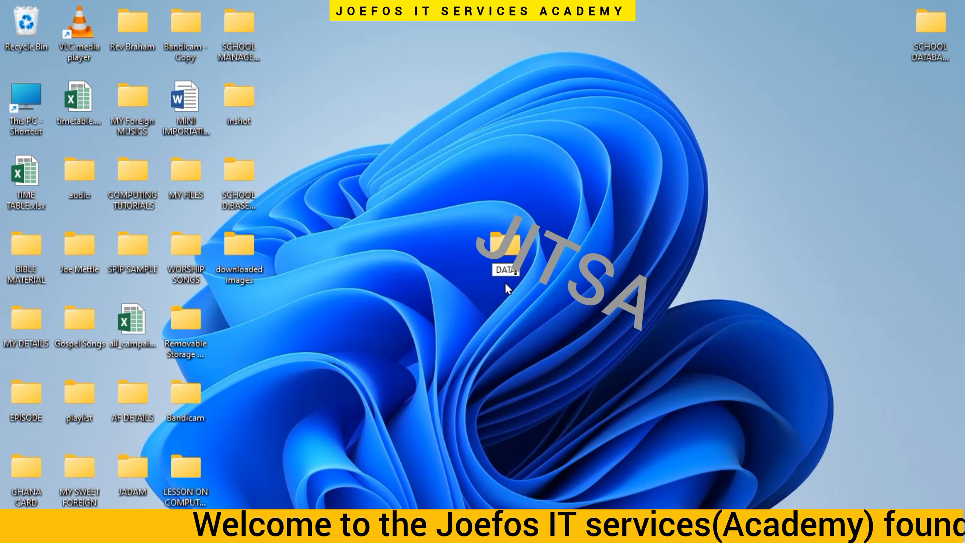
- Finish naming the new desktop folder DATA B and open it
text(E)
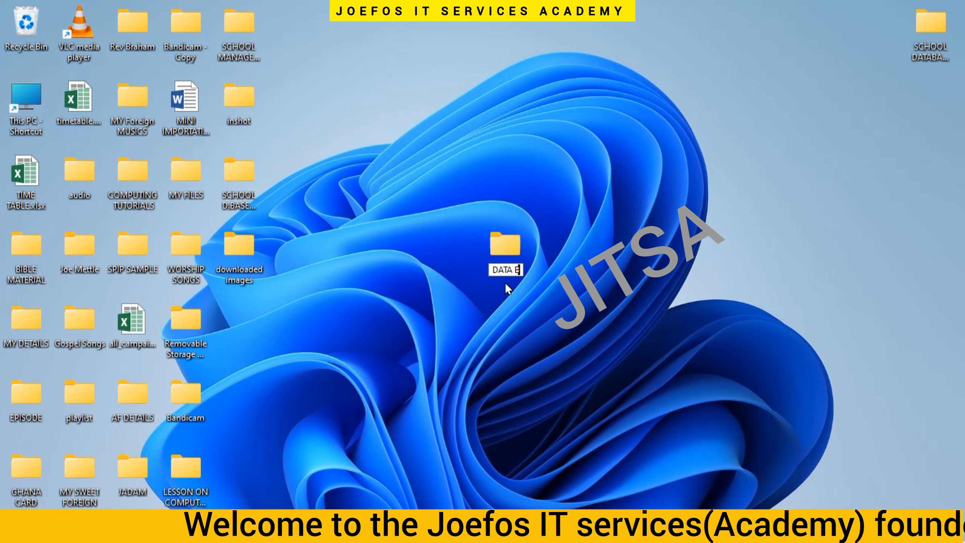
key(Return)
double_click(496, 253)
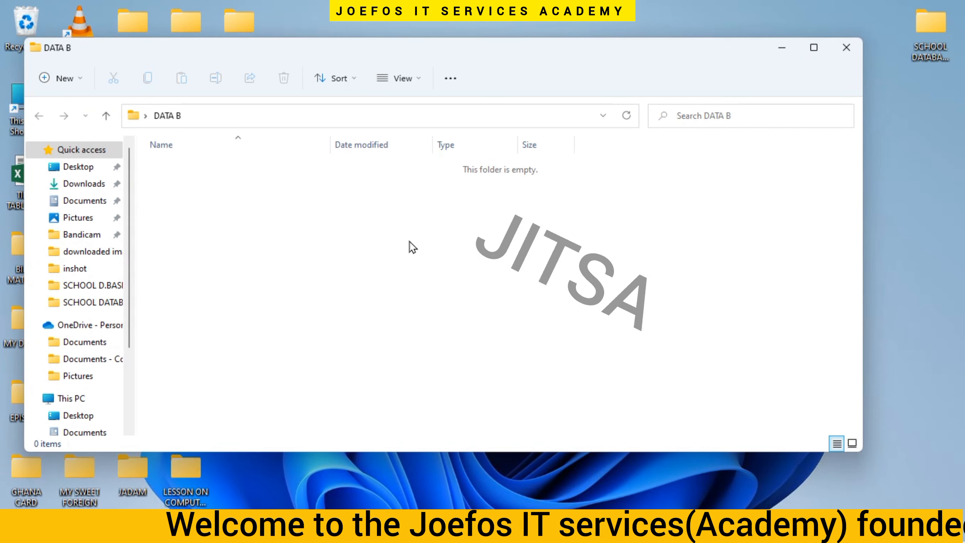
- Create a new Microsoft Access database file named DATABASE.accdb in the DATA B folder
right_click(430, 235)
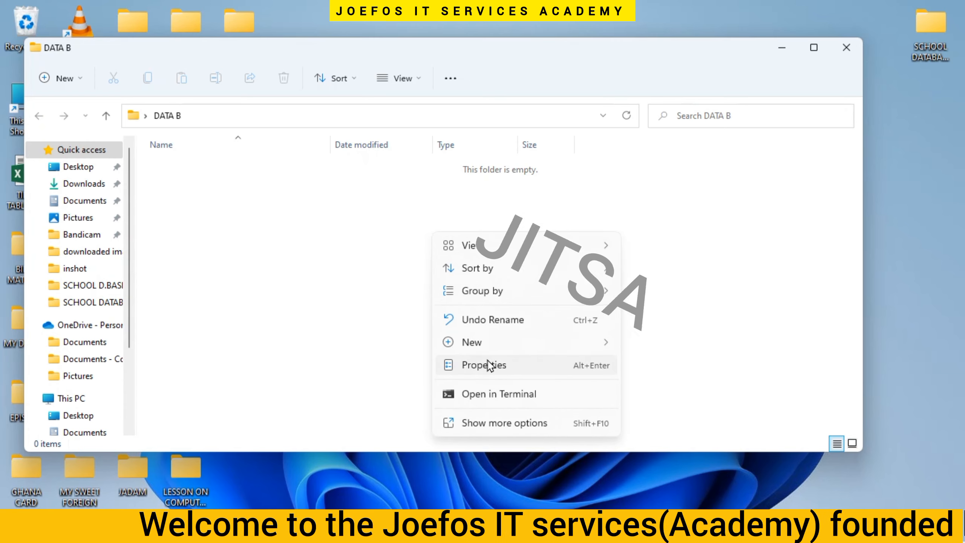
mouse_move(502, 351)
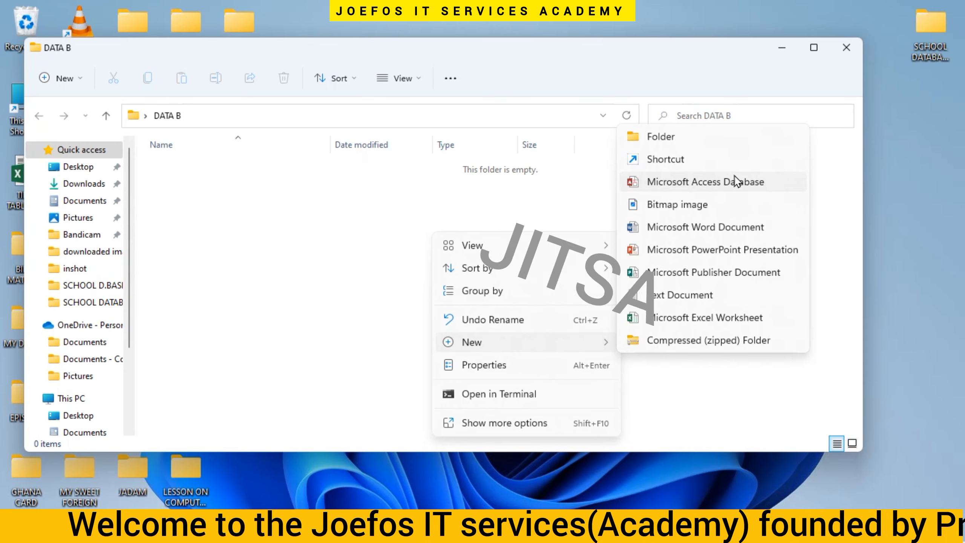
click(746, 183)
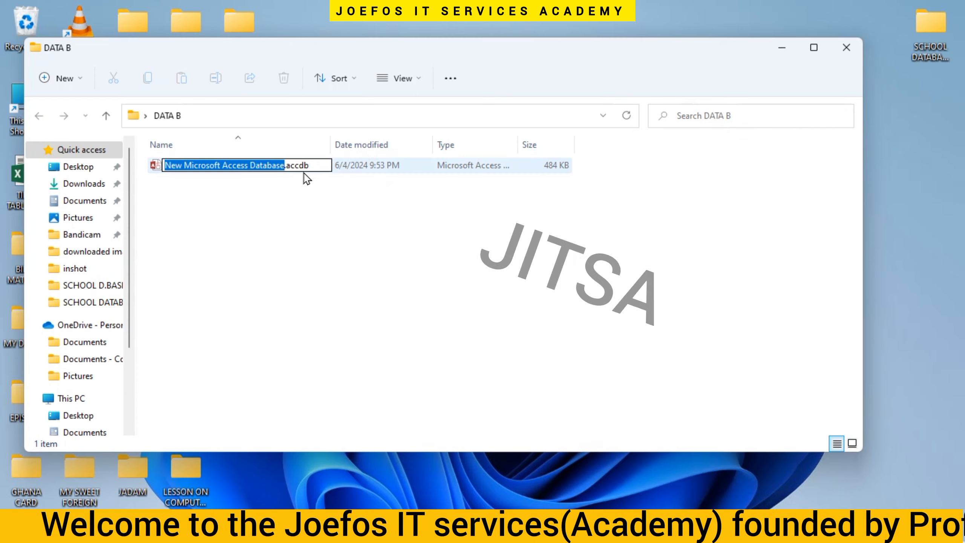
key(BackSpace)
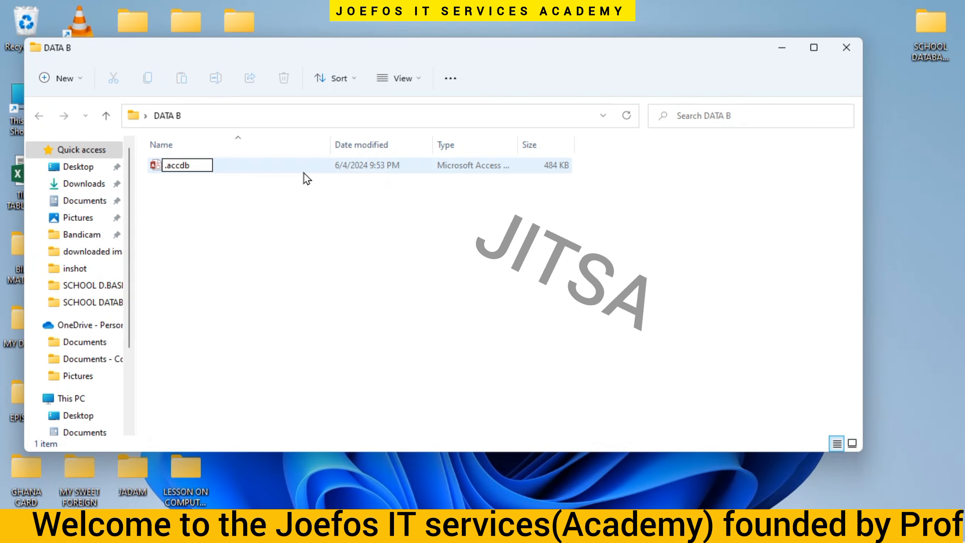
text(DATA)
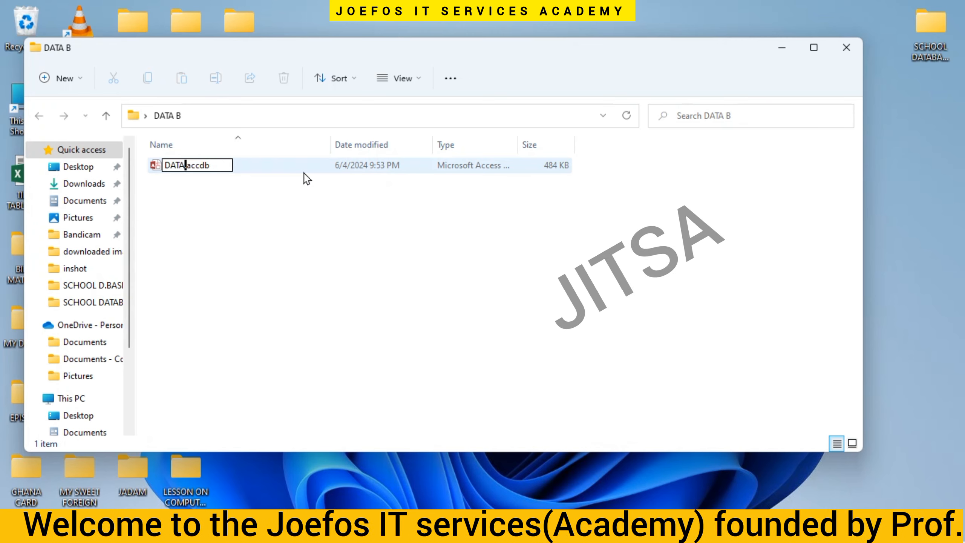
text(BASE)
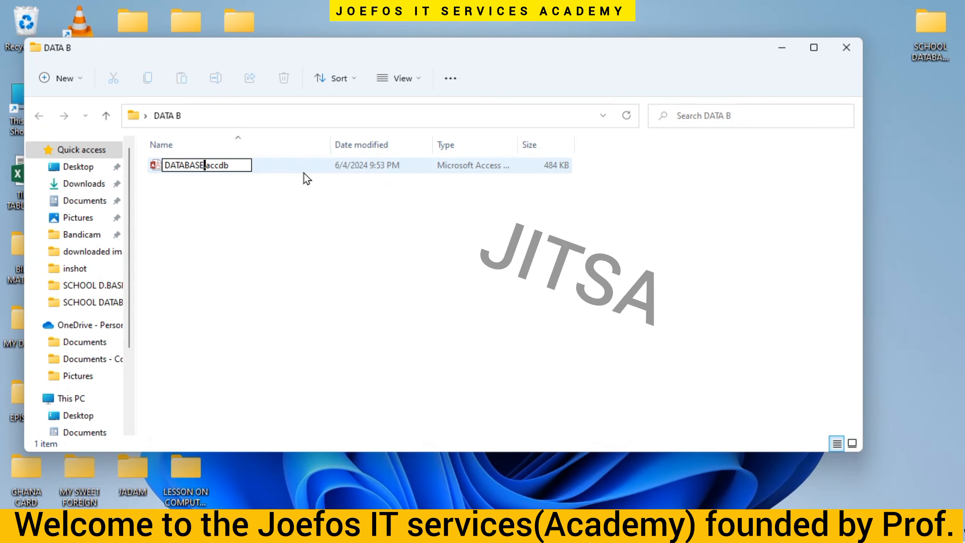
key(Return)
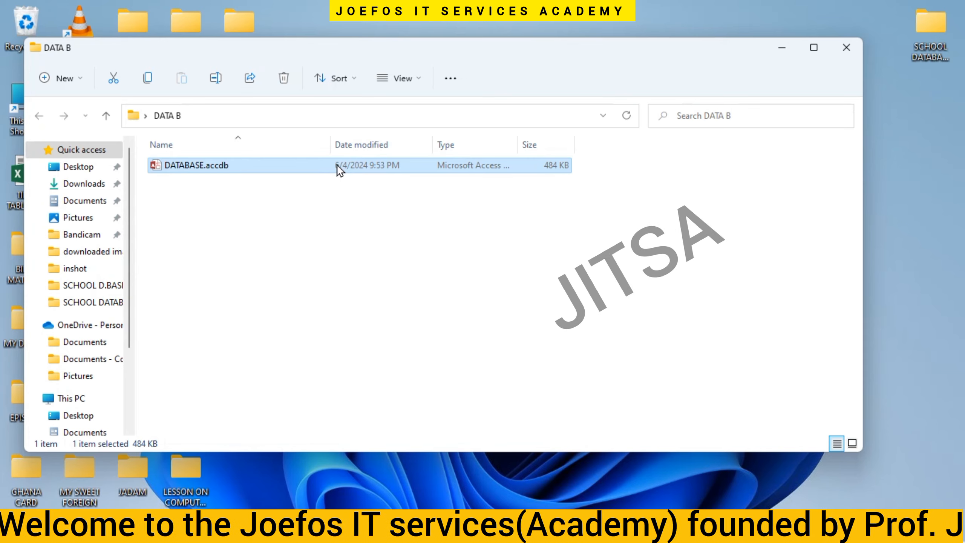
- Open DATABASE.accdb in Microsoft Access and enable its disabled content, dismissing the activation wizard
double_click(298, 173)
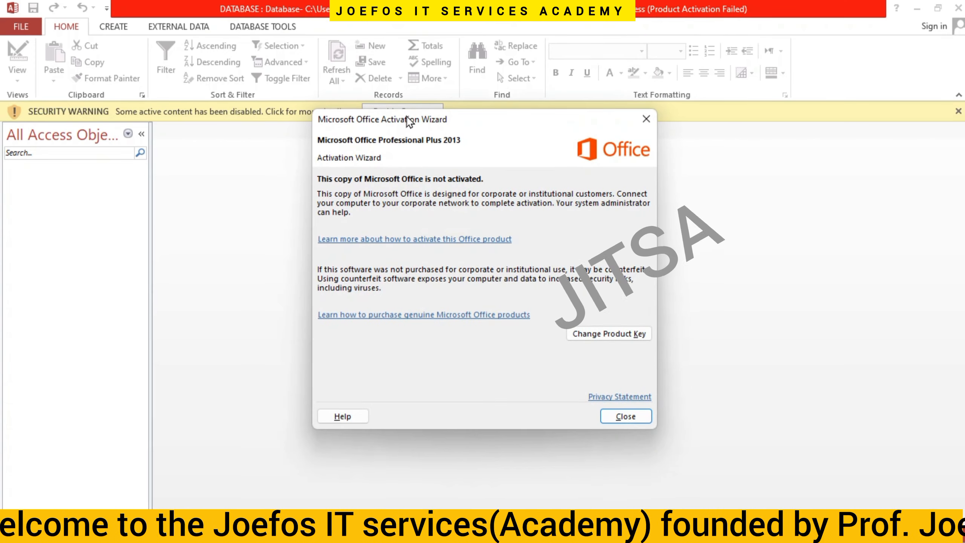
click(626, 416)
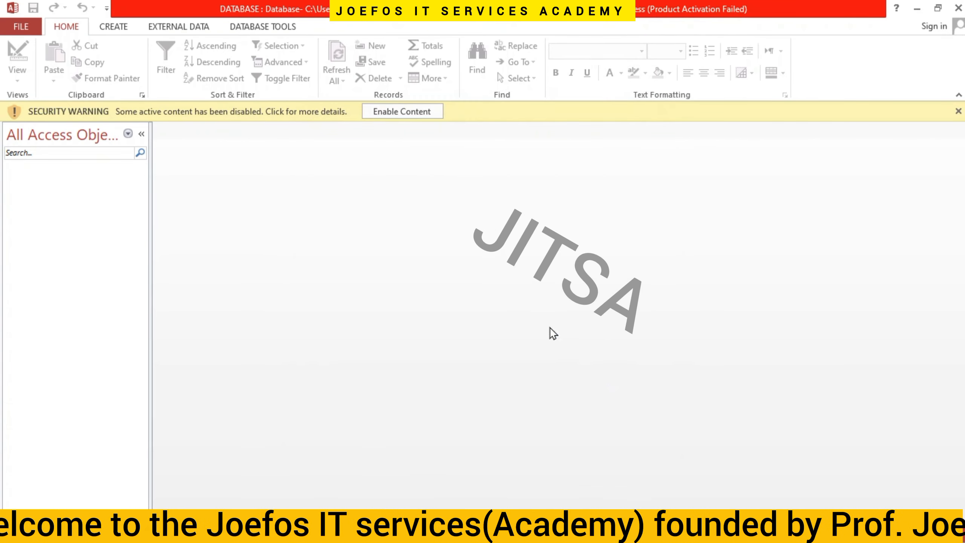
click(428, 113)
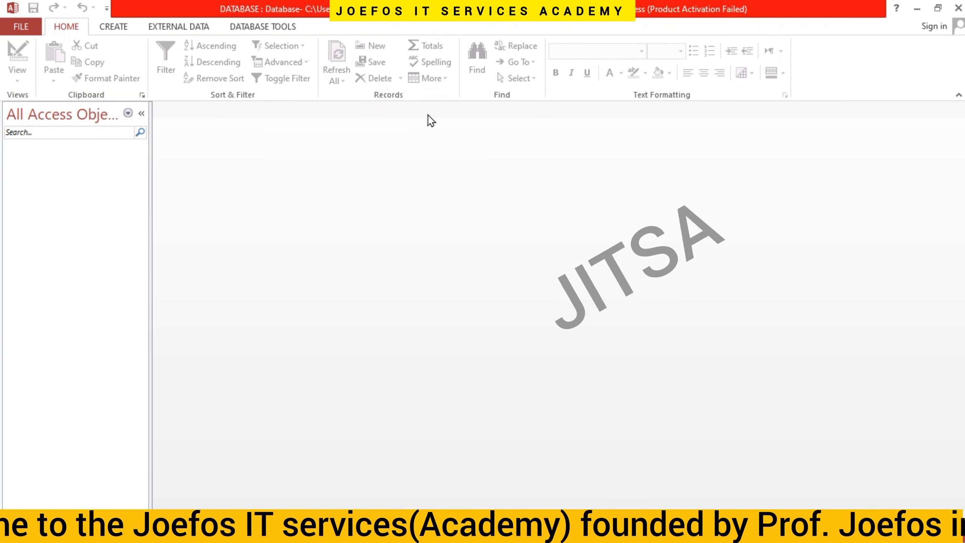
- Create a new table in Design view and add an ID field with the Number data type
click(121, 28)
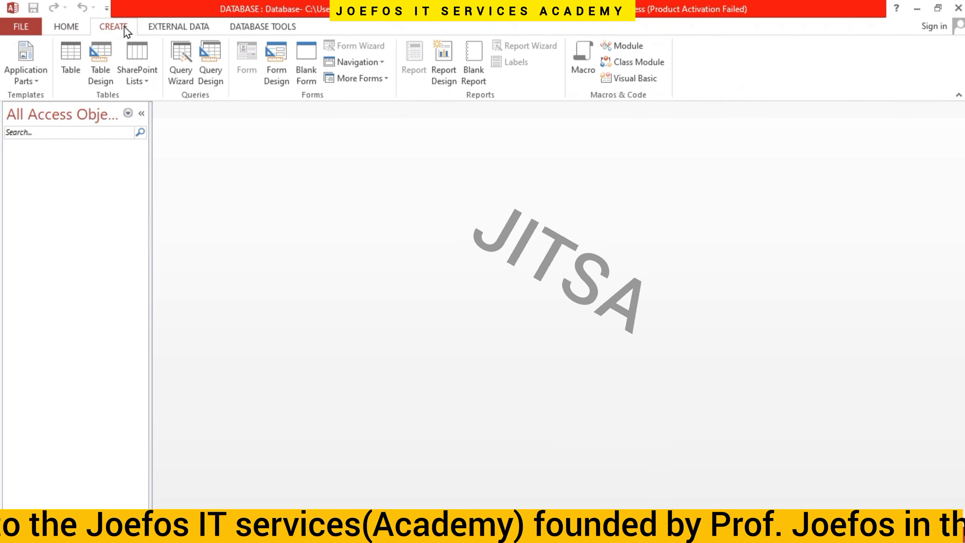
click(109, 70)
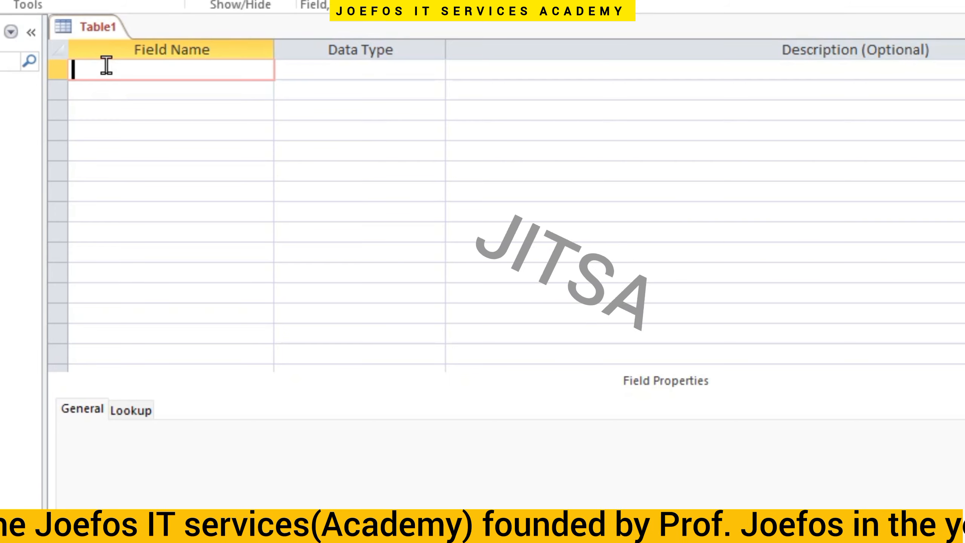
text(ID)
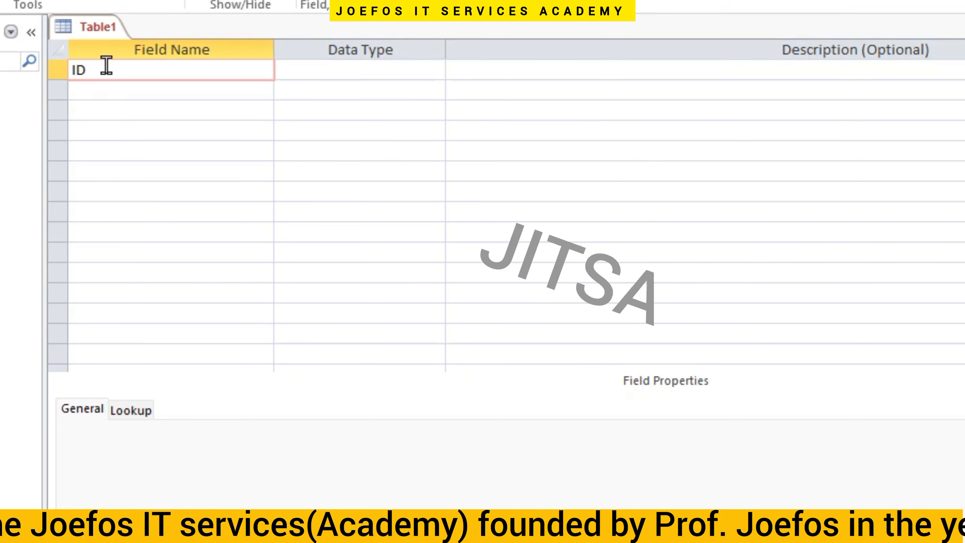
click(297, 72)
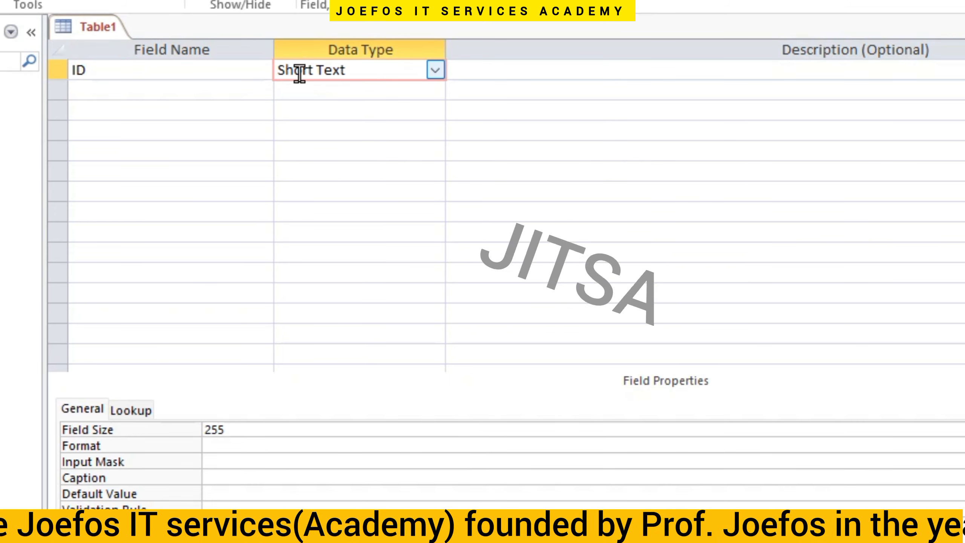
click(434, 71)
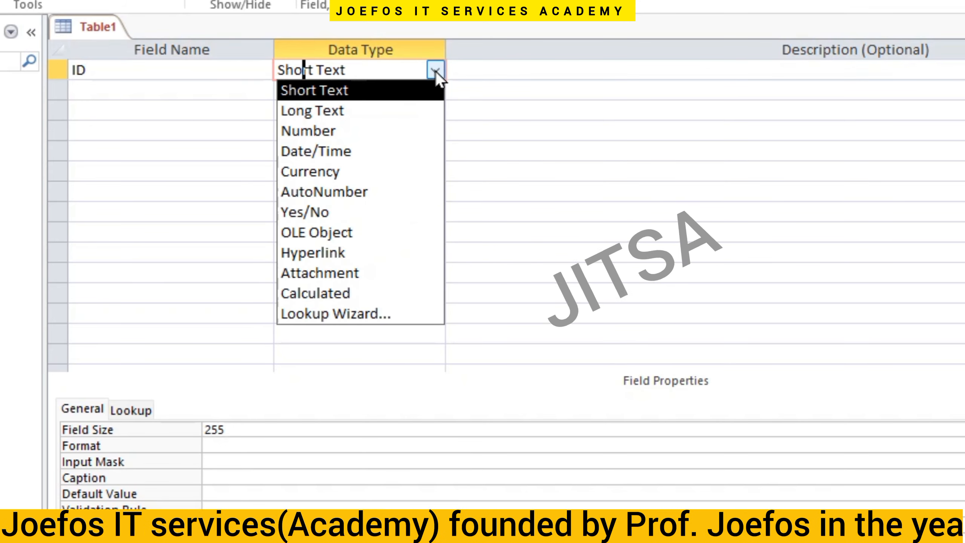
click(347, 129)
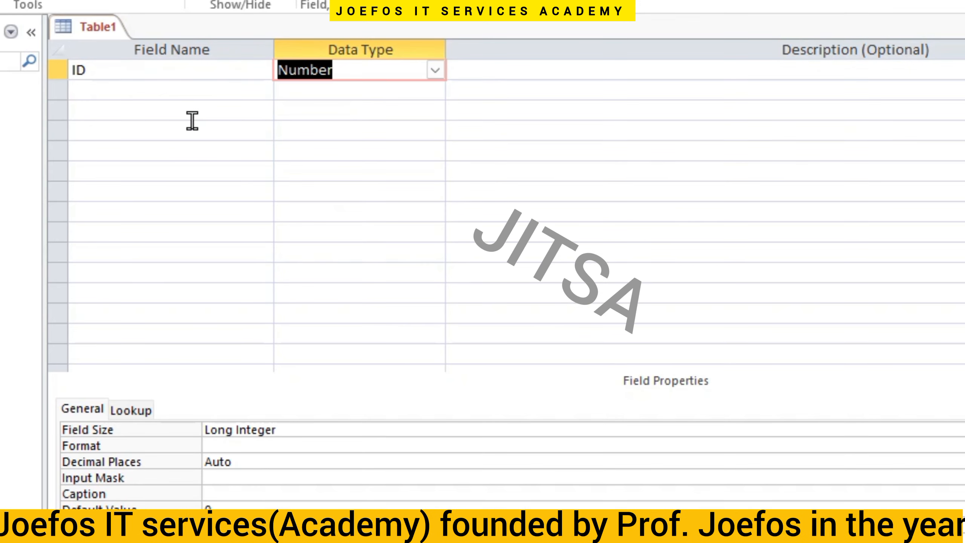
- Add the fields FIRST NAME and LAST NAME to the table, both with the Short Text data type
click(151, 91)
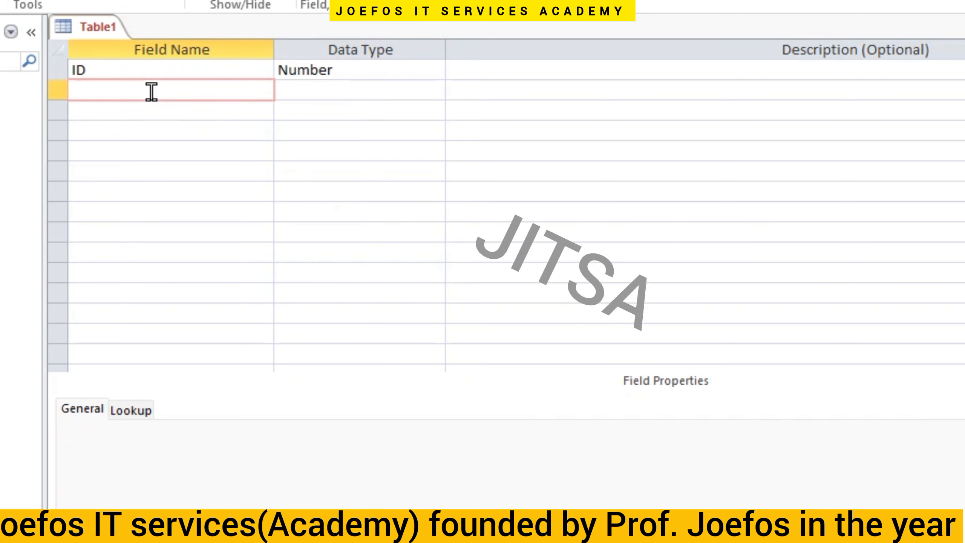
text(FIRST )
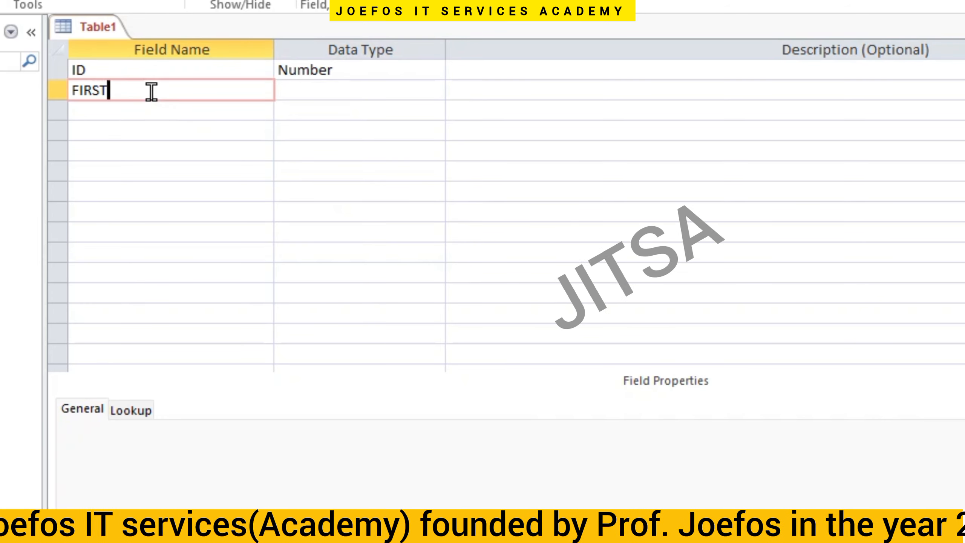
text(NAME)
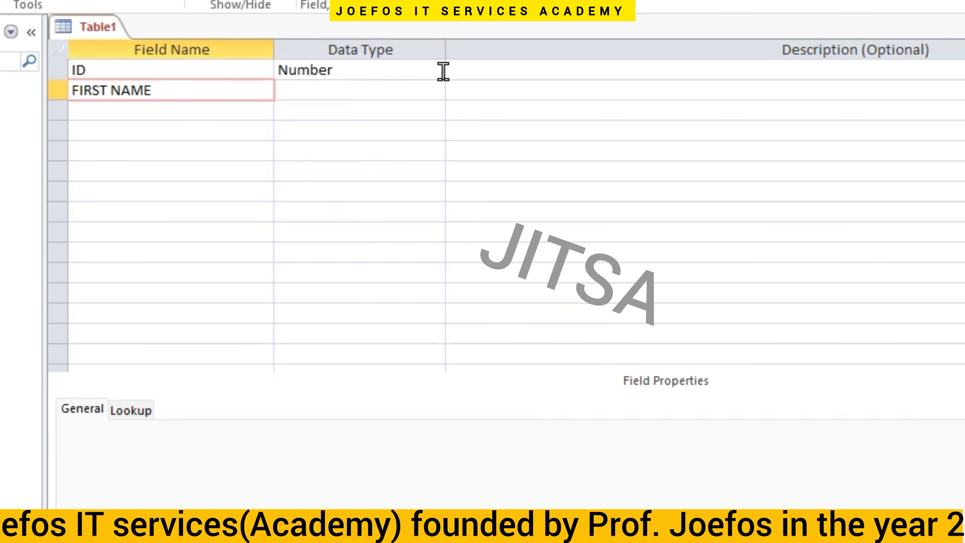
click(390, 81)
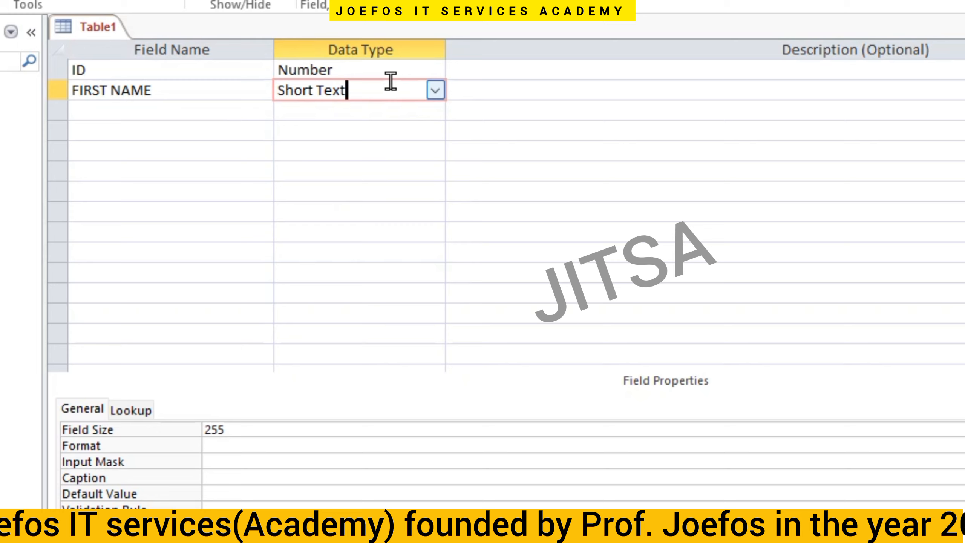
click(178, 110)
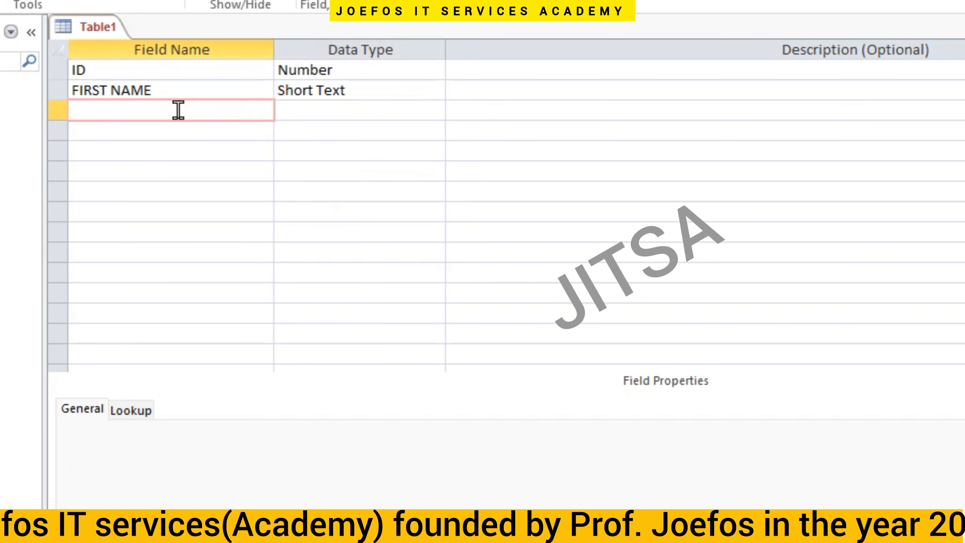
text(LAST NAME)
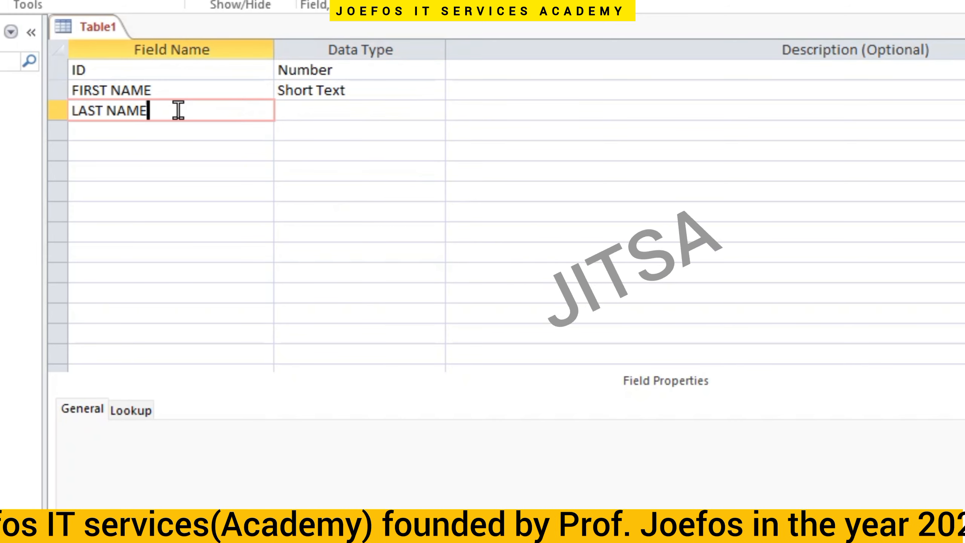
click(295, 110)
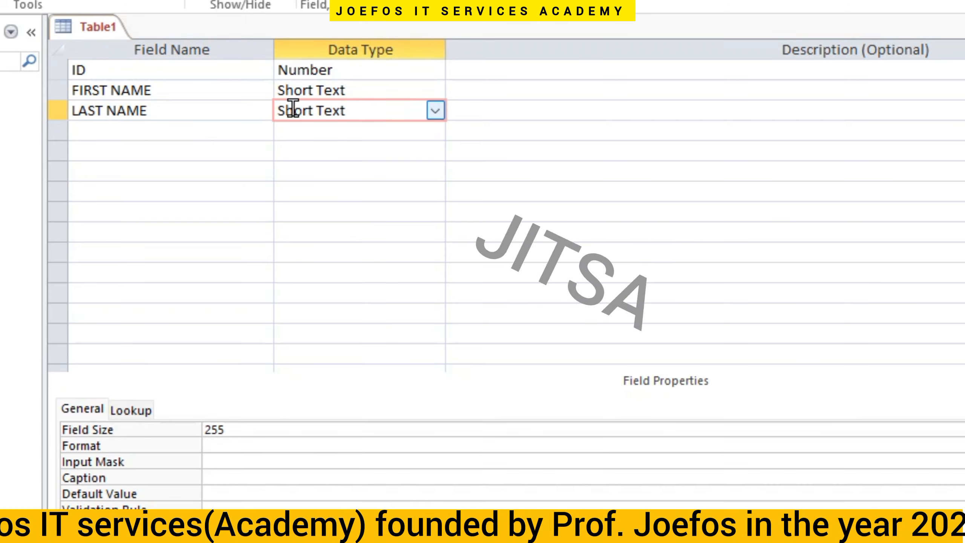
- Add a DATE OF BIRTH field below LAST NAME with the Date/Time data type
click(153, 127)
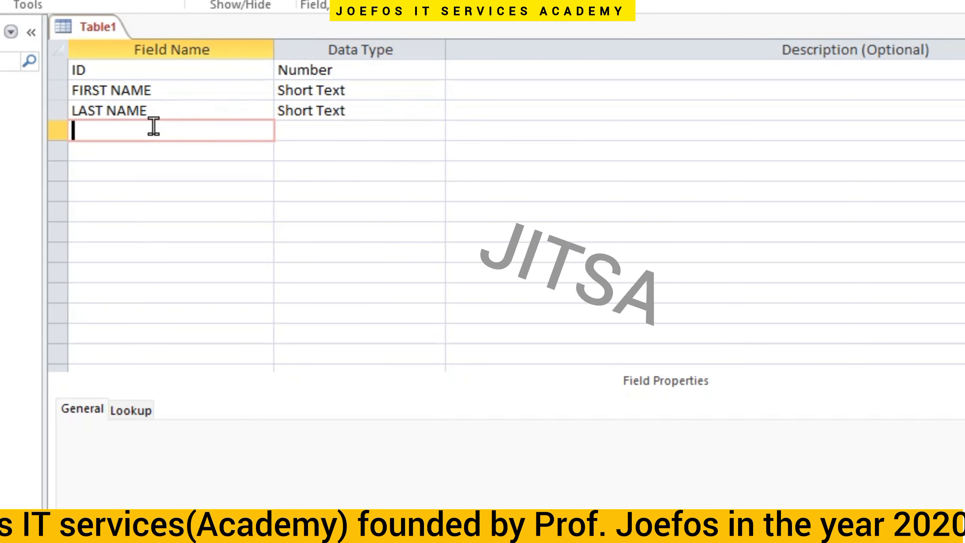
text(DATE)
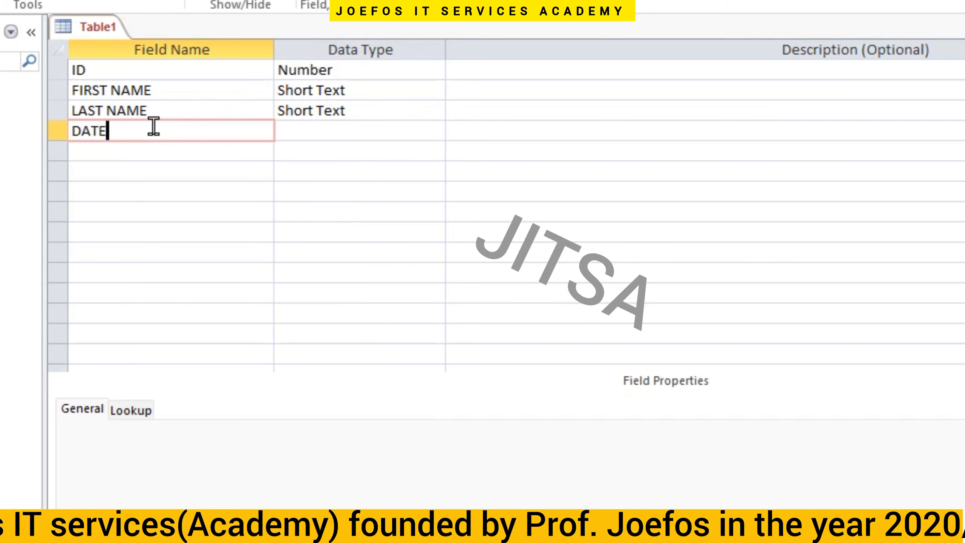
text( OF B)
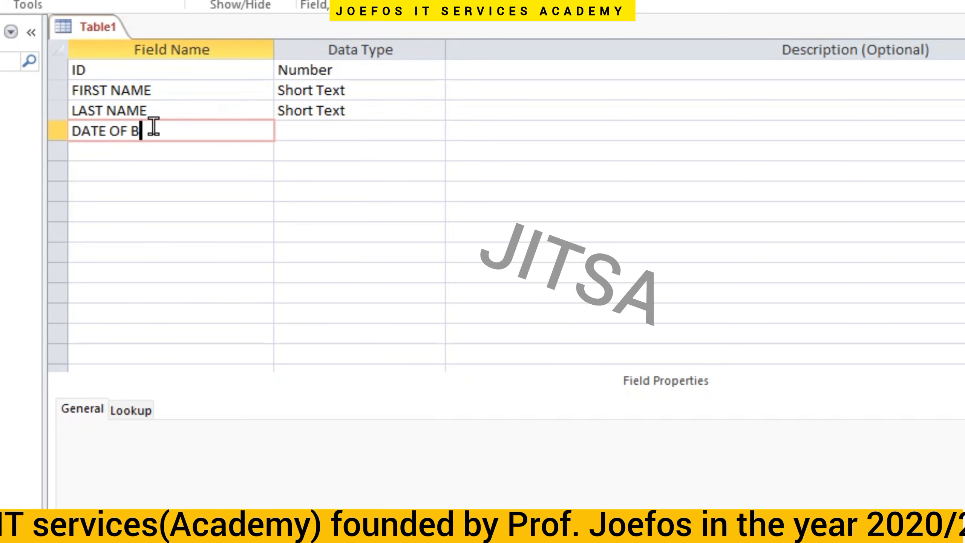
text(IRTH)
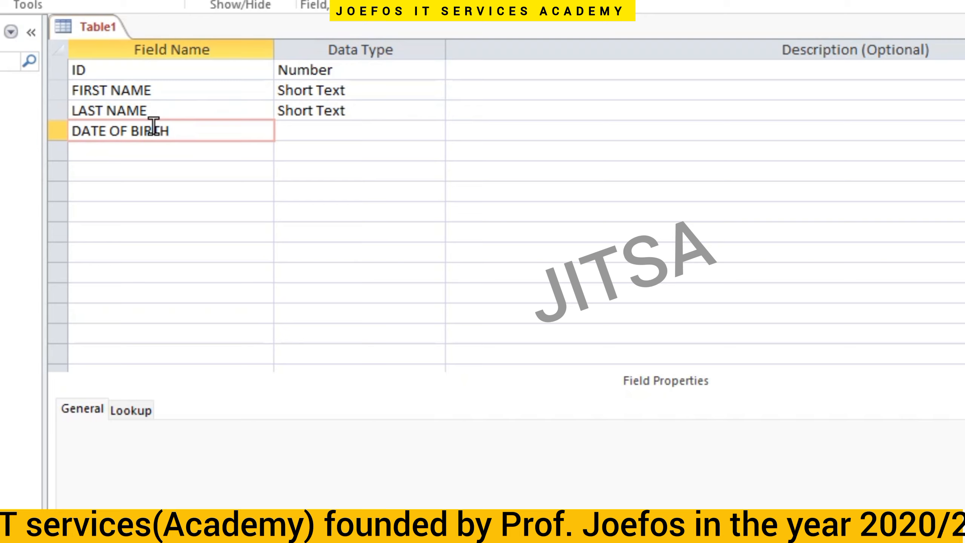
click(375, 136)
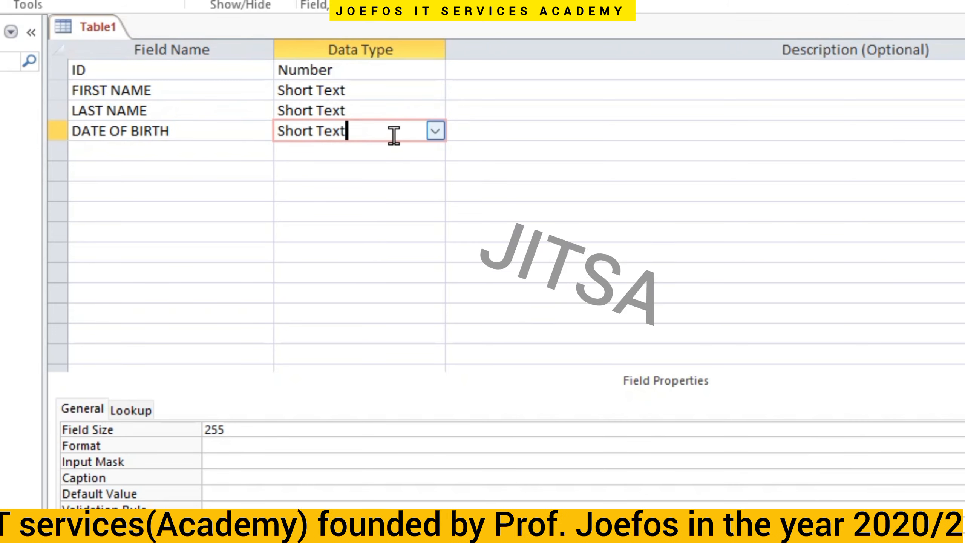
click(435, 137)
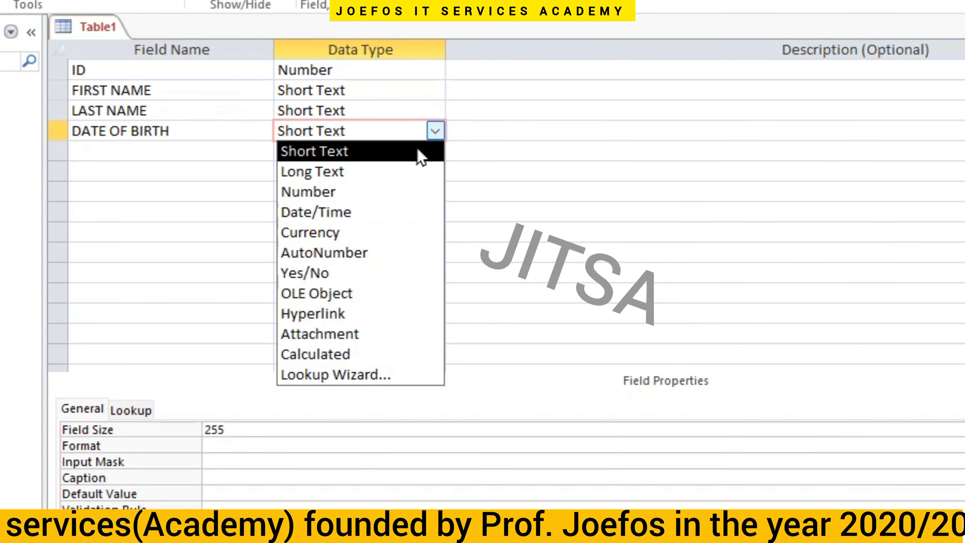
click(328, 212)
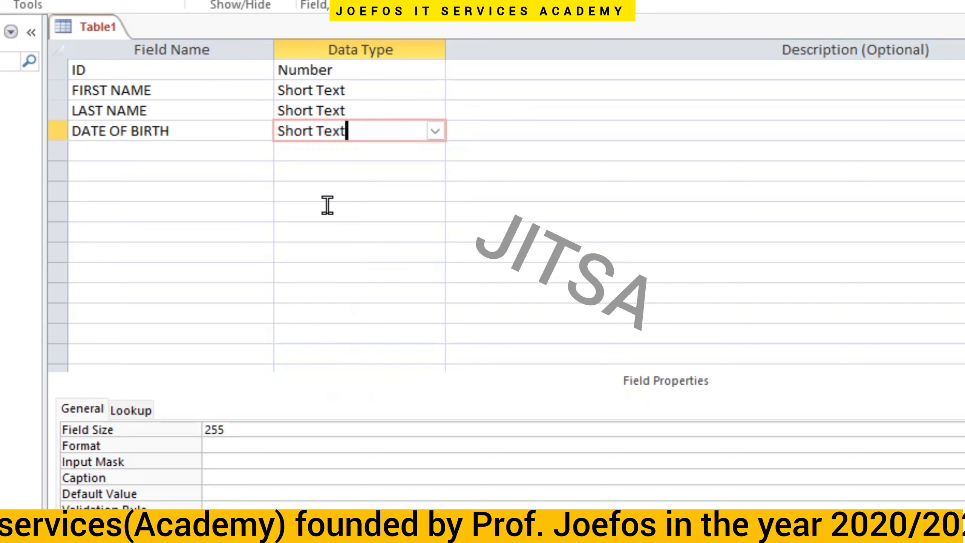
- Add a GENDER field below DATE OF BIRTH with the Short Text data type
click(162, 157)
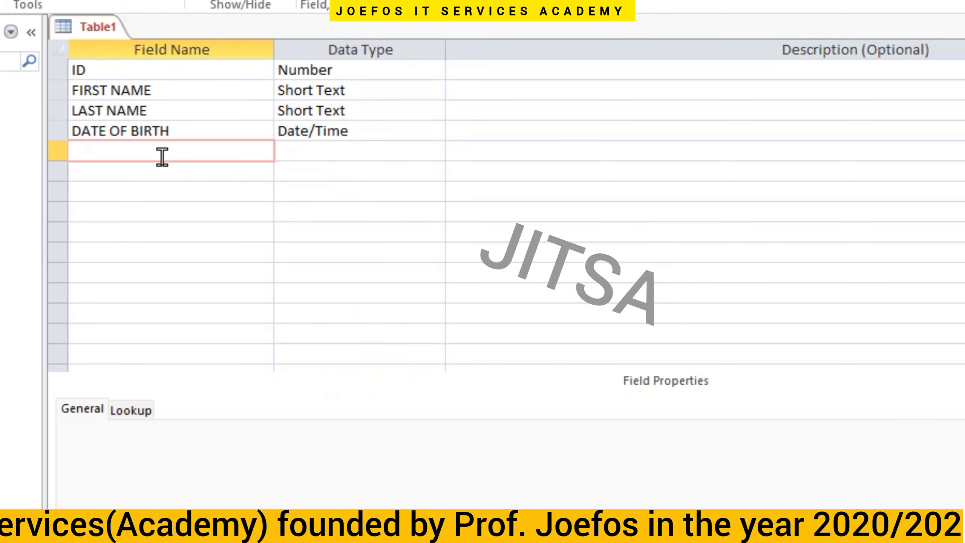
text(GENDER)
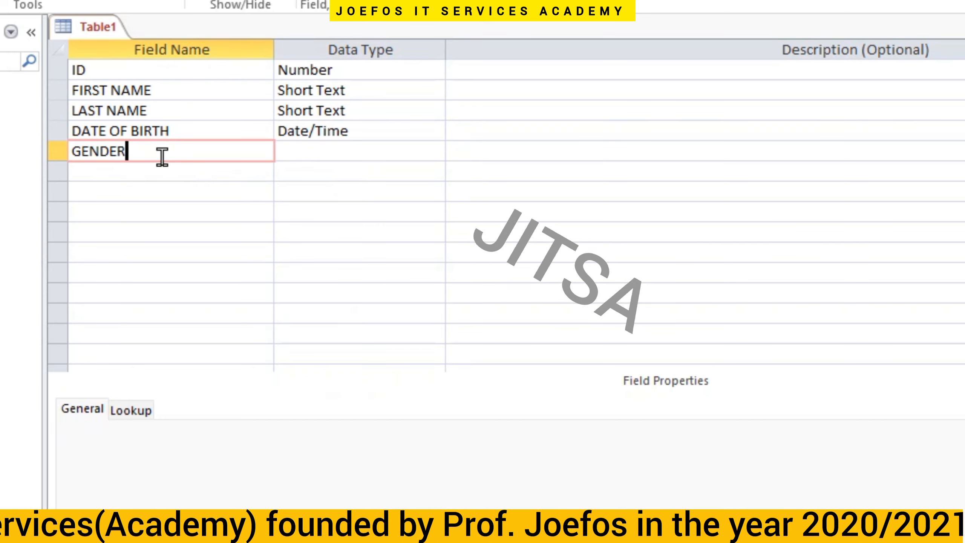
click(390, 151)
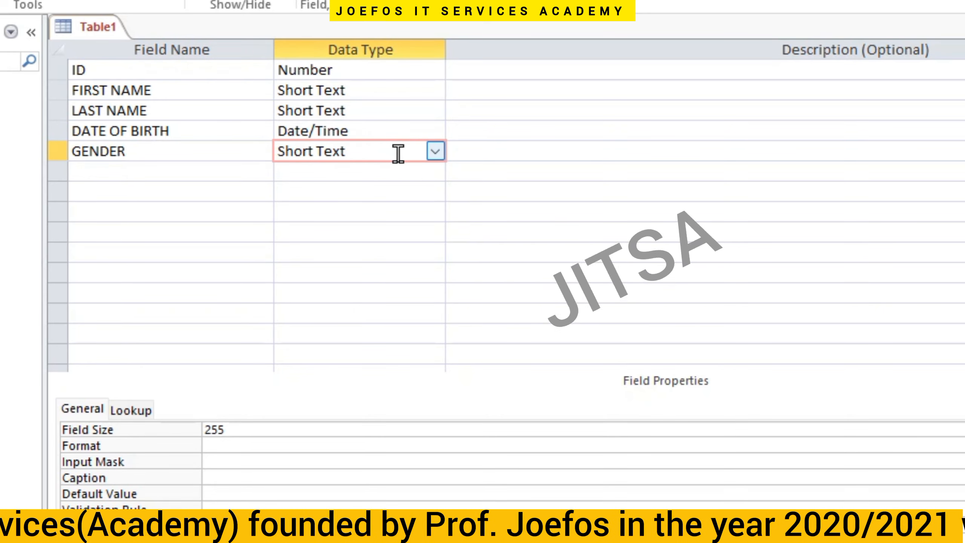
- Turn GENDER into a lookup field with manually entered values, listing MALE and FEMALE in a single column
click(434, 152)
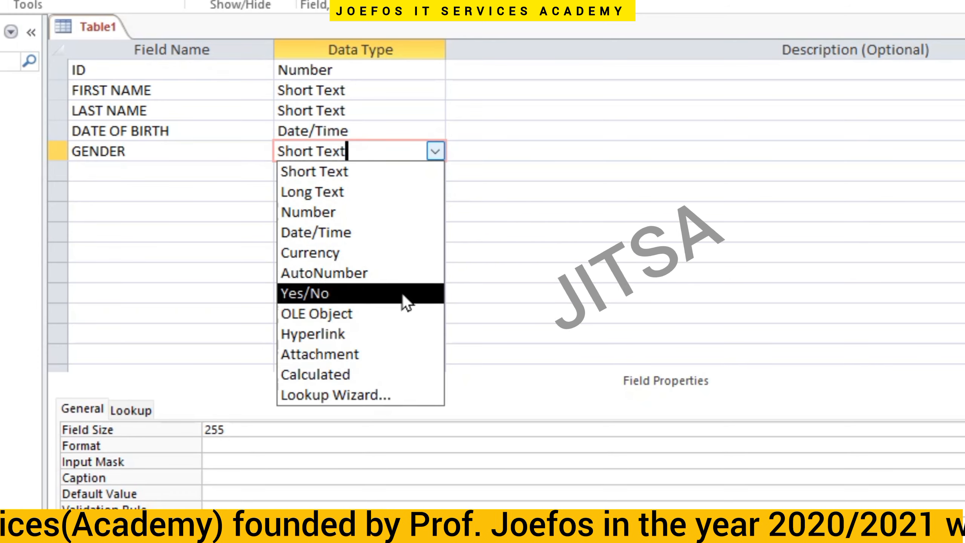
click(373, 397)
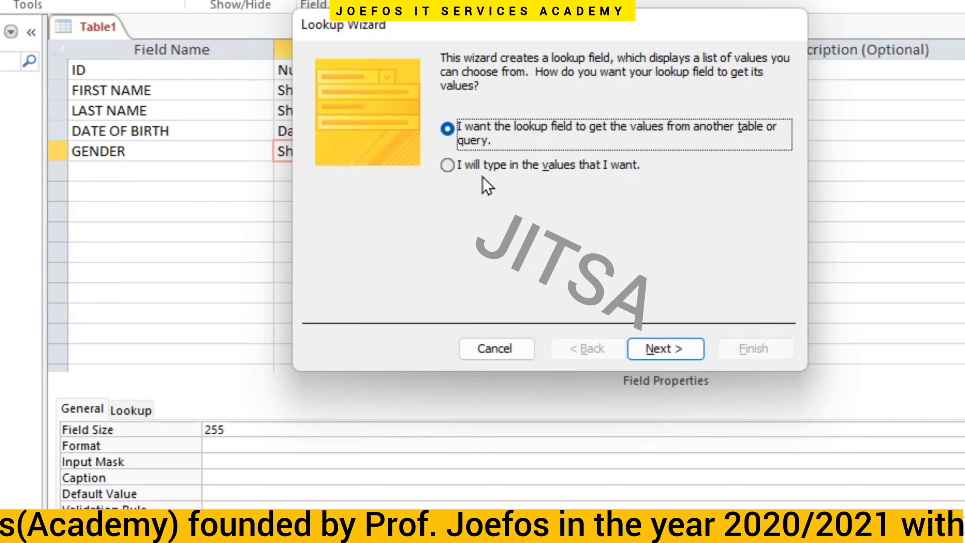
click(452, 170)
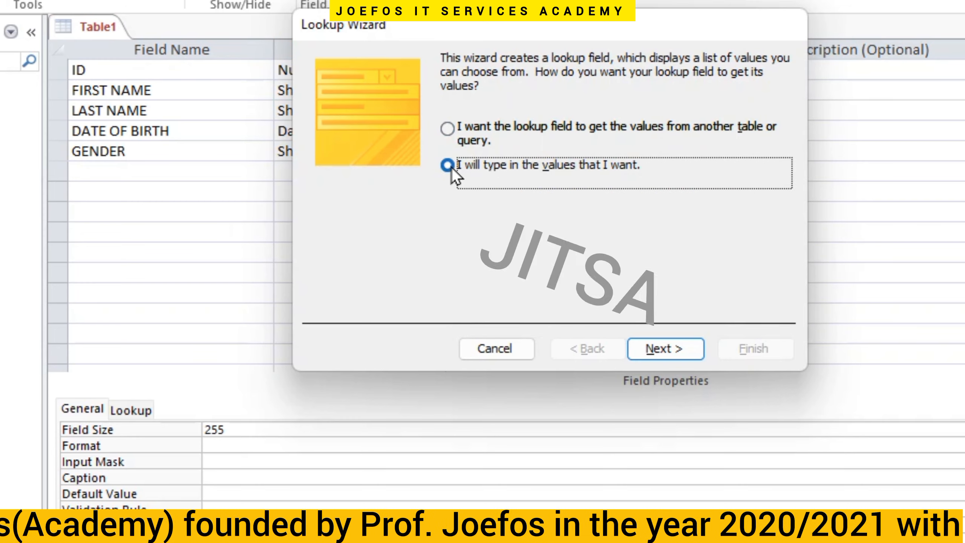
click(661, 349)
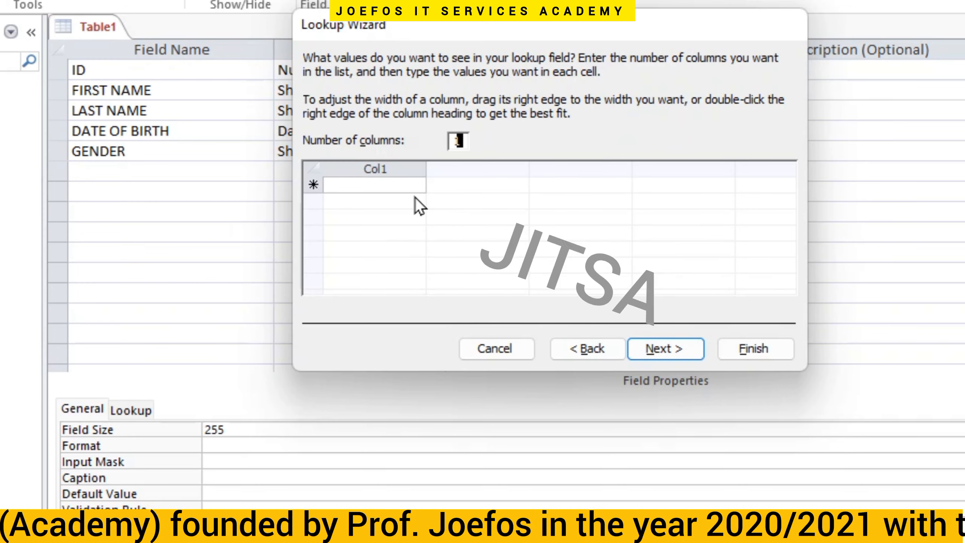
click(401, 189)
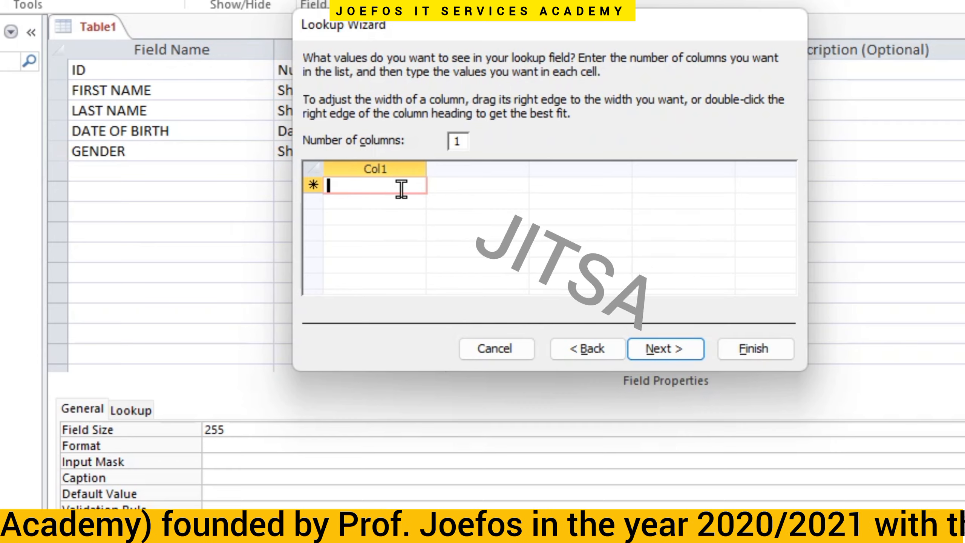
text(MALE)
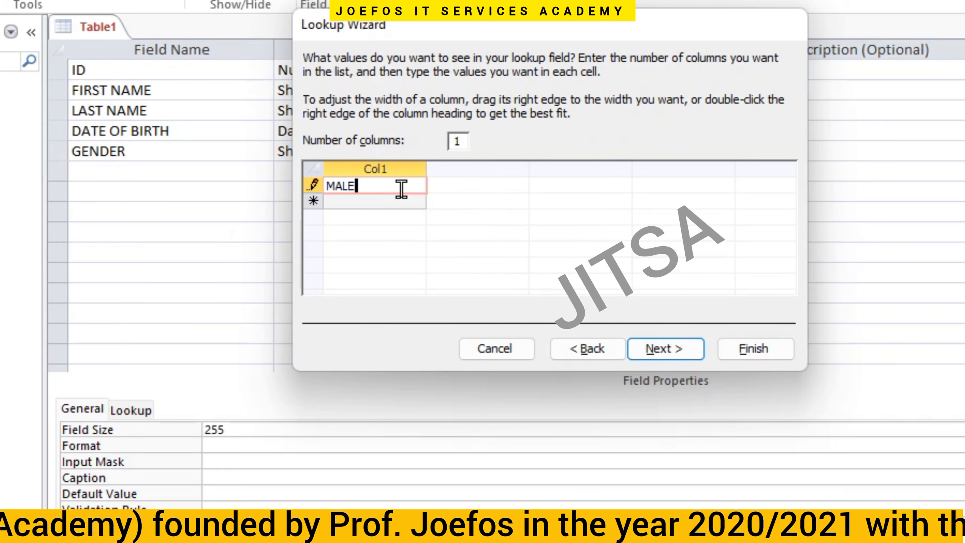
click(367, 202)
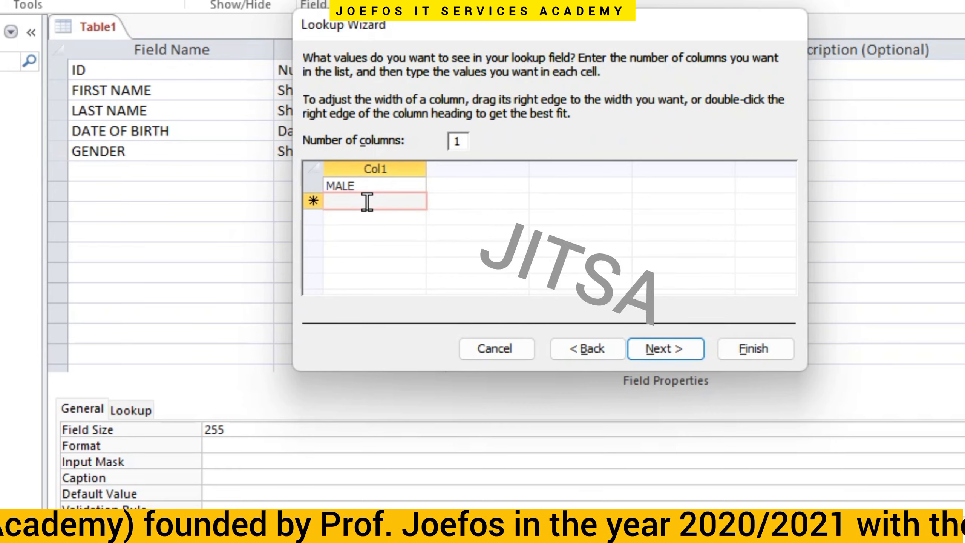
text(FEM)
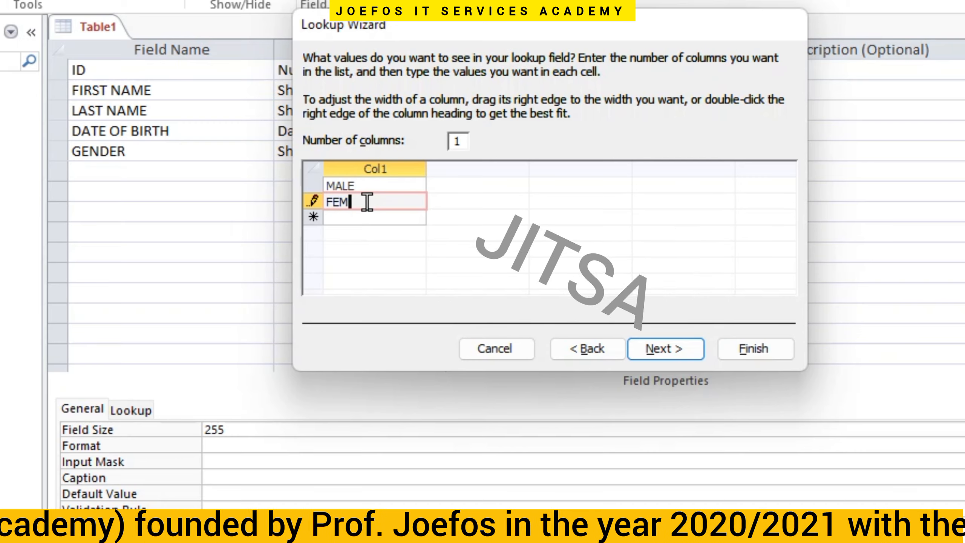
text(ALE)
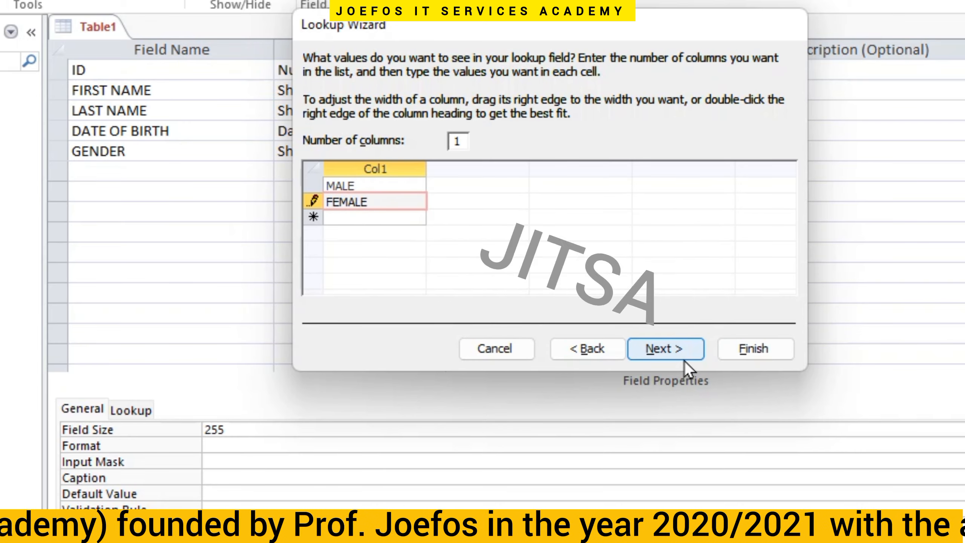
- Limit the GENDER lookup entries to the list, keeping the label GENDER, and complete the Lookup Wizard
click(676, 352)
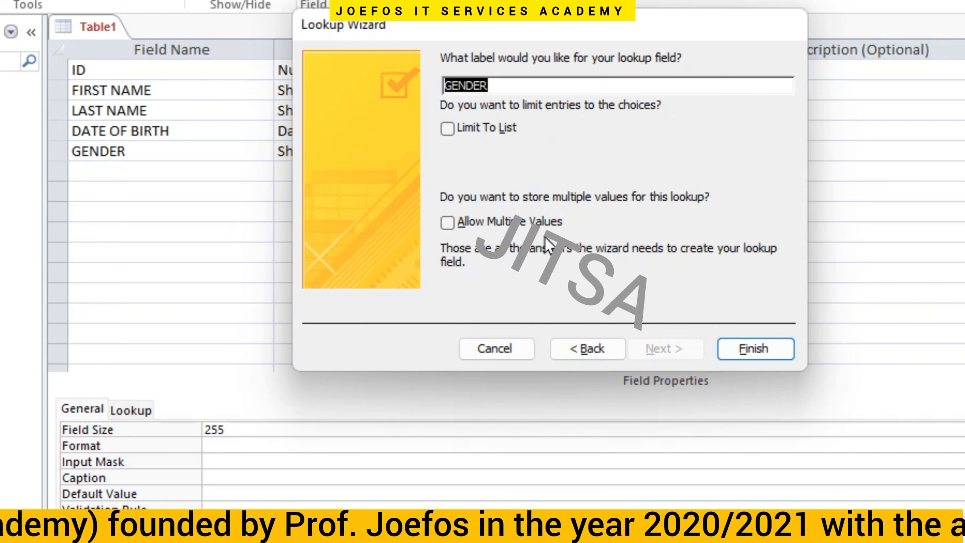
click(451, 132)
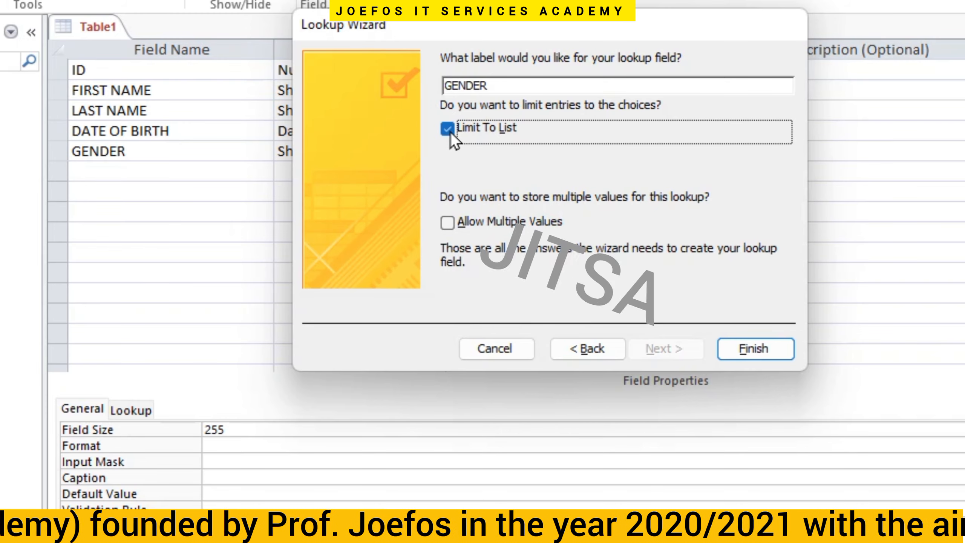
click(730, 347)
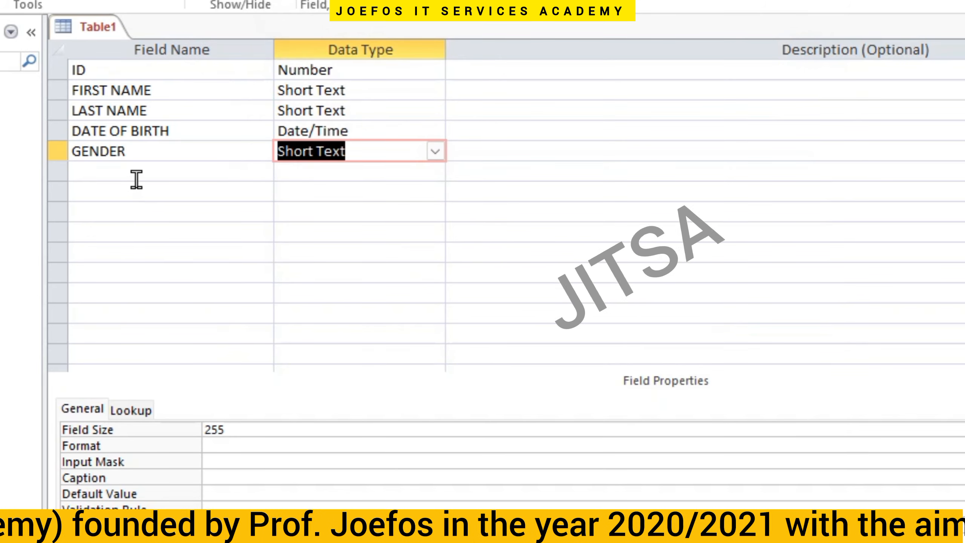
- Add a DATE OF ADMISSION field below GENDER with the Date/Time data type
click(136, 179)
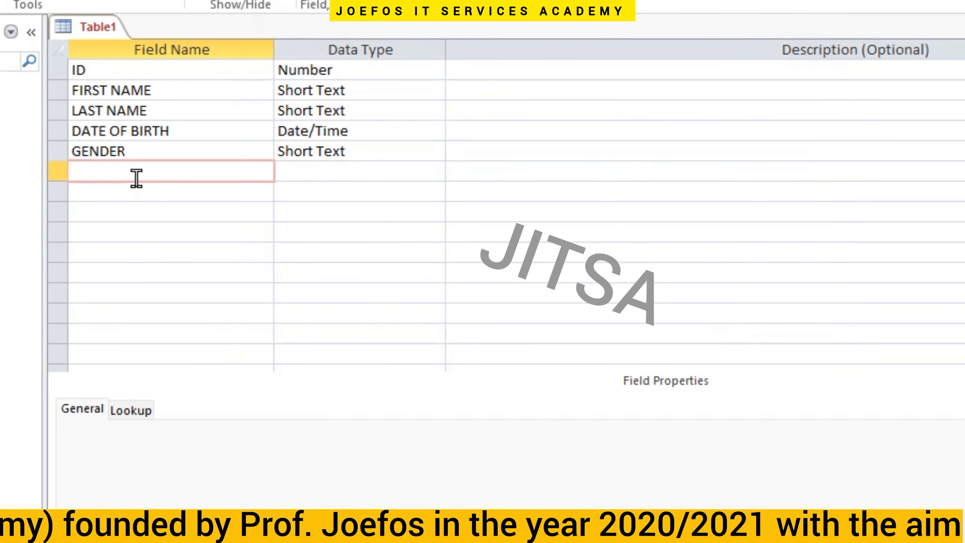
text(DA)
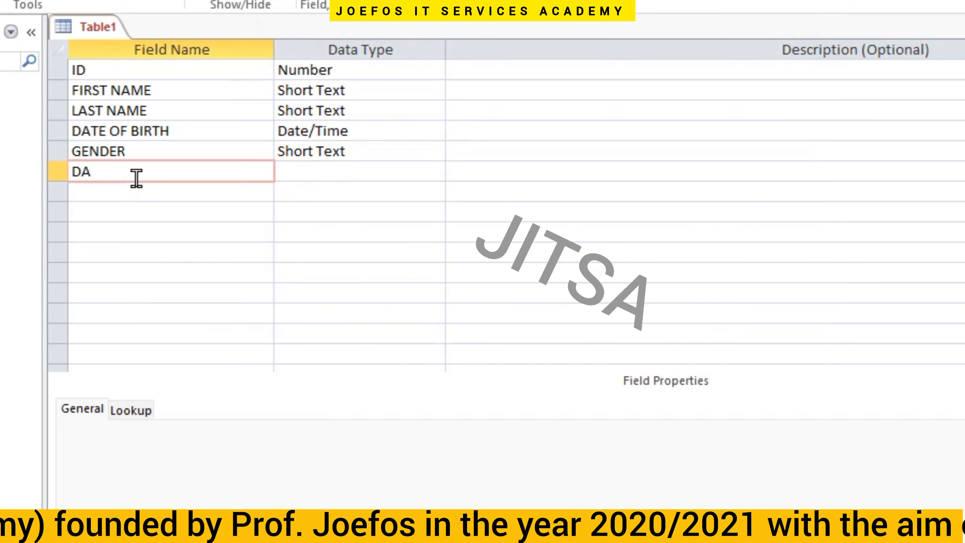
text(TE OF AD)
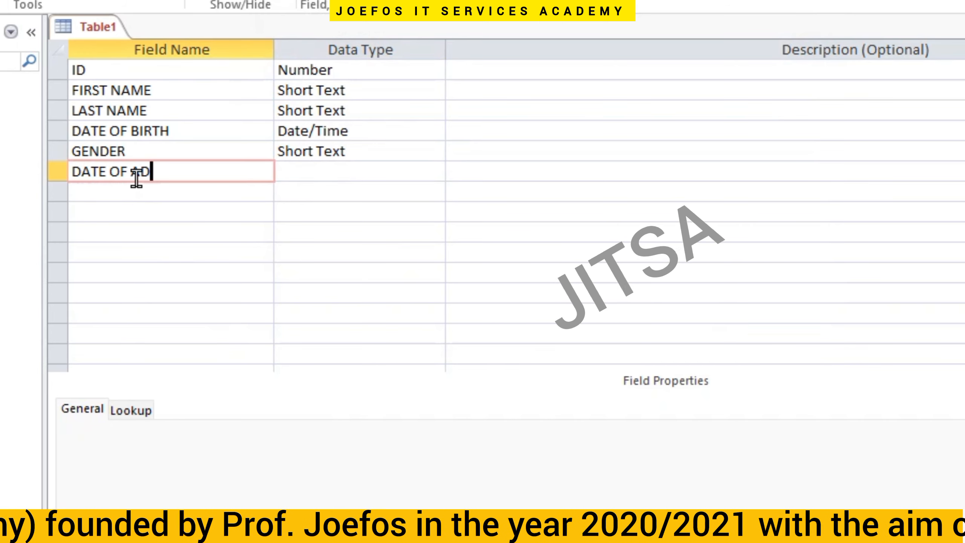
text(MI)
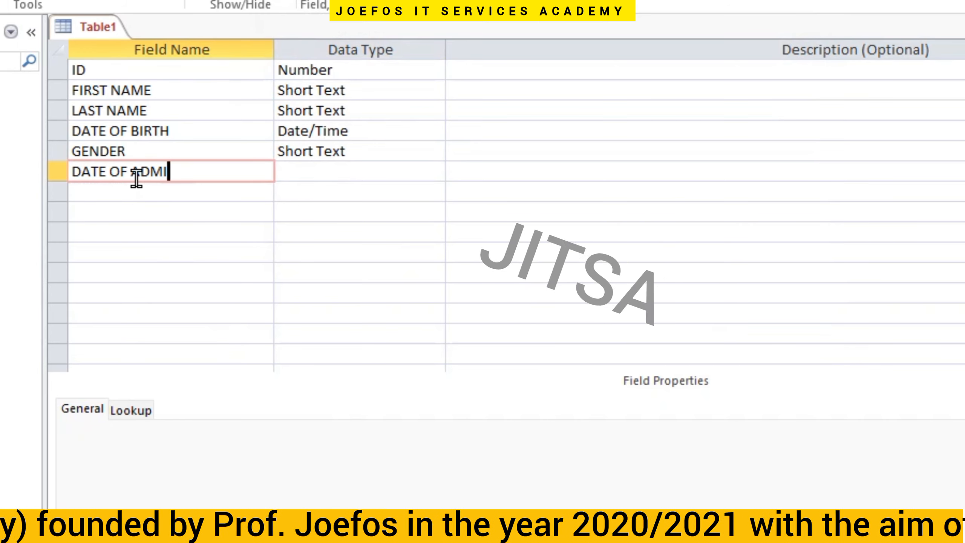
text(SSION)
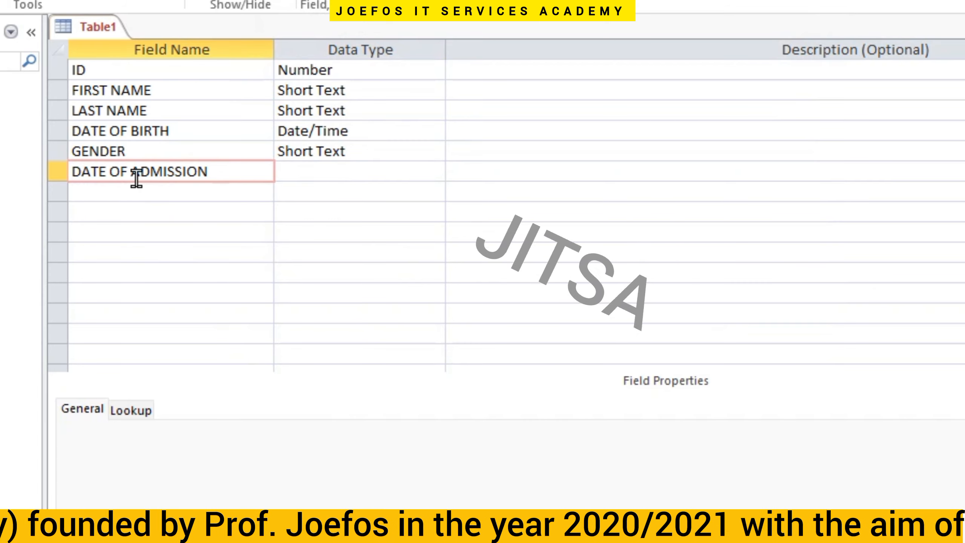
click(342, 177)
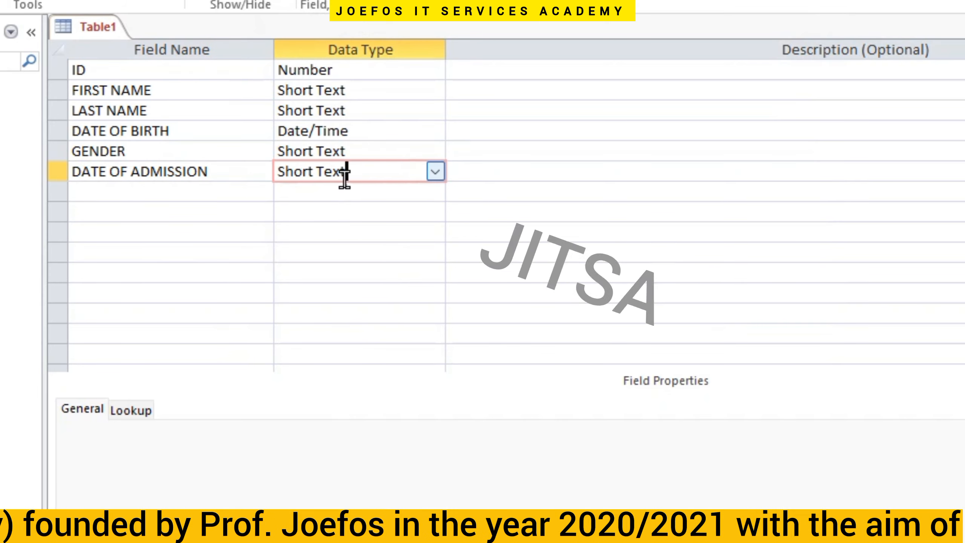
click(434, 172)
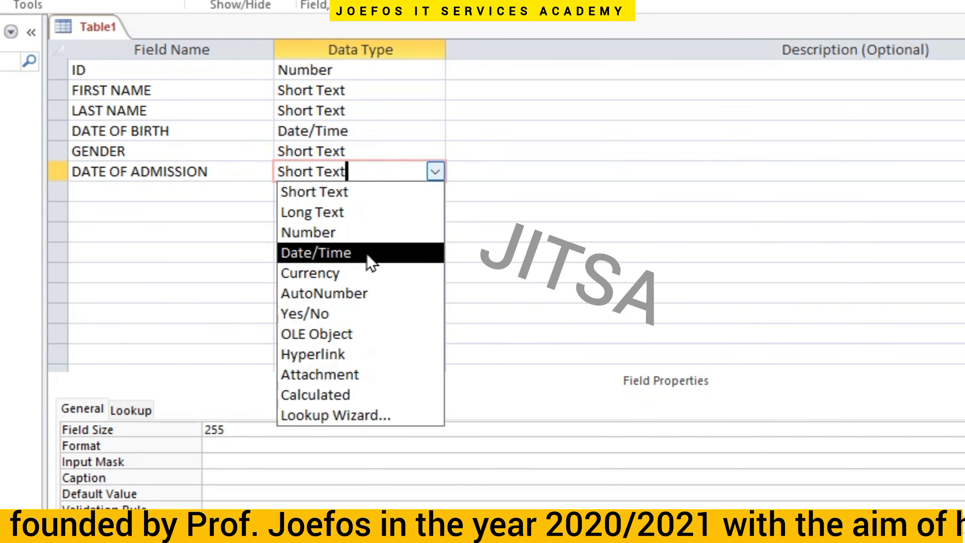
click(346, 247)
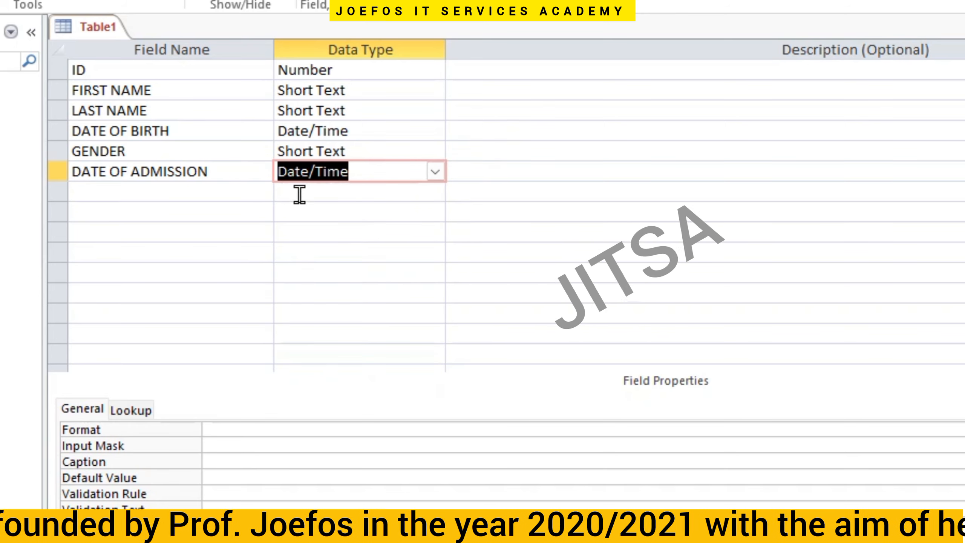
- Add an ADMISSION NUMBER field below DATE OF ADMISSION with the Number data type
click(175, 193)
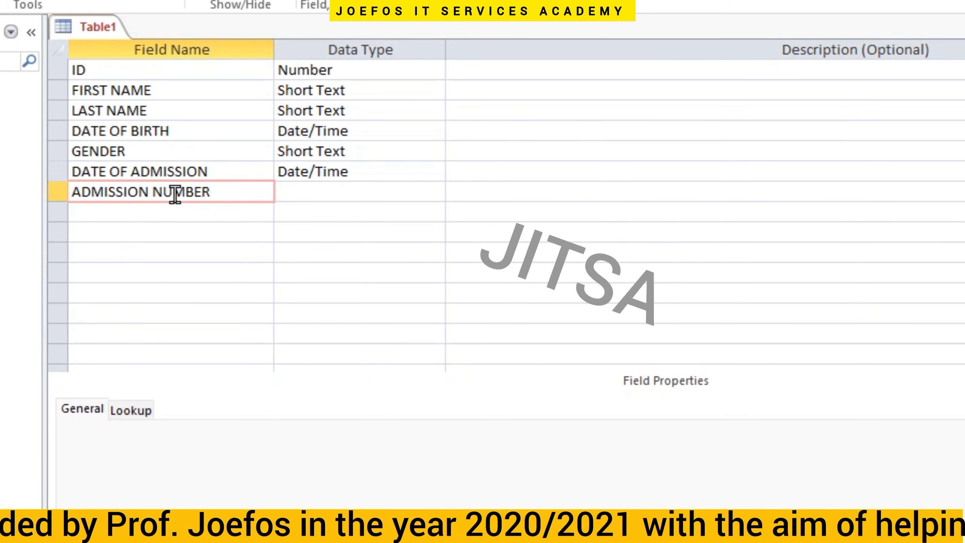
click(350, 191)
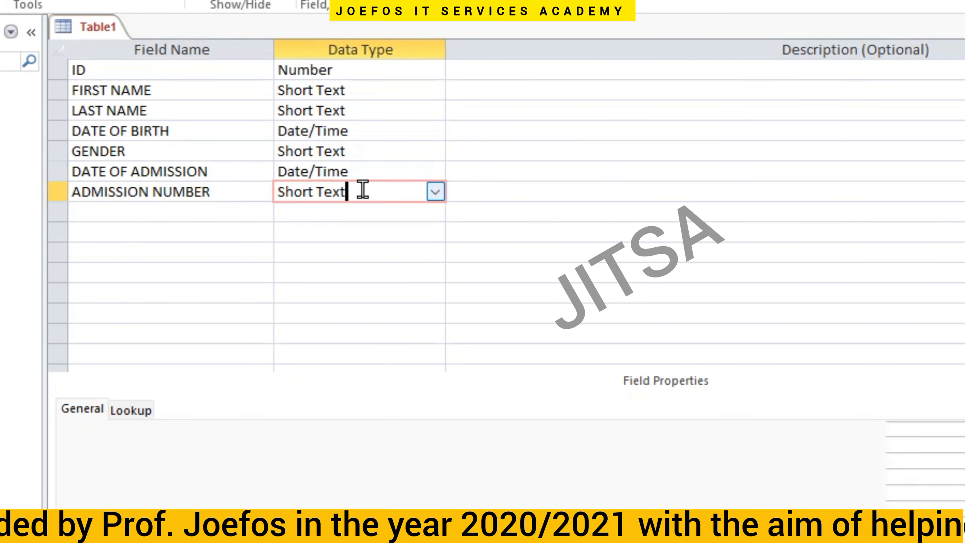
click(436, 191)
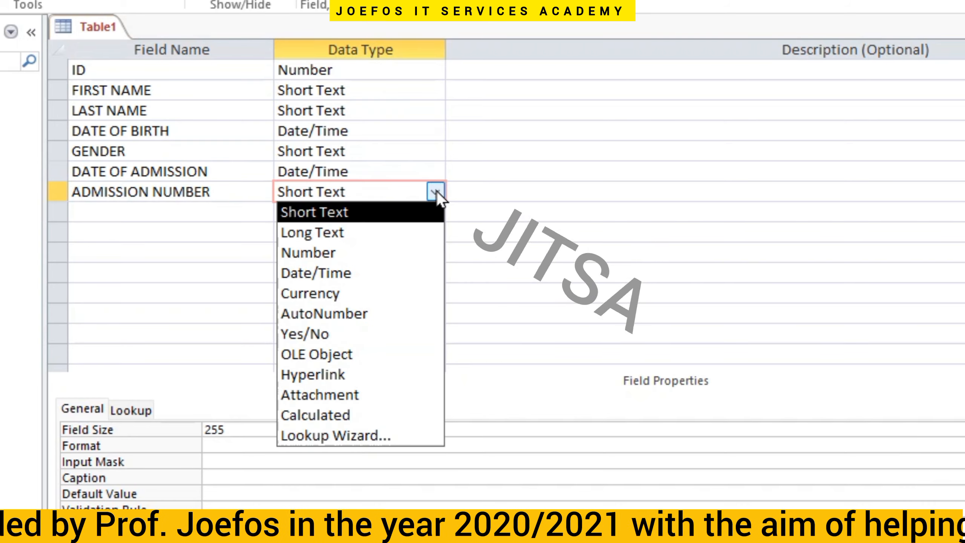
click(305, 251)
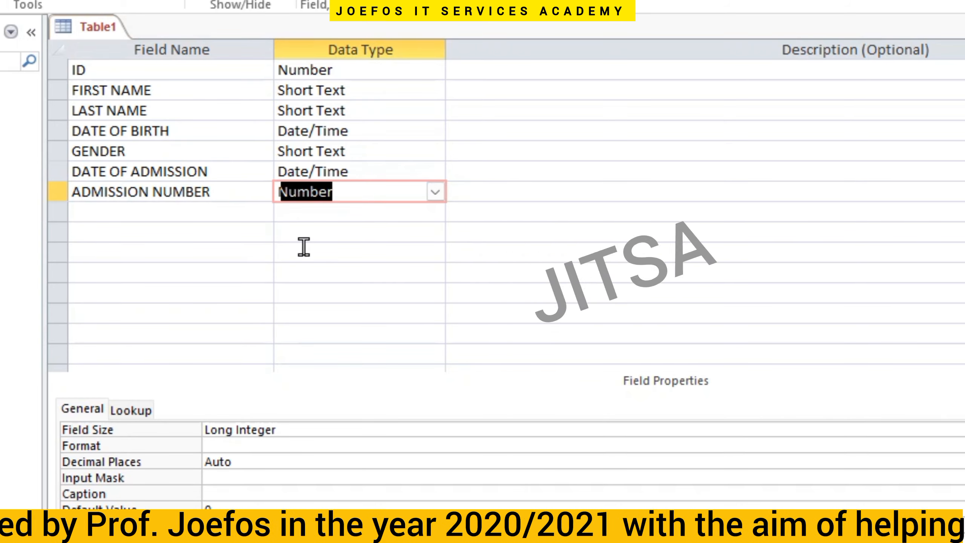
- Add an ADMISSION FEE field below ADMISSION NUMBER with the Currency data type
click(139, 212)
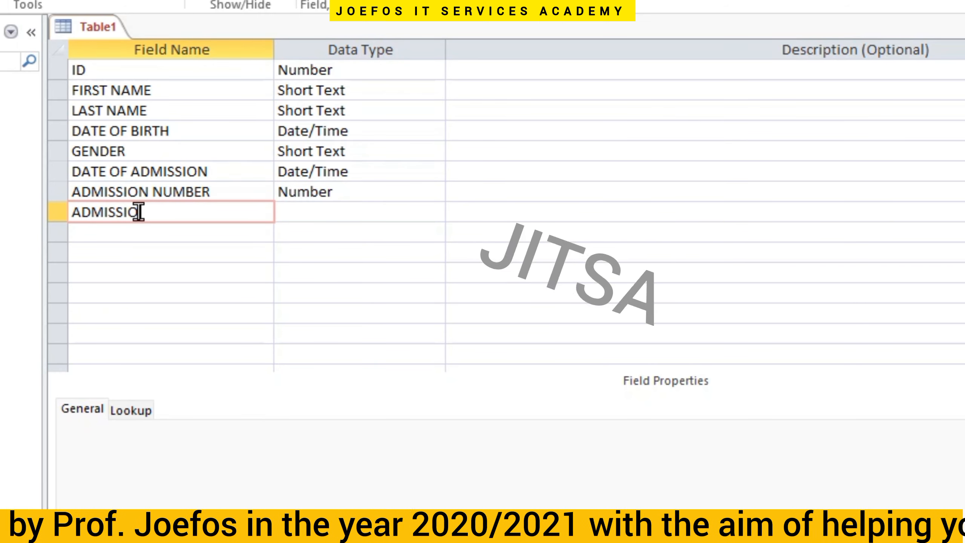
text(ADMISSION)
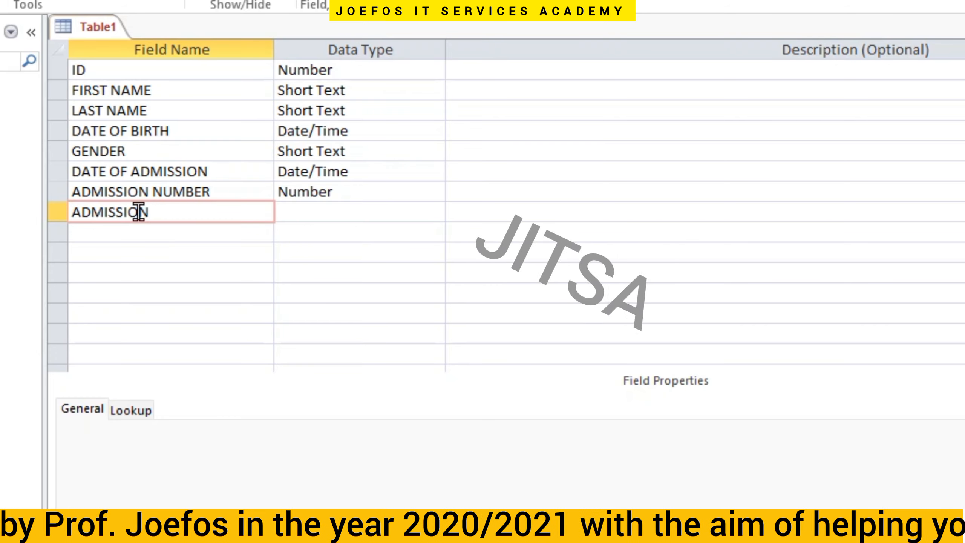
text( FEE)
click(367, 212)
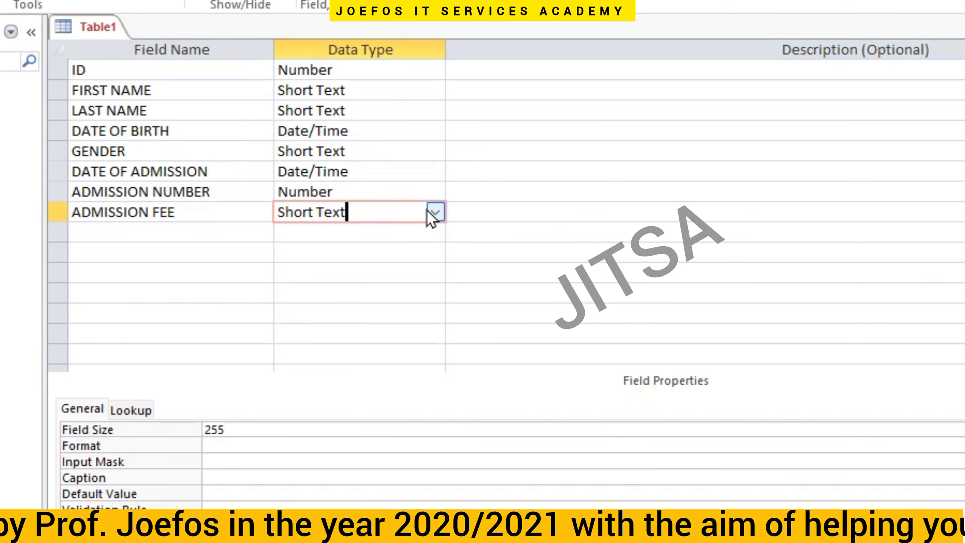
click(435, 213)
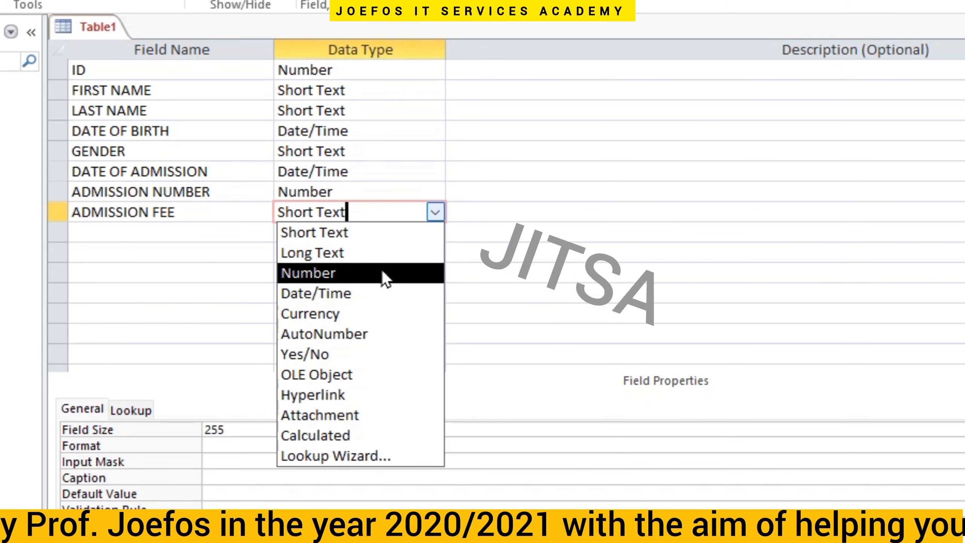
click(321, 314)
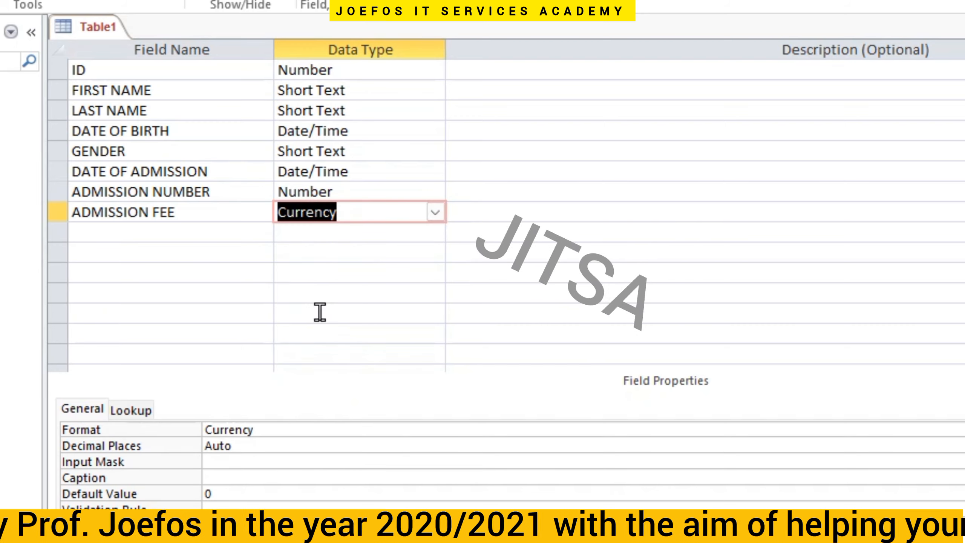
- Add a CLASS field below ADMISSION FEE with the Short Text data type
click(148, 239)
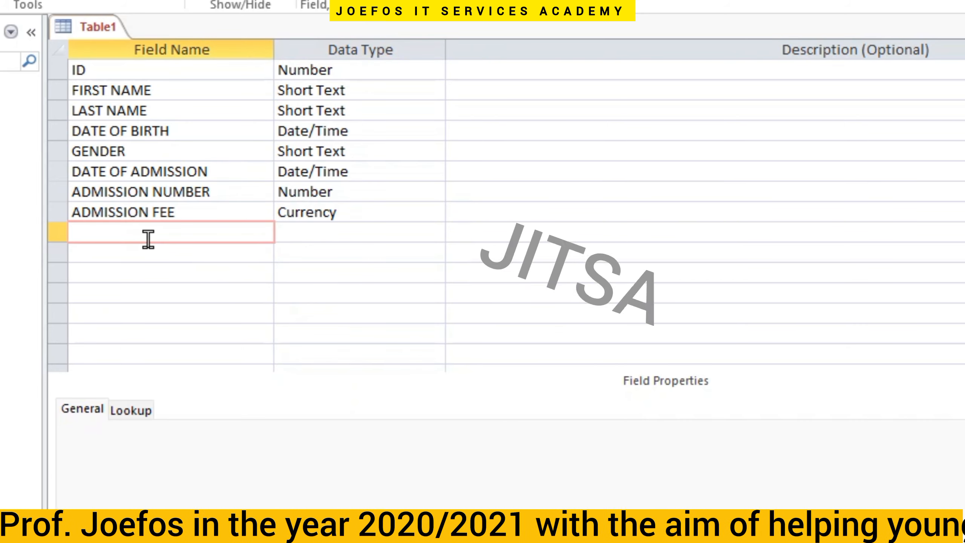
text(CLASS)
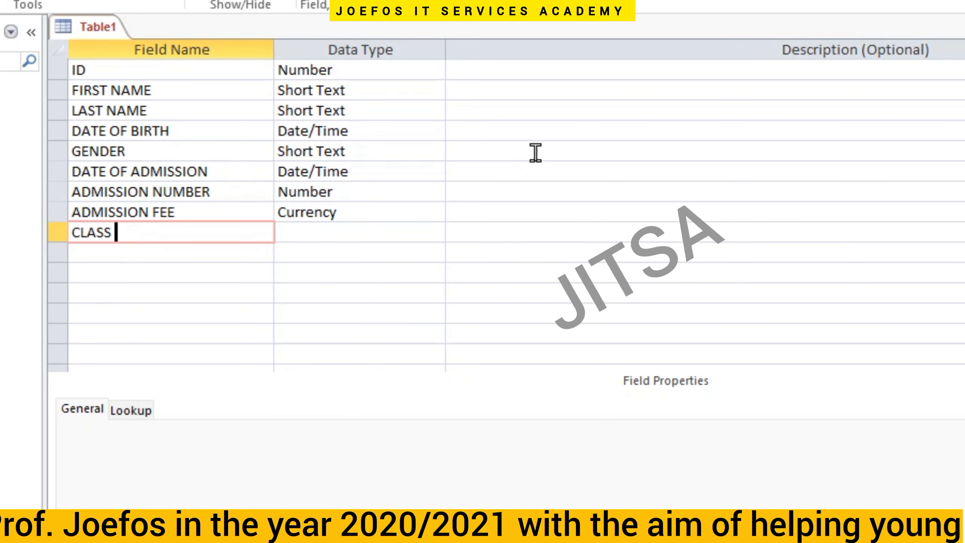
click(353, 232)
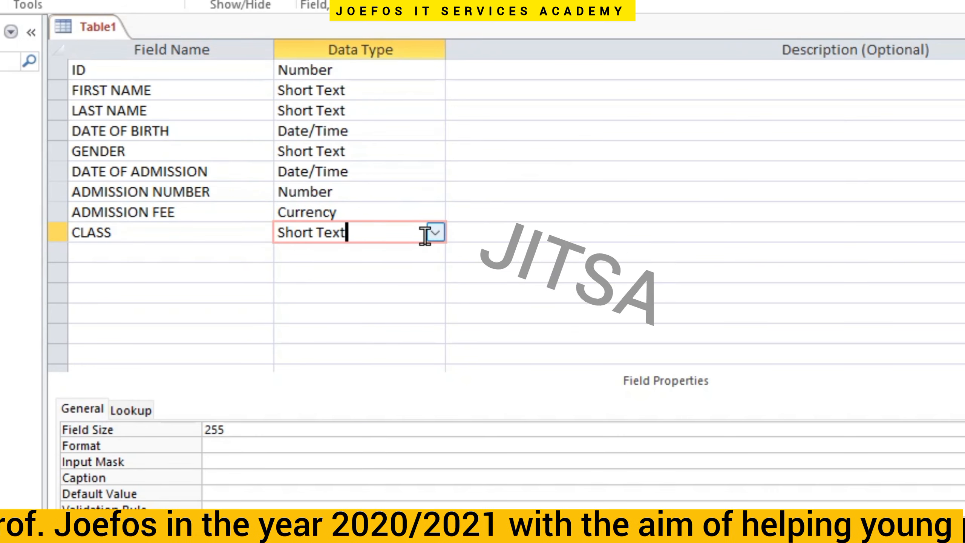
- Start the Lookup Wizard for the CLASS field and choose to supply the list values manually
click(433, 235)
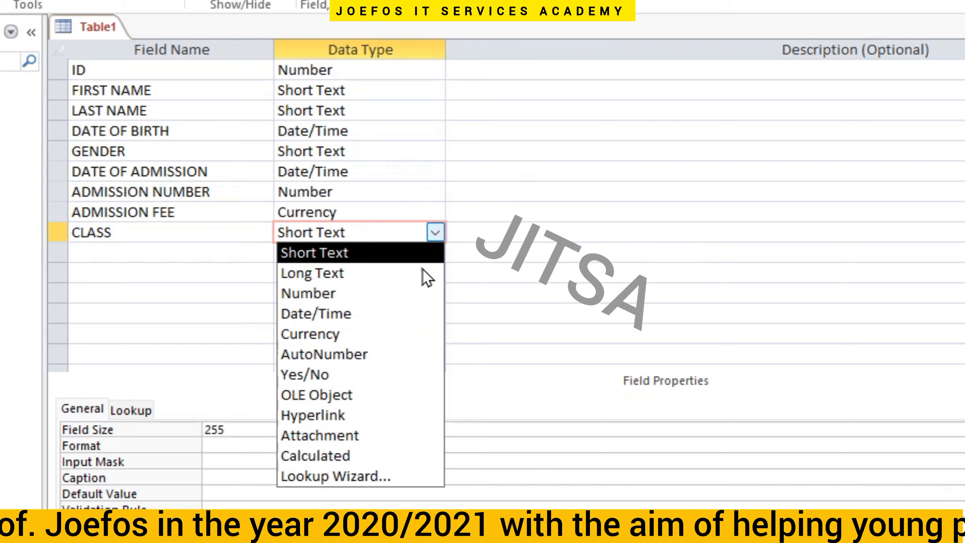
click(372, 475)
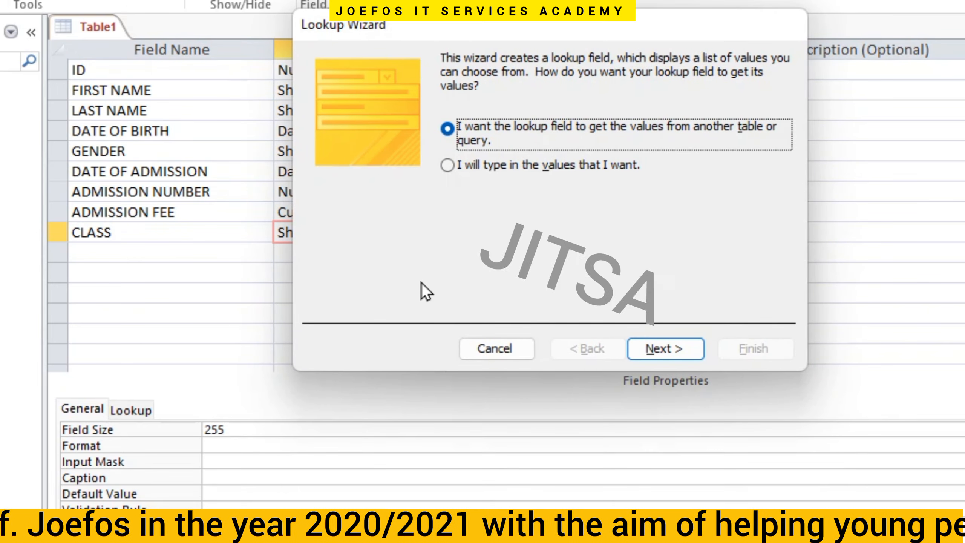
click(451, 166)
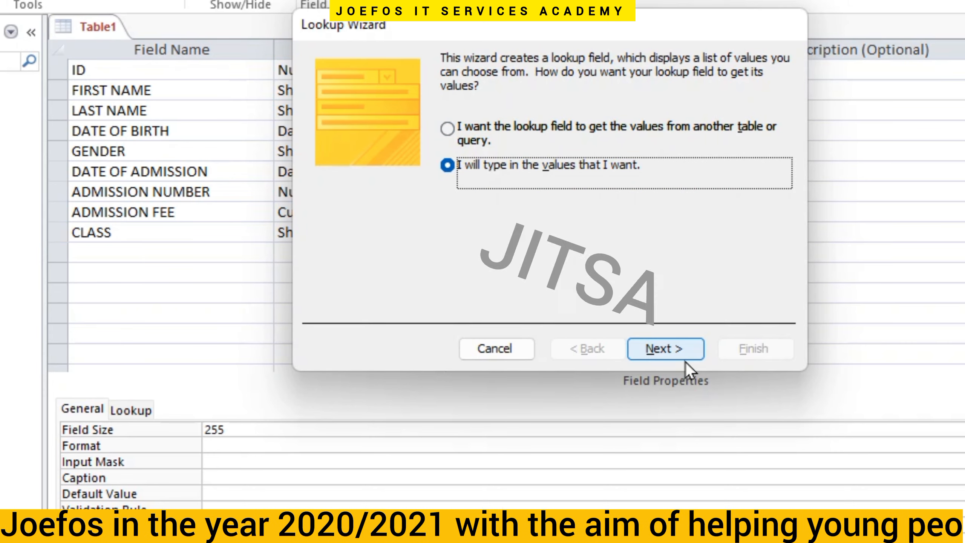
click(678, 348)
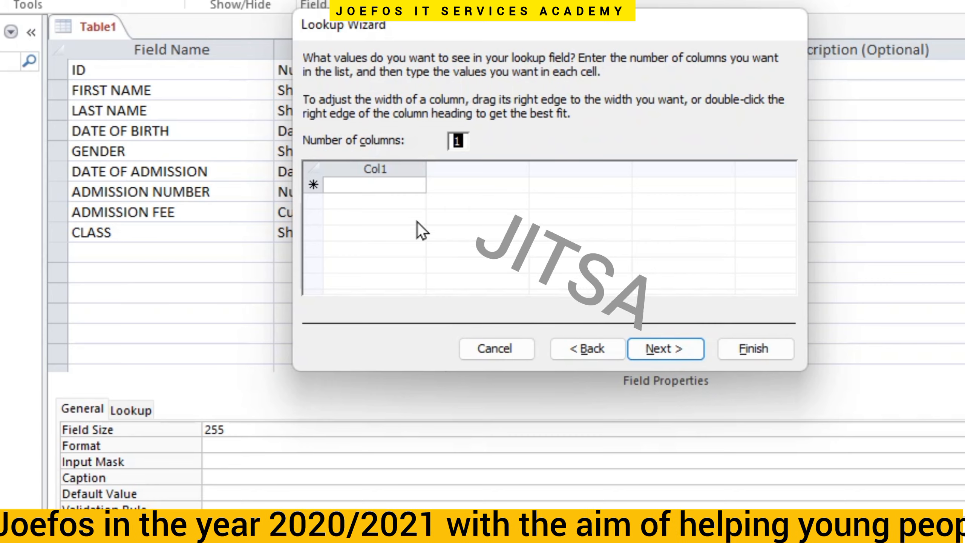
- Enter CRECHE, NERSERY, KG1 and KG 2 as the first values of the CLASS lookup list
click(384, 184)
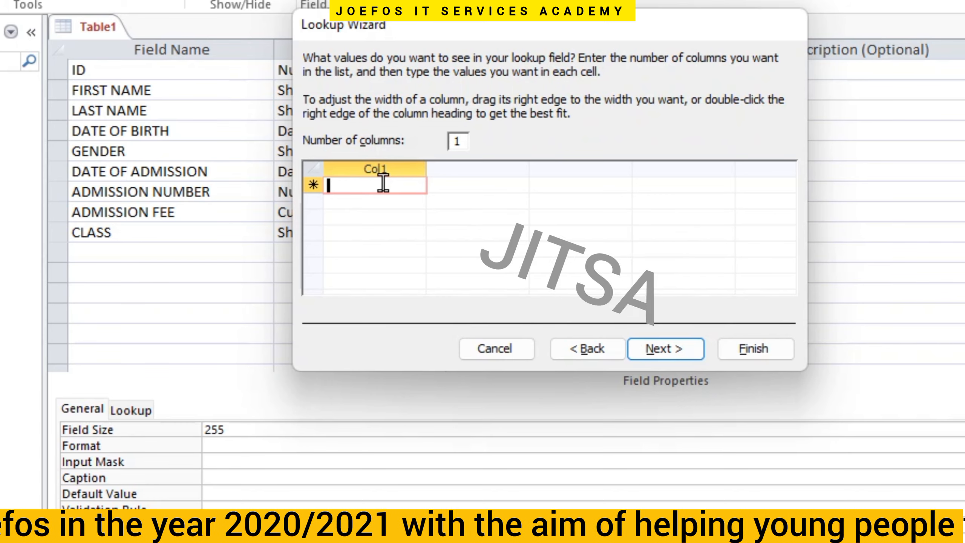
text(CREH)
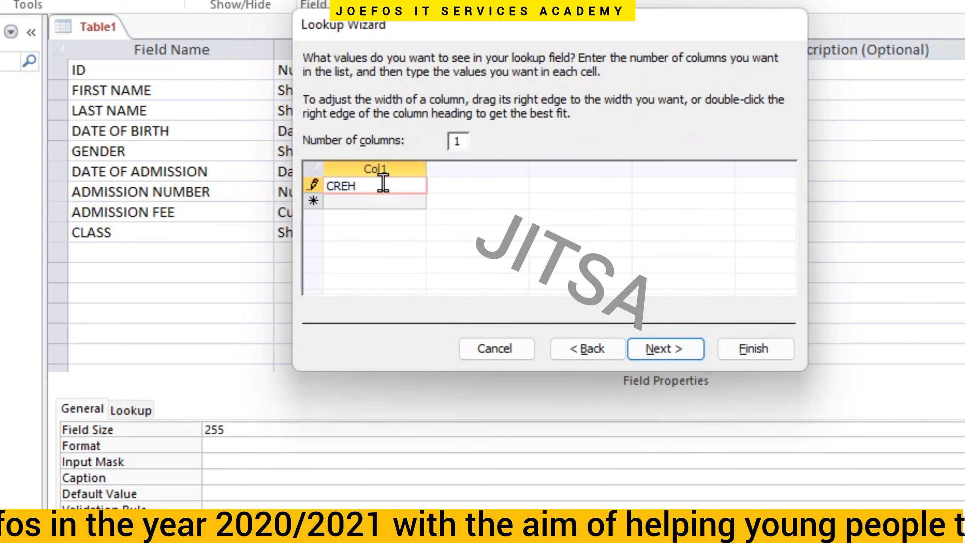
key(BackSpace)
text(CHE)
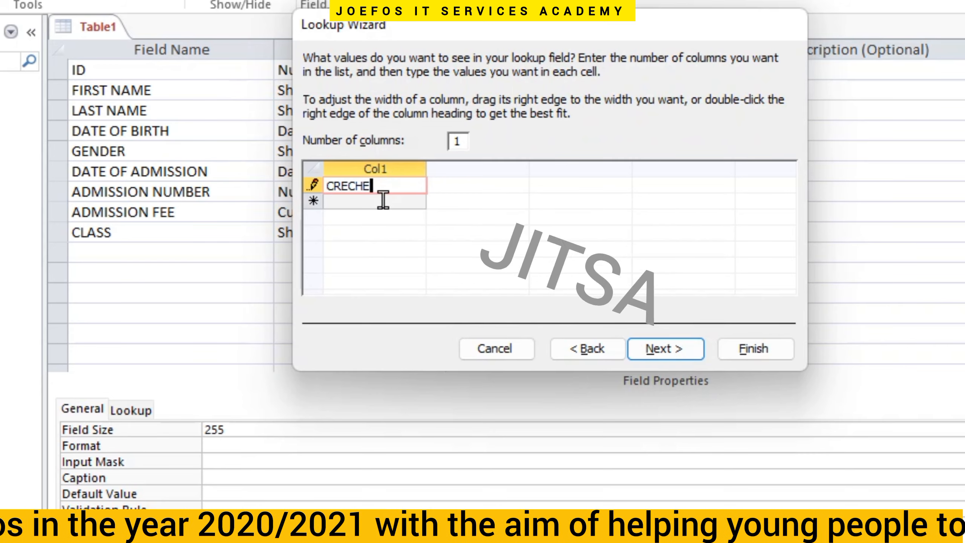
text(NERSERY)
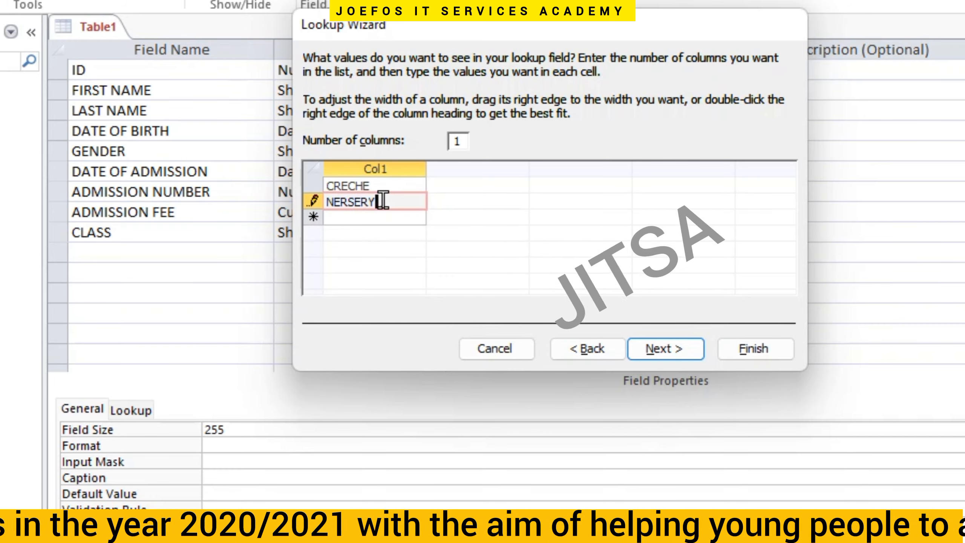
click(380, 218)
text(B)
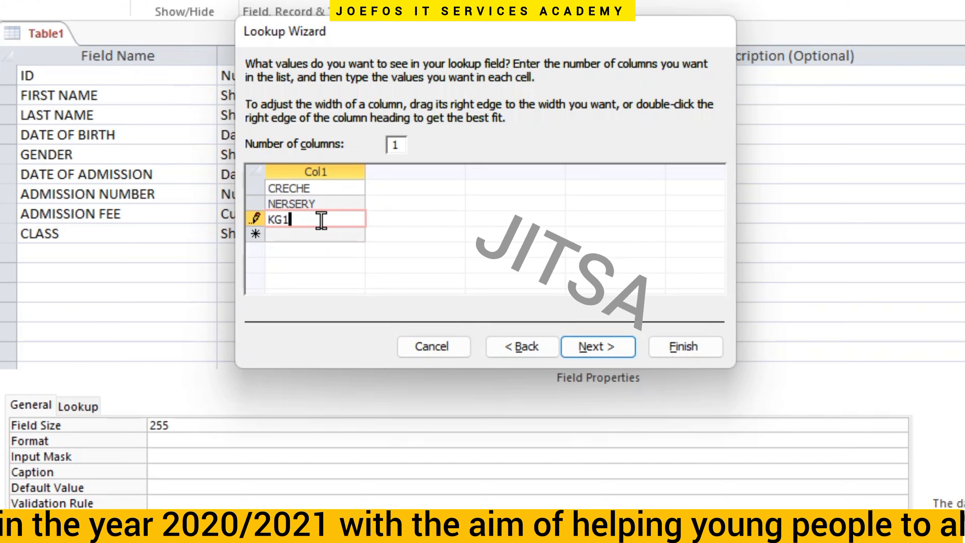
click(321, 234)
text(KG 2)
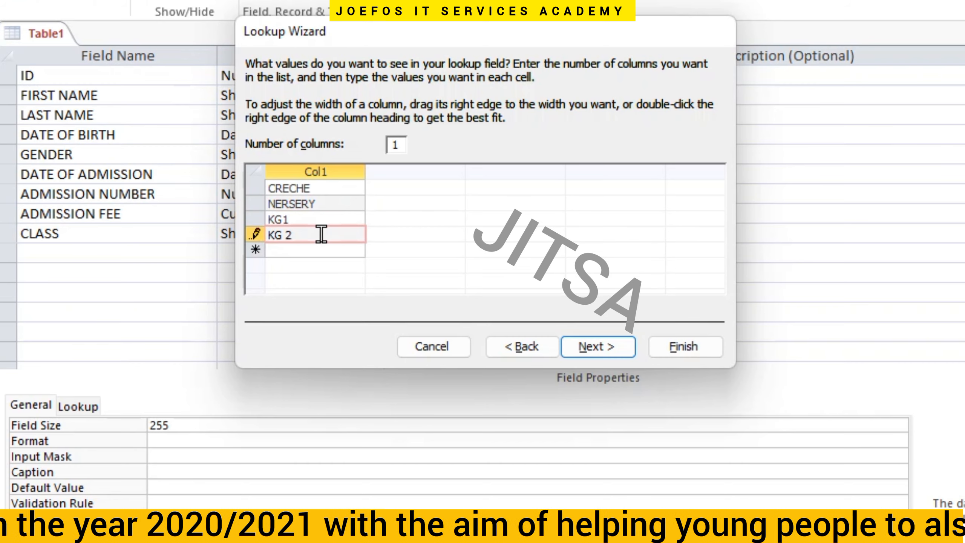
key(Return)
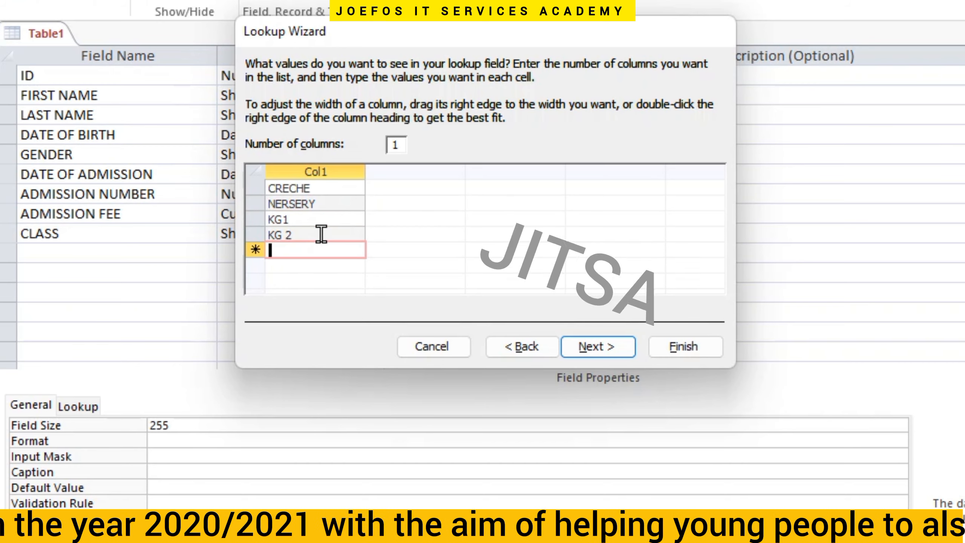
- Add BASIC 1, BASIC 2, BASIC 3 and BASIC 4 to the lookup list below KG 2
text(BASIC 1)
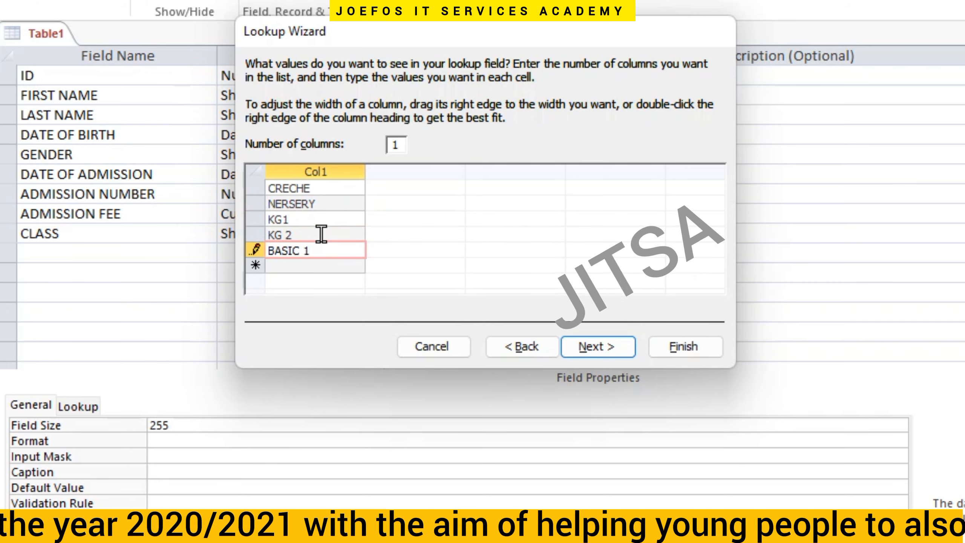
key(Return)
text(BASIC)
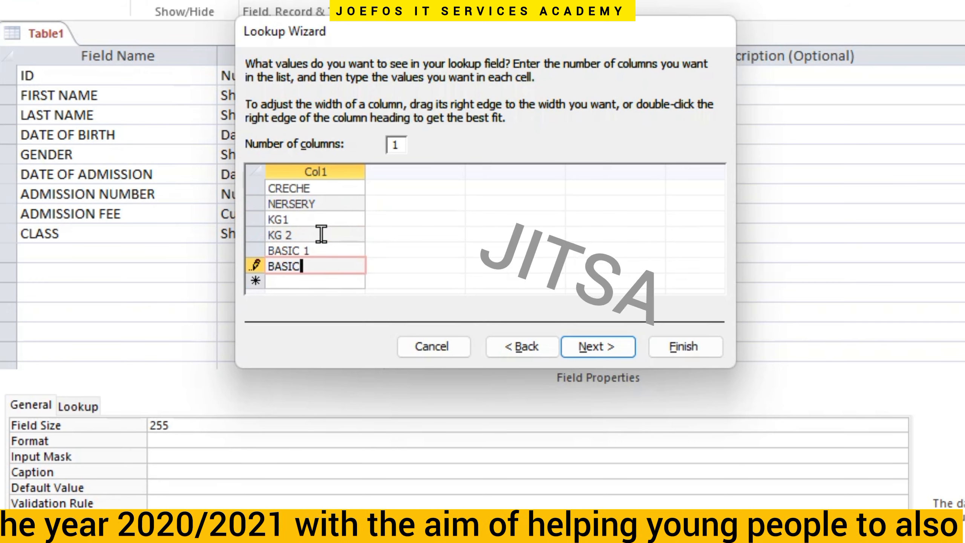
text( 2)
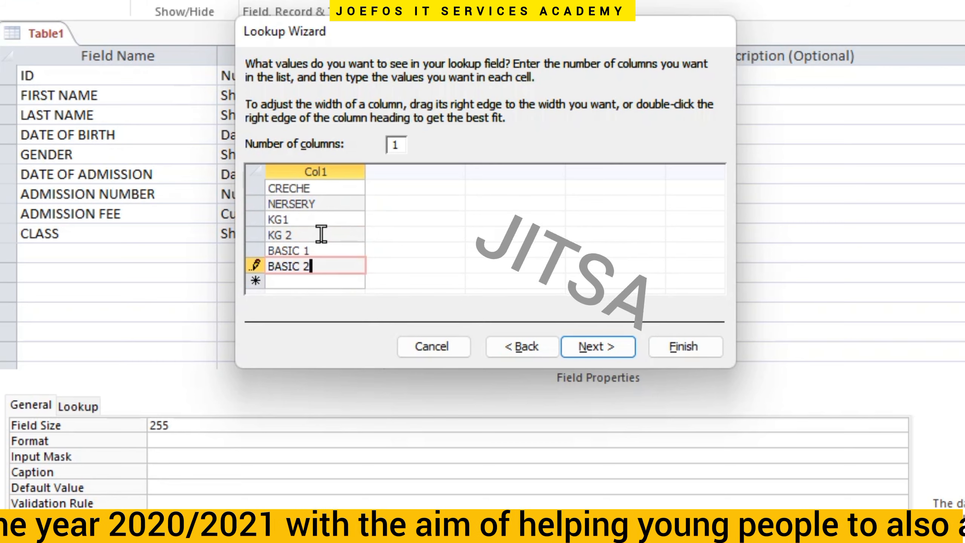
key(Return)
text(BASIC 3)
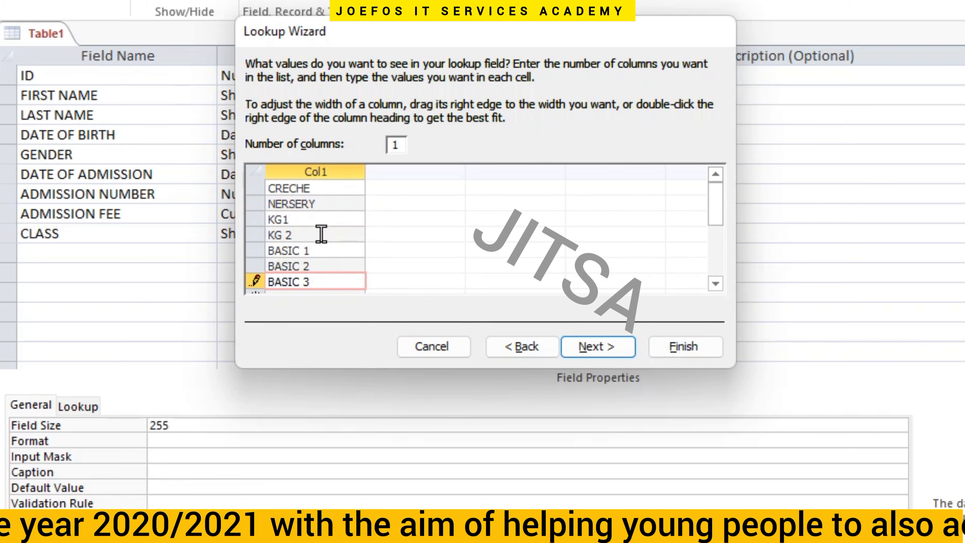
key(Return)
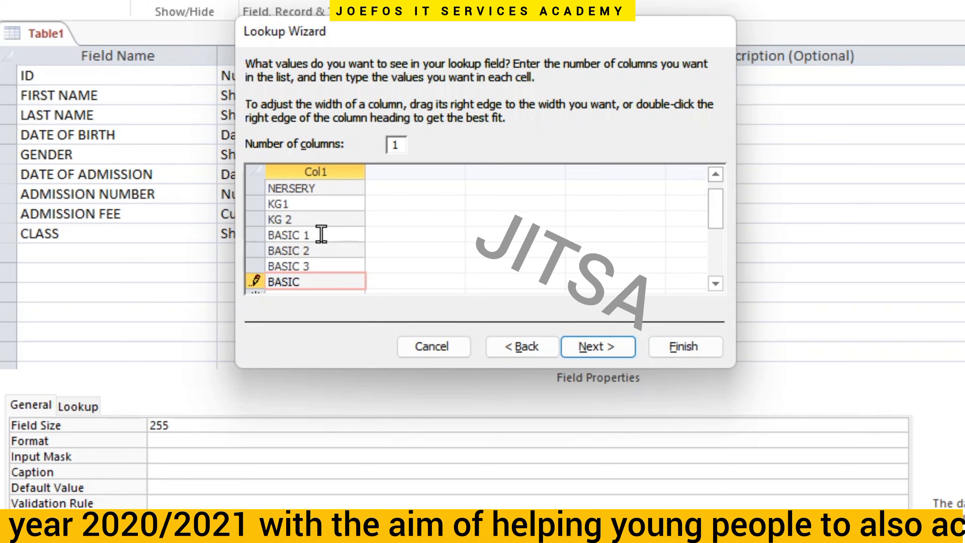
key(Down)
key(Up)
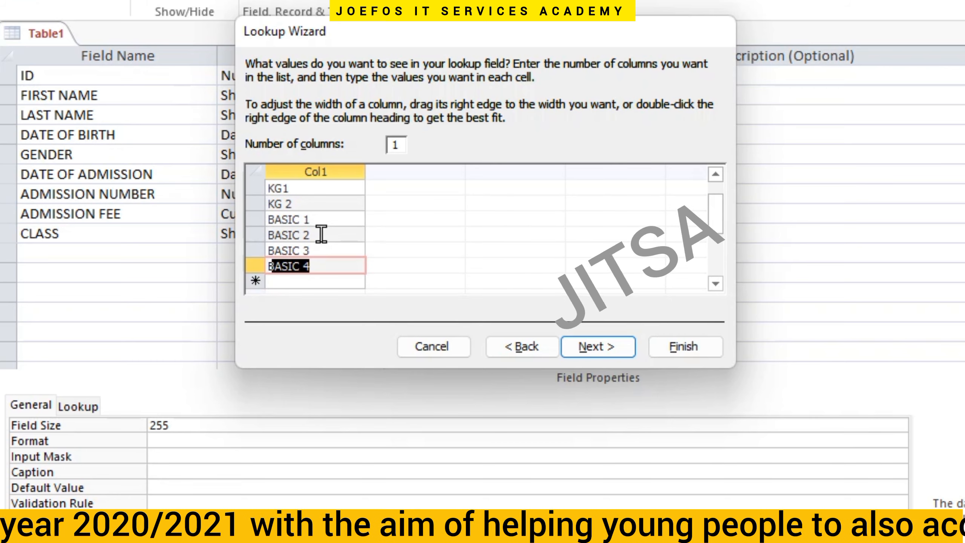
- Add BASIC 5, BASIC 6, BASIC 7, BASIC 8 and BASIC 9 to the lookup list below BASIC 4
click(315, 280)
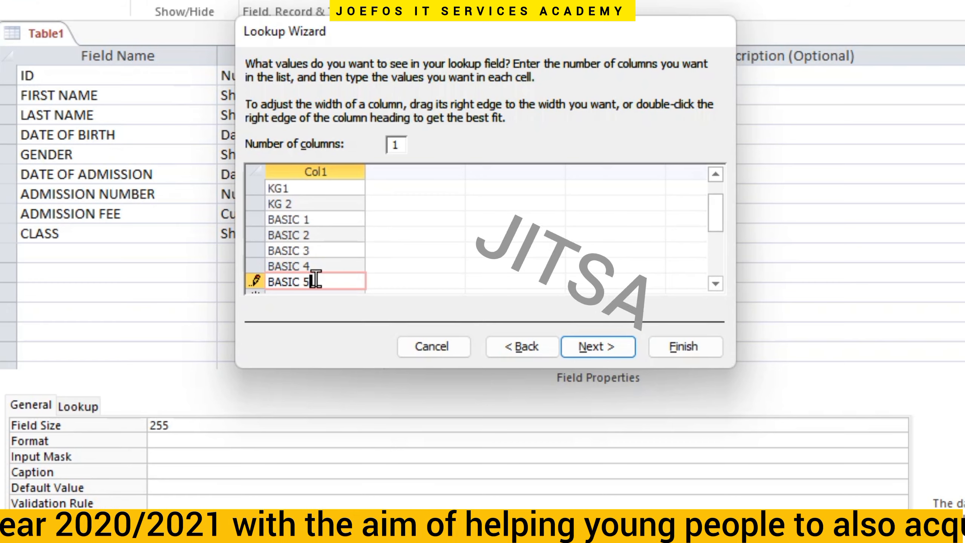
text(BASIC 5)
key(Down)
text(BA)
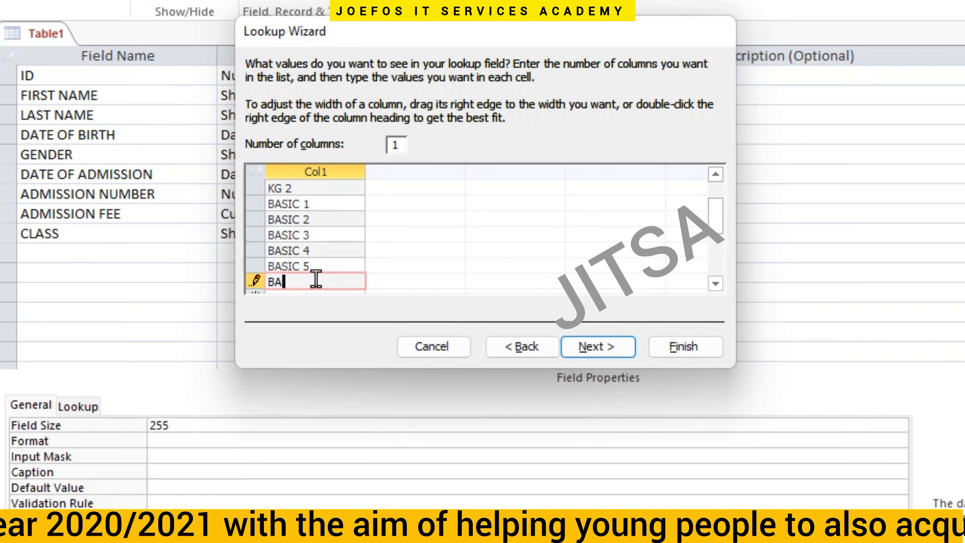
text(SIC 6)
key(Down)
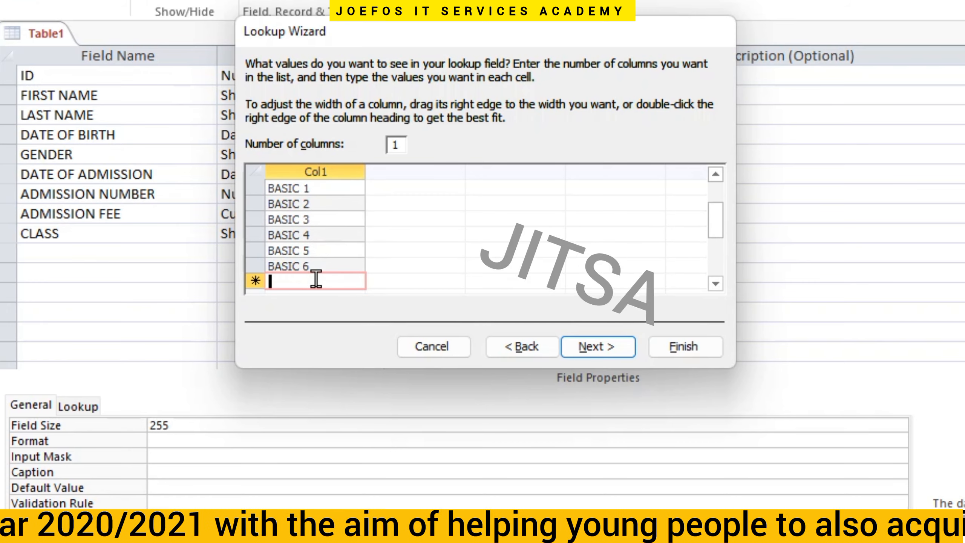
text(BASIC )
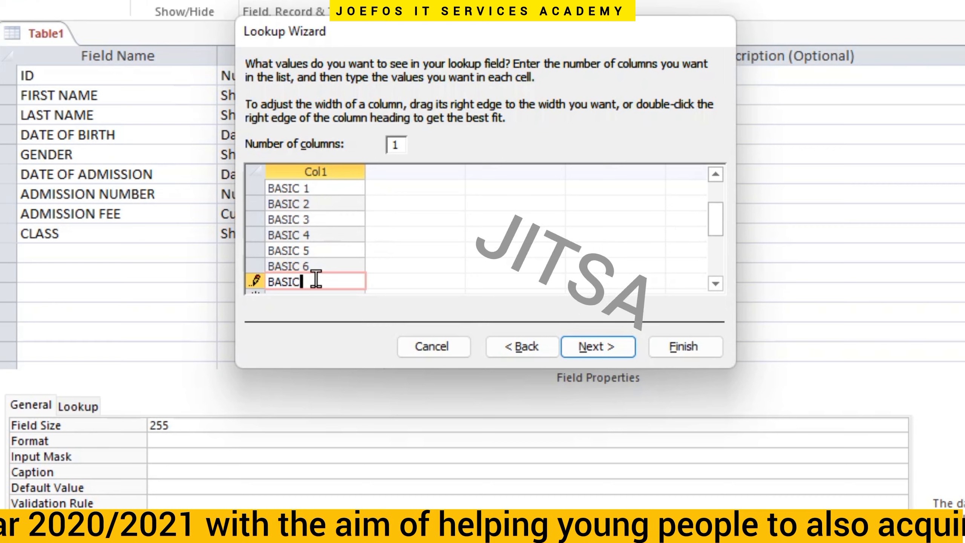
text(7)
key(Down)
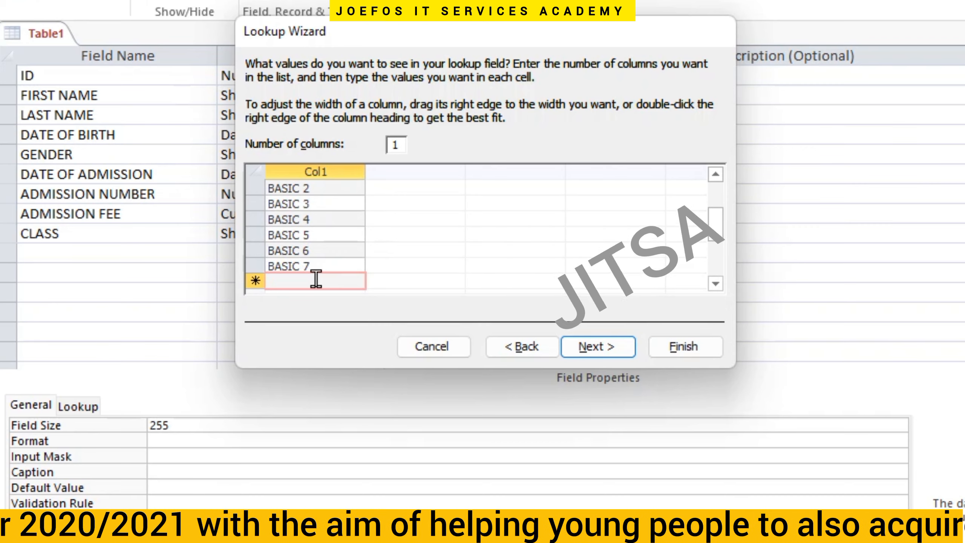
text(BASIC )
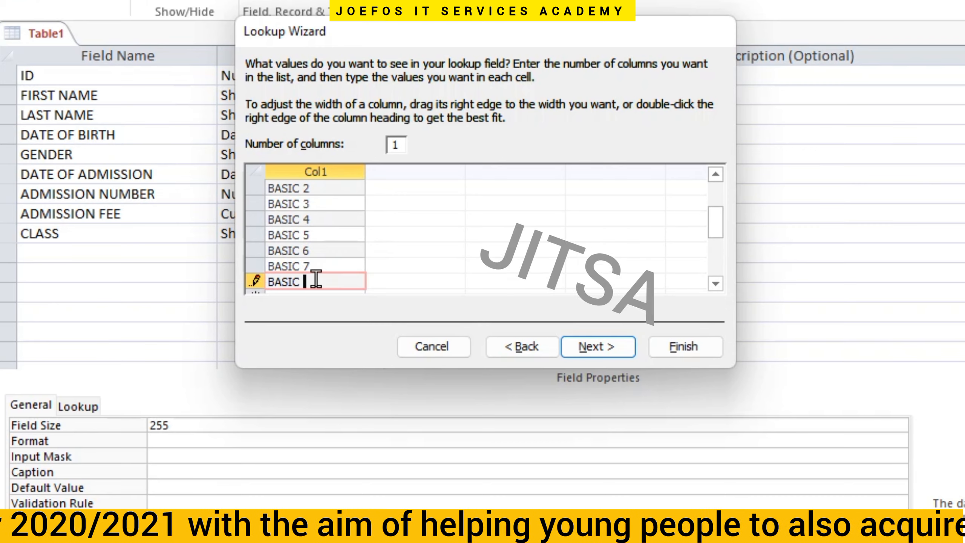
text(8)
key(Down)
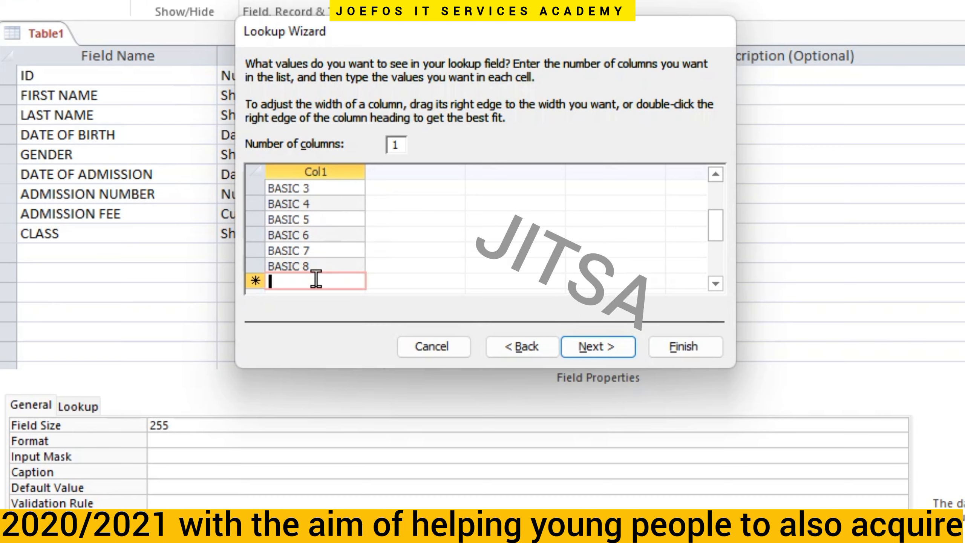
text(BASI)
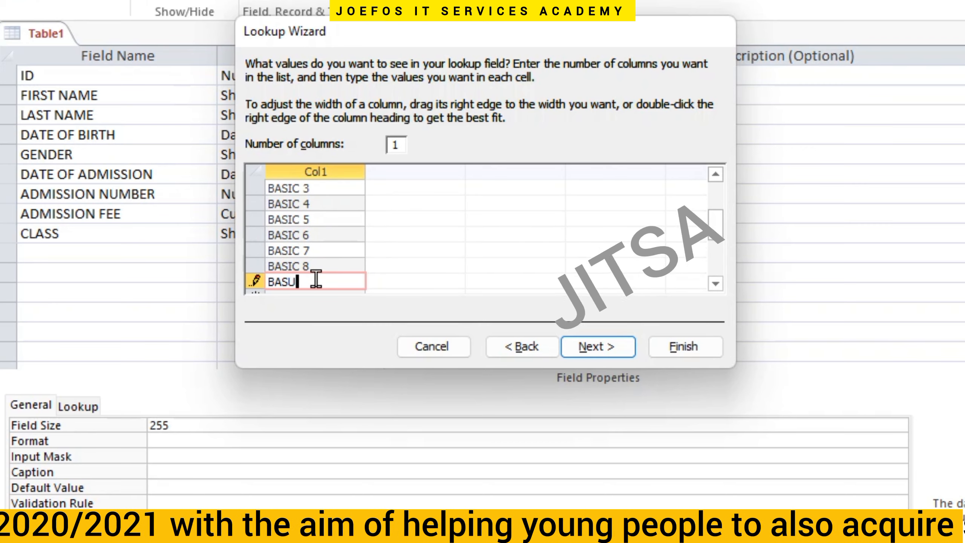
text(C 9)
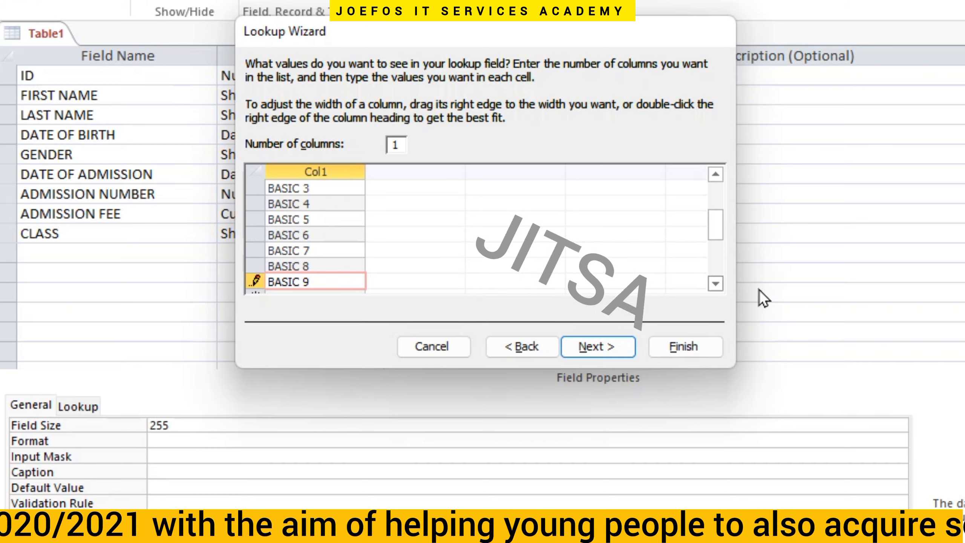
- Complete the CLASS lookup with the label CLASS and entries limited to the list
mouse_move(719, 217)
mouse_down()
mouse_move(717, 260)
mouse_move(721, 159)
mouse_move(729, 291)
mouse_move(730, 230)
mouse_up()
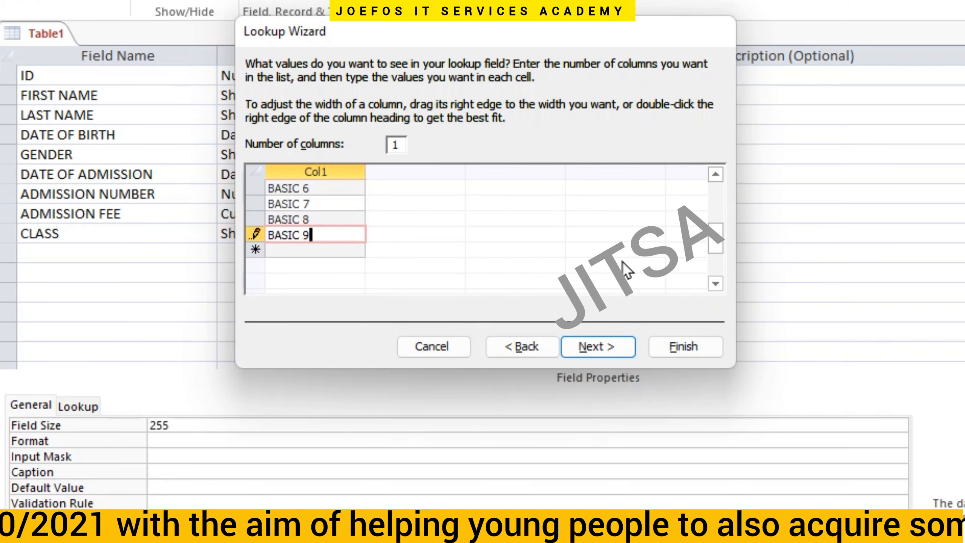
click(595, 344)
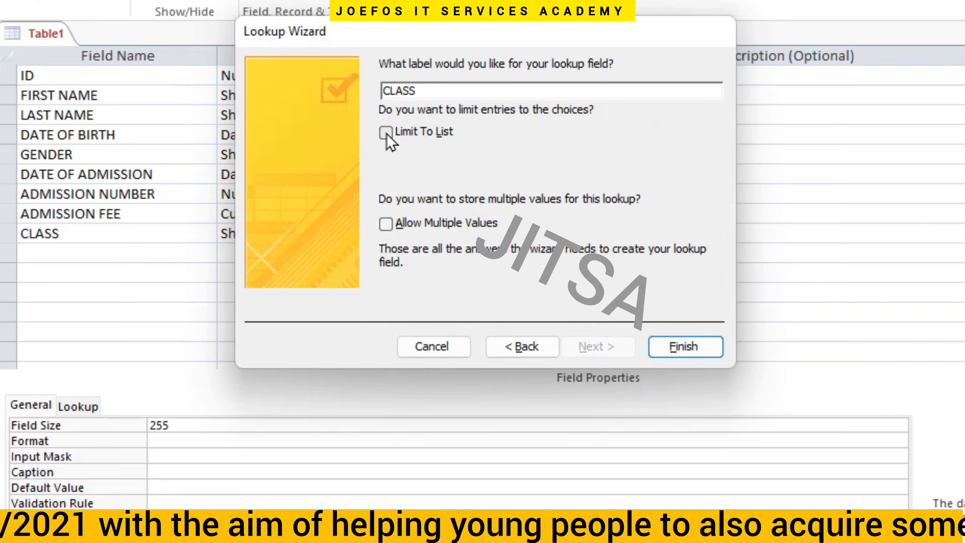
click(386, 133)
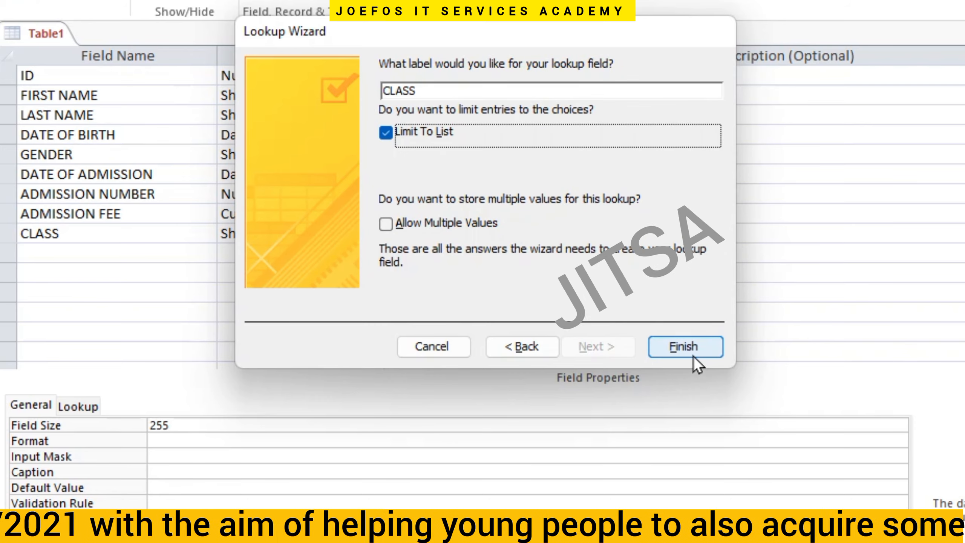
click(683, 346)
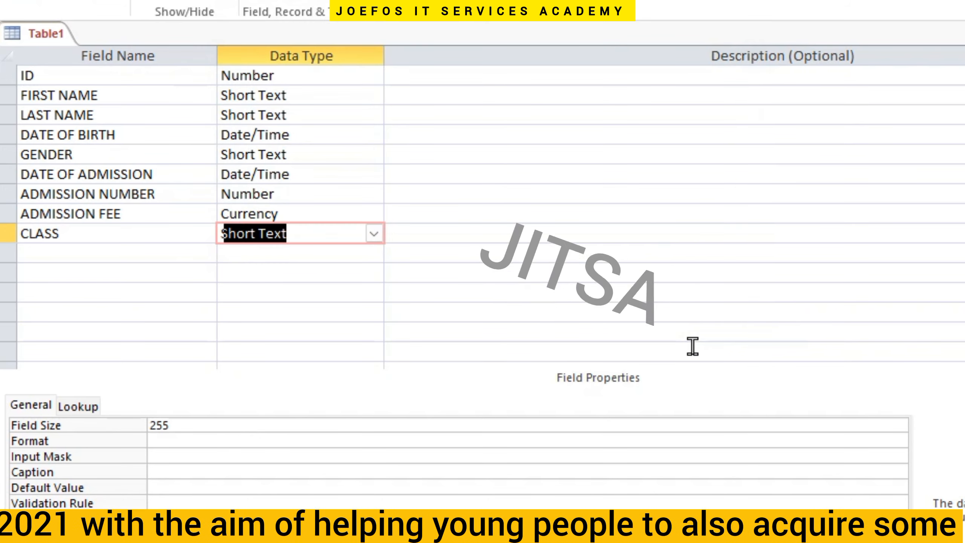
- Add a PARENT/GUARDIAN field with the Short Text data type below CLASS
click(164, 259)
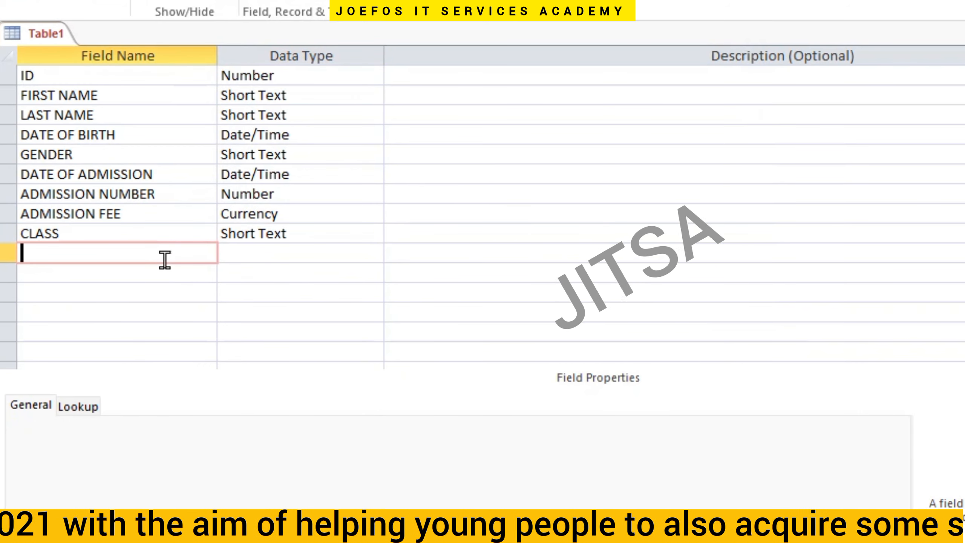
text(PA)
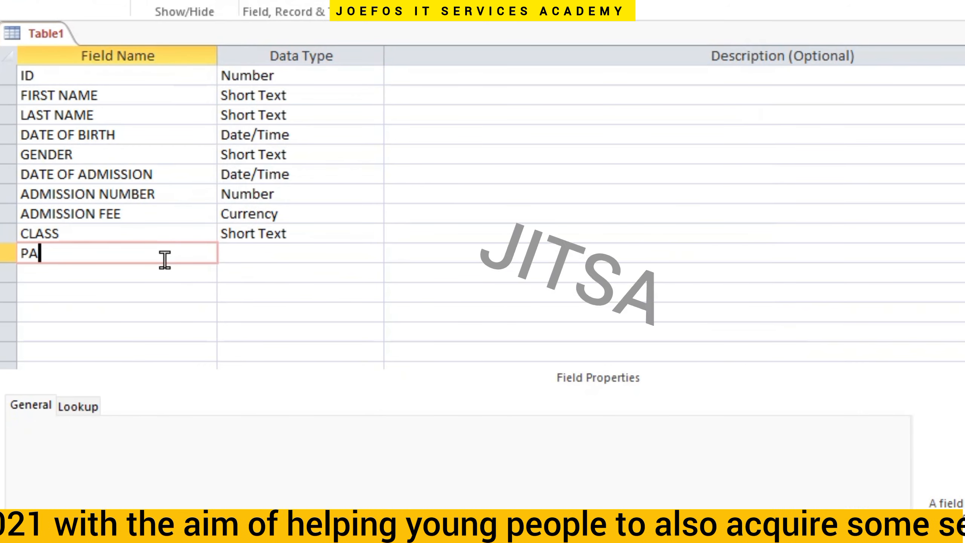
text(RENT)
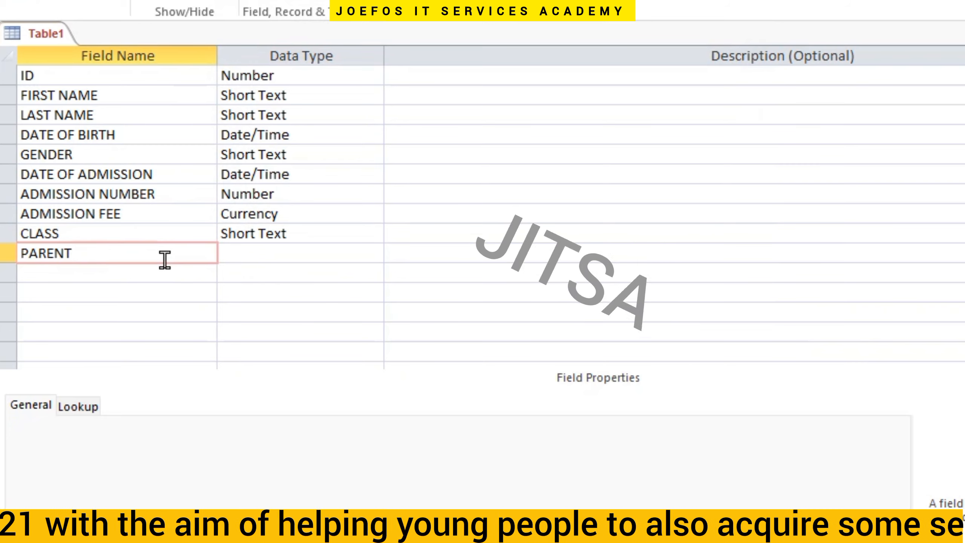
text(/)
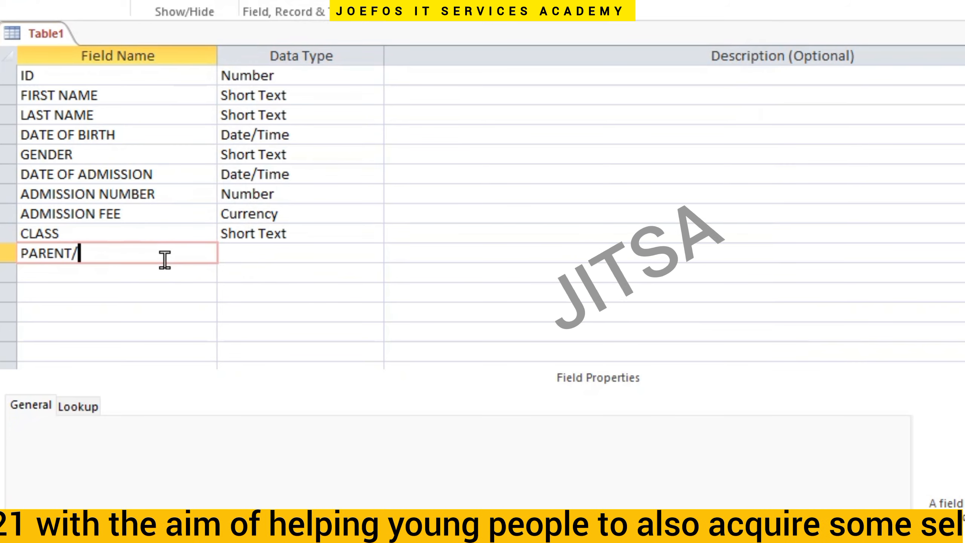
text(GUAR)
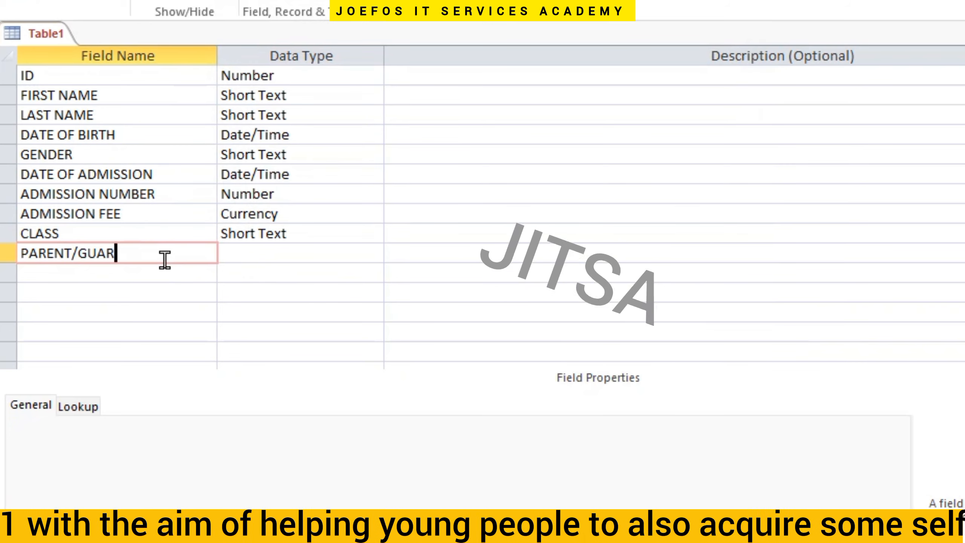
text(DIAN)
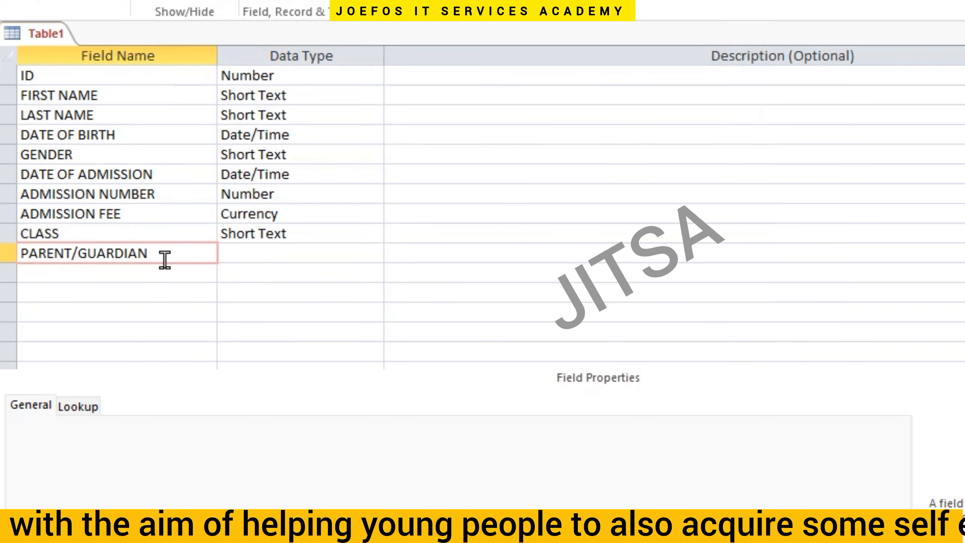
click(292, 254)
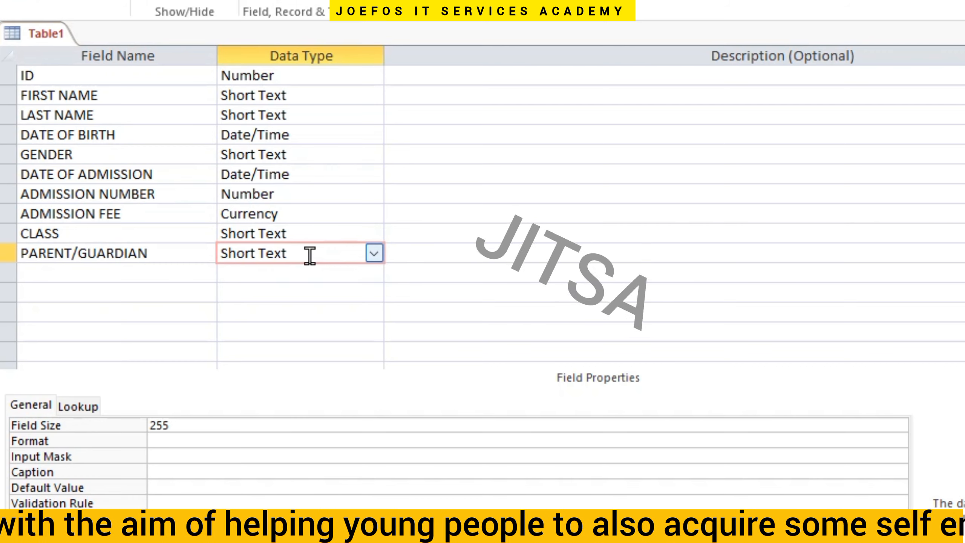
- Add a CONTACT field with the Number data type below PARENT/GUARDIAN
click(135, 275)
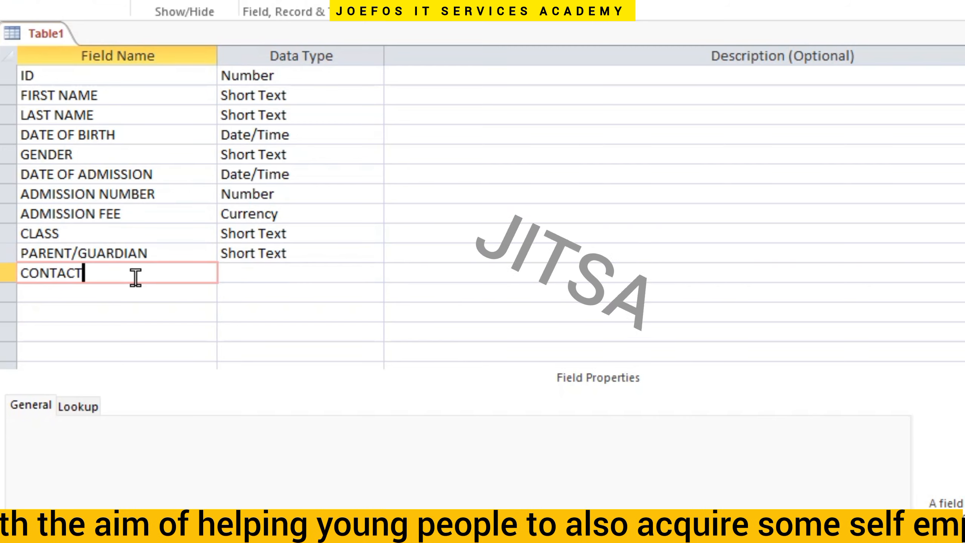
click(265, 274)
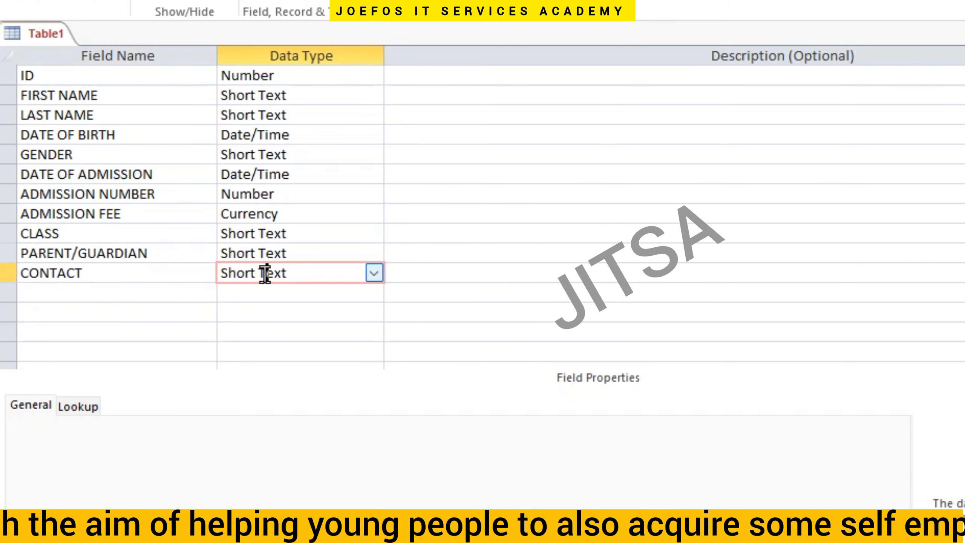
click(375, 273)
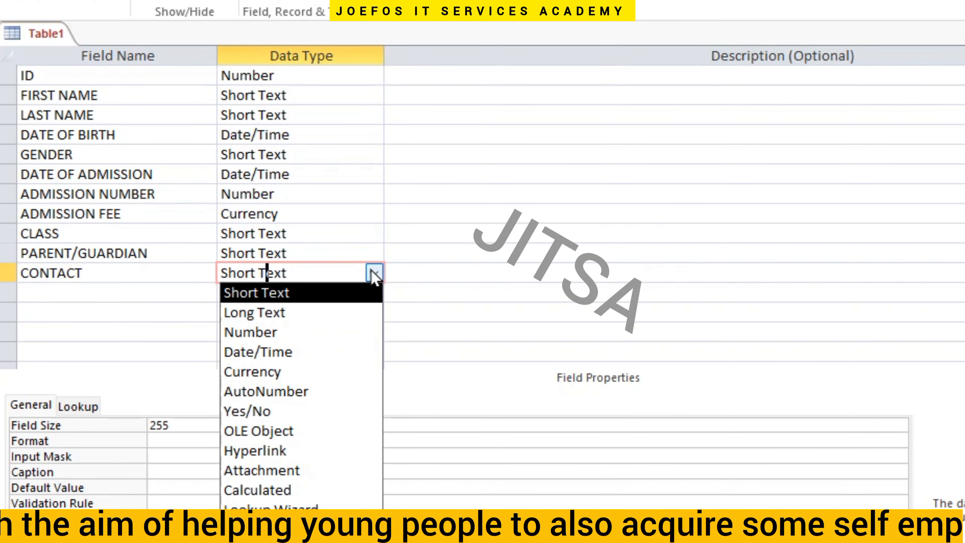
click(248, 325)
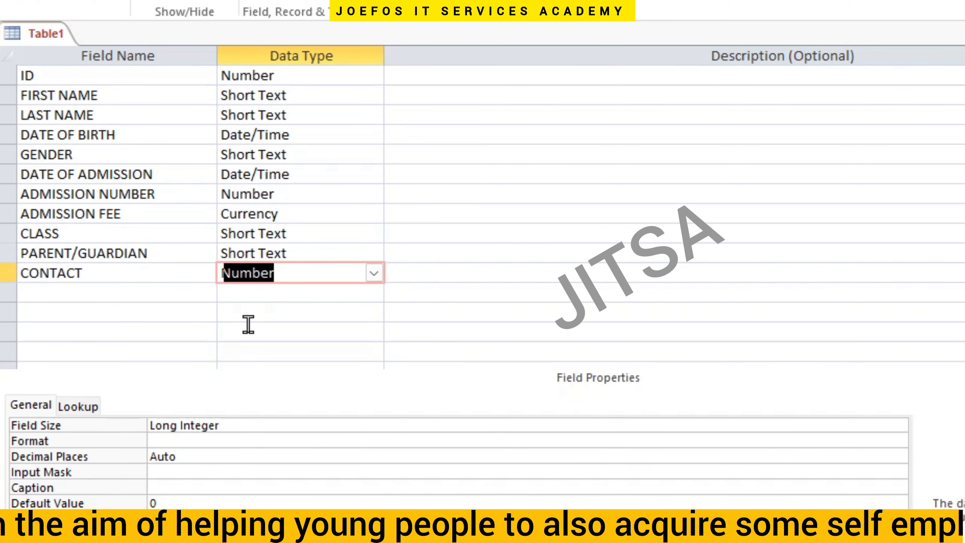
- Add ADDRESS and LOCATION fields below CONTACT, both with the Short Text data type
click(113, 299)
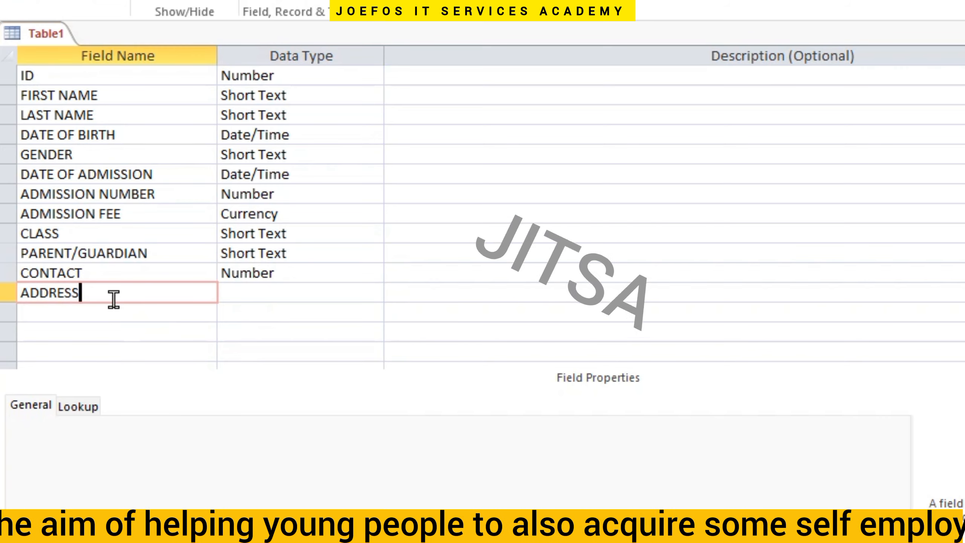
click(310, 297)
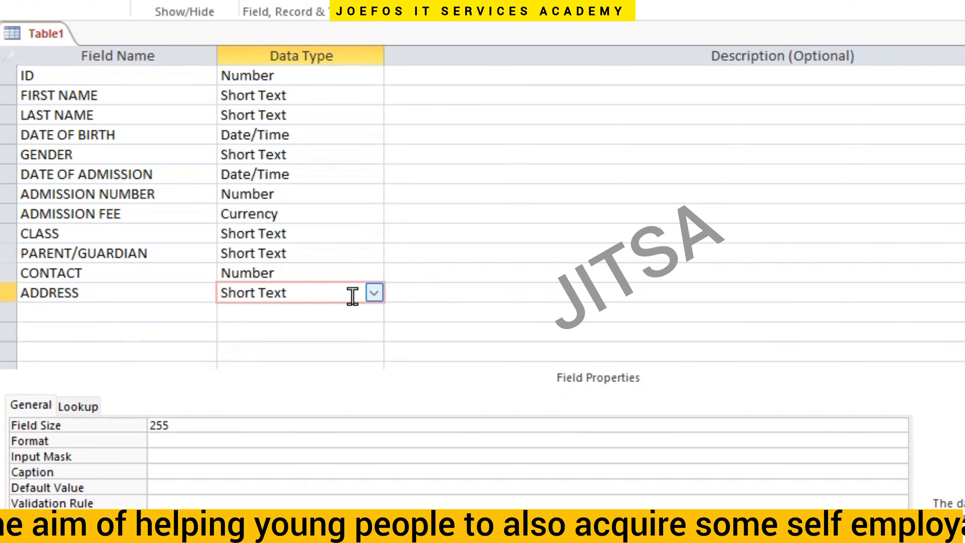
click(118, 309)
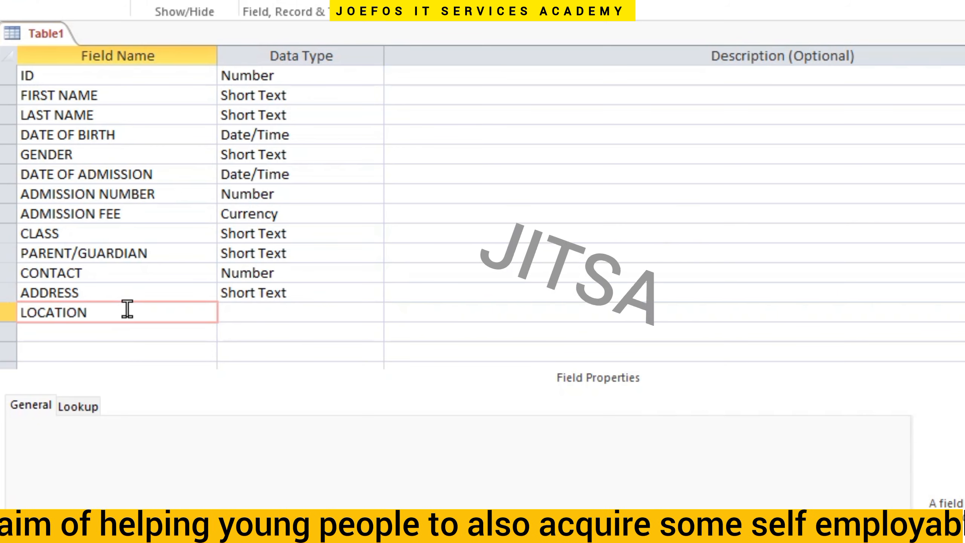
click(268, 313)
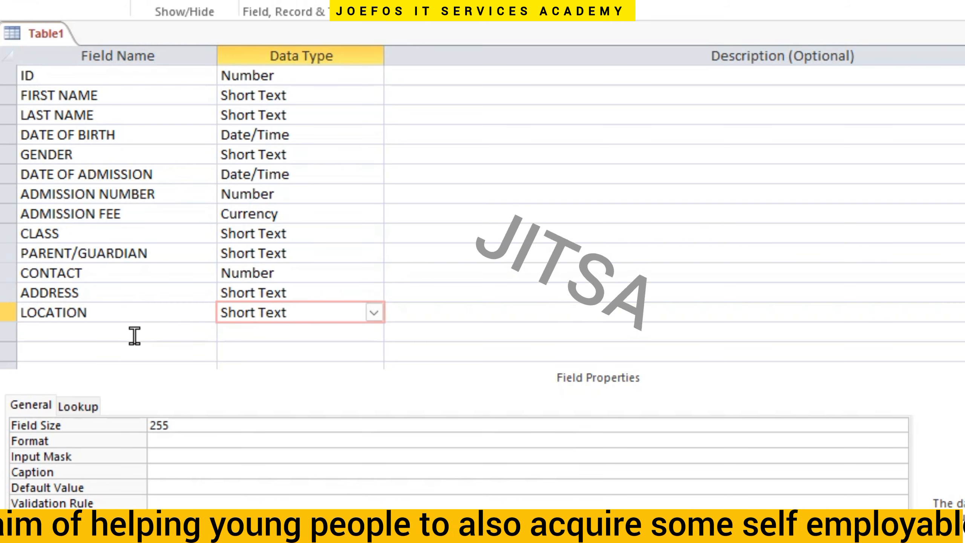
- Add an UPLOAD IMAGE field with the Attachment data type below LOCATION
click(109, 333)
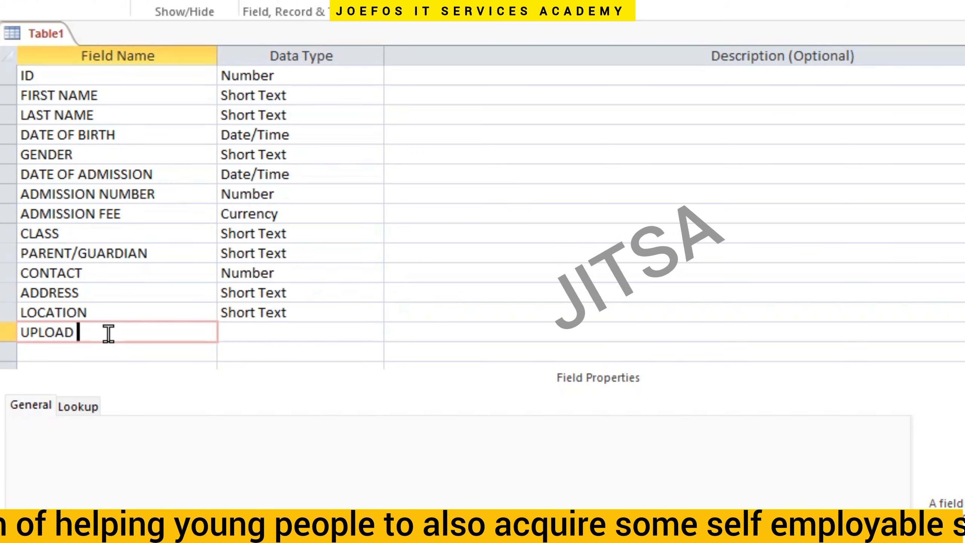
text(E)
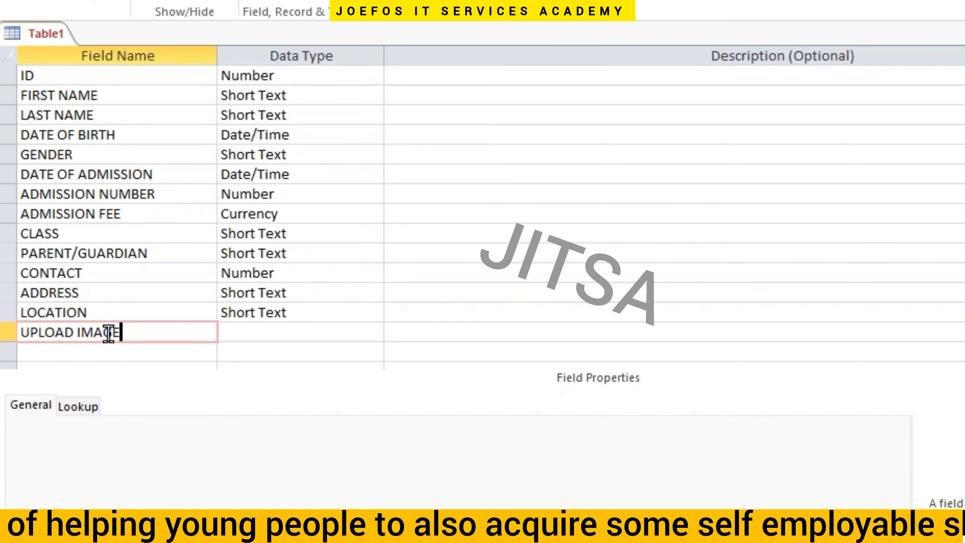
click(300, 329)
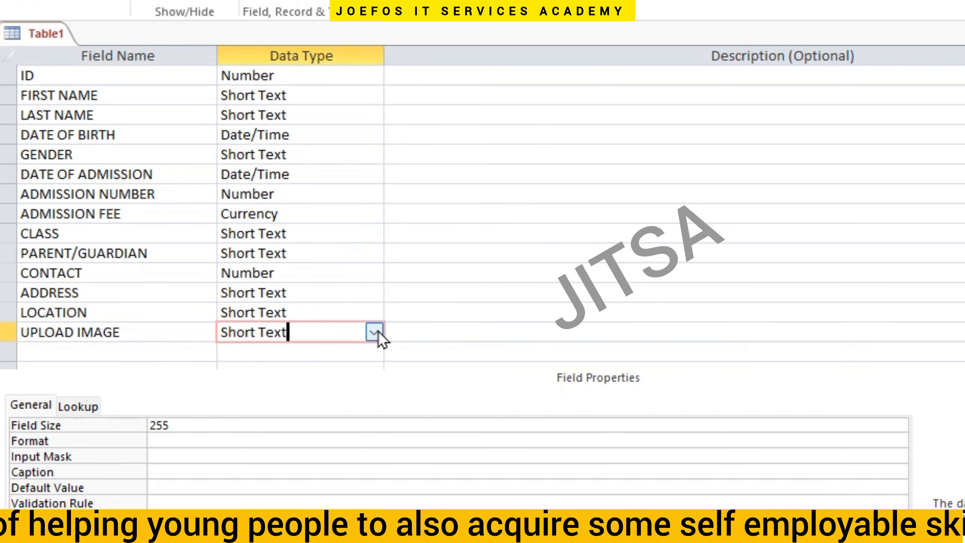
click(374, 333)
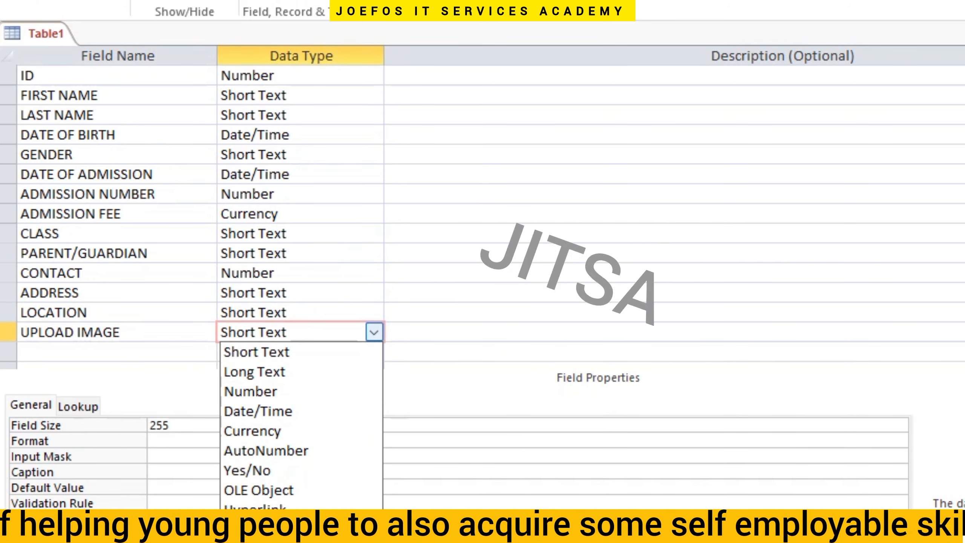
click(258, 529)
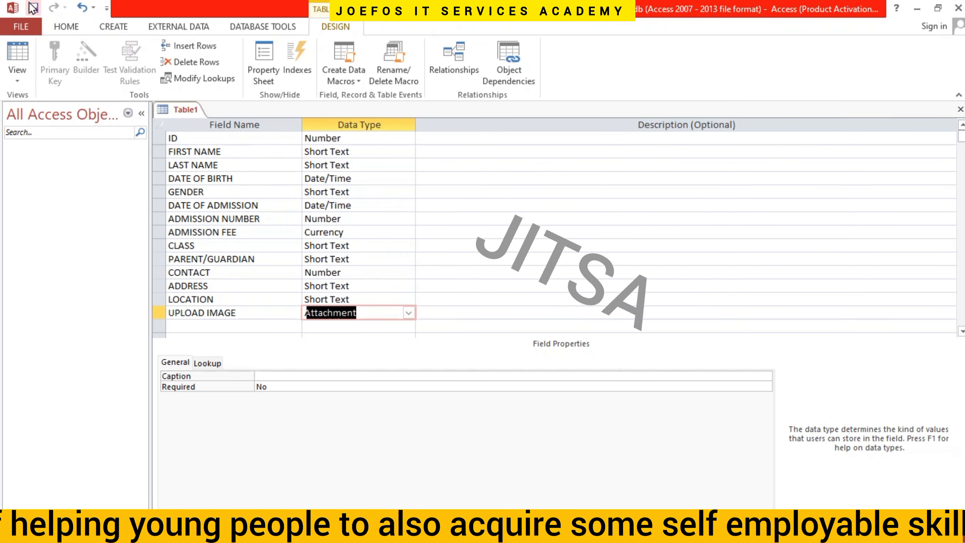
- Save the table as DATA FORM with an automatically created primary key, and open it as a datasheet
click(33, 7)
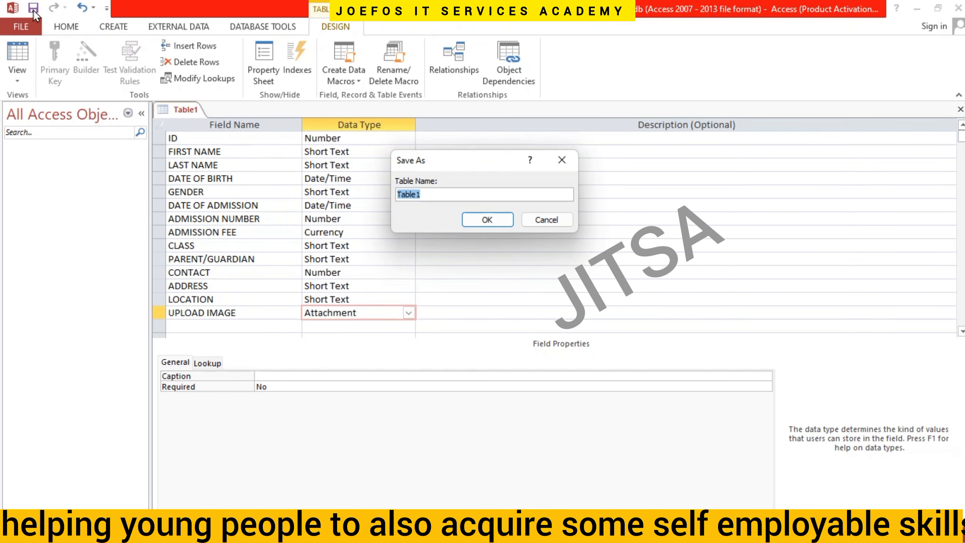
click(441, 189)
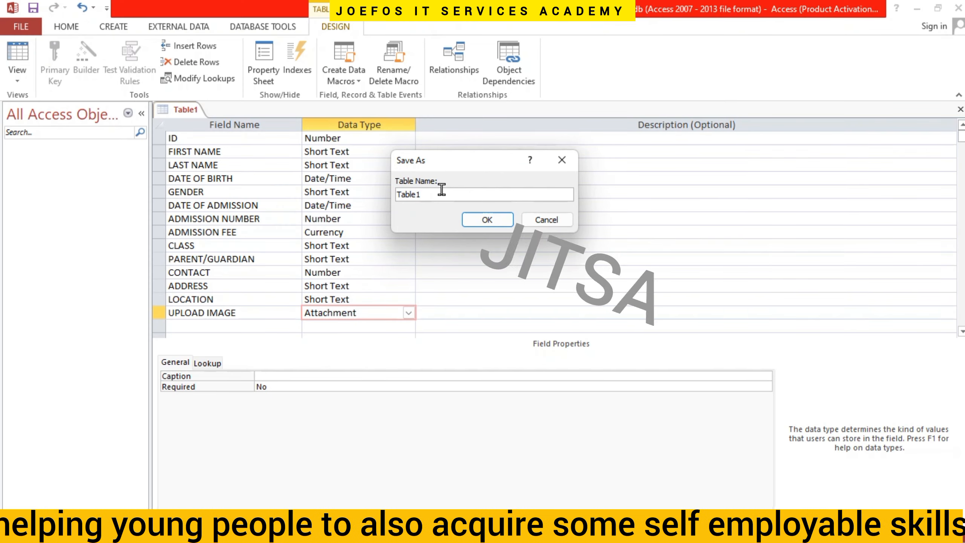
key(BackSpace)
key(BackSpace)
key(BackSpace)
key(BackSpace)
key(BackSpace)
key(BackSpace)
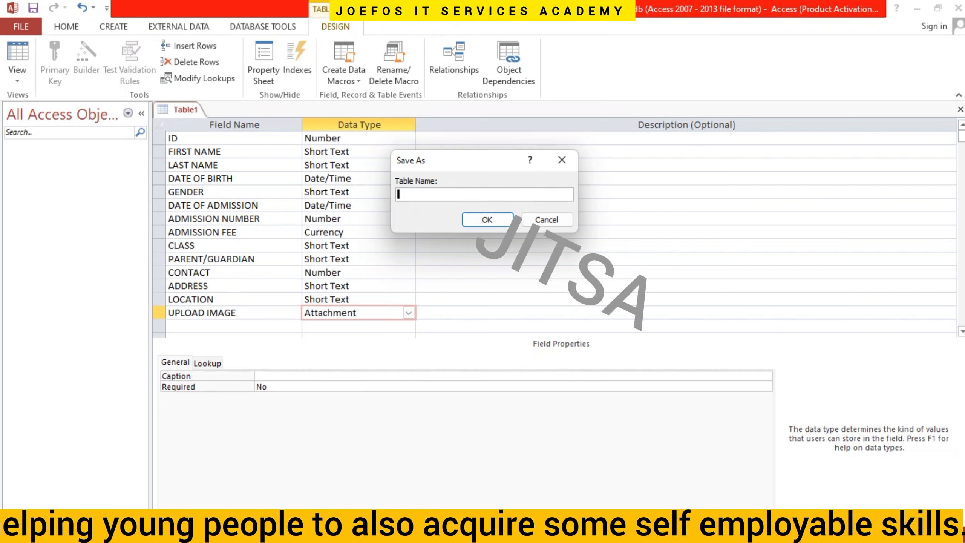
text(DATA)
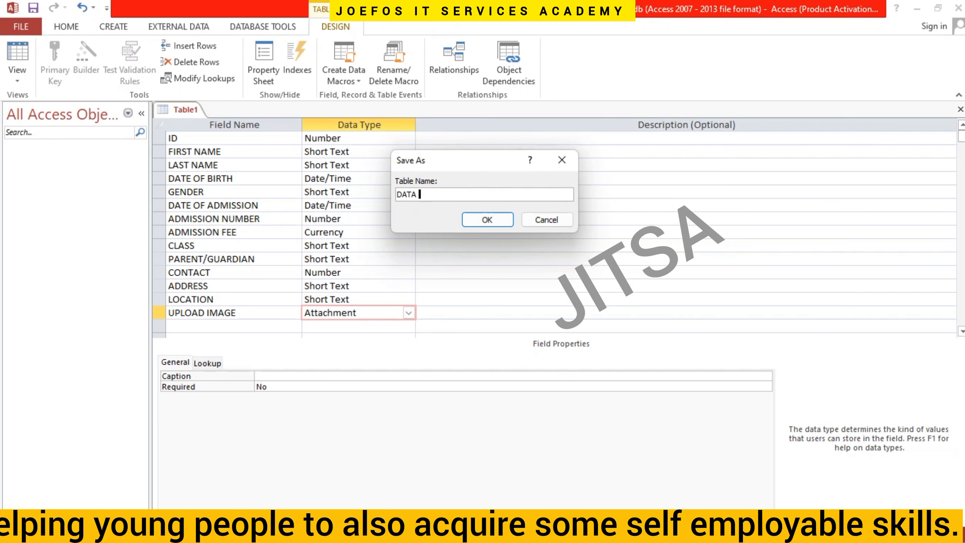
text( FORM)
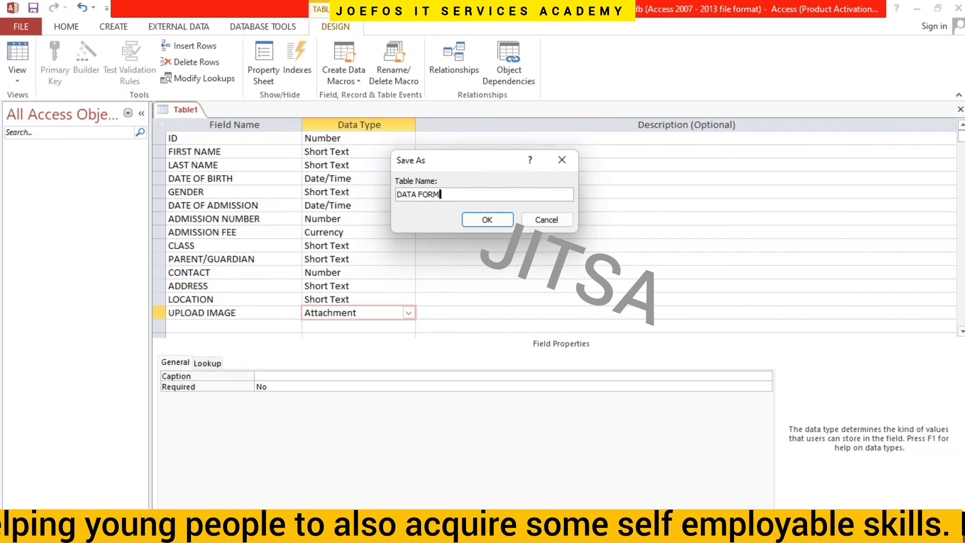
click(499, 220)
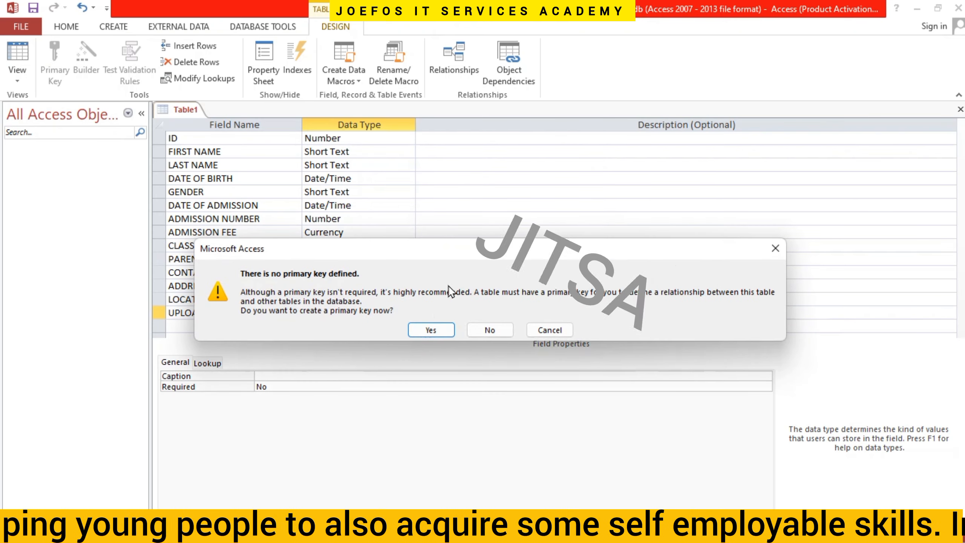
click(423, 331)
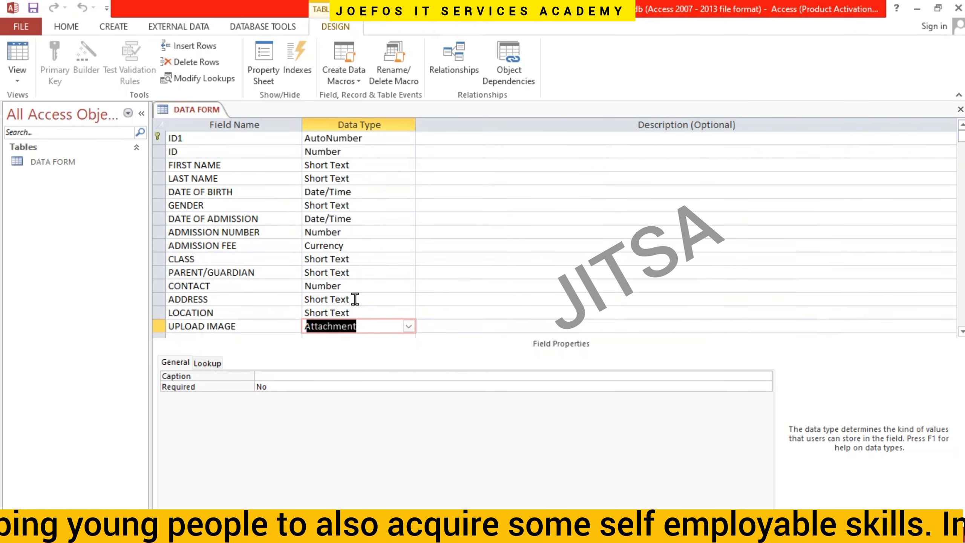
double_click(67, 163)
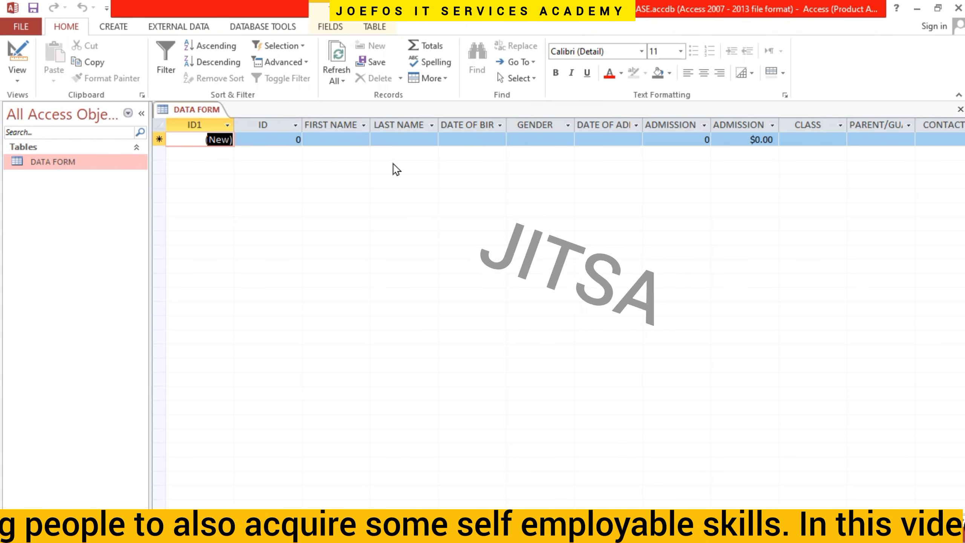
- Create a new form with Form Design and widen its Detail section to about 11 inches
click(108, 27)
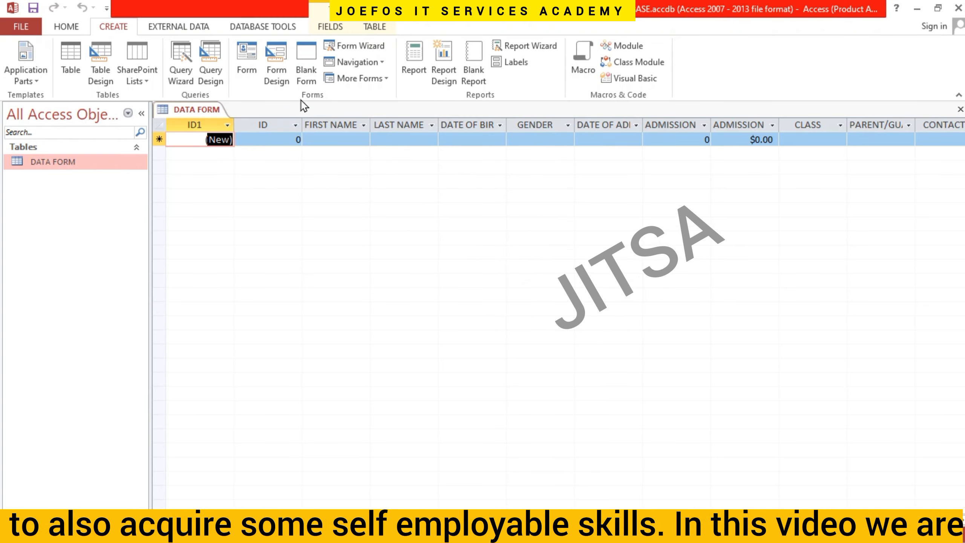
click(280, 66)
click(283, 70)
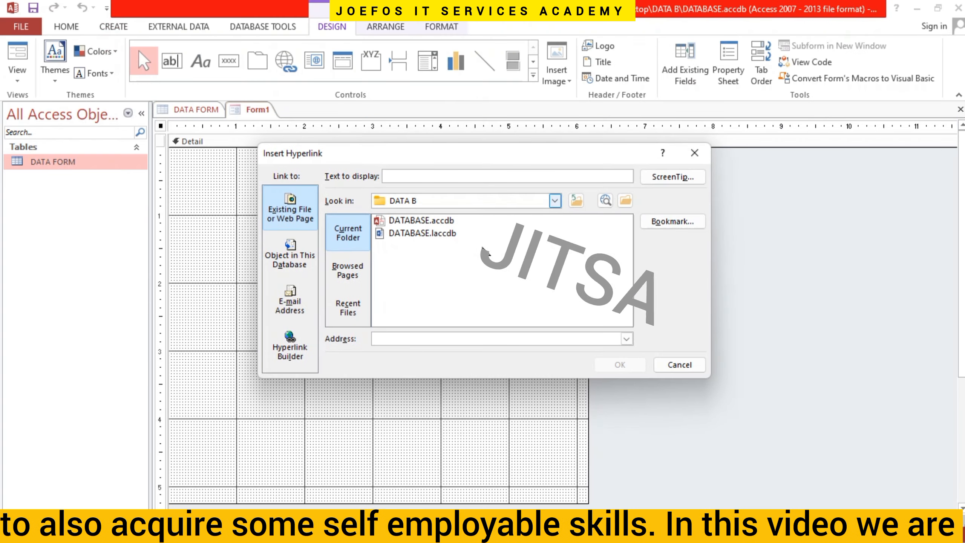
click(680, 365)
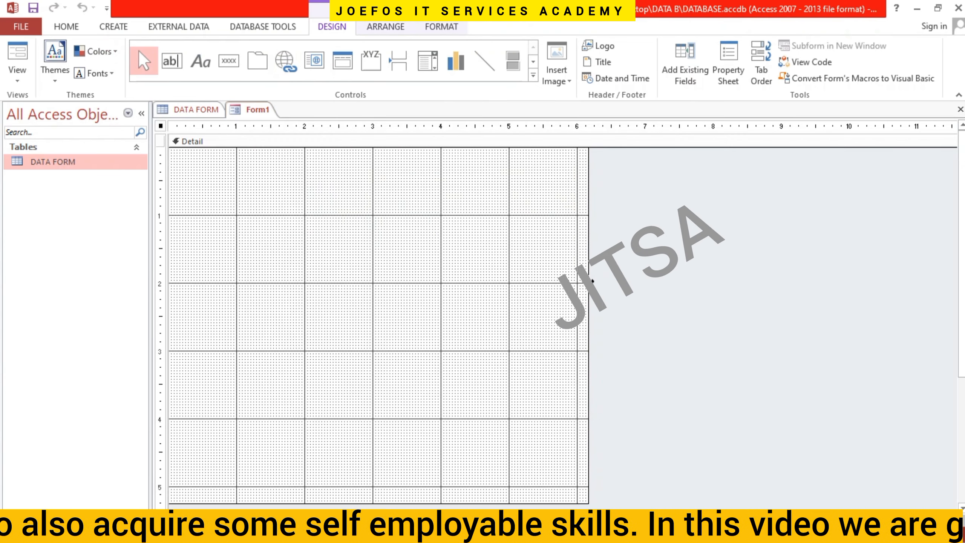
drag(591, 280, 918, 284)
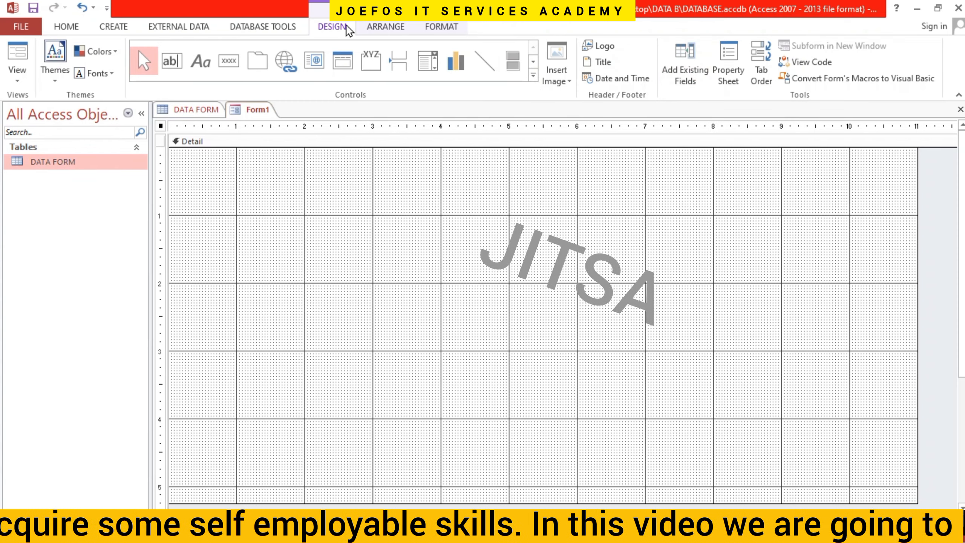
- Display the existing fields from all tables for the form and expand the DATA FORM table's fields
click(686, 57)
click(685, 57)
click(686, 57)
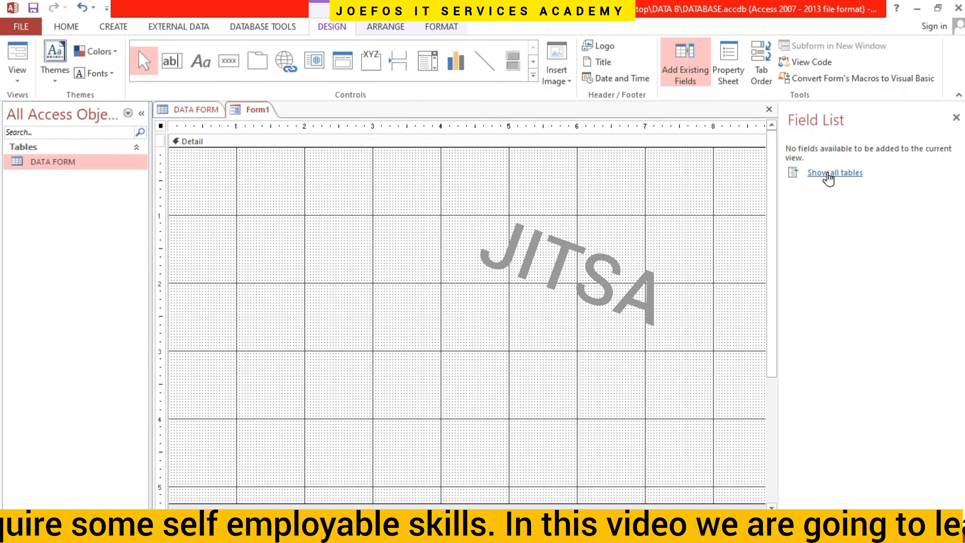
click(829, 174)
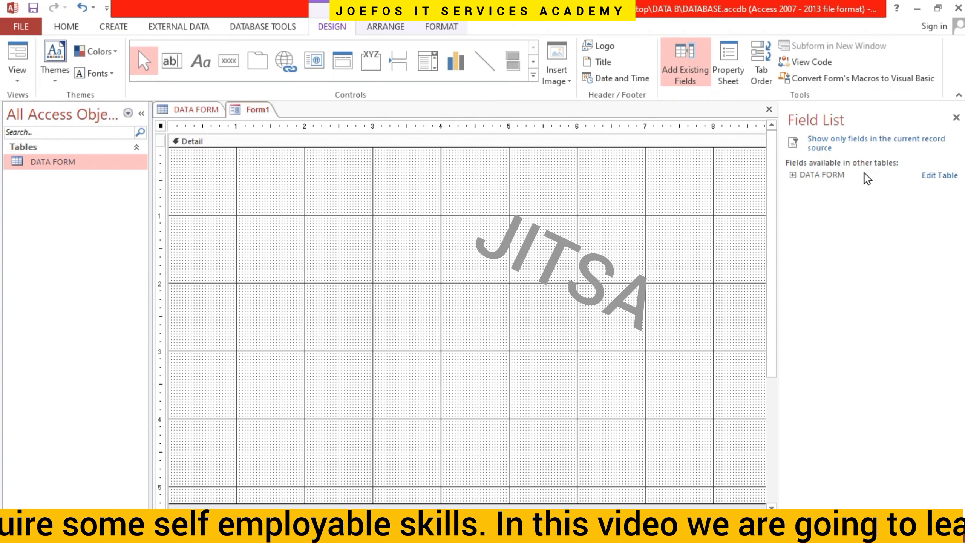
double_click(829, 177)
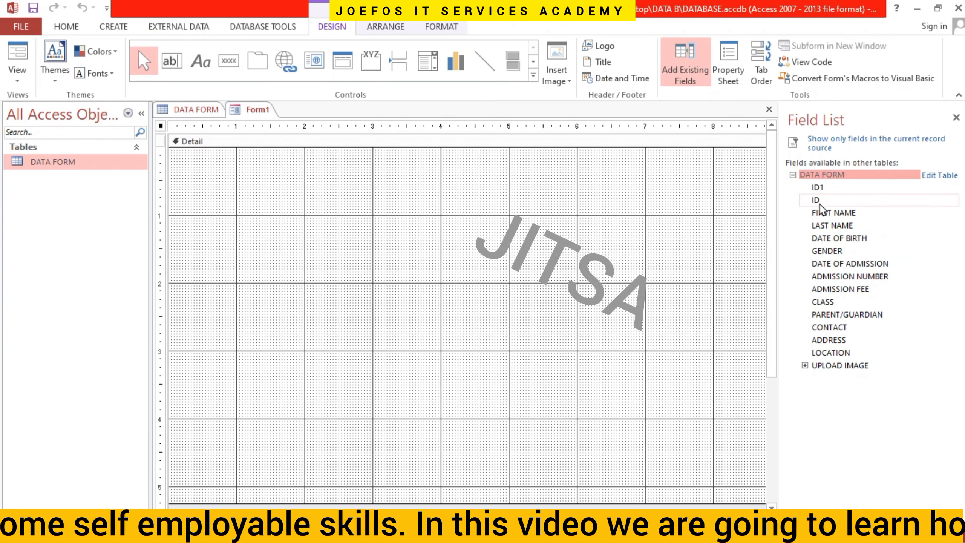
- Add the ID, FIRST NAME, LAST NAME, DATE OF BIRTH, GENDER, DATE OF ADMISSION and ADMISSION NUMBER fields from the DATA FORM table to the form
double_click(816, 200)
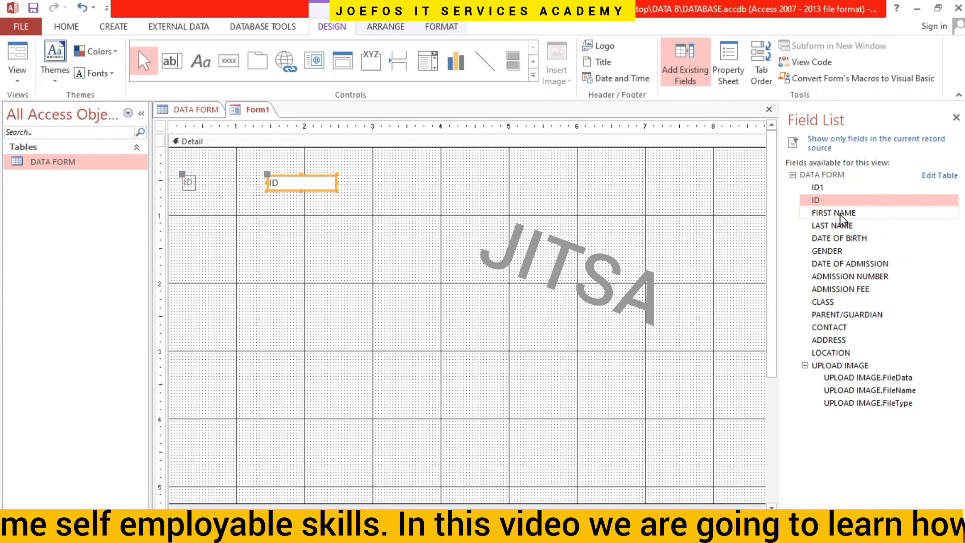
double_click(821, 213)
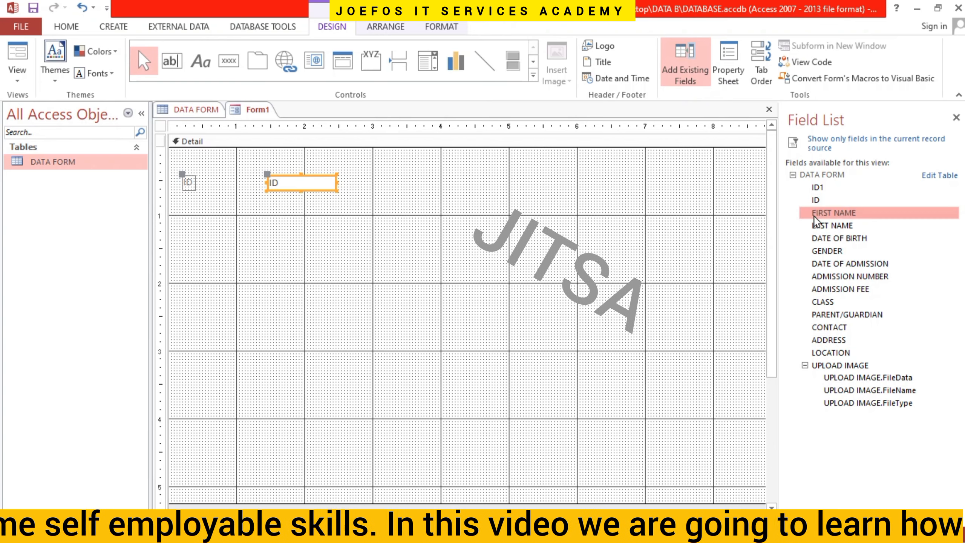
double_click(832, 225)
double_click(838, 239)
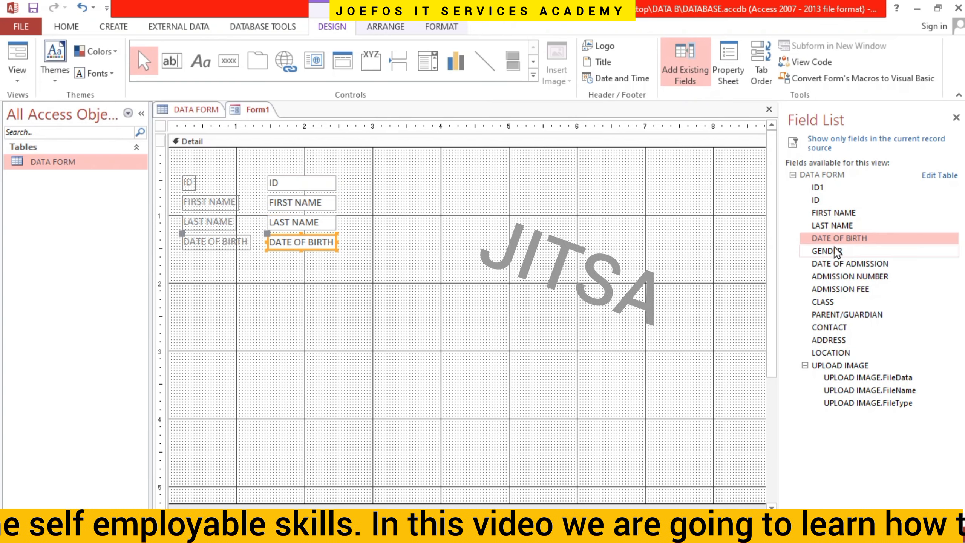
double_click(837, 251)
double_click(848, 265)
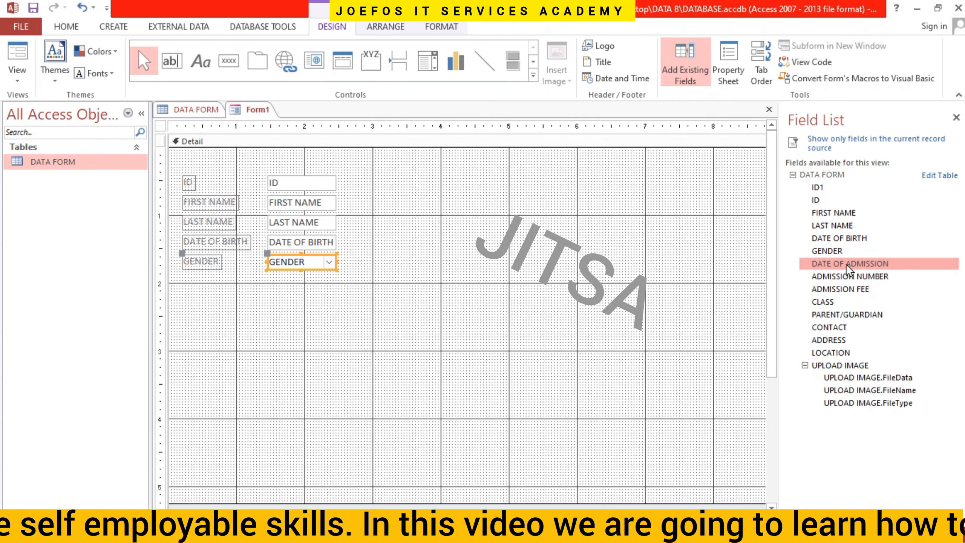
click(852, 277)
double_click(853, 277)
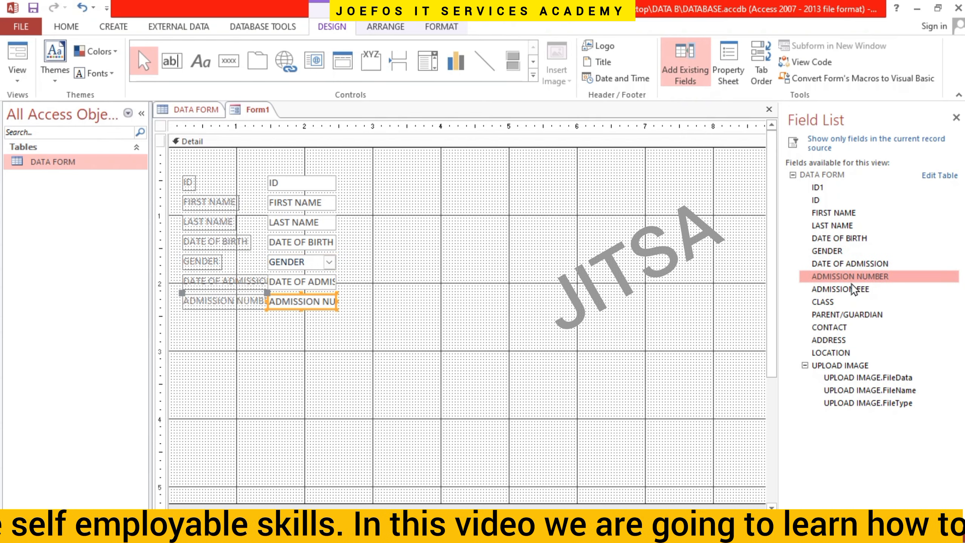
- Add the ADMISSION FEE, CLASS, PARENT/GUARDIAN, CONTACT, ADDRESS, LOCATION and UPLOAD IMAGE fields to the form, and close the field list
double_click(840, 289)
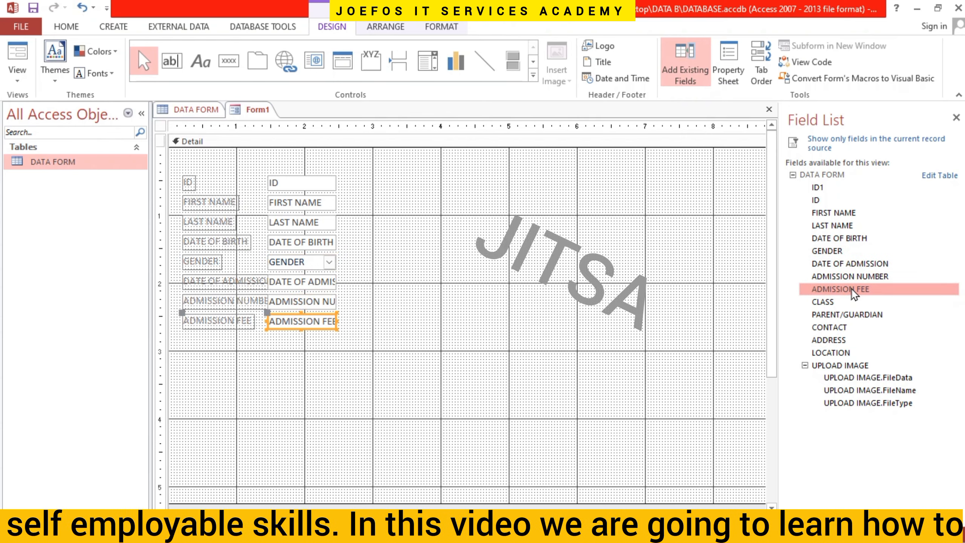
double_click(822, 302)
double_click(849, 316)
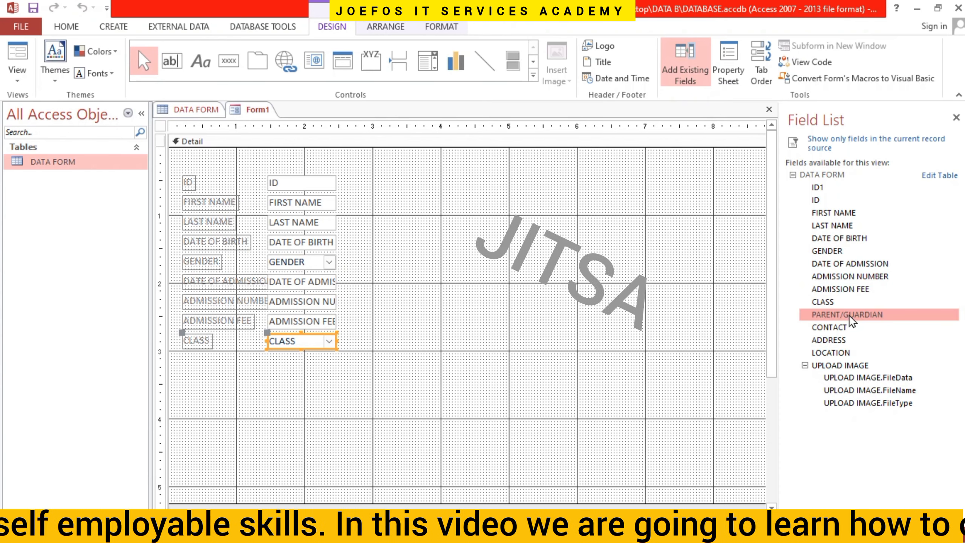
double_click(835, 327)
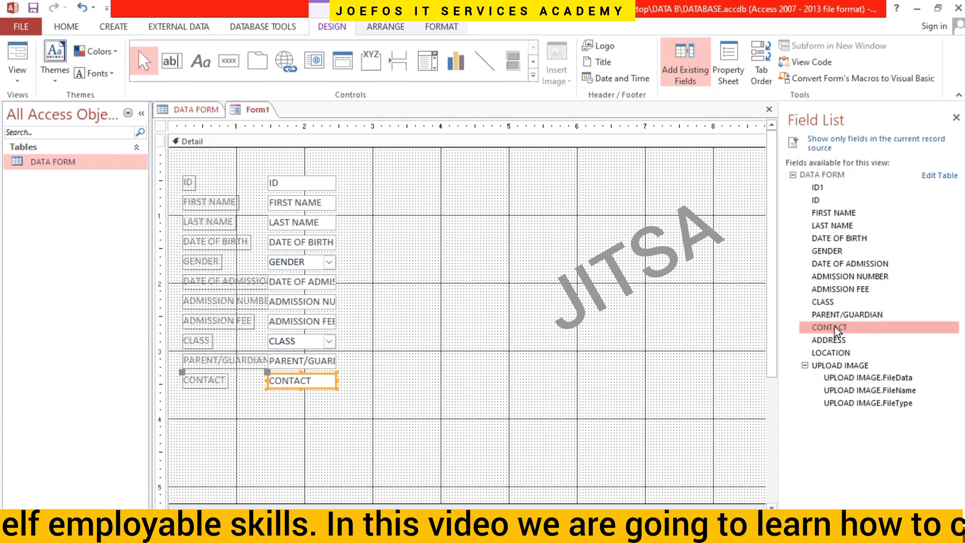
double_click(842, 341)
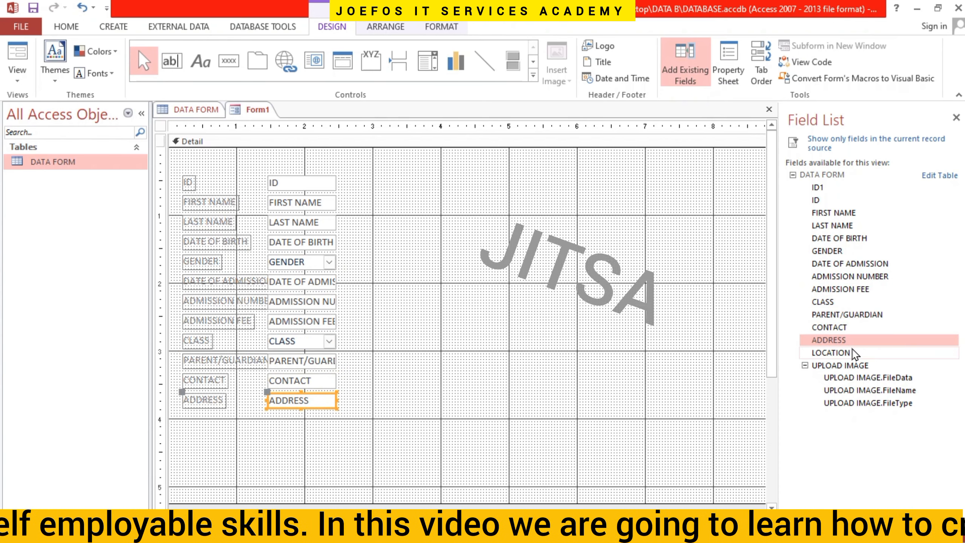
double_click(852, 353)
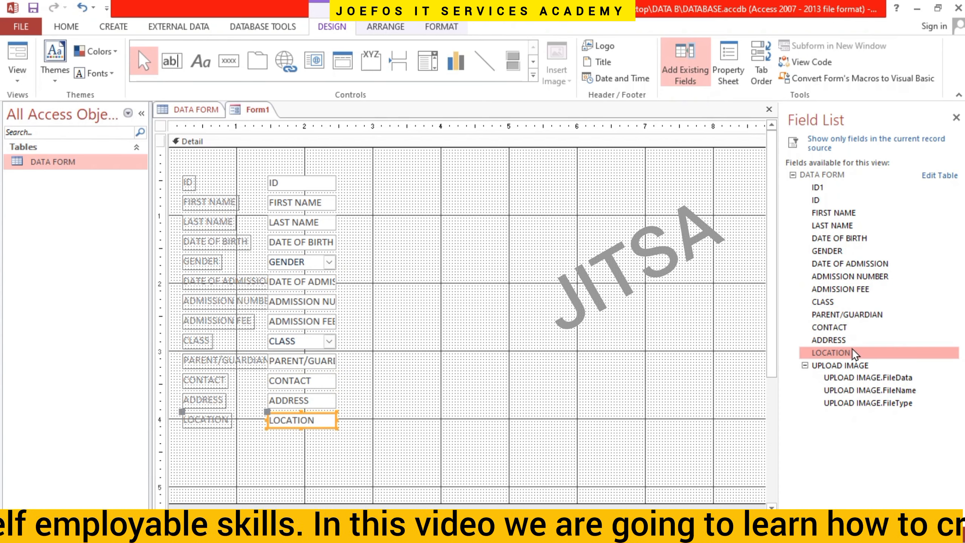
double_click(828, 367)
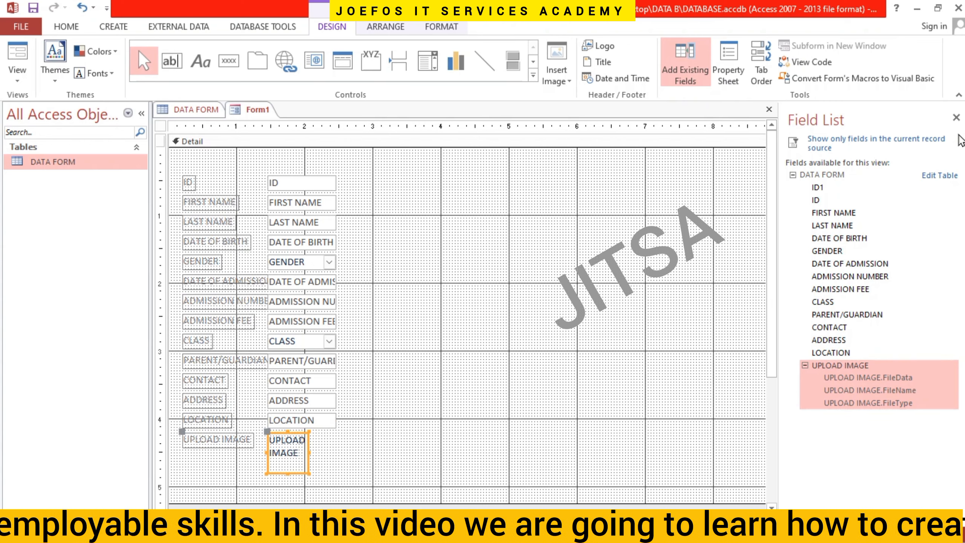
click(956, 117)
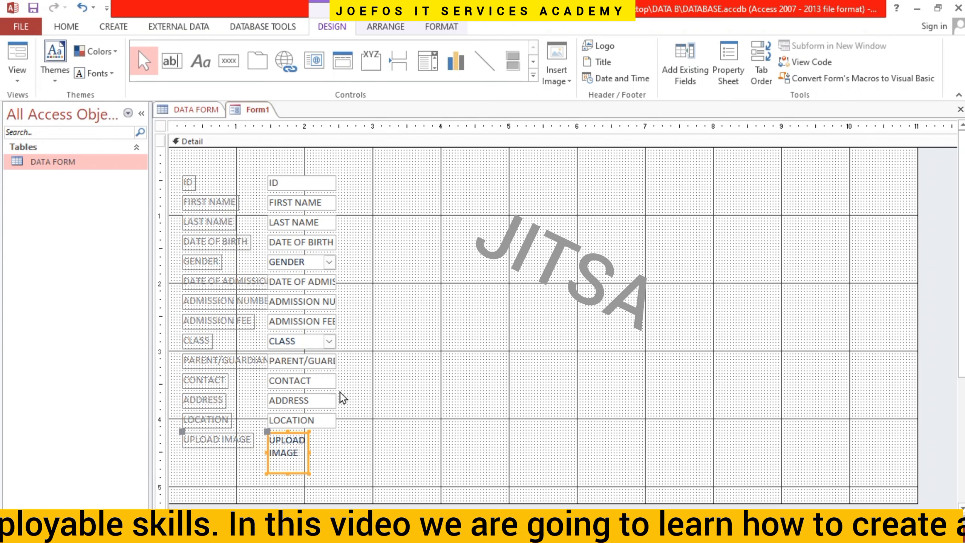
- Move the UPLOAD IMAGE control to about 7.8 inches across the upper Detail section and enlarge it to about 1.2 inches square
click(290, 436)
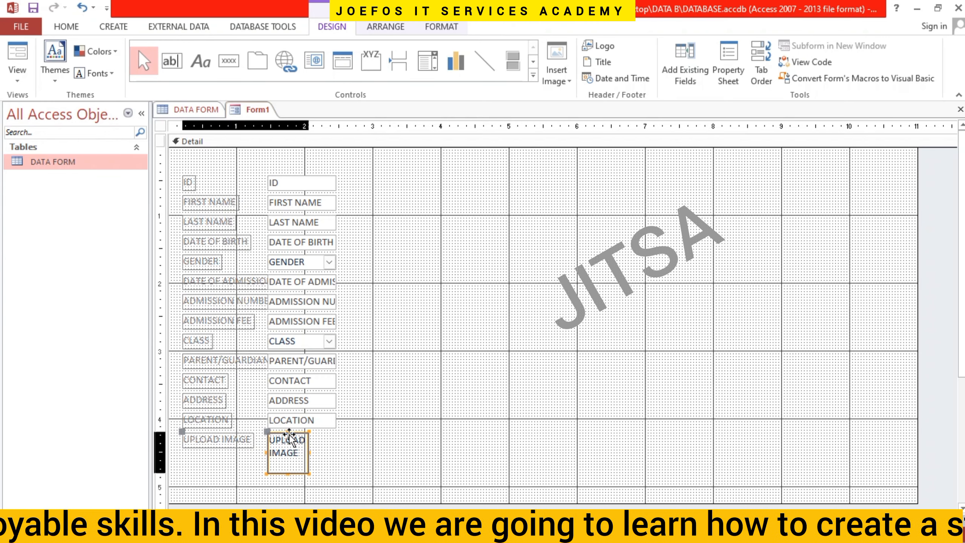
drag(289, 435, 699, 196)
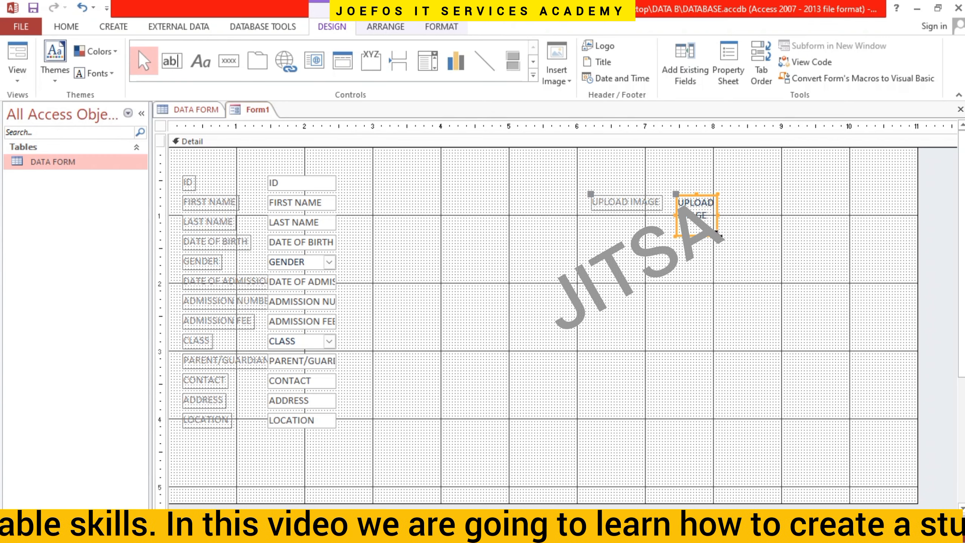
click(717, 234)
drag(726, 244, 758, 270)
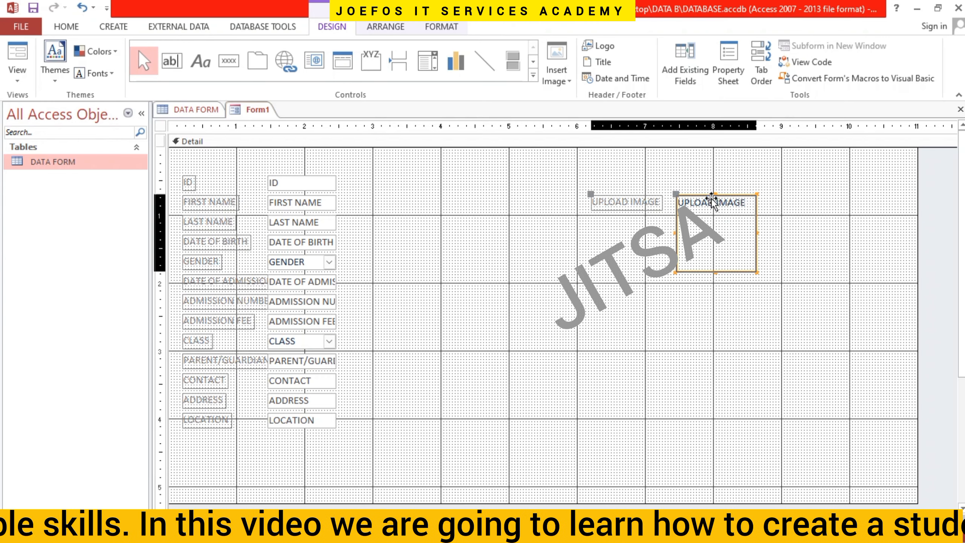
drag(711, 201, 737, 194)
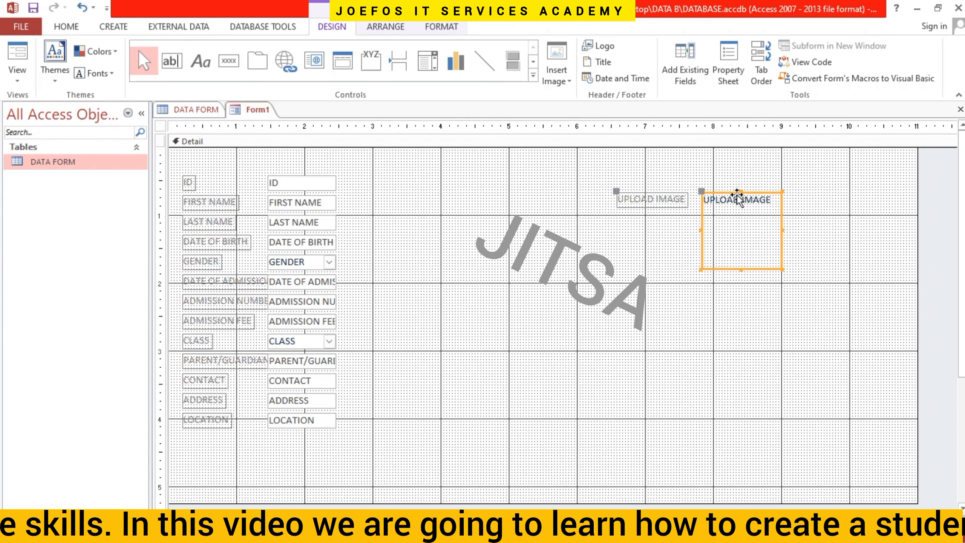
- Move the UPLOAD IMAGE label separately to just below its image box and adjust the box horizontally so the two are centred
click(650, 199)
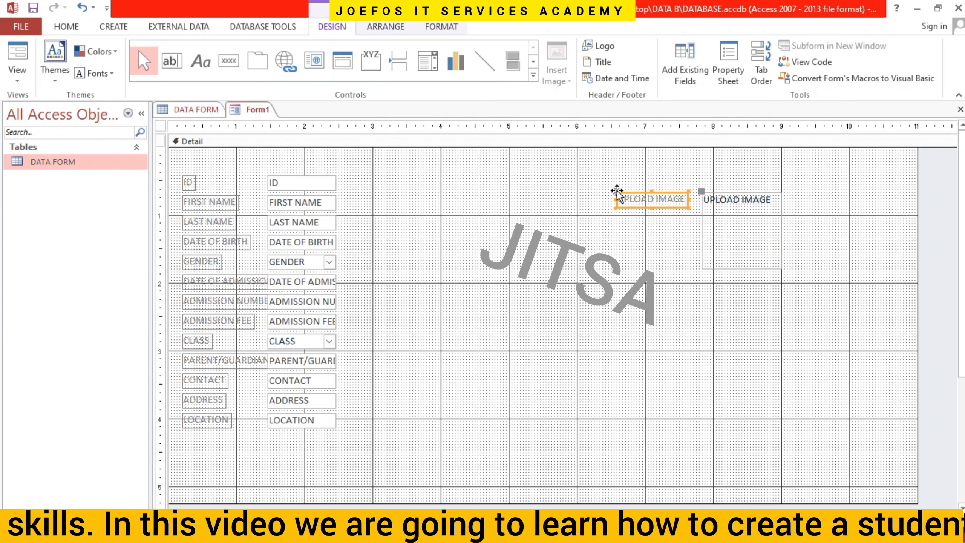
drag(615, 191, 713, 284)
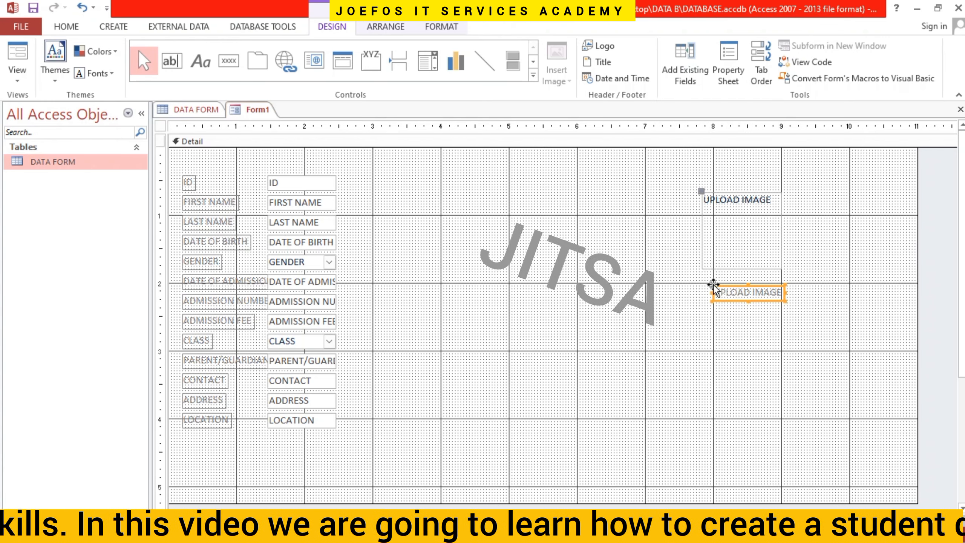
click(704, 242)
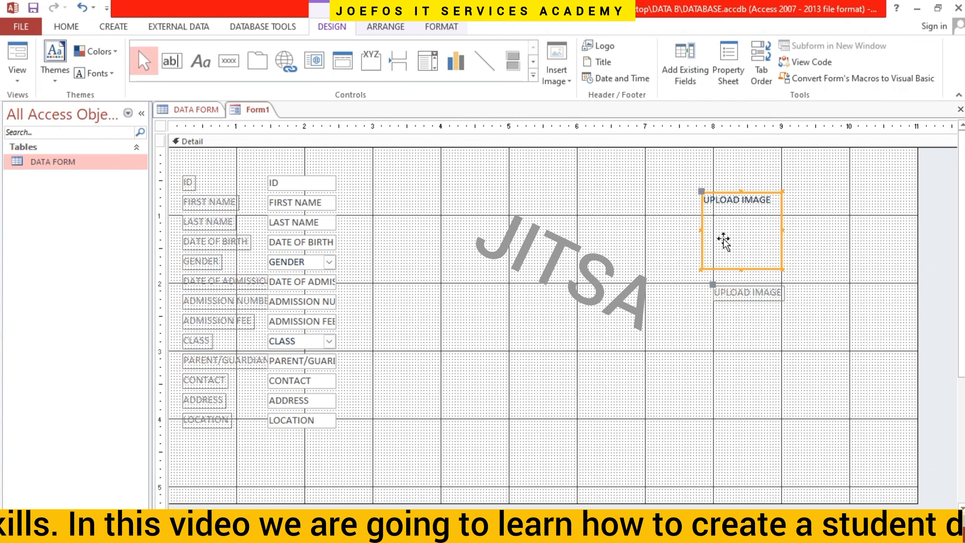
drag(721, 241, 724, 240)
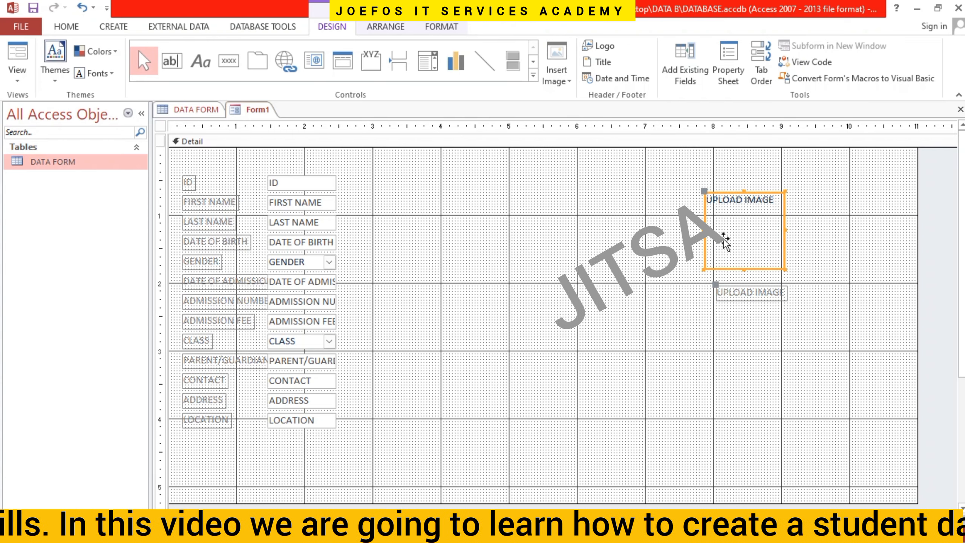
key(Right)
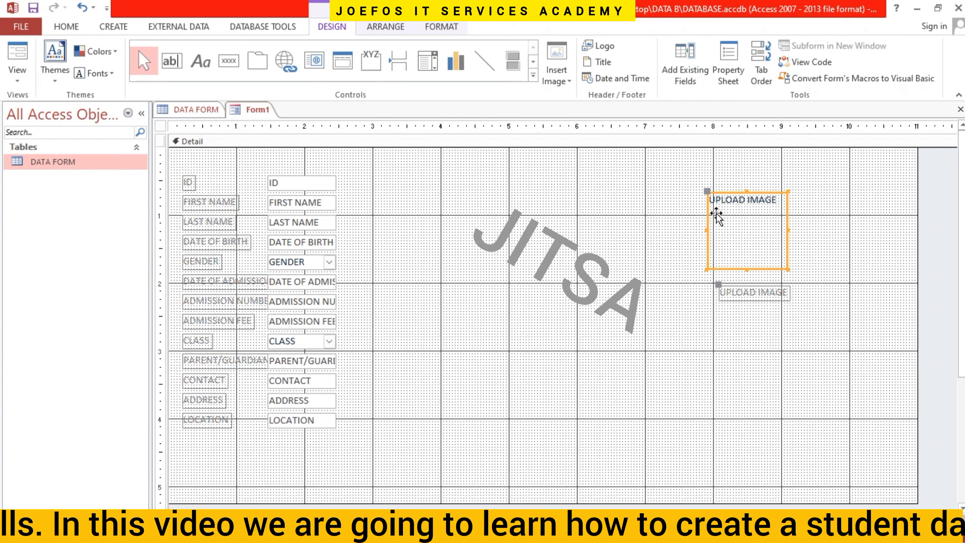
click(732, 289)
key(Left)
key(Left)
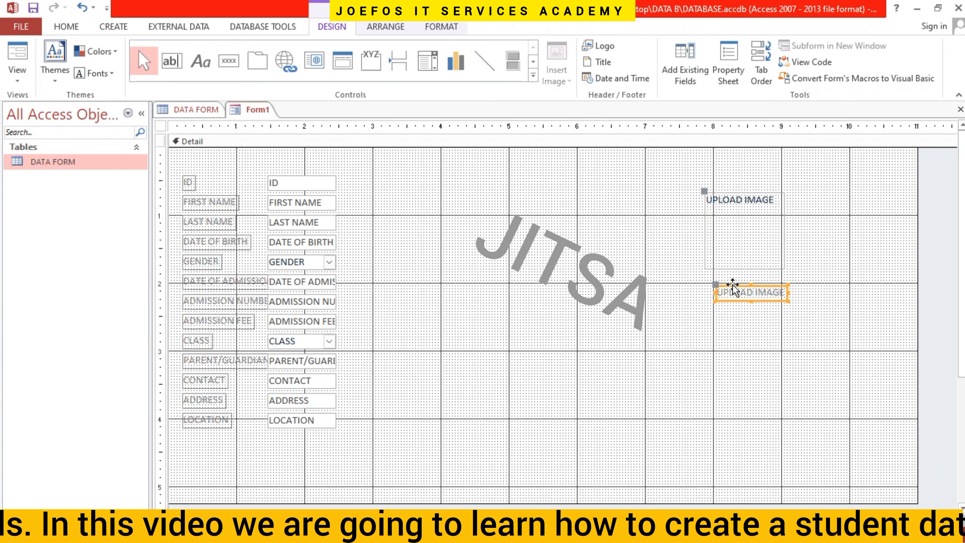
click(703, 192)
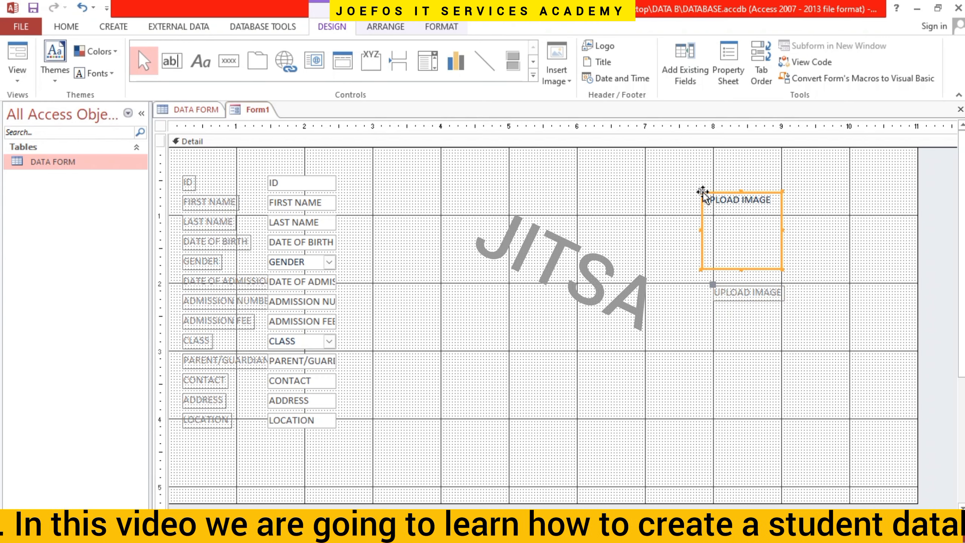
drag(703, 191, 711, 192)
click(690, 223)
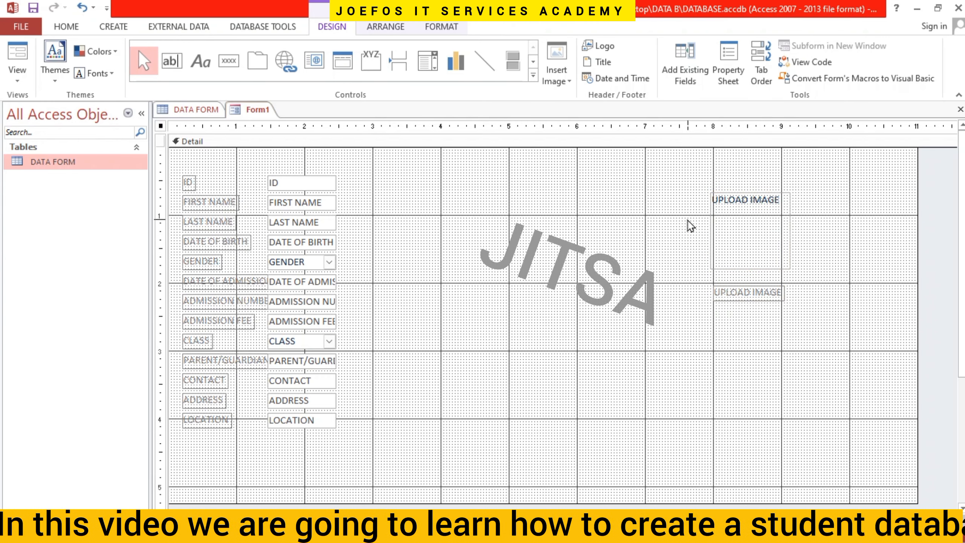
- Shift the UPLOAD IMAGE box and its label down until the box's upper edge sits at the 1-inch mark
click(727, 197)
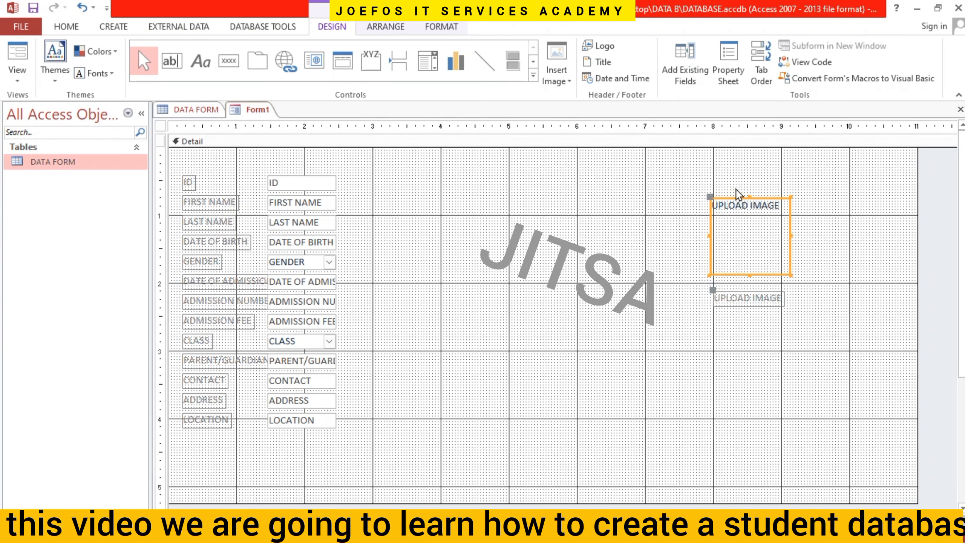
key(Down)
key(Down)
key(Down)
key(Down)
key(Down)
key(Down)
key(Down)
key(Down)
key(Down)
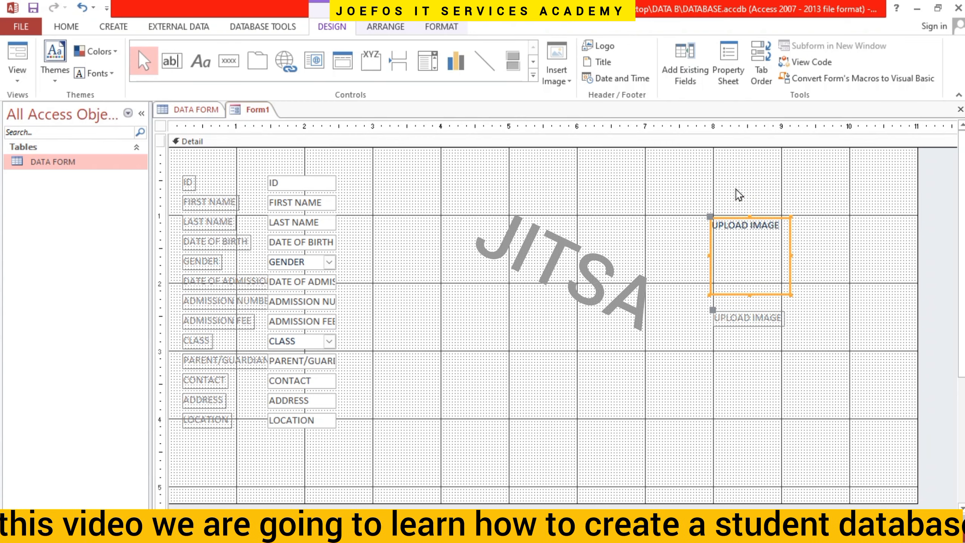
- Select all labels and controls from ID to LOCATION and shift them down together to just below the 1-inch mark
drag(181, 164, 372, 442)
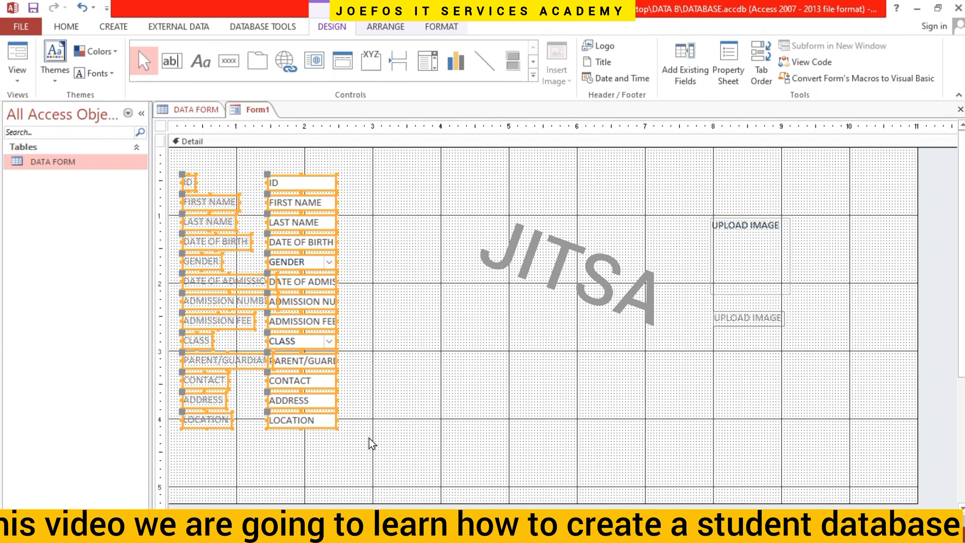
key(Down)
key(Down)
key(Down)
key(Down)
key(Down)
key(Down)
key(Down)
key(Down)
key(Down)
key(Down)
key(Down)
key(Down)
key(Down)
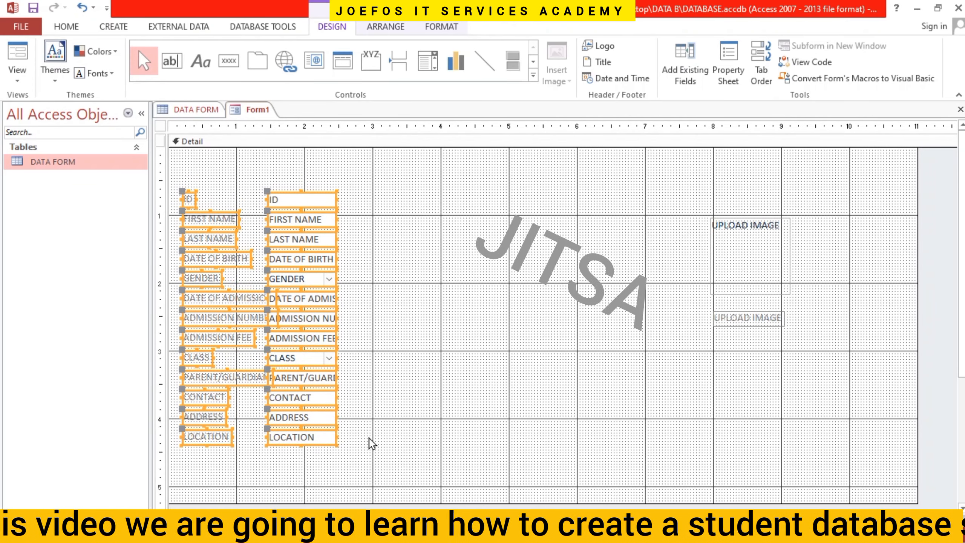
key(Down)
key(Down)
key(Down)
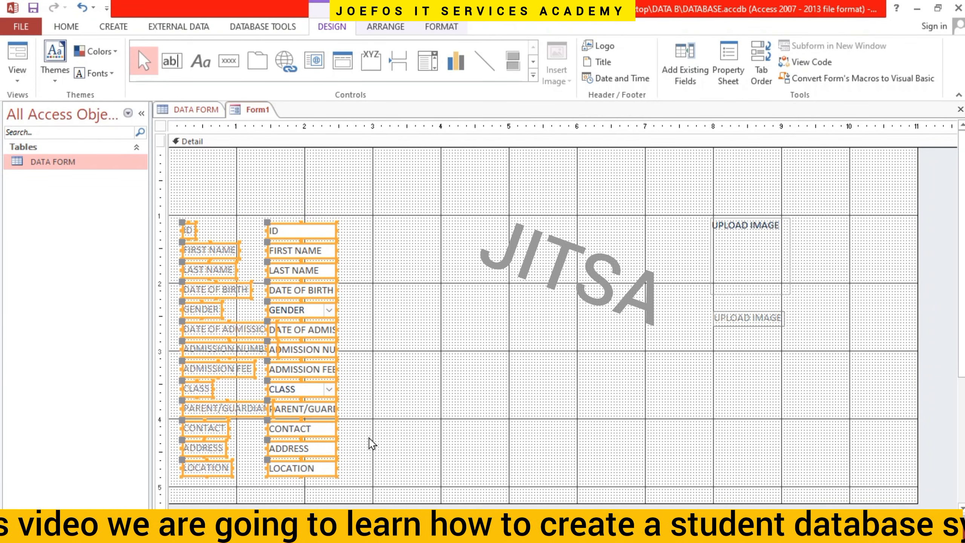
key(Up)
click(524, 380)
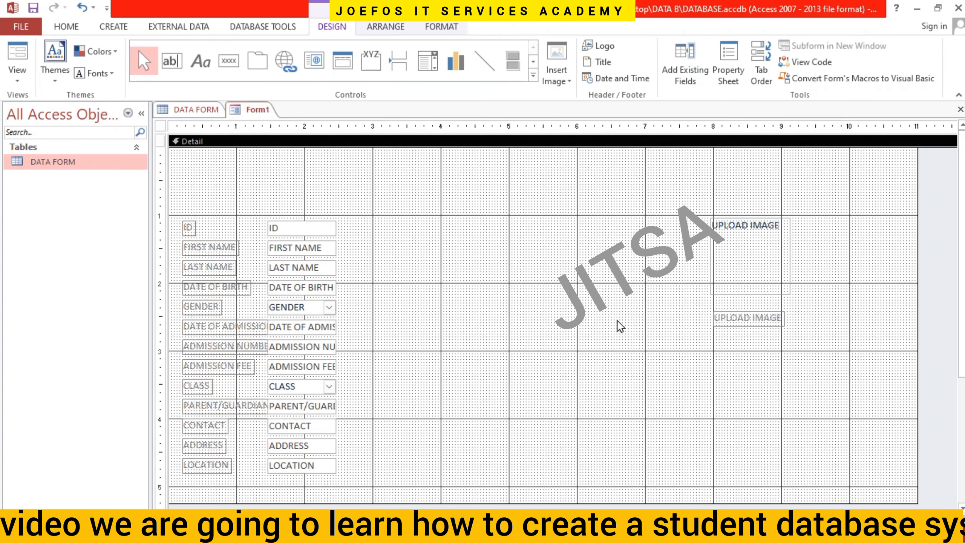
- Nudge the whole ID to LOCATION block slightly up so the ID row aligns with the upper edge of the UPLOAD IMAGE box
drag(172, 217, 397, 488)
key(Up)
key(Up)
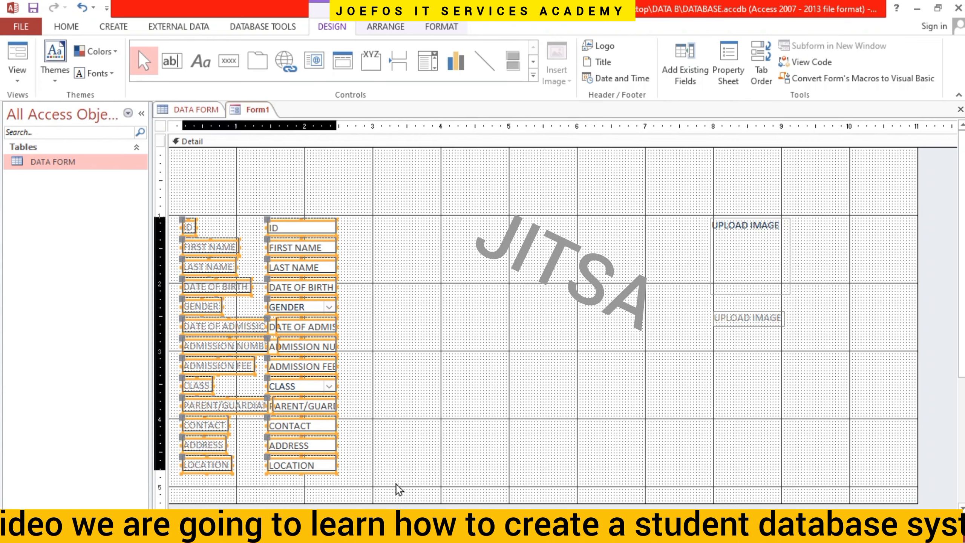
click(509, 374)
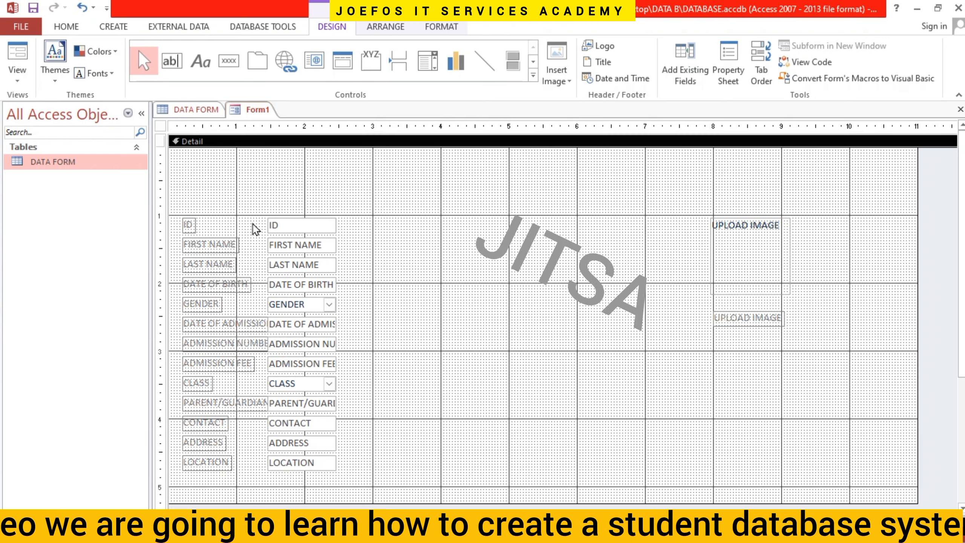
- Move the ID, FIRST NAME, LAST NAME and DATE OF BIRTH boxes separately from their labels, rightward to about the 2-inch mark
click(274, 224)
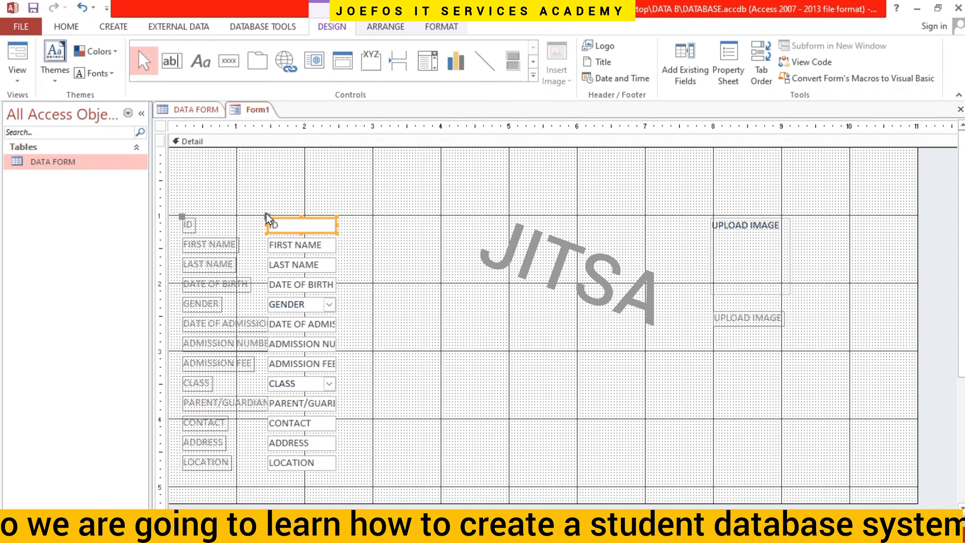
drag(266, 216, 305, 216)
click(290, 241)
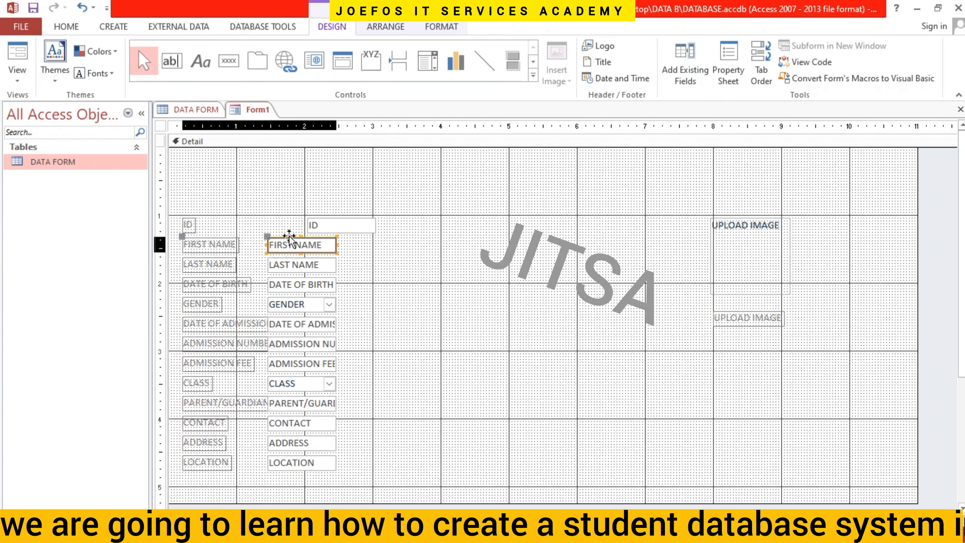
drag(268, 238, 298, 276)
click(285, 260)
click(279, 282)
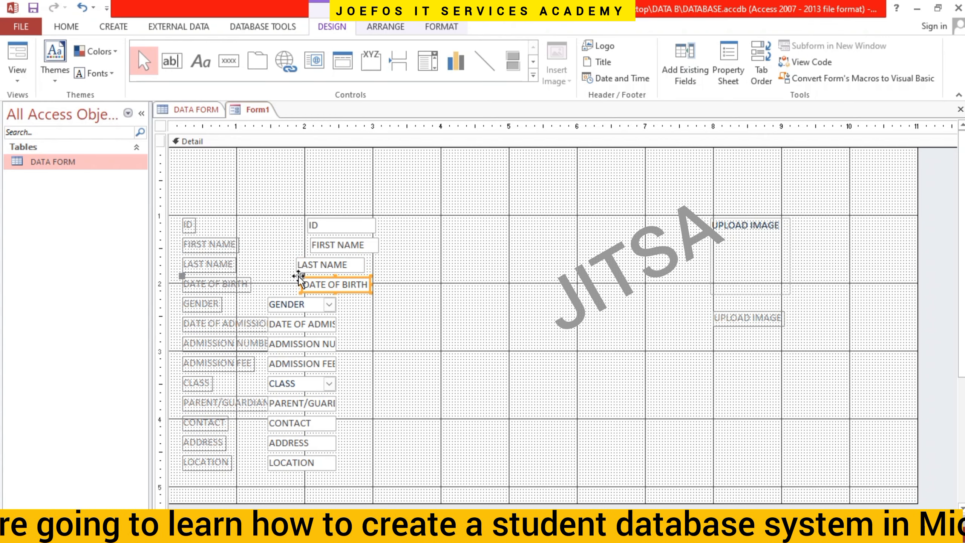
- Move the GENDER and DATE OF ADMISSION boxes rightward to the 2-inch mark, leaving their labels in place
click(283, 302)
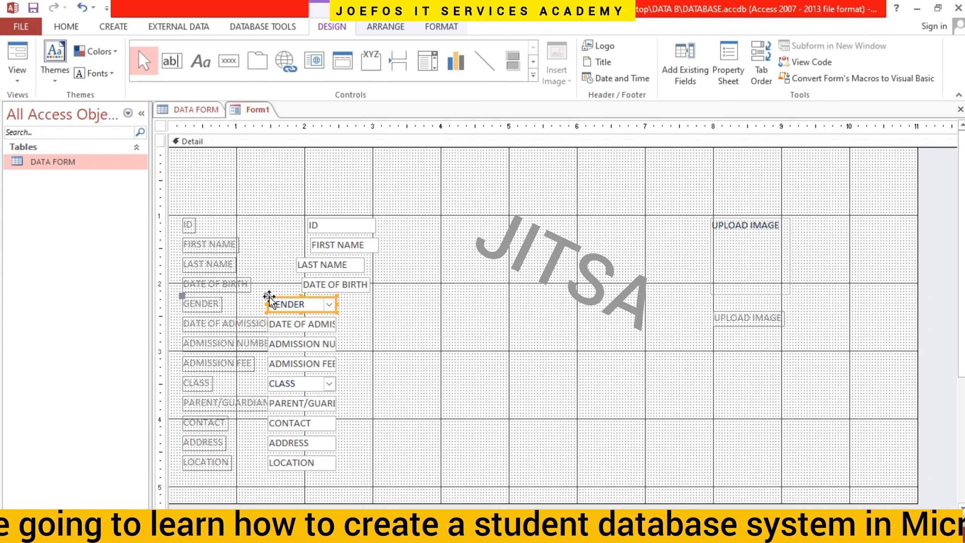
drag(269, 297, 306, 296)
click(295, 320)
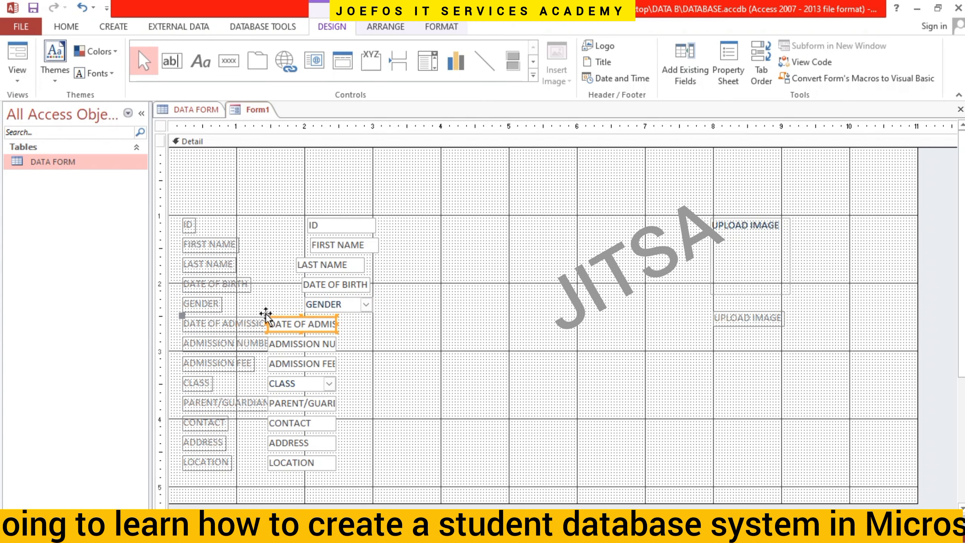
drag(266, 315, 278, 315)
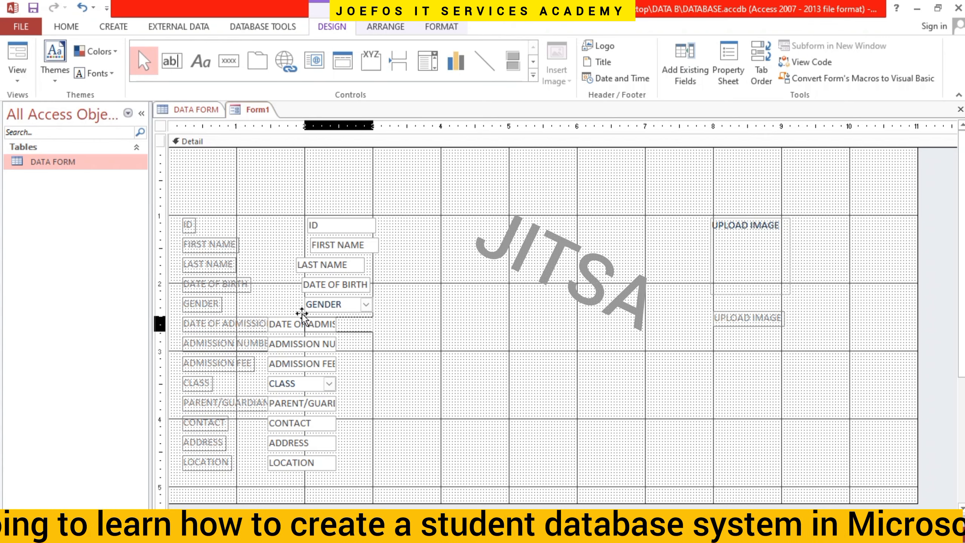
drag(302, 315, 302, 315)
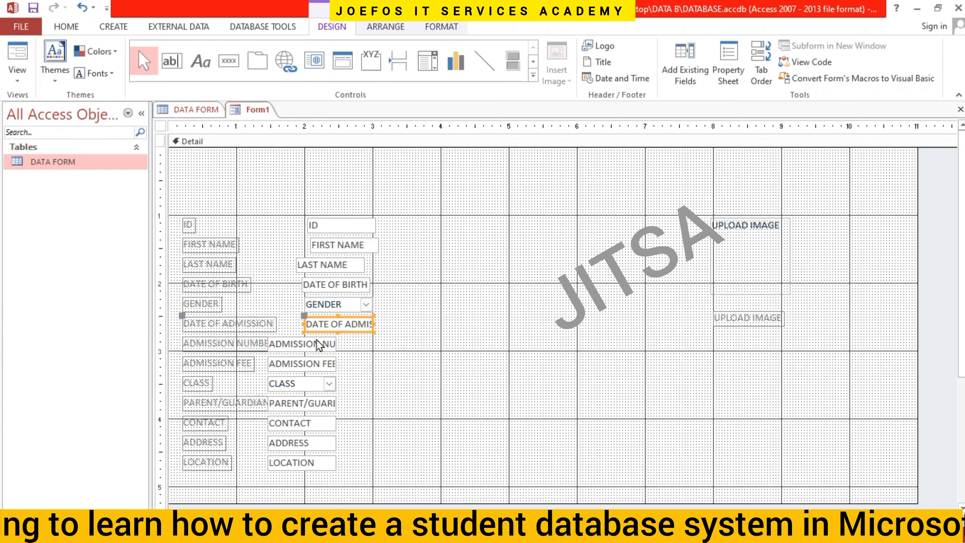
- Shift the ADMISSION NUMBER and ADMISSION FEE boxes away from their labels to just past the 2-inch mark
click(296, 341)
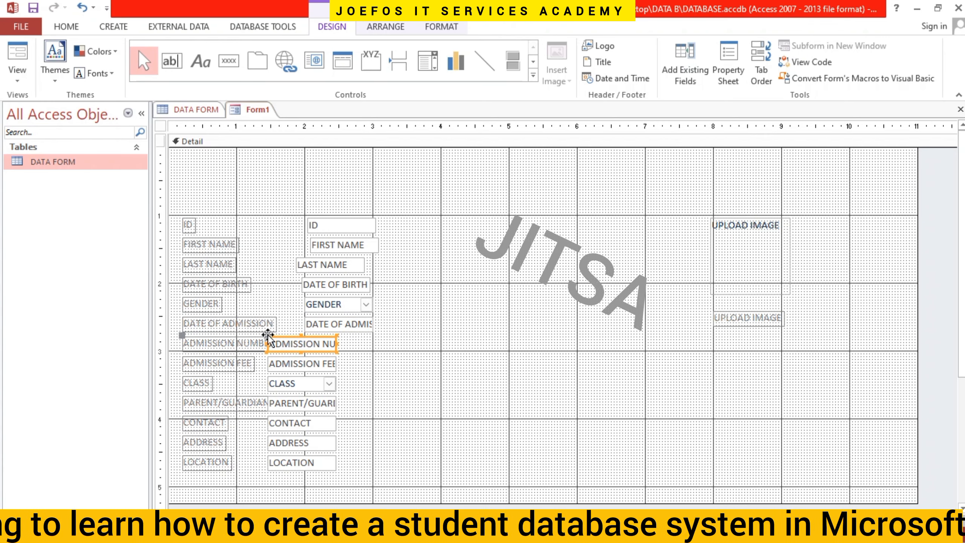
drag(268, 333, 288, 334)
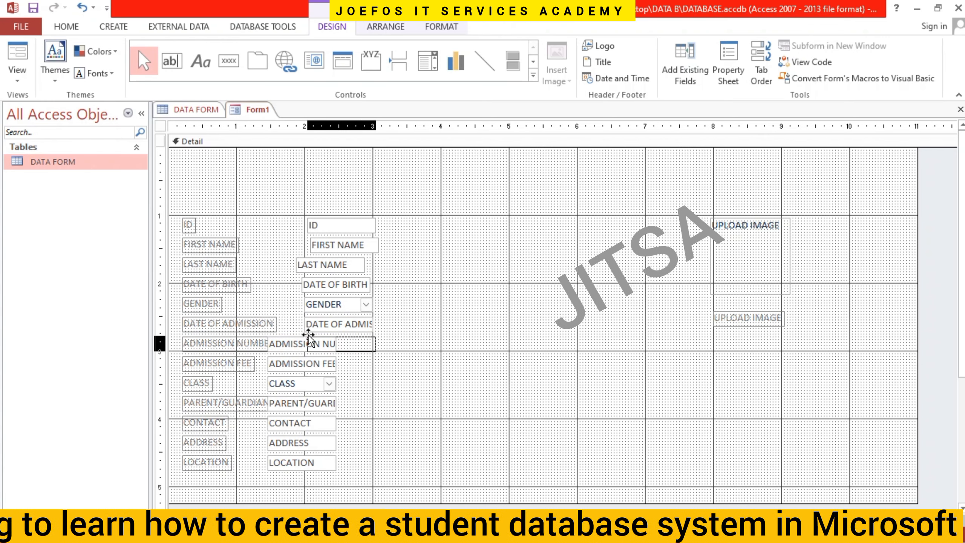
drag(307, 335, 308, 335)
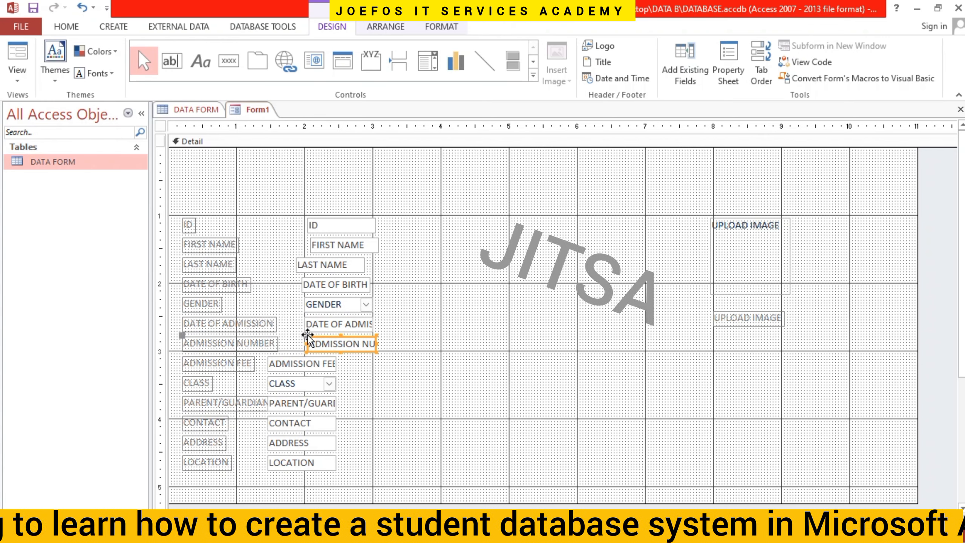
click(298, 365)
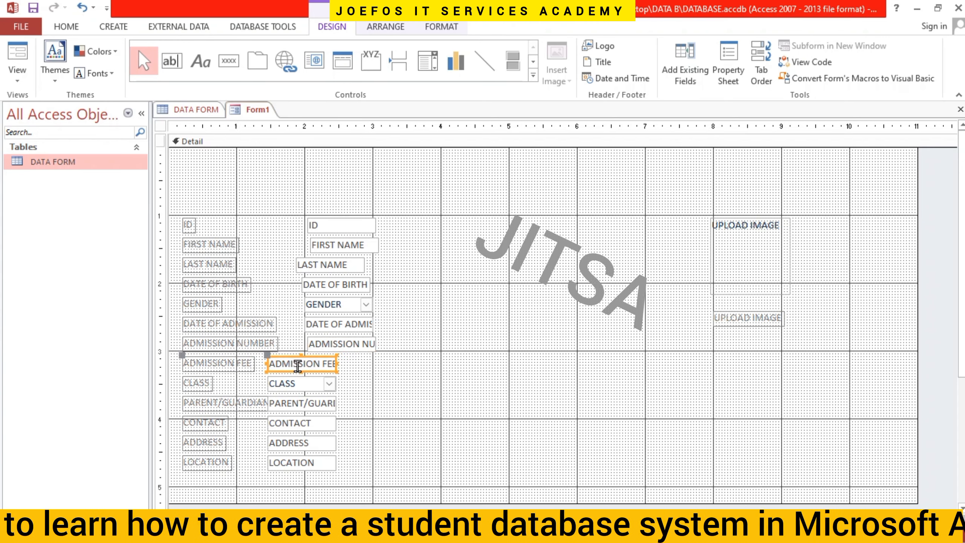
drag(268, 359, 307, 359)
- Shift the CLASS and PARENT/GUARDIAN boxes away from their labels to just past the 2-inch mark
click(309, 382)
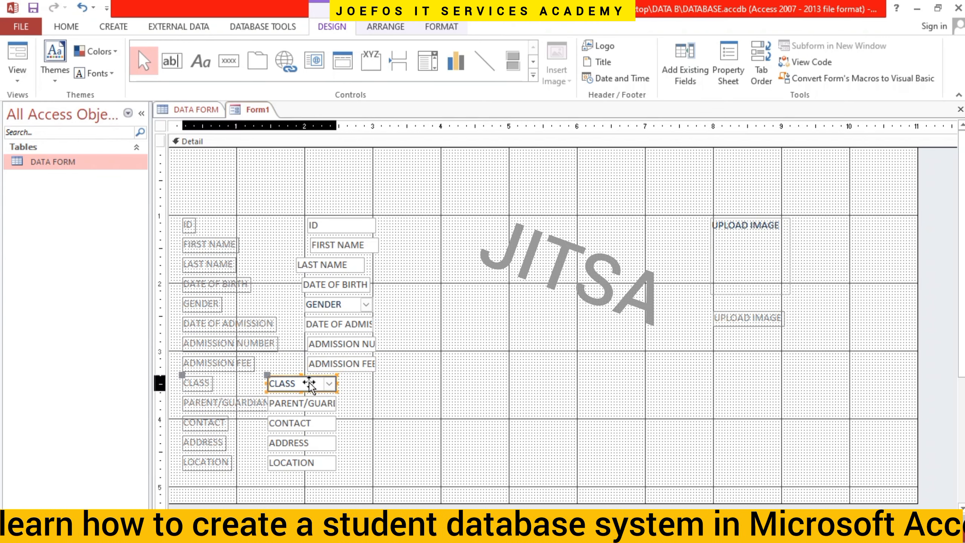
drag(268, 378, 308, 378)
click(358, 411)
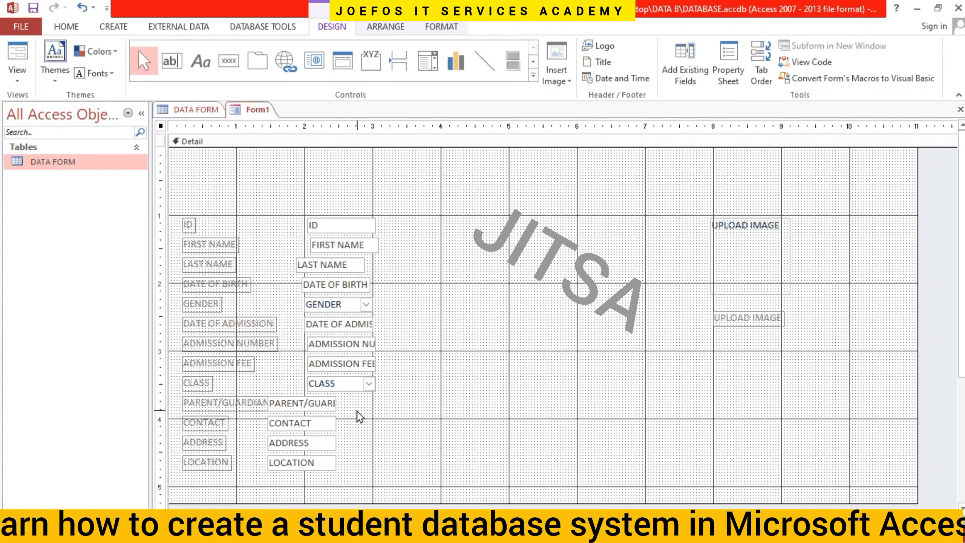
click(319, 403)
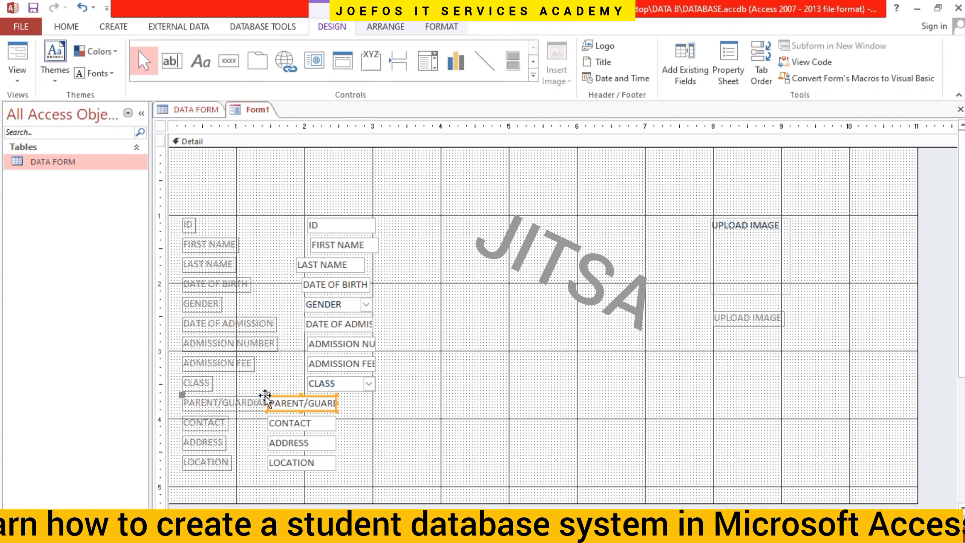
drag(265, 397, 308, 402)
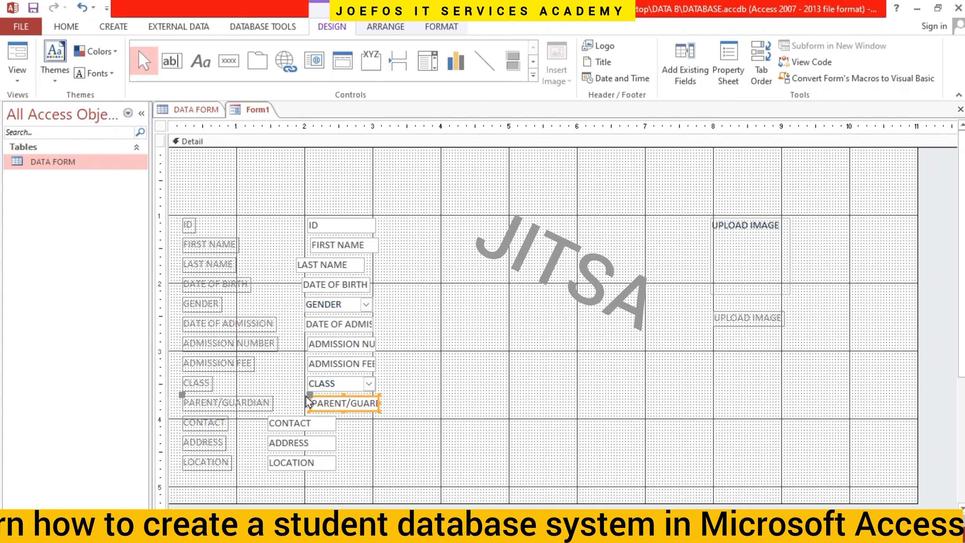
- Move the CONTACT, ADDRESS and LOCATION boxes separately from their labels to just past the 2-inch mark, in line with the boxes above
click(271, 422)
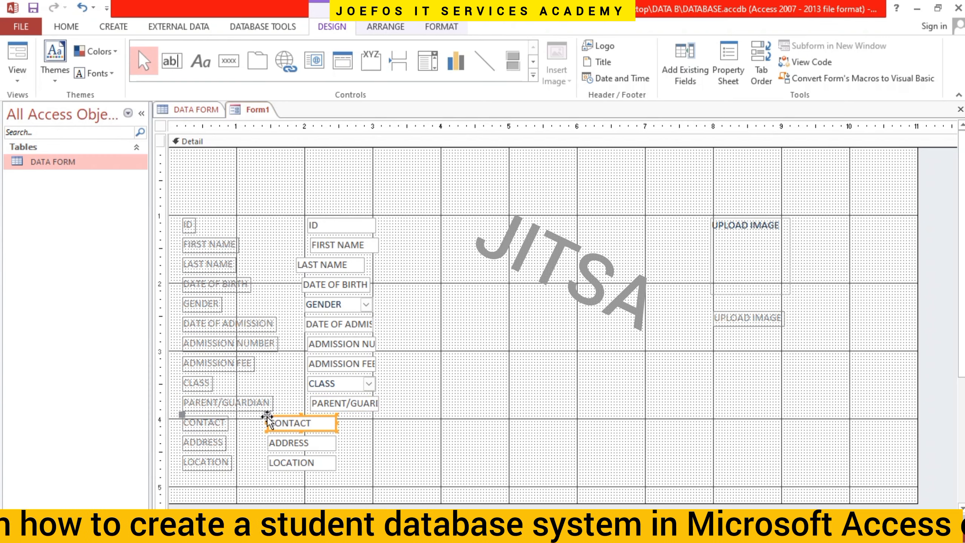
drag(265, 413, 308, 414)
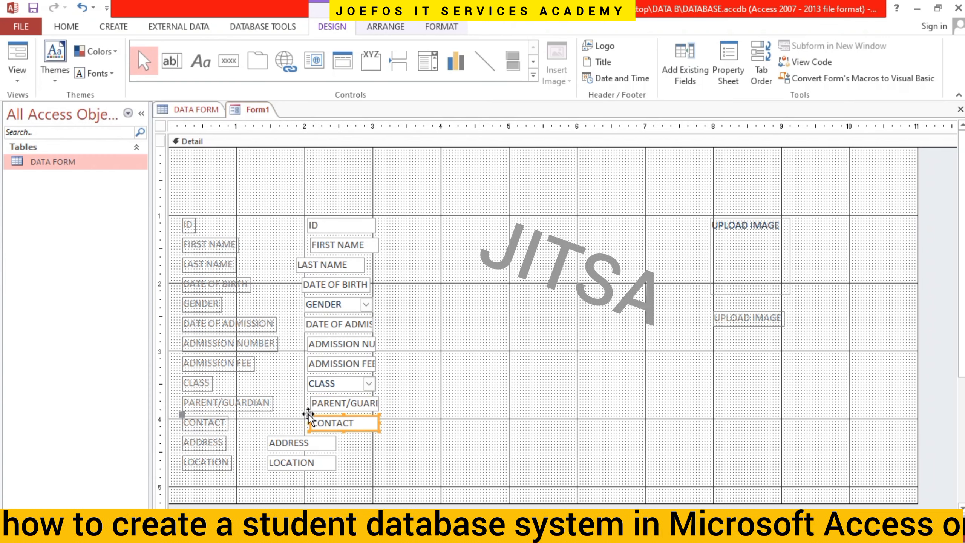
click(290, 441)
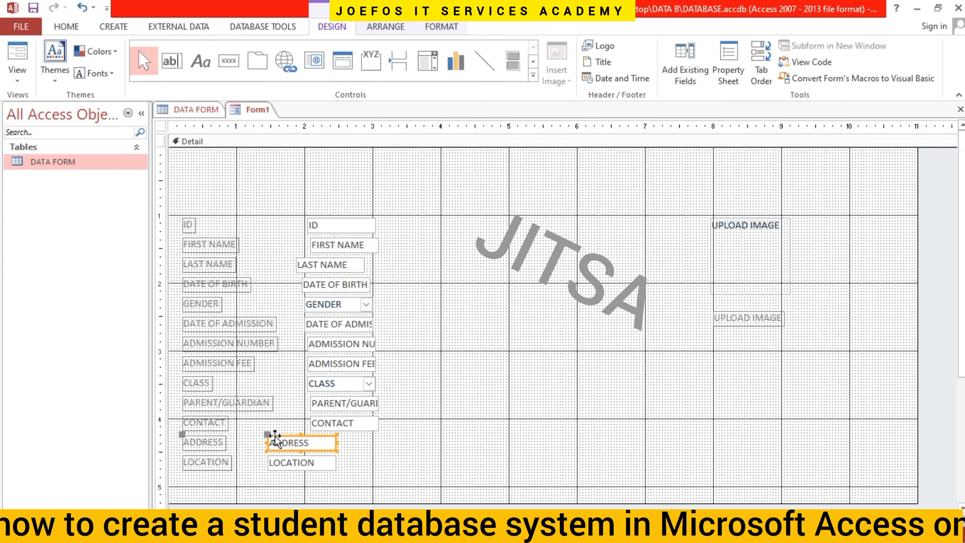
drag(265, 433, 312, 439)
click(273, 462)
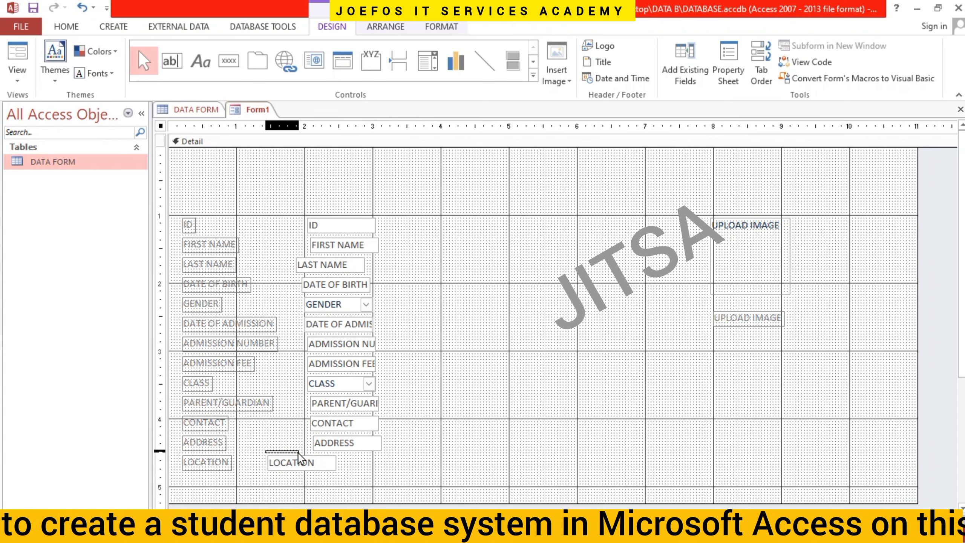
click(271, 456)
click(269, 459)
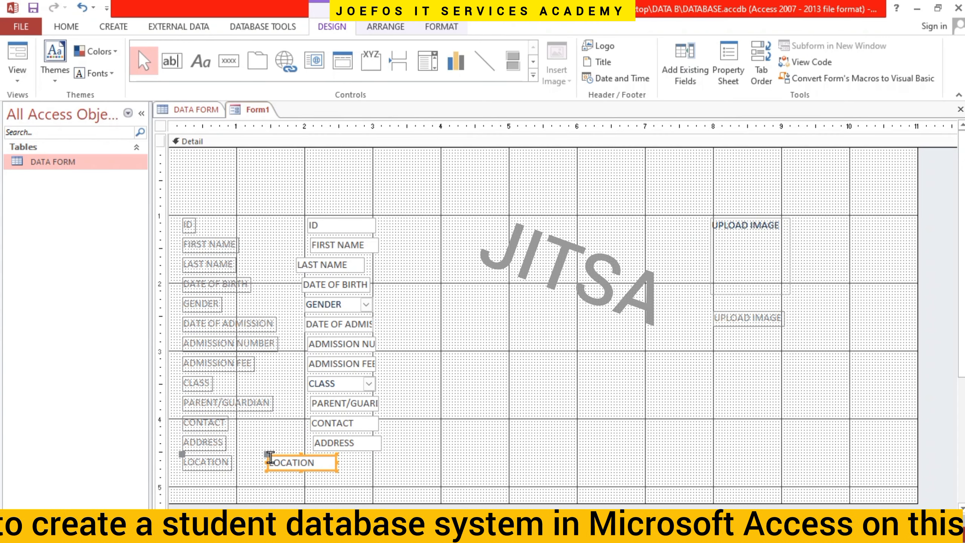
drag(266, 455, 309, 454)
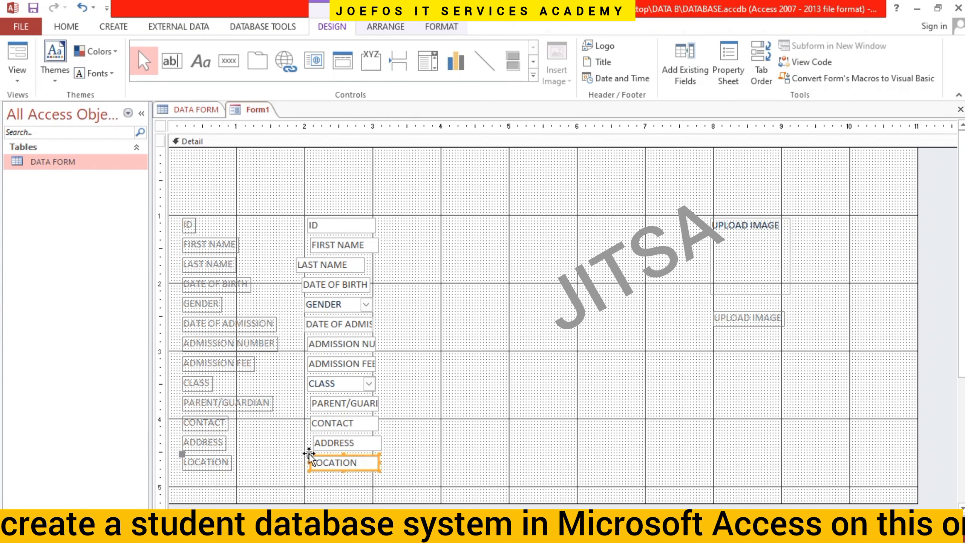
click(404, 457)
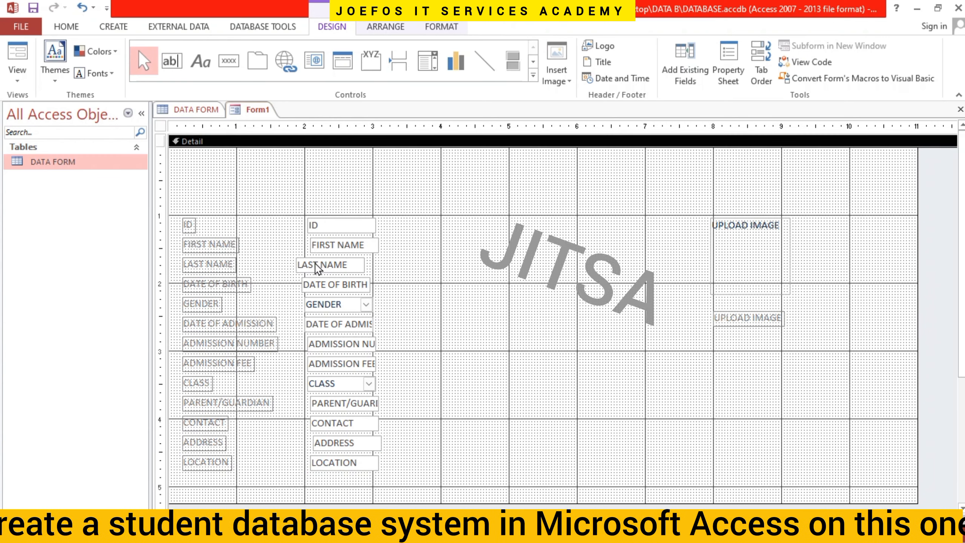
- Align the LAST NAME box's left edge with the 2-inch mark and widen the FIRST NAME and LAST NAME boxes to about 3.6 inches on the ruler
click(299, 258)
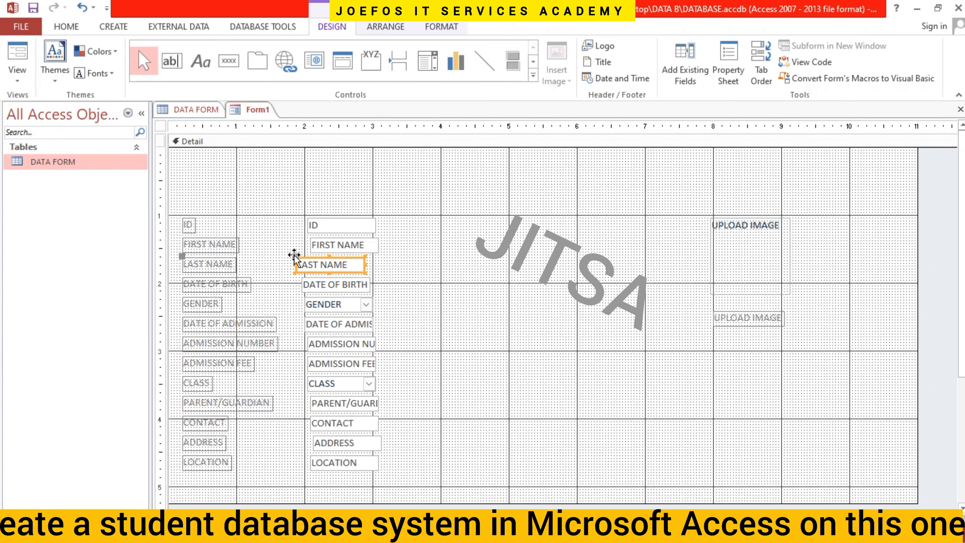
drag(295, 256, 301, 254)
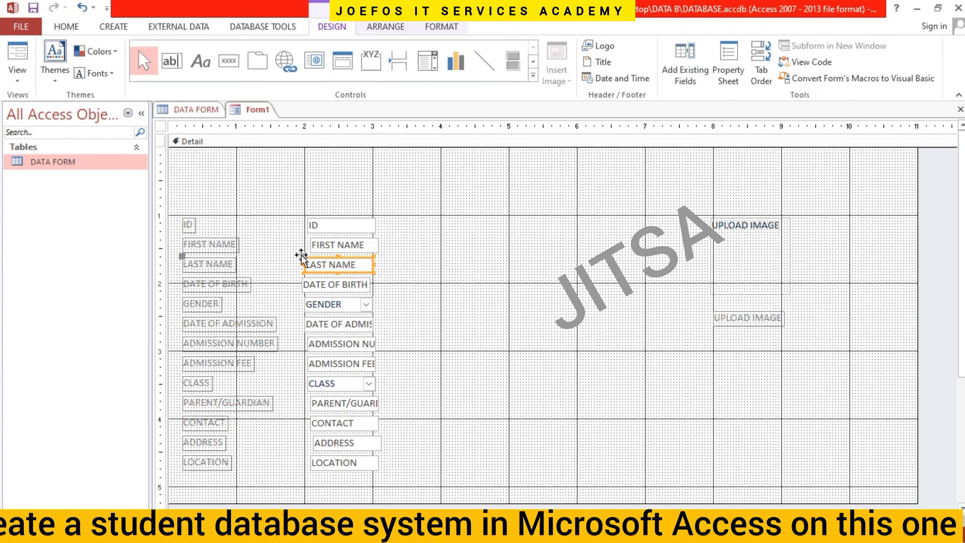
click(367, 245)
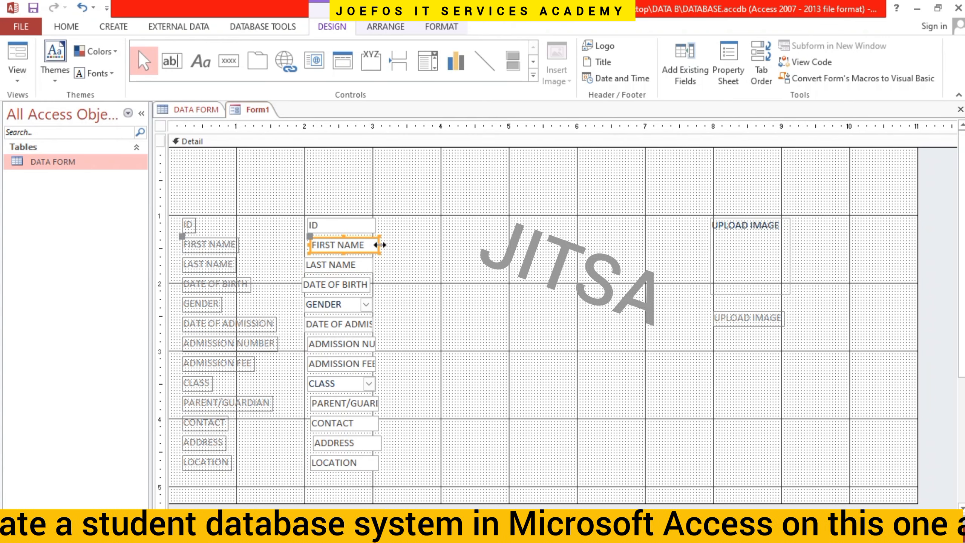
drag(379, 245, 417, 243)
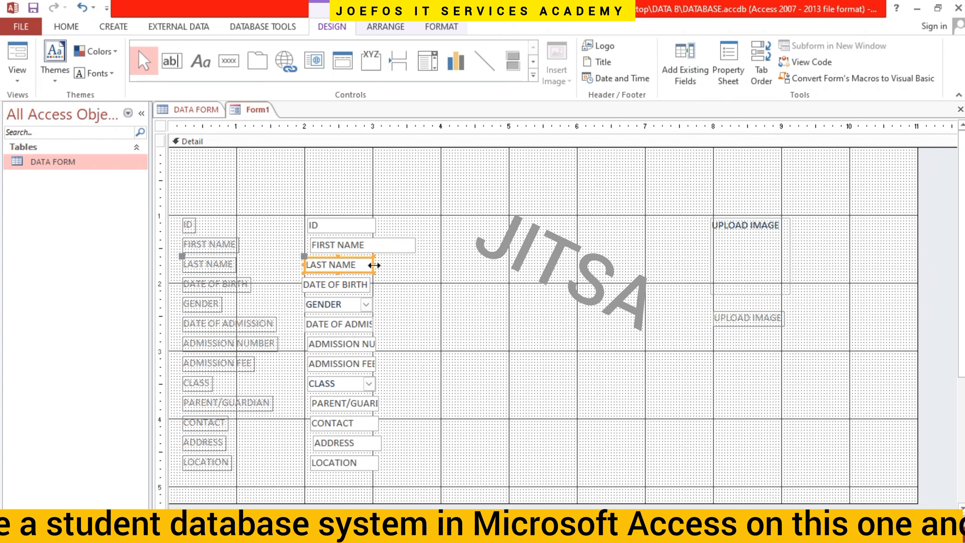
drag(374, 265, 417, 264)
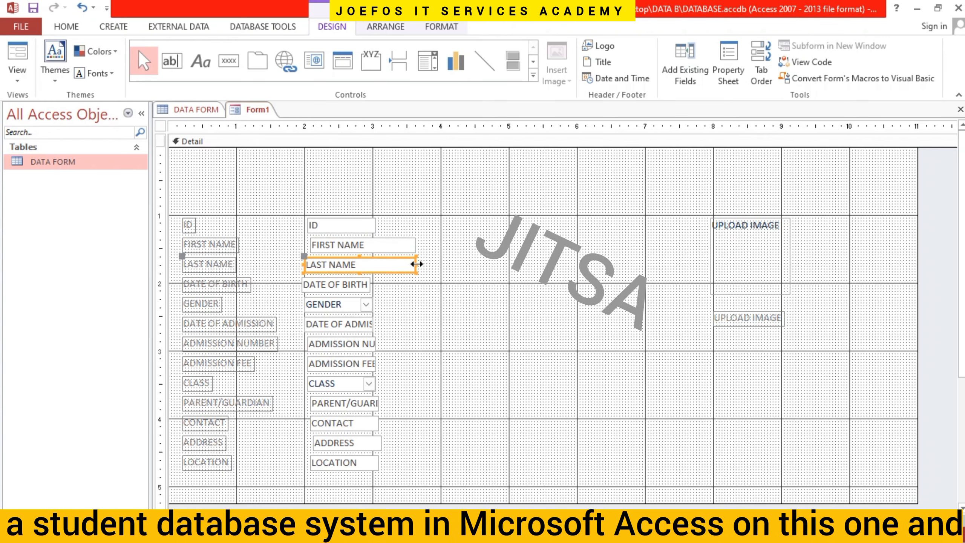
- Widen the DATE OF BIRTH and GENDER boxes so their right edges reach about 3.25 inches on the ruler
click(365, 286)
drag(371, 283, 392, 285)
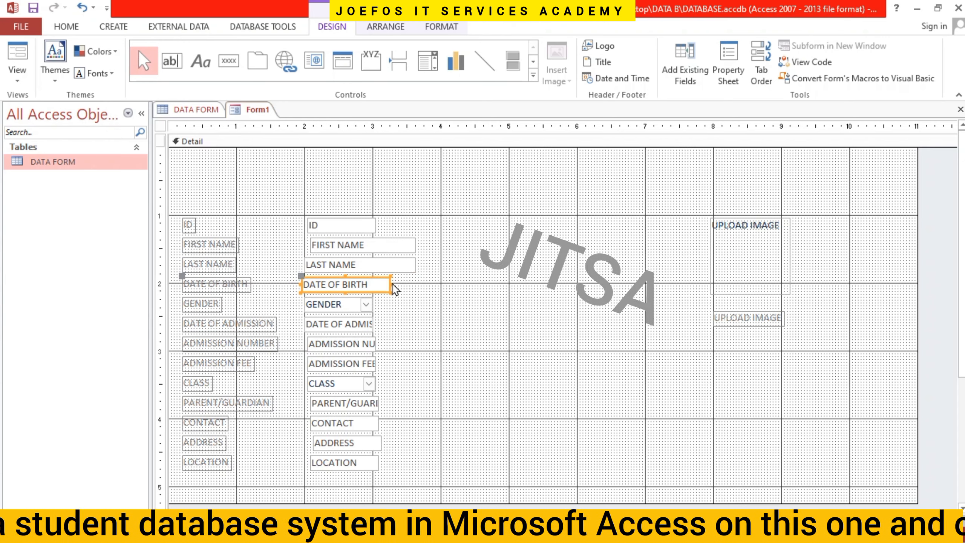
click(366, 307)
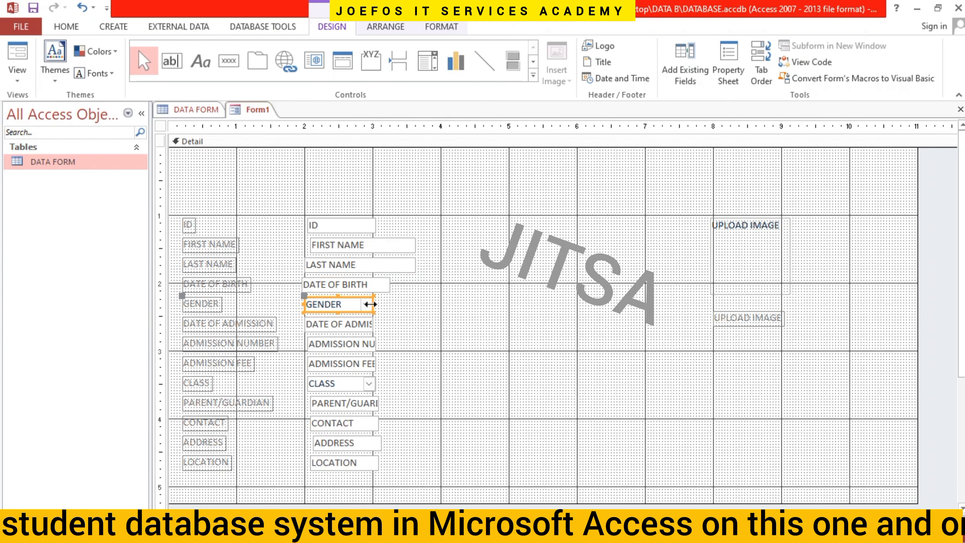
drag(370, 304, 389, 304)
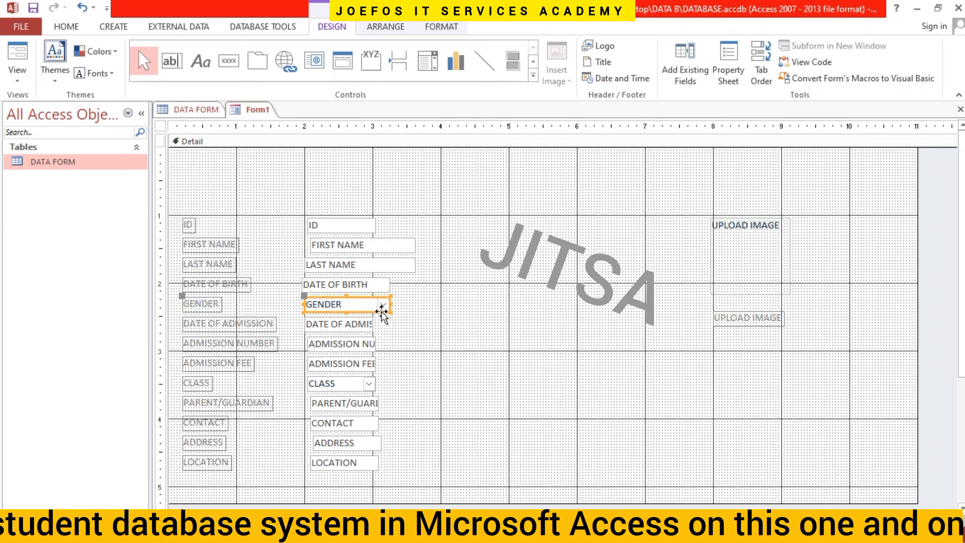
- Widen the DATE OF ADMISSION, ADMISSION NUMBER and ADMISSION FEE boxes so their right edges reach about 3.6 inches on the ruler
click(361, 326)
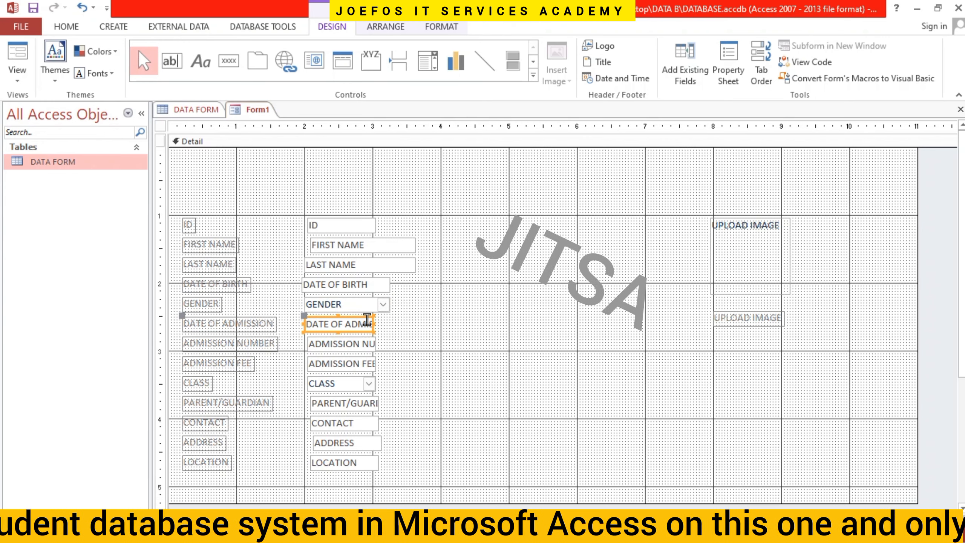
drag(371, 321, 416, 321)
click(366, 345)
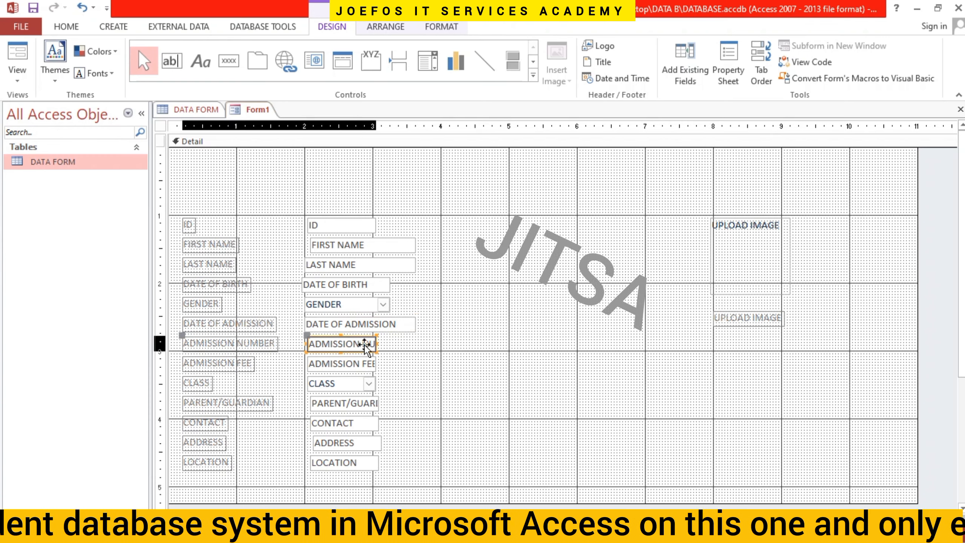
drag(372, 344, 414, 344)
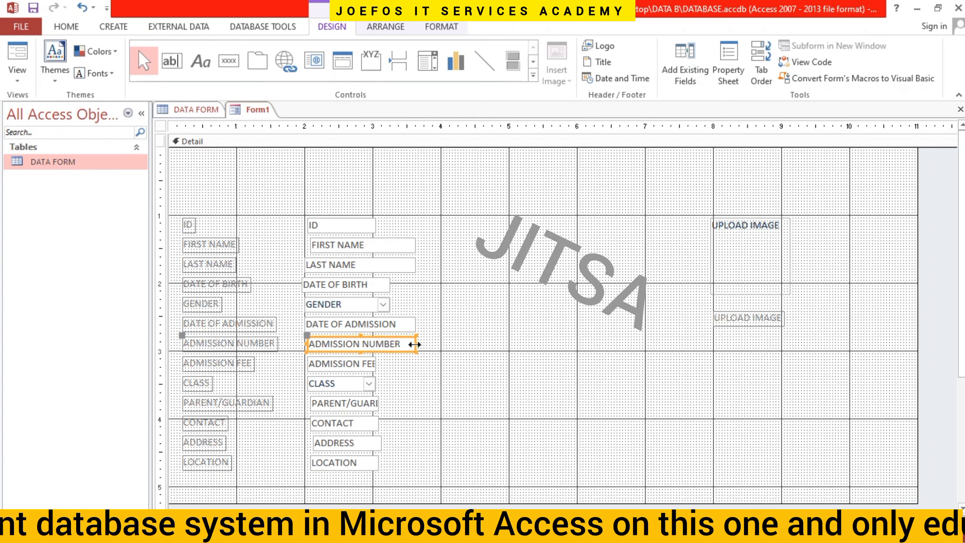
click(369, 364)
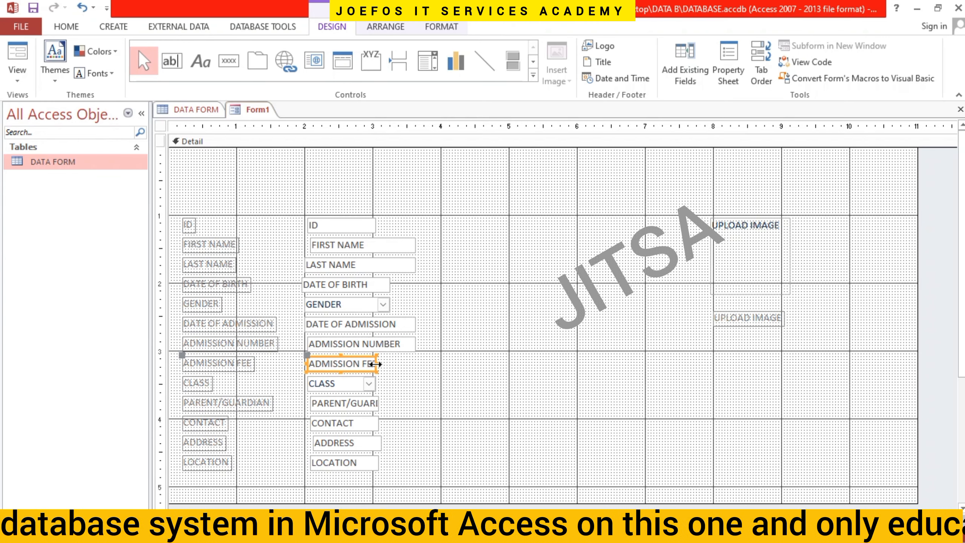
drag(375, 364, 409, 365)
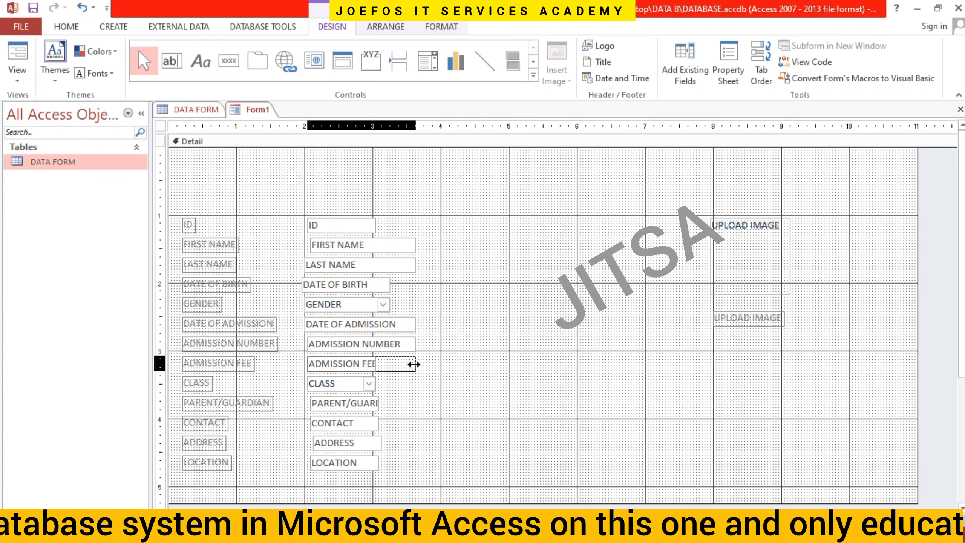
drag(414, 364, 414, 364)
- Widen the CLASS, PARENT/GUARDIAN and CONTACT boxes so their right edges reach about 3.6 inches on the ruler
click(368, 386)
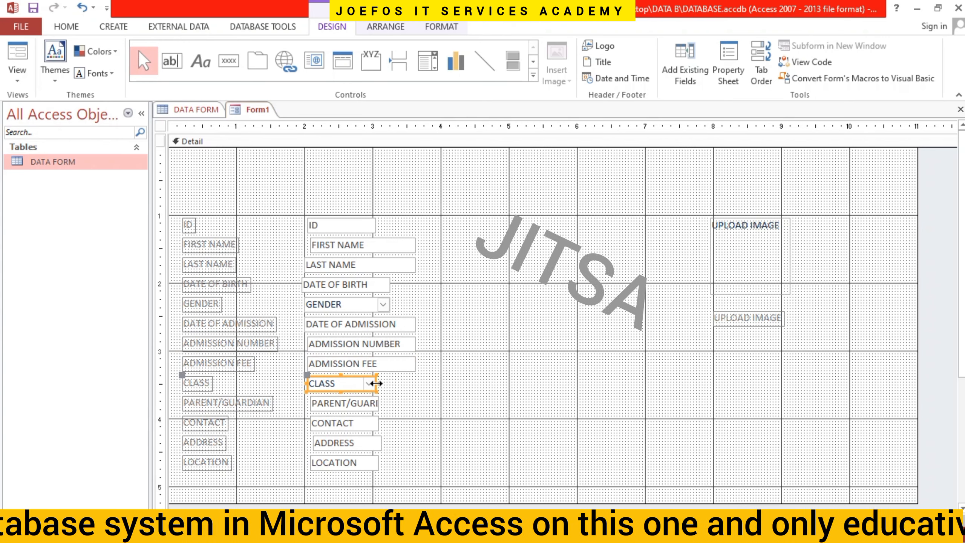
drag(376, 383, 413, 382)
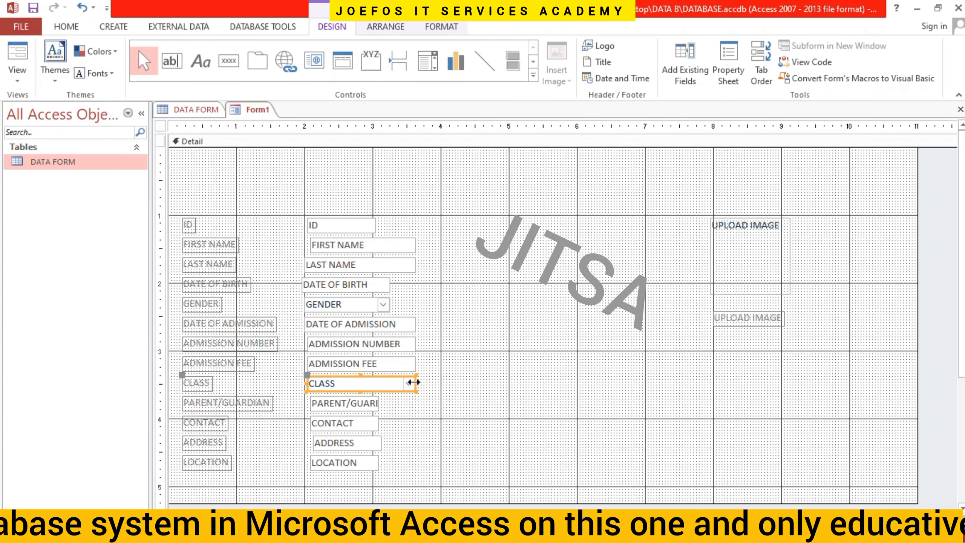
click(375, 404)
drag(377, 401, 413, 422)
click(369, 422)
- Widen the ADDRESS and LOCATION boxes to about 3.6 inches on the ruler, in line with the boxes above
click(371, 444)
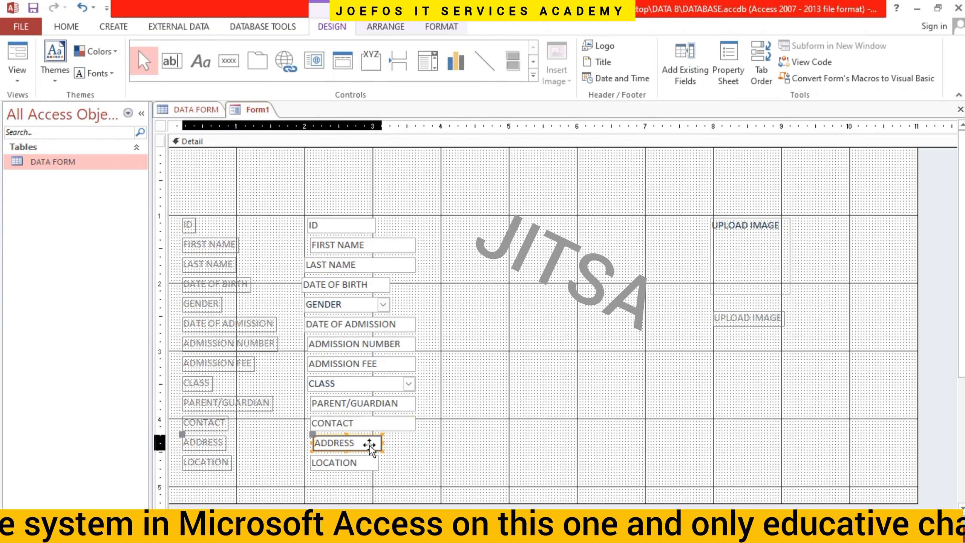
drag(380, 442, 415, 442)
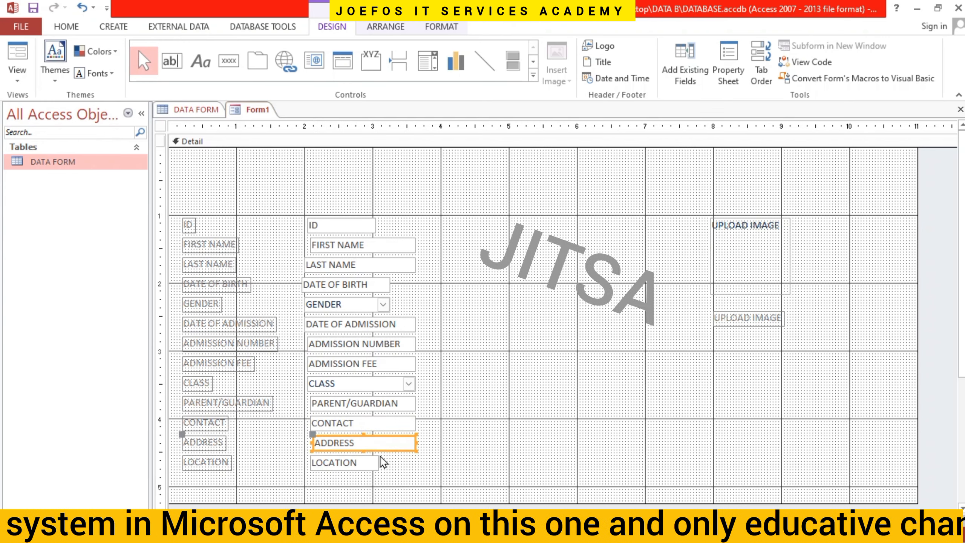
click(367, 463)
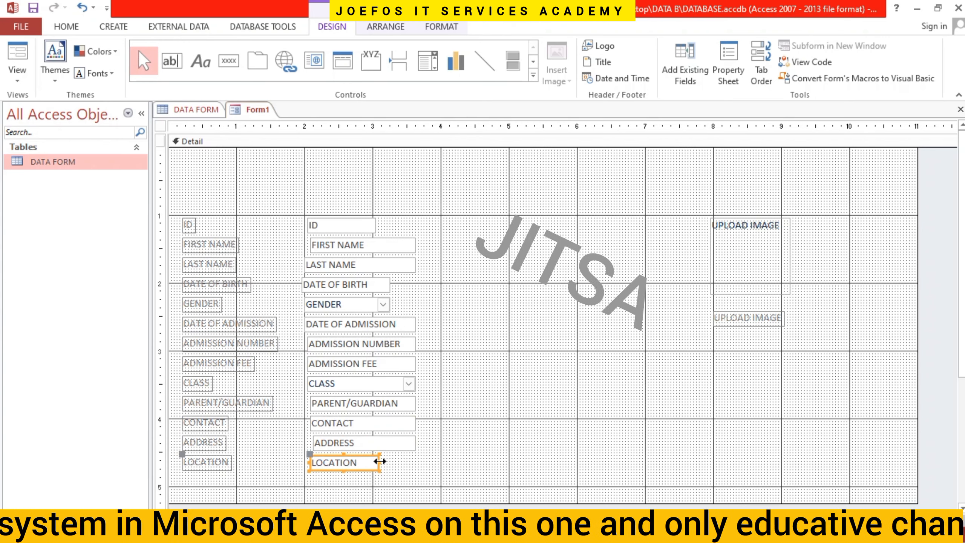
drag(379, 461, 416, 461)
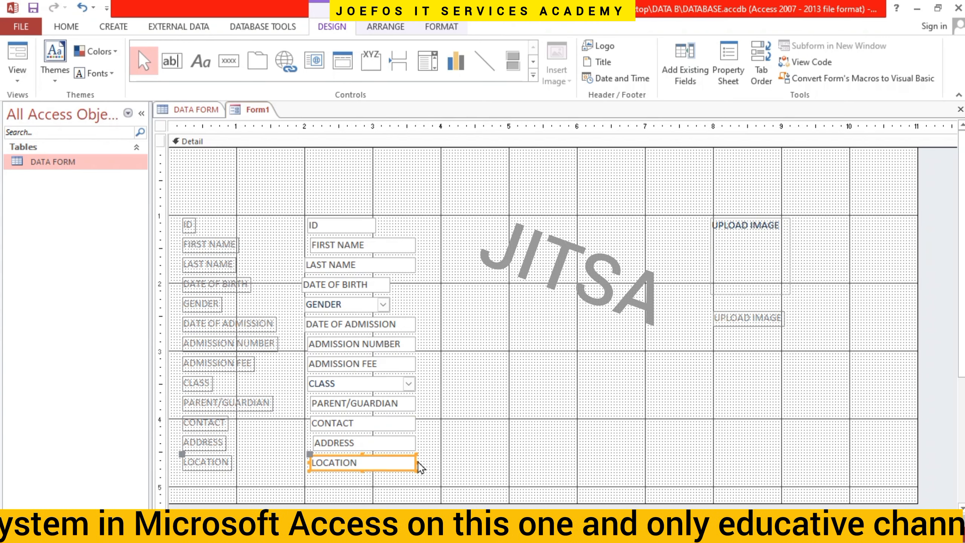
click(450, 405)
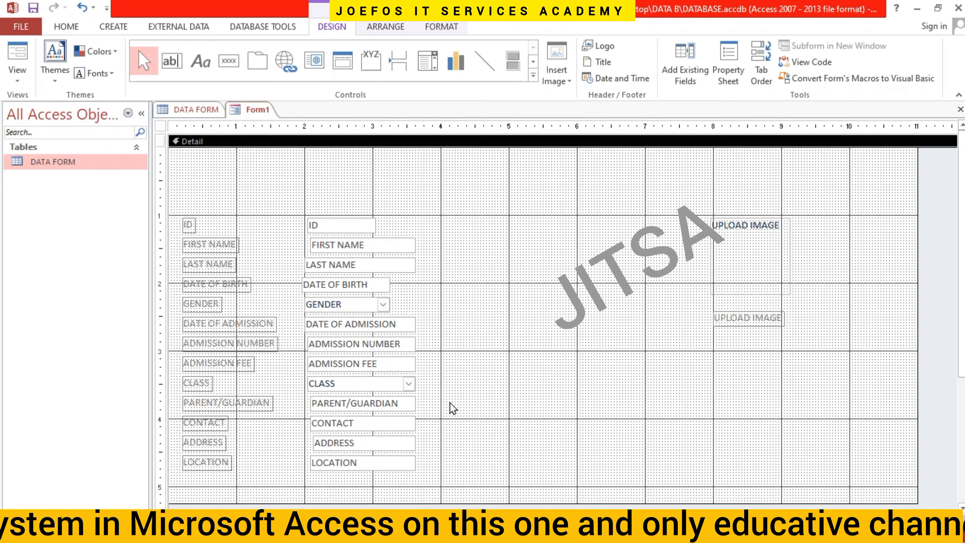
- Align the left edges of the ID, FIRST NAME and DATE OF BIRTH boxes with the 2-inch mark
click(348, 225)
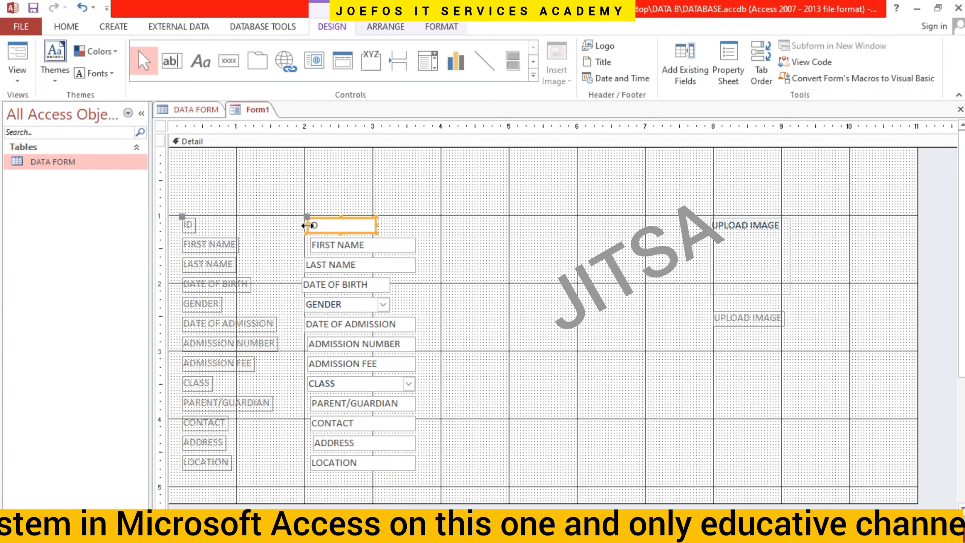
drag(307, 225, 304, 225)
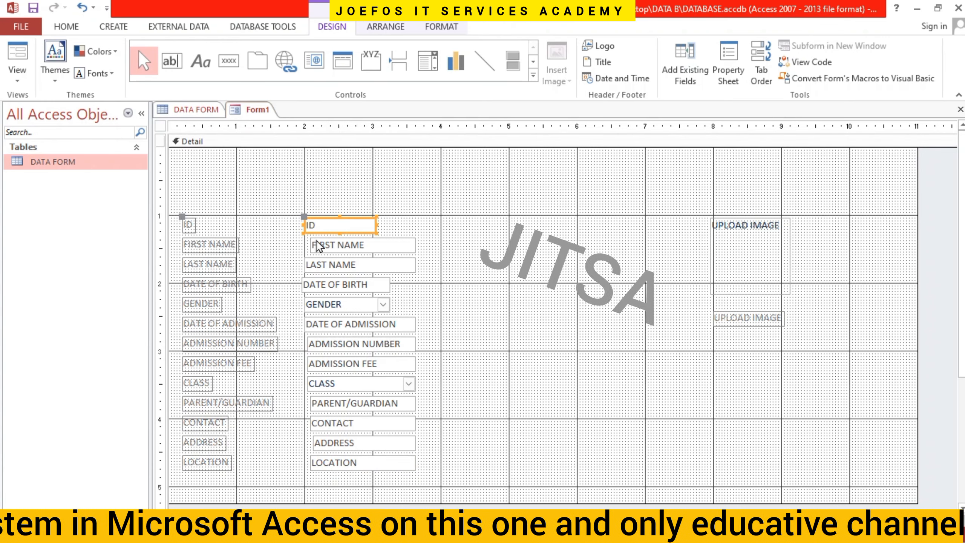
click(313, 244)
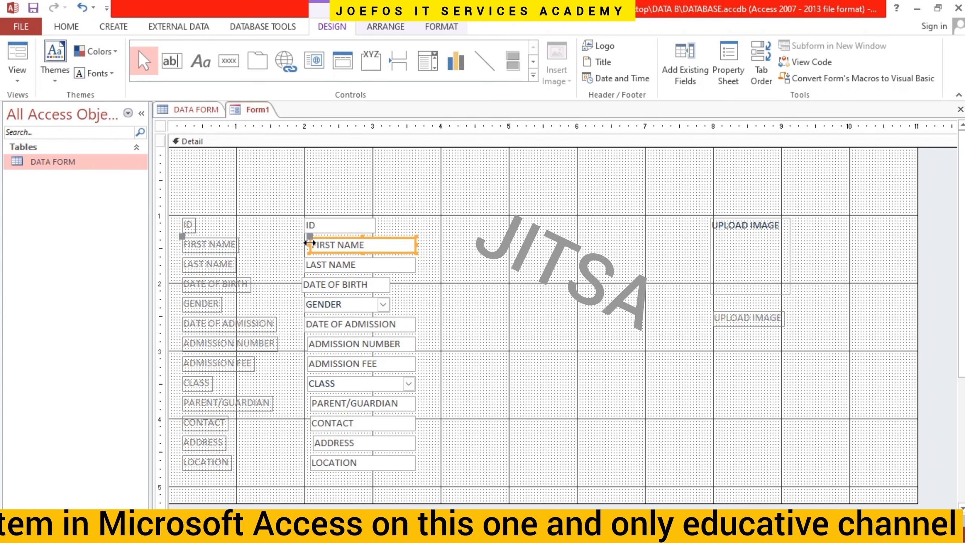
drag(310, 242, 303, 240)
click(311, 266)
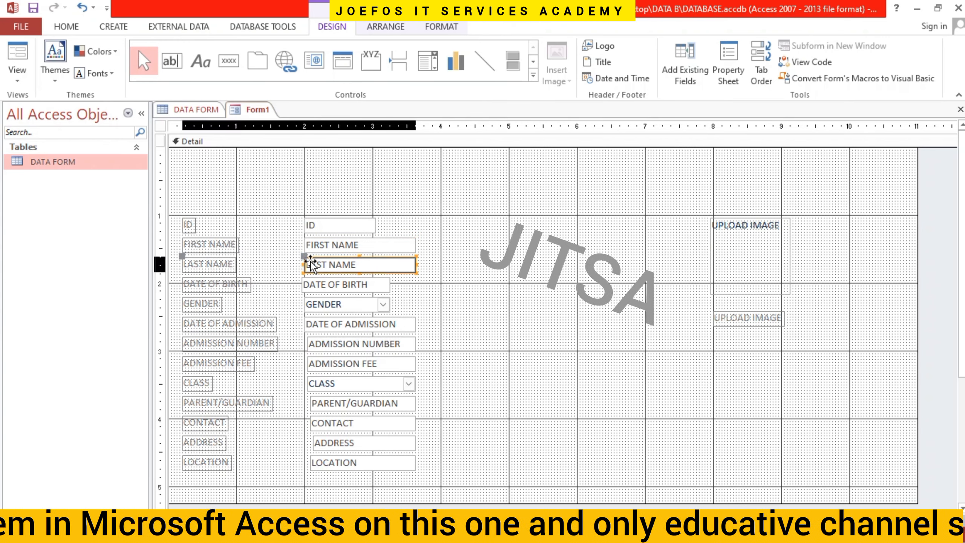
click(321, 286)
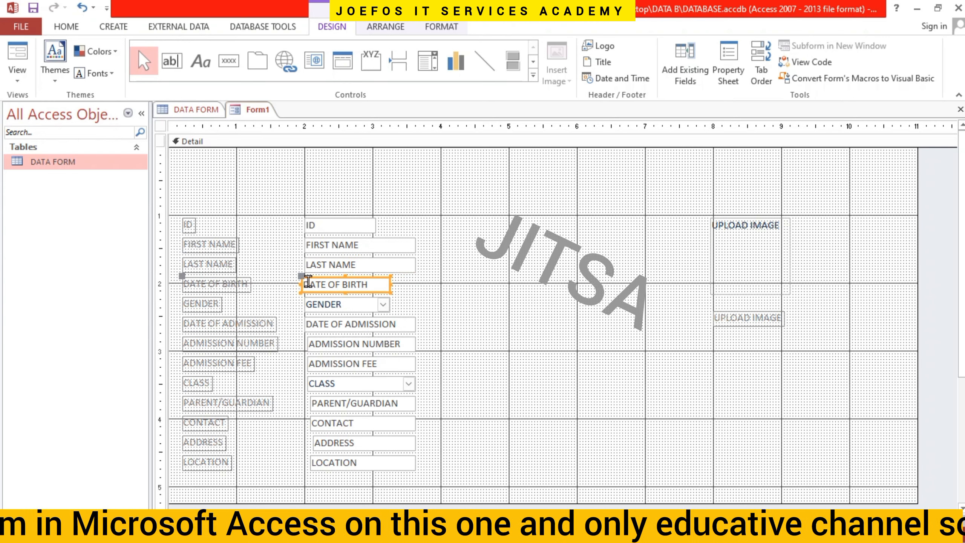
drag(301, 283, 304, 283)
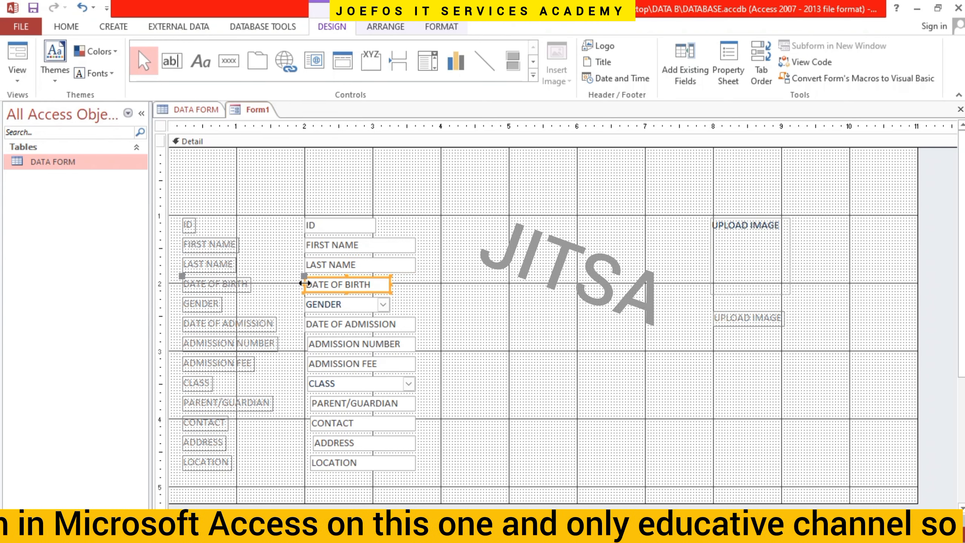
click(320, 306)
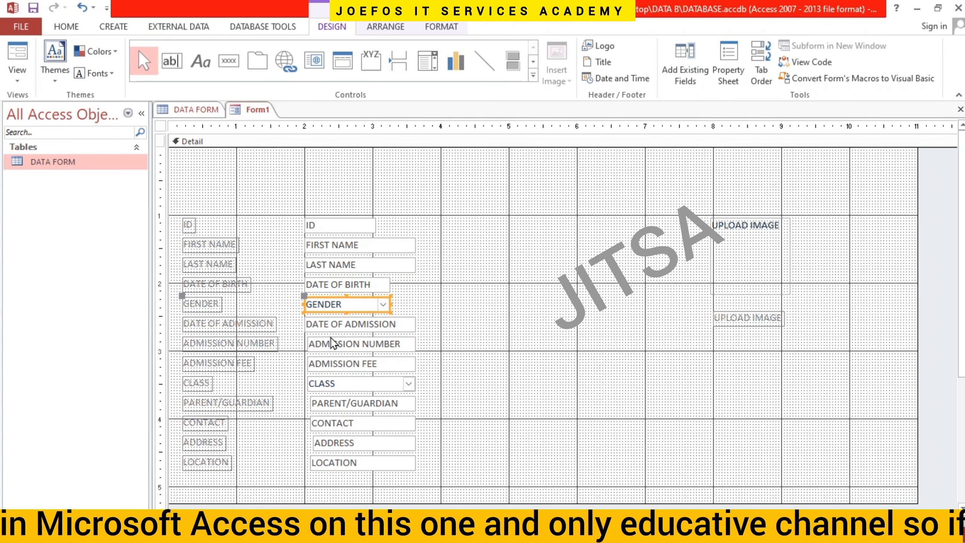
- Extend the left edges of the ADMISSION NUMBER, ADMISSION FEE and CLASS boxes to the 2-inch mark
click(316, 342)
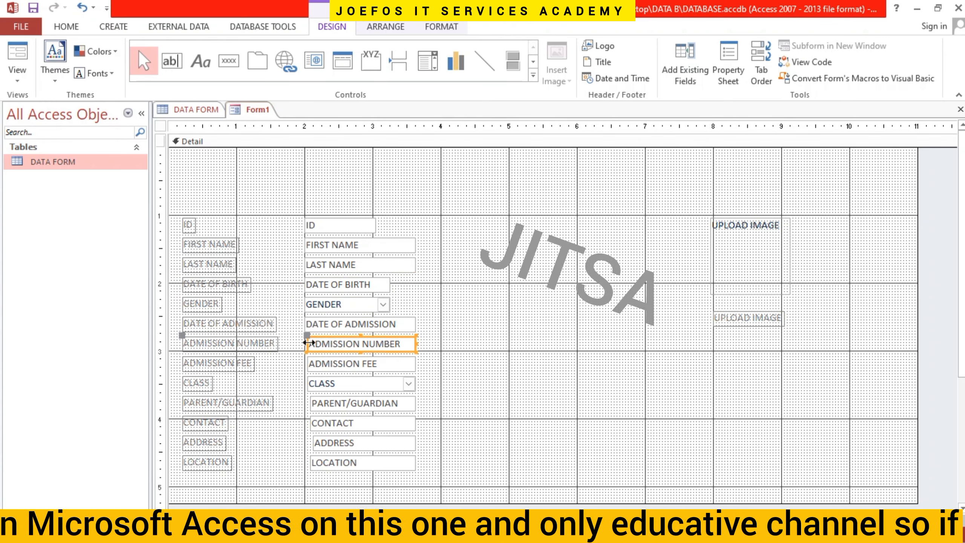
drag(308, 342, 304, 343)
click(316, 363)
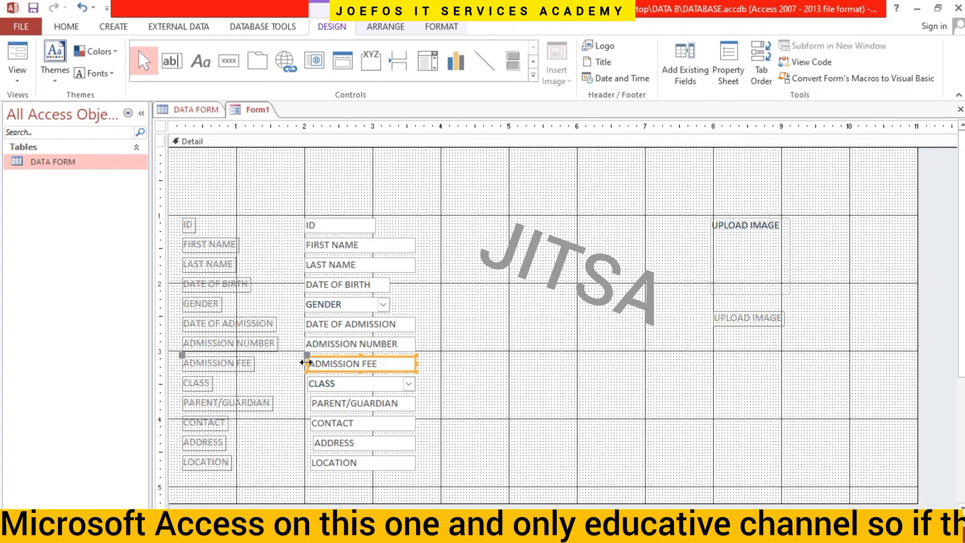
drag(305, 363, 303, 363)
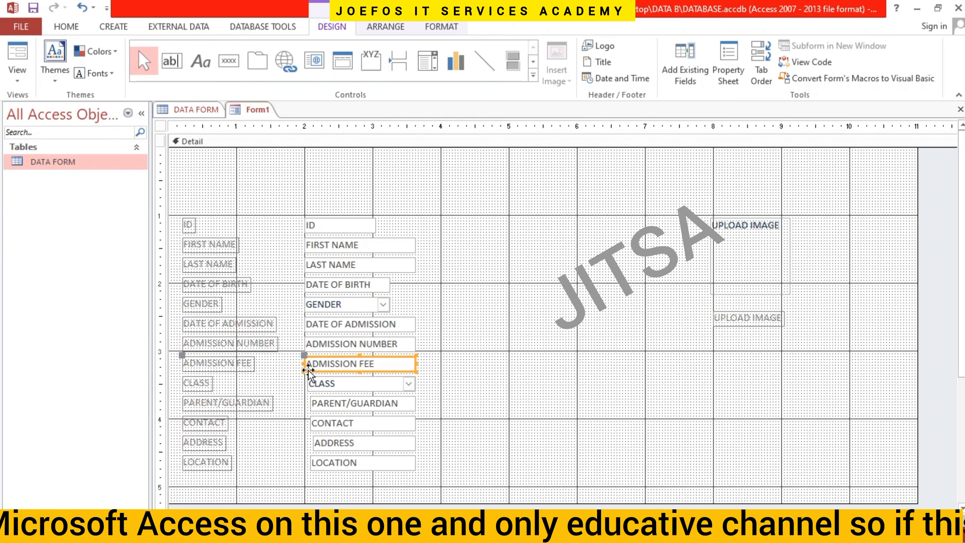
click(313, 383)
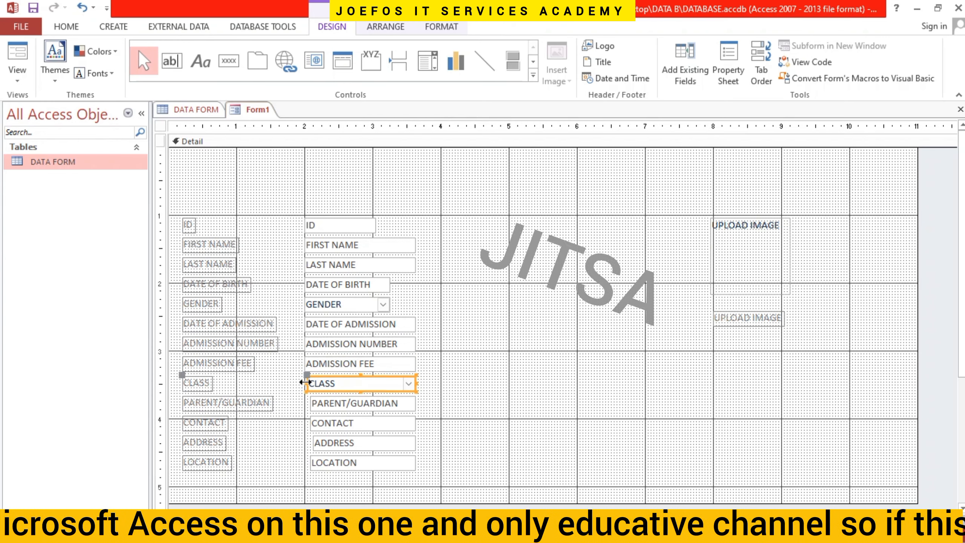
drag(305, 382, 304, 382)
- Extend the left edges of the PARENT/GUARDIAN, CONTACT, ADDRESS and LOCATION boxes to the 2-inch mark
click(320, 403)
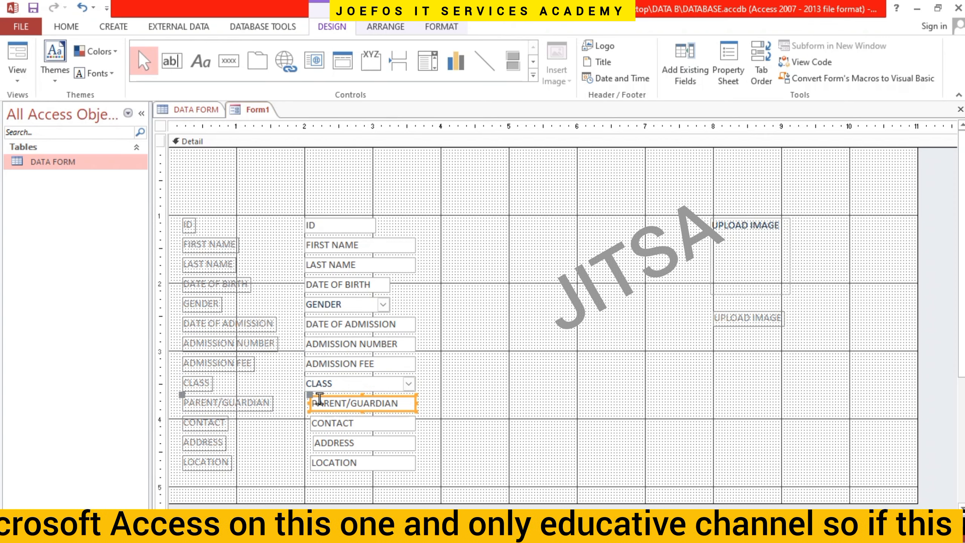
drag(308, 403, 306, 403)
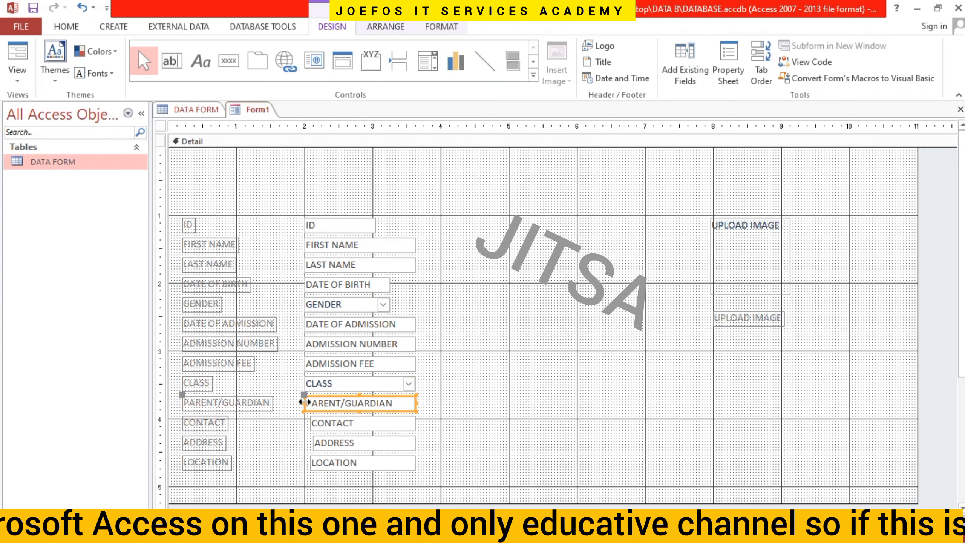
click(317, 423)
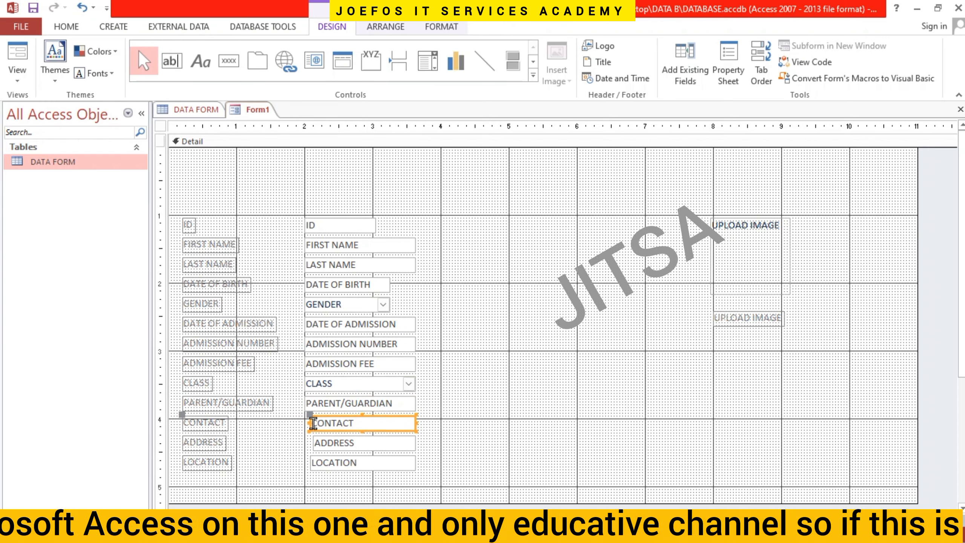
drag(308, 423, 303, 422)
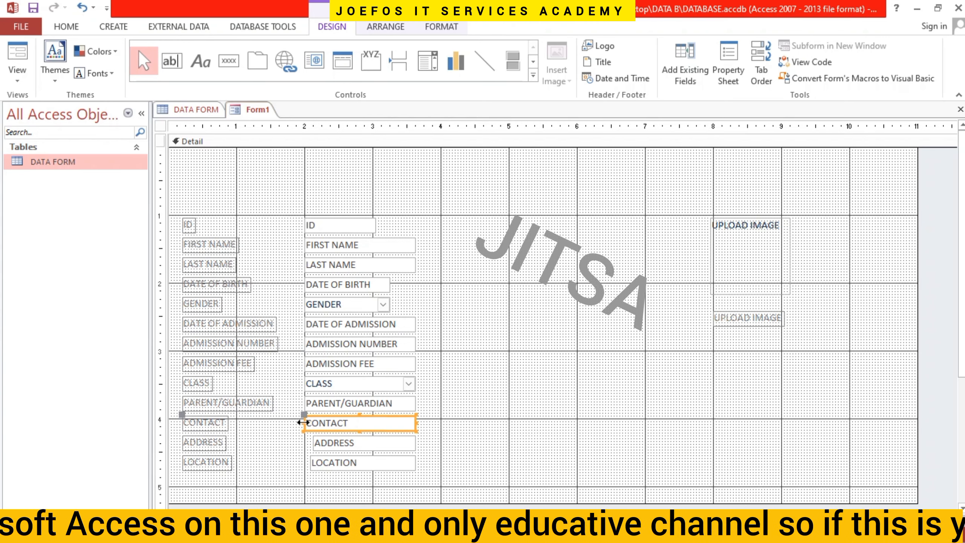
click(306, 441)
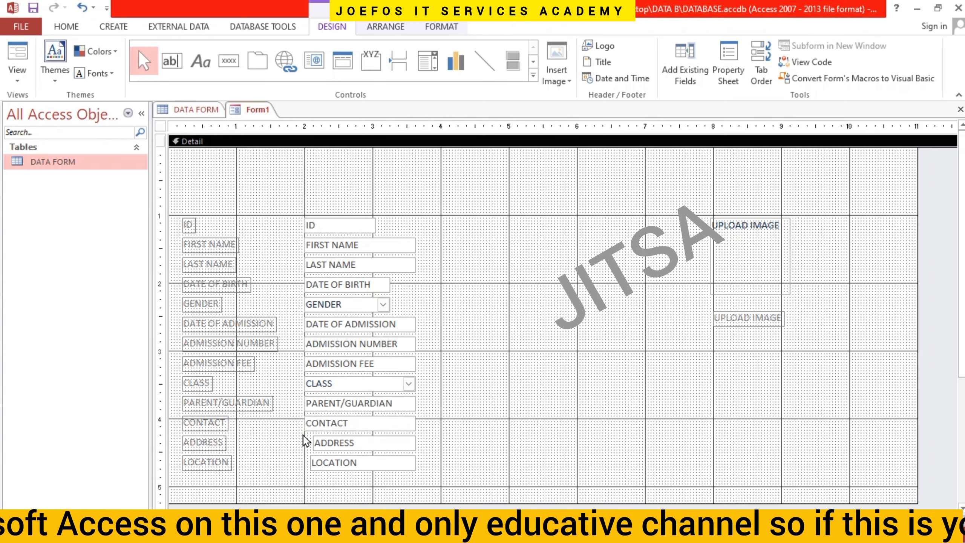
click(332, 448)
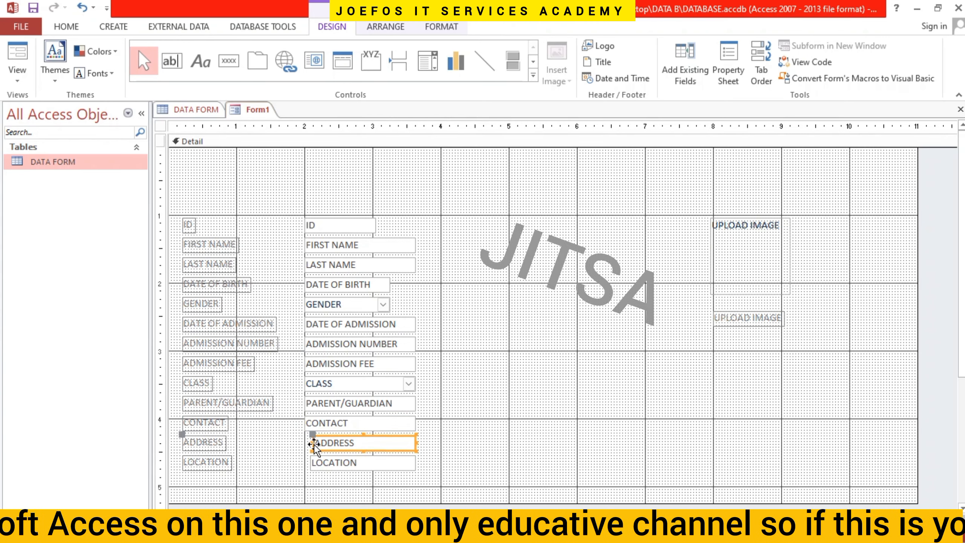
drag(312, 442, 303, 462)
click(321, 465)
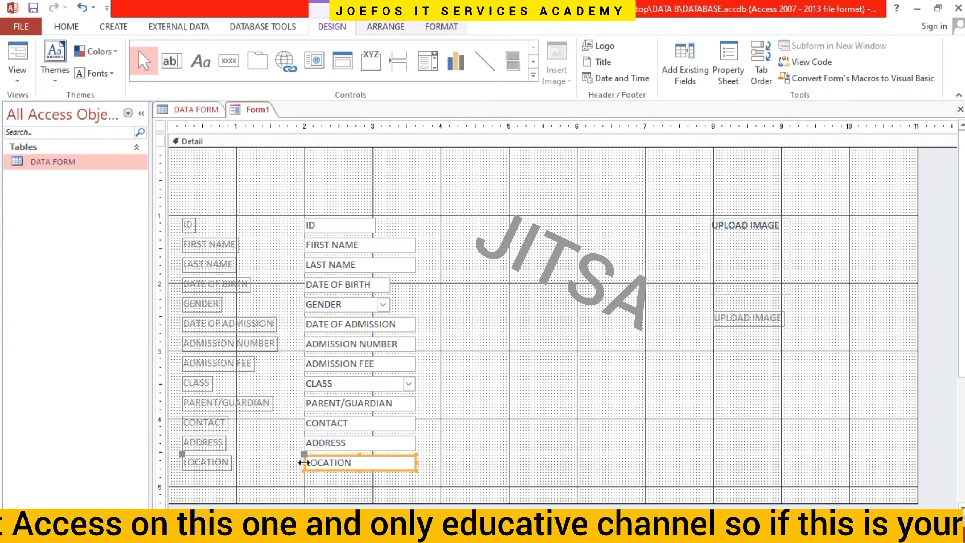
click(462, 441)
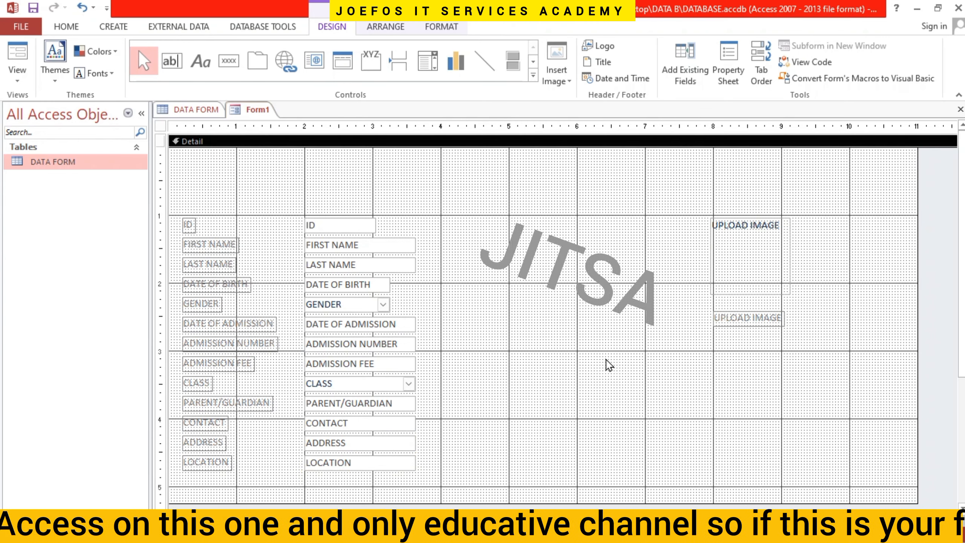
- Apply the Raised special effect to all the field labels from ID down to LOCATION
drag(182, 211, 285, 485)
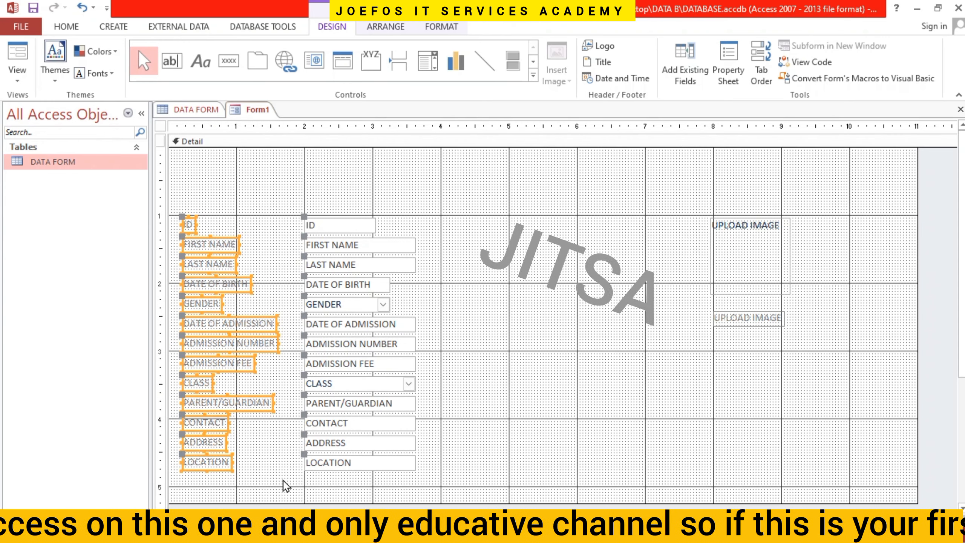
right_click(255, 441)
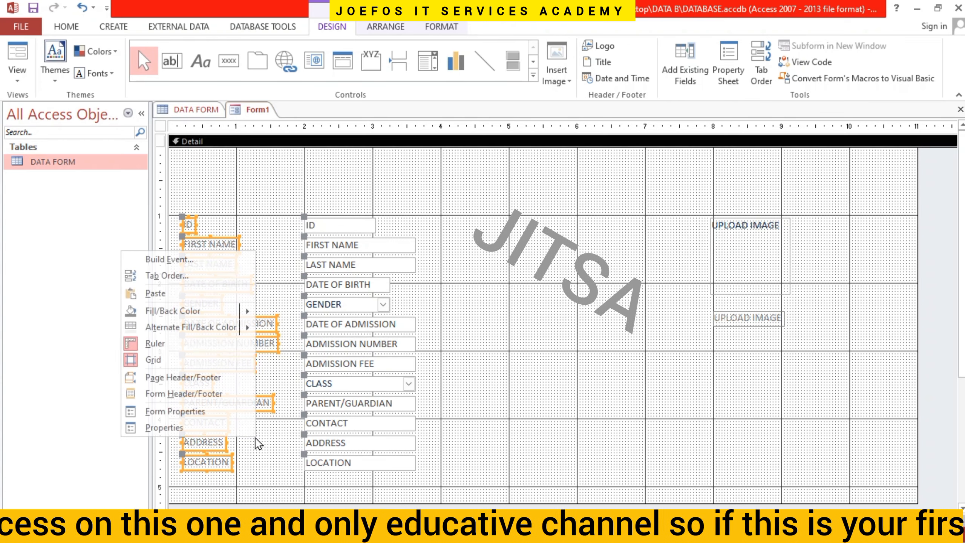
click(165, 426)
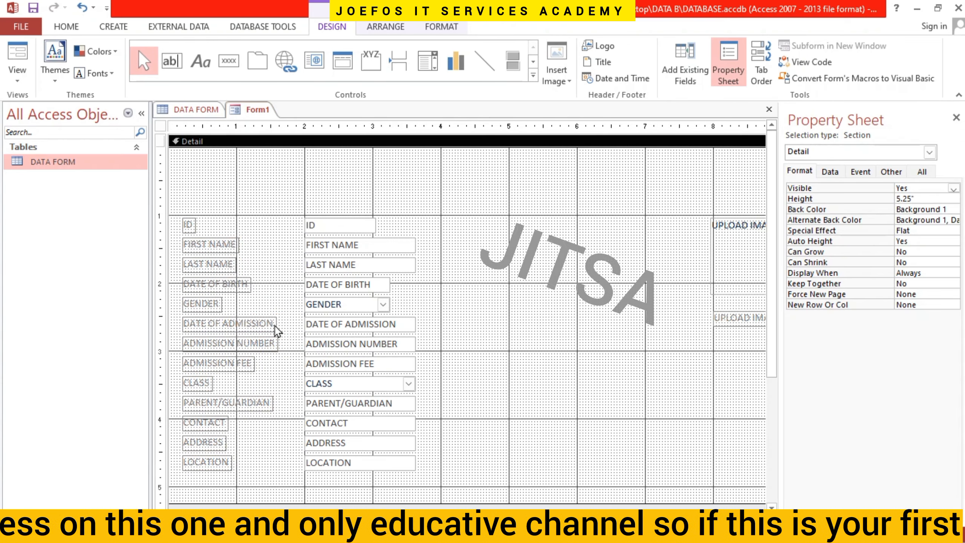
drag(180, 219, 283, 481)
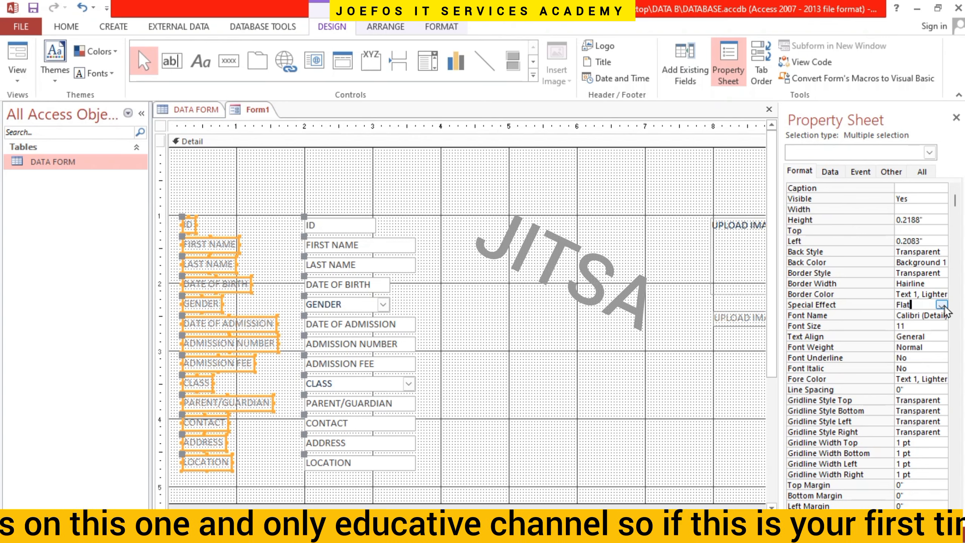
click(943, 307)
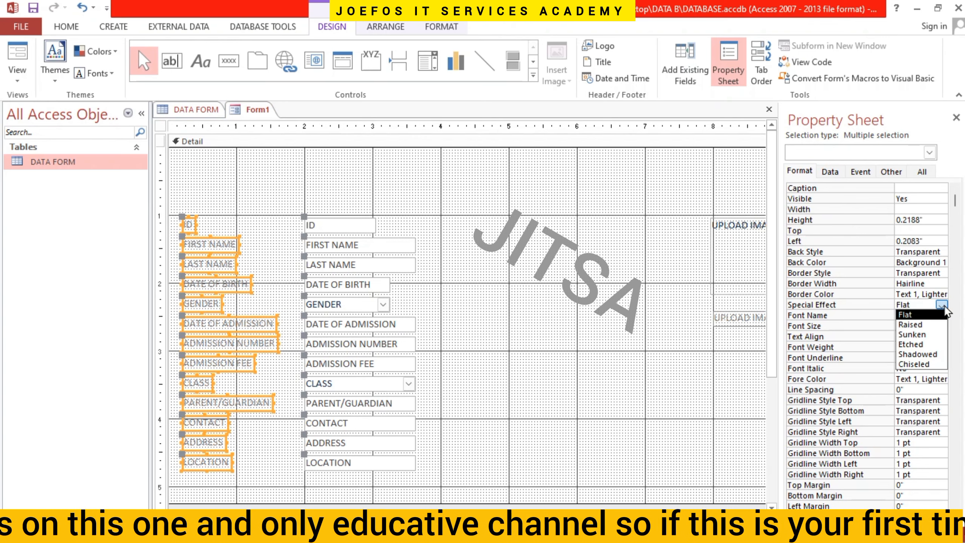
click(910, 323)
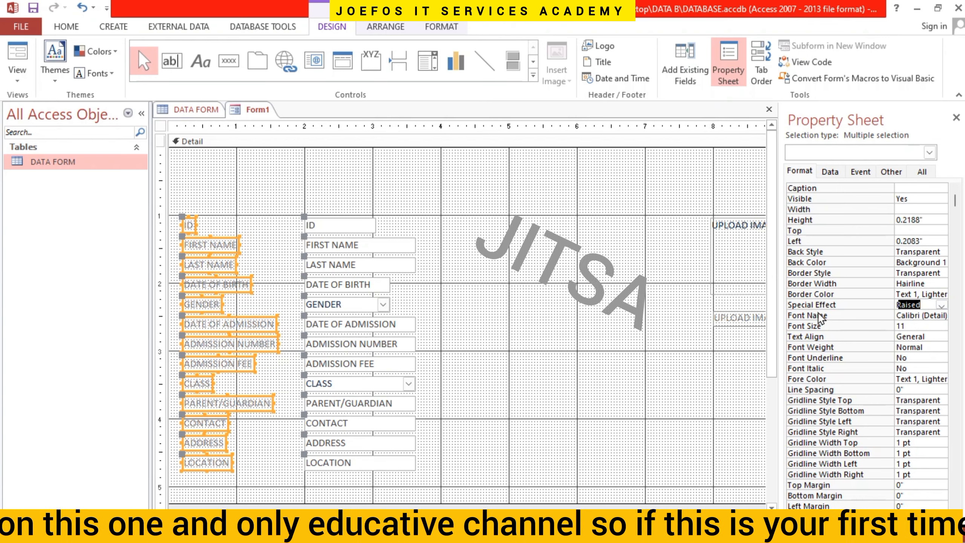
- Set the font of the ID to LOCATION labels to Times New Roman, size 9
double_click(910, 315)
text(TImes New)
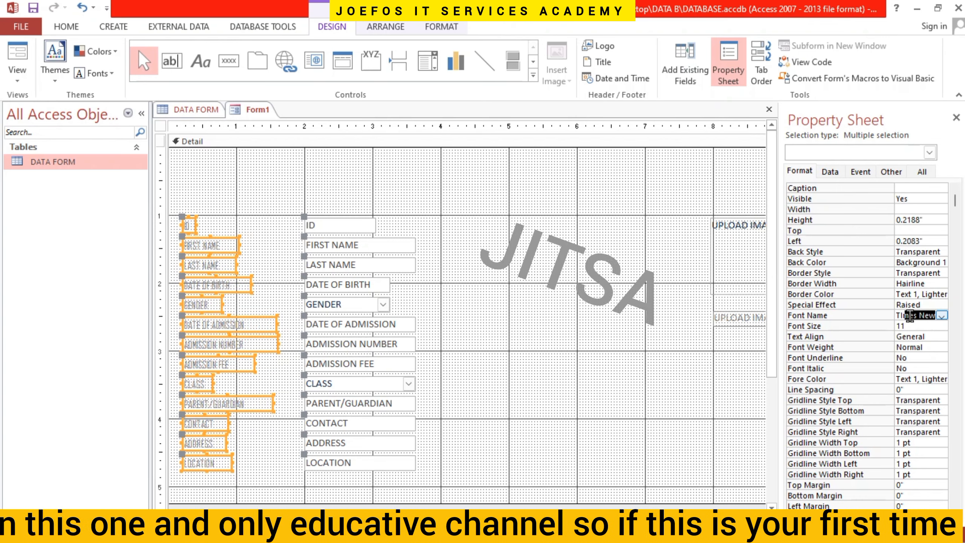
key(Return)
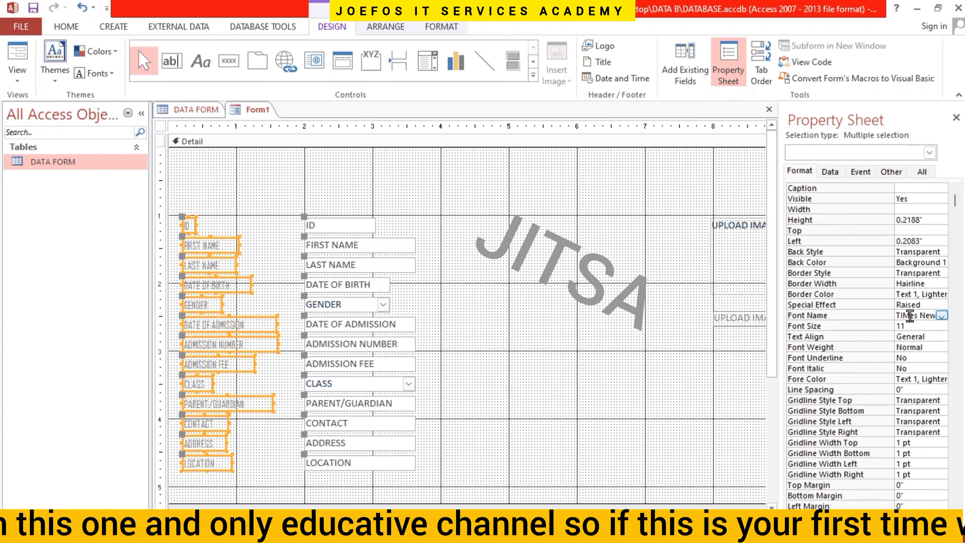
key(Return)
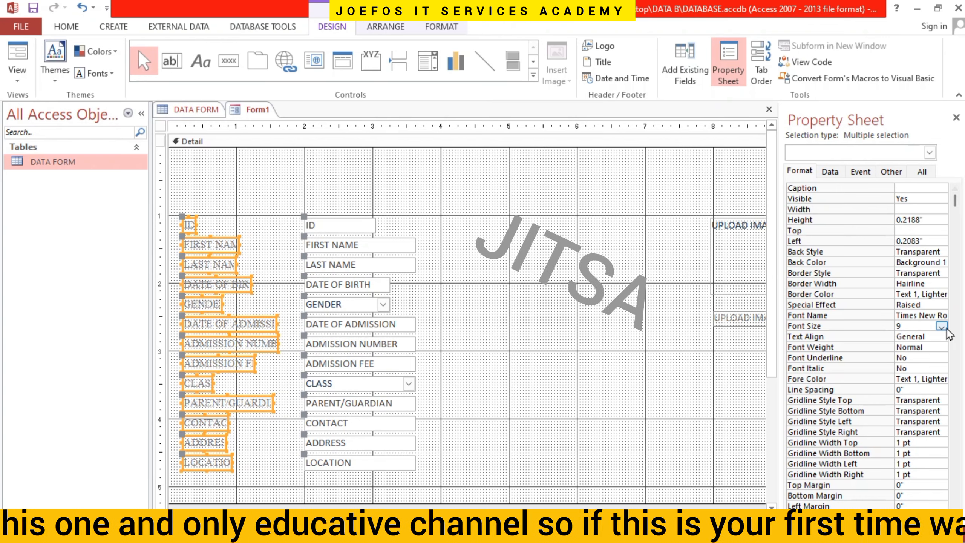
click(926, 335)
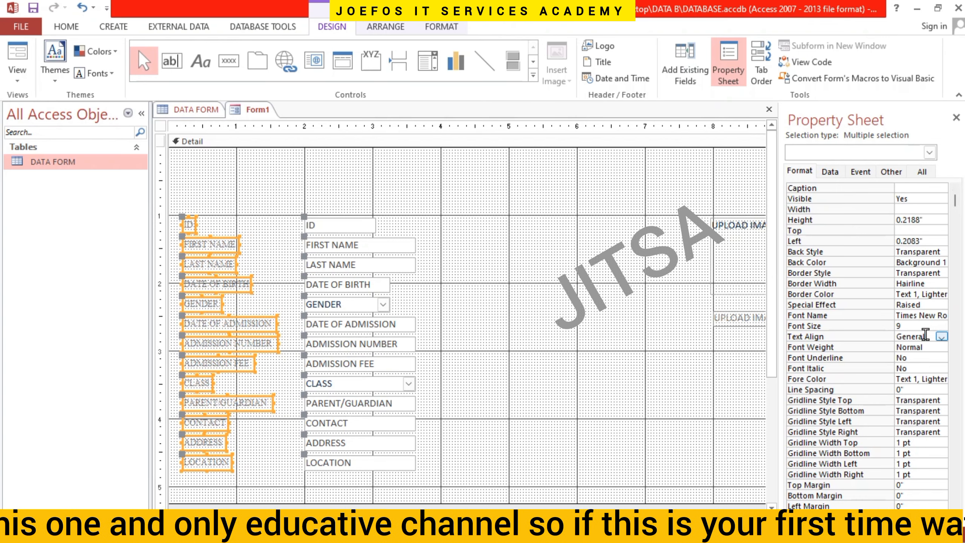
click(941, 336)
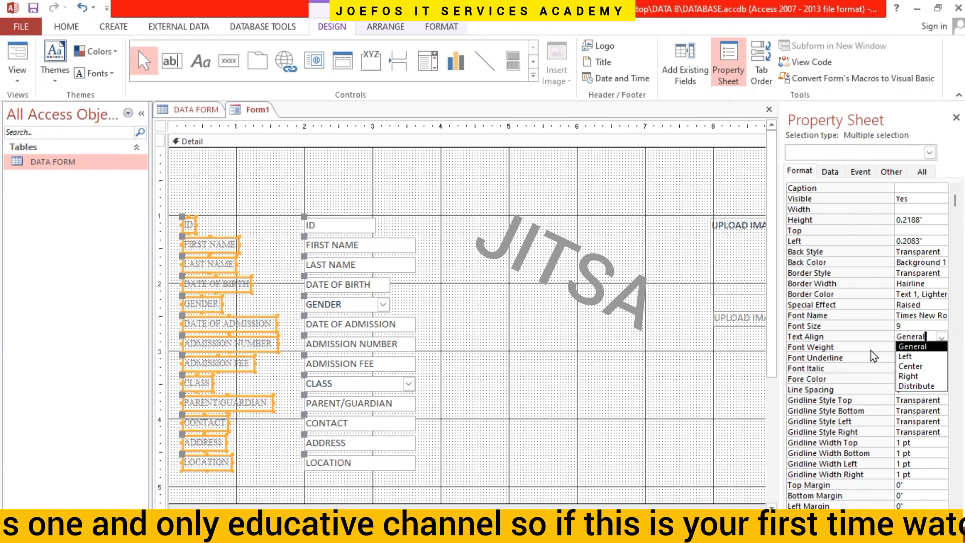
- Set the text colour of the ID to LOCATION labels to the standard dark red
click(865, 377)
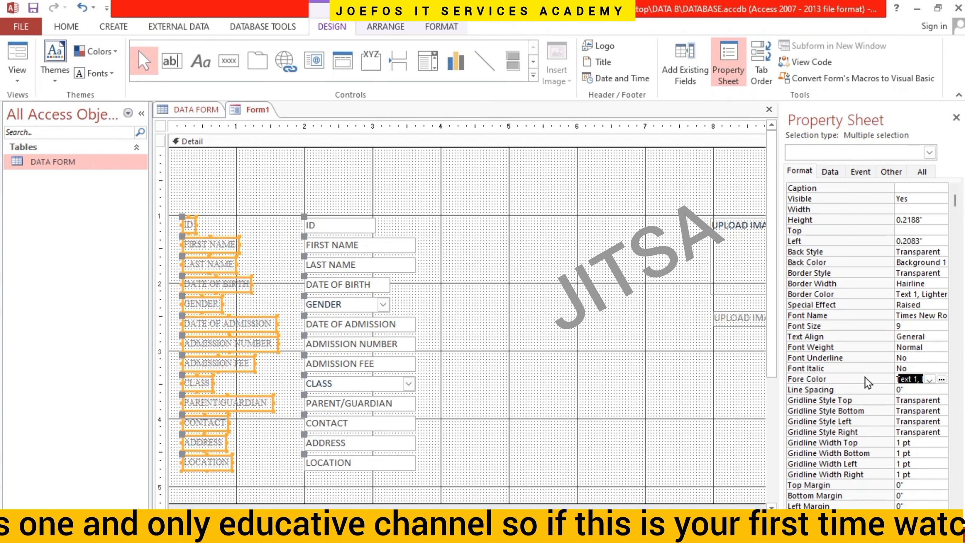
click(930, 379)
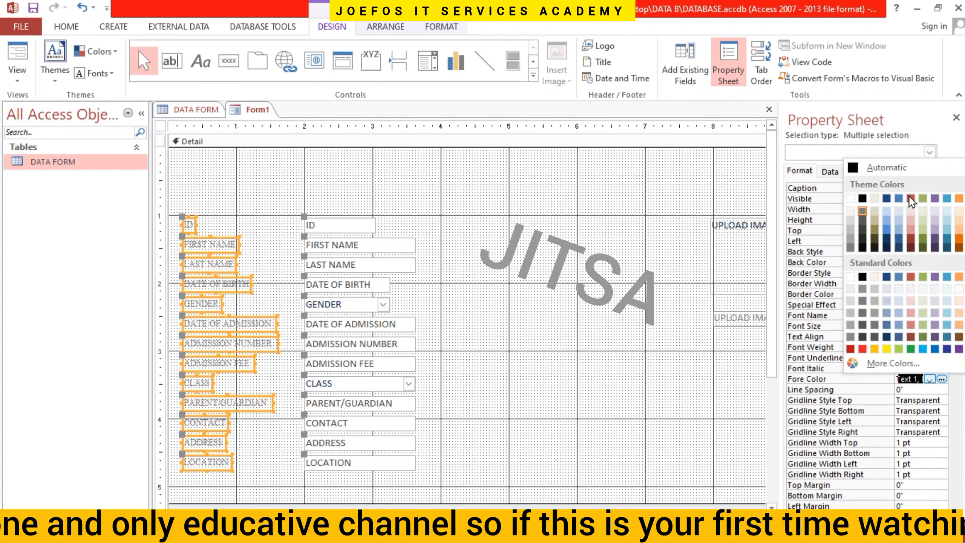
click(850, 348)
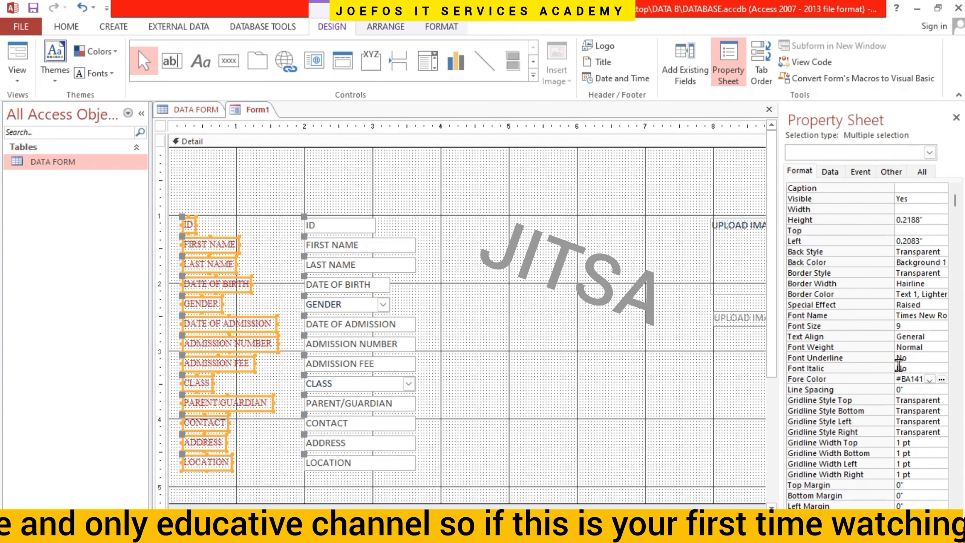
- Give the ID to LOCATION labels white text on a standard dark red background (#BA1419)
click(943, 379)
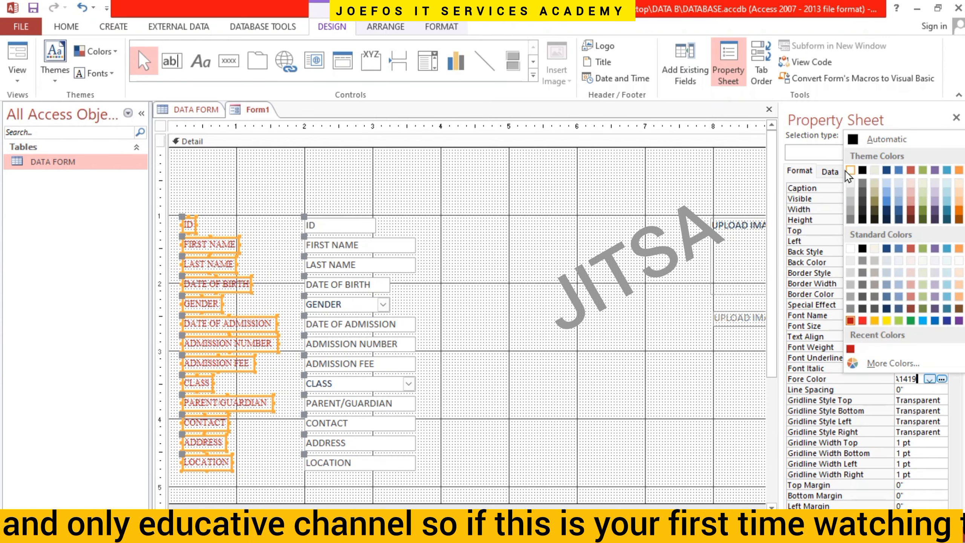
click(850, 171)
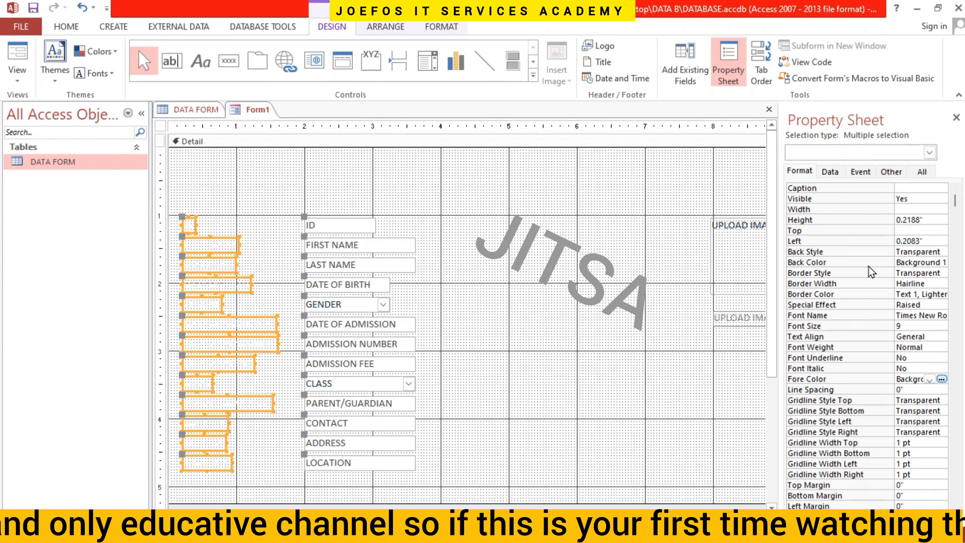
click(929, 262)
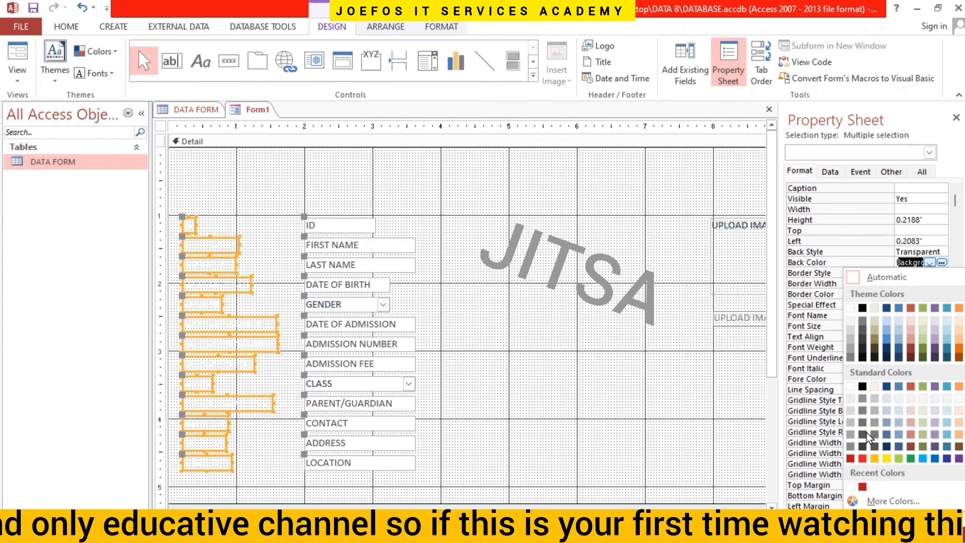
click(850, 459)
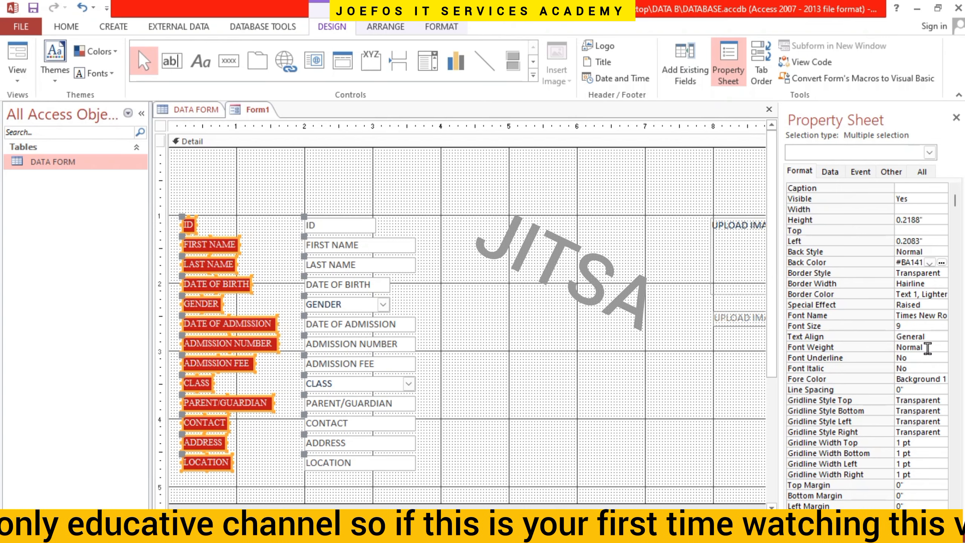
- Set the font weight of the ID to LOCATION labels to Bold
click(941, 347)
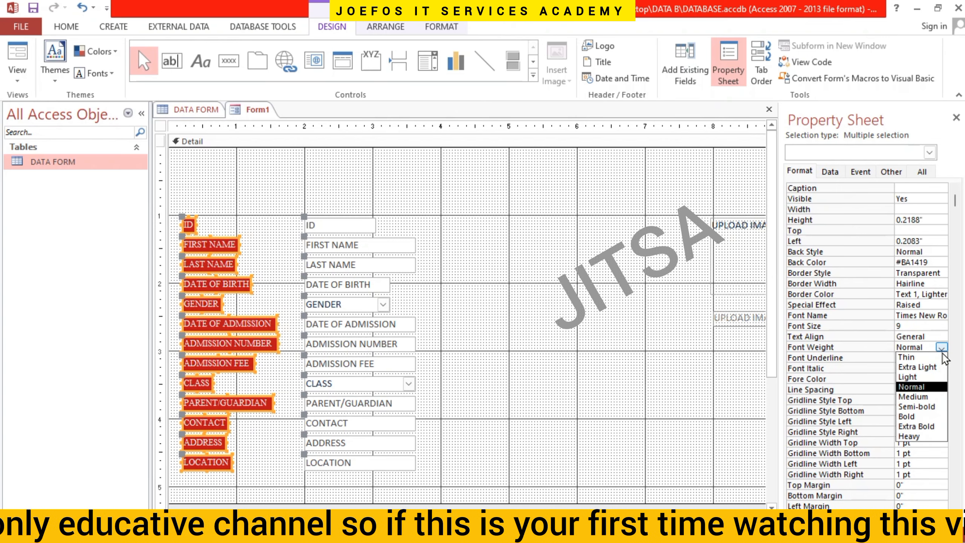
click(914, 416)
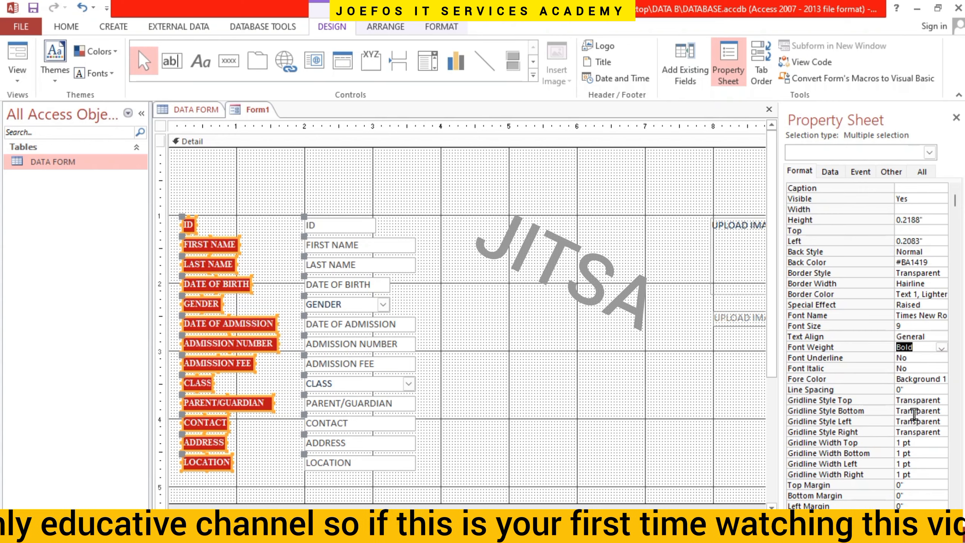
click(734, 366)
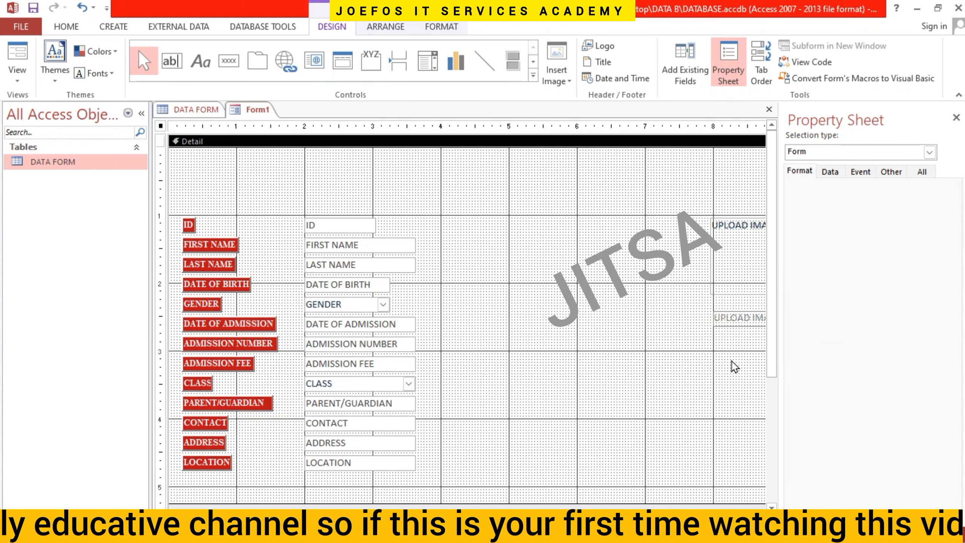
- Give the UPLOAD IMAGE label a Raised special effect and Times New Roman font, size 9
click(734, 318)
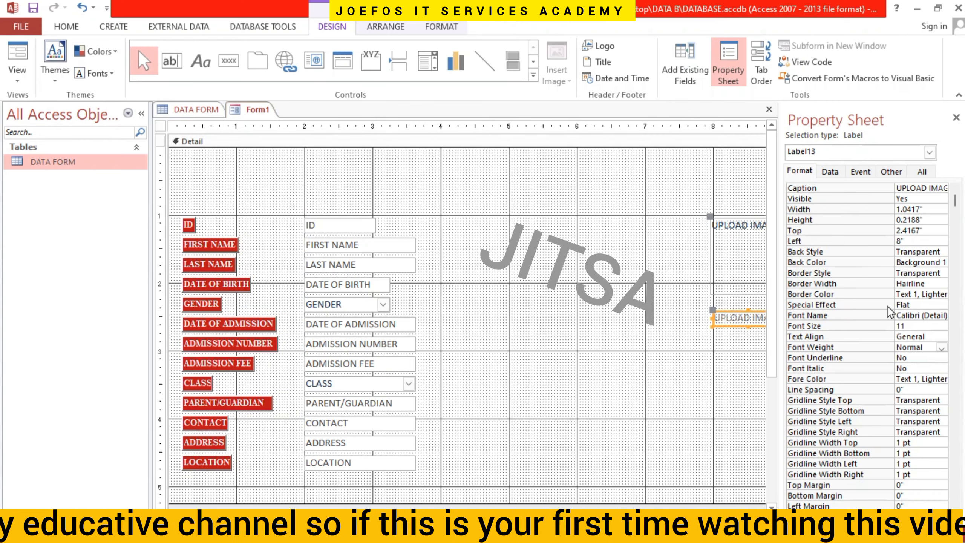
click(924, 305)
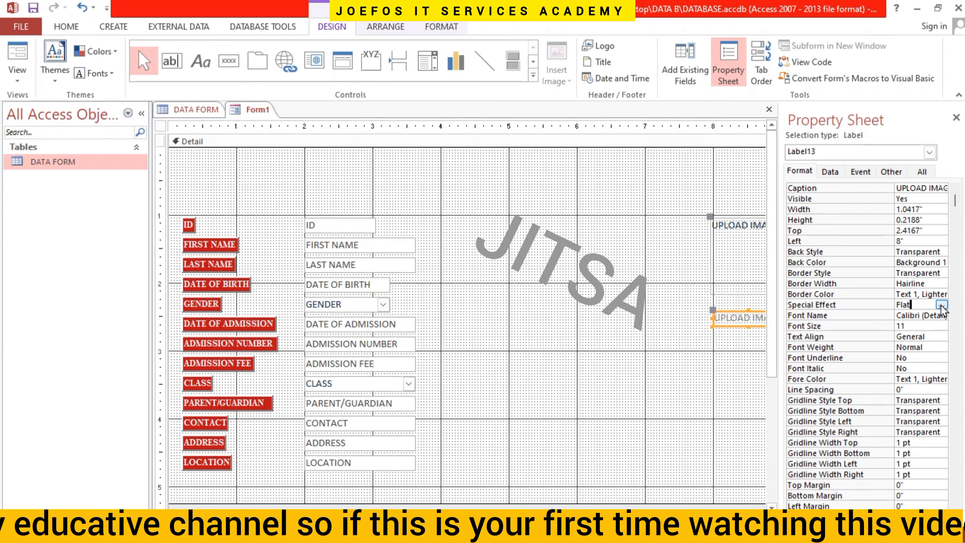
click(941, 304)
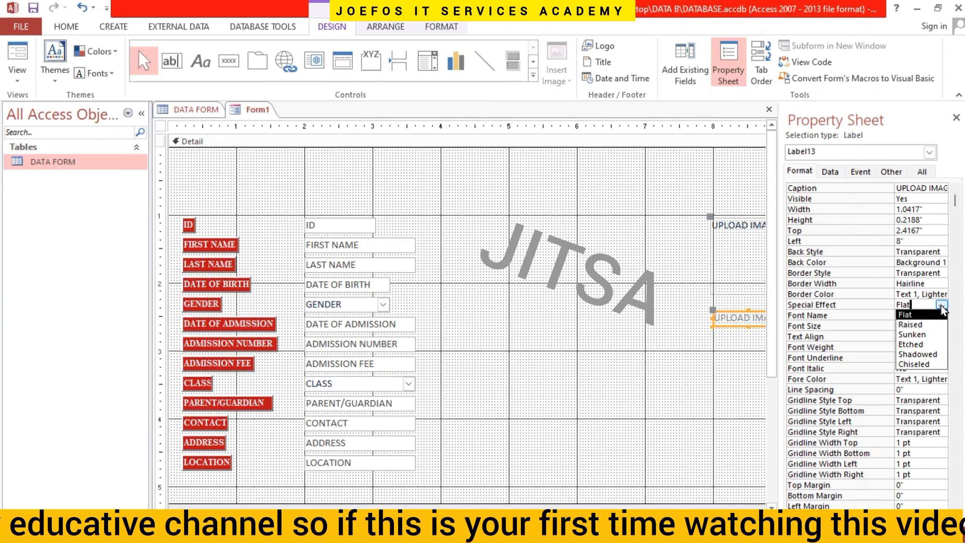
click(917, 321)
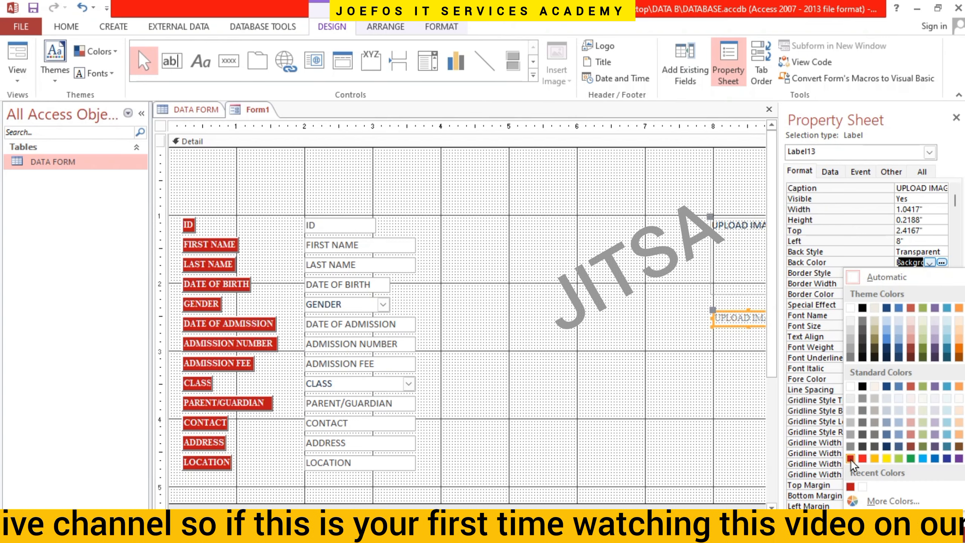
- Fill the UPLOAD IMAGE label with the standard dark red (#BA1419) and open its text colour choices
click(851, 458)
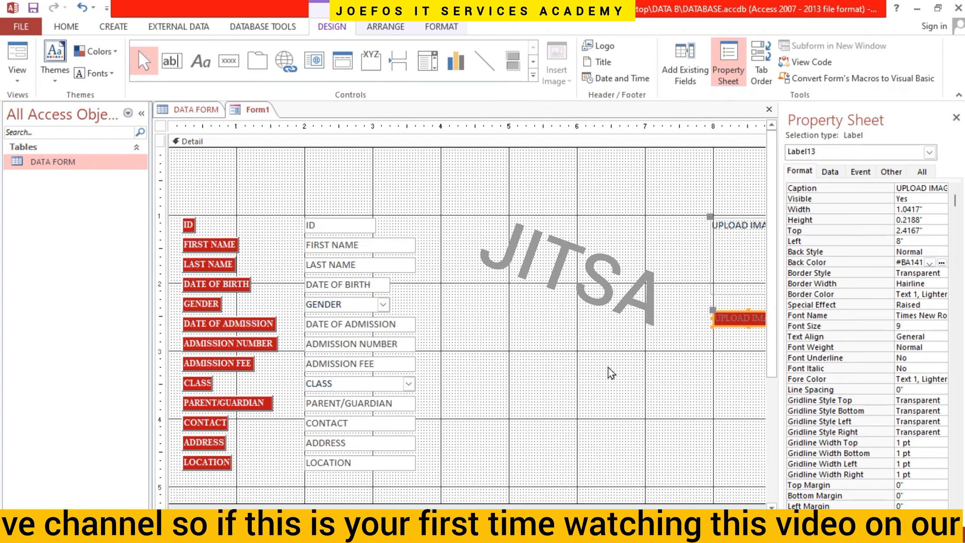
click(943, 379)
click(929, 379)
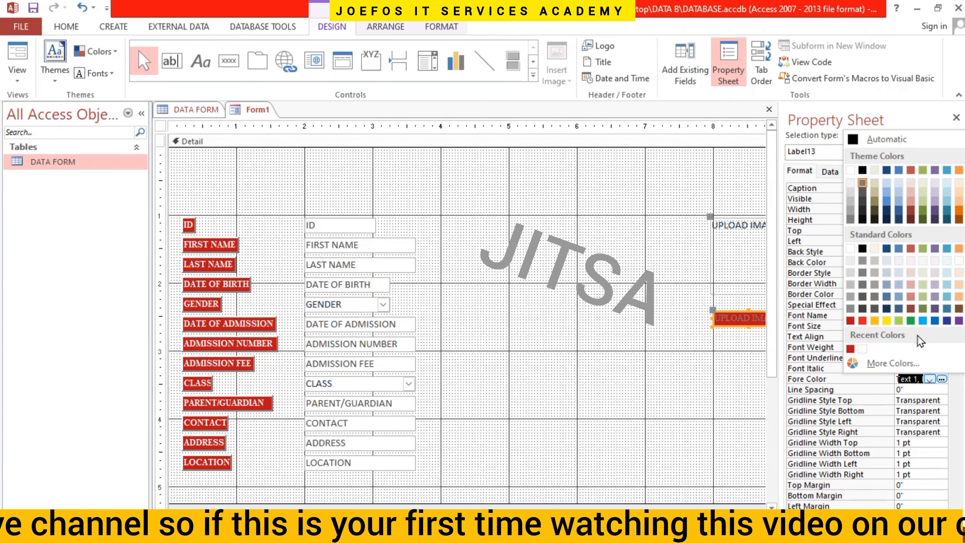
- Set the UPLOAD IMAGE label's font colour to white (Background 1) and its font weight to Bold
click(851, 170)
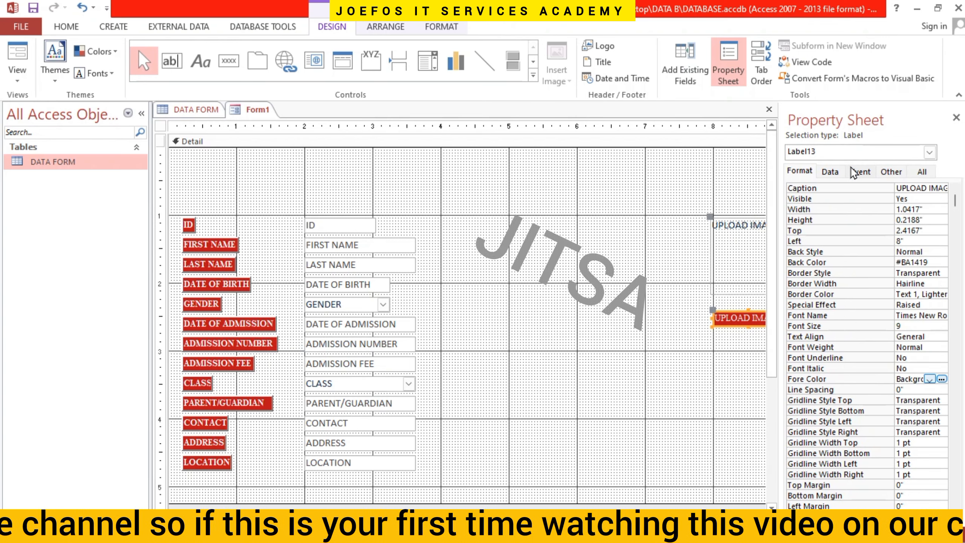
click(940, 348)
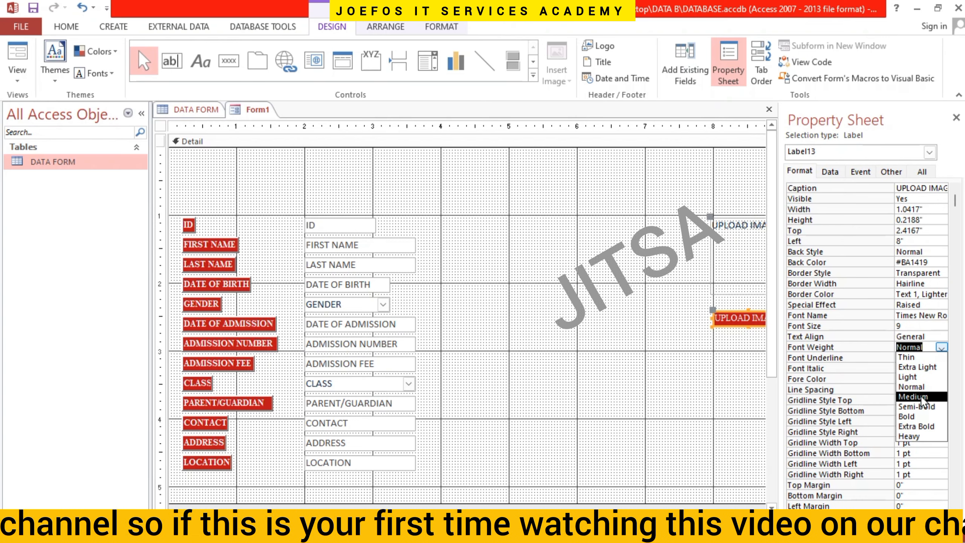
click(912, 416)
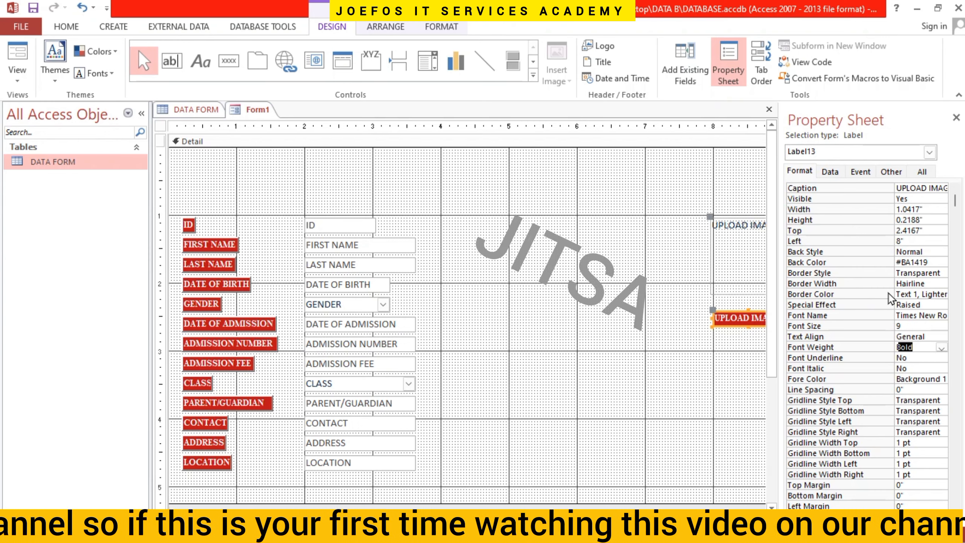
- Set the border colour of the UPLOAD IMAGE label to white (Background 1)
click(919, 294)
click(930, 294)
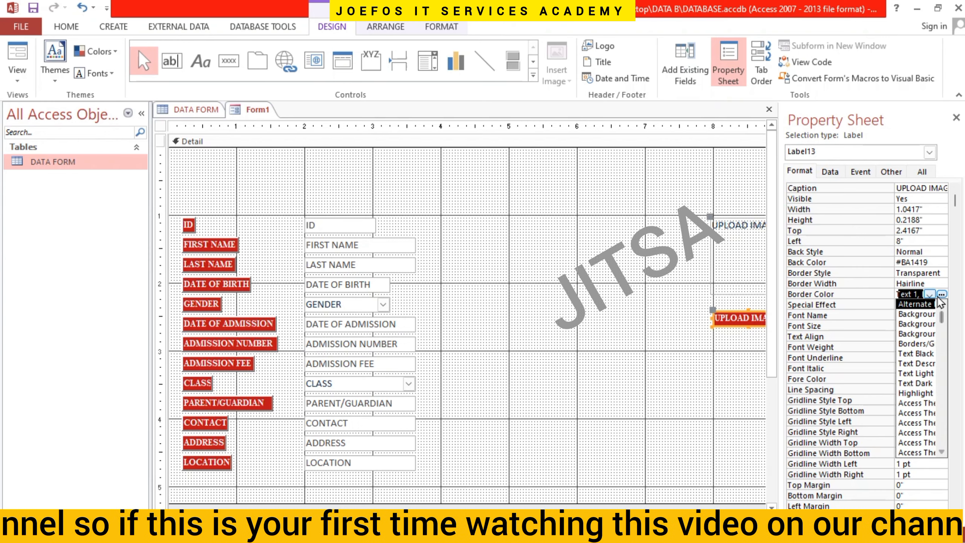
click(942, 294)
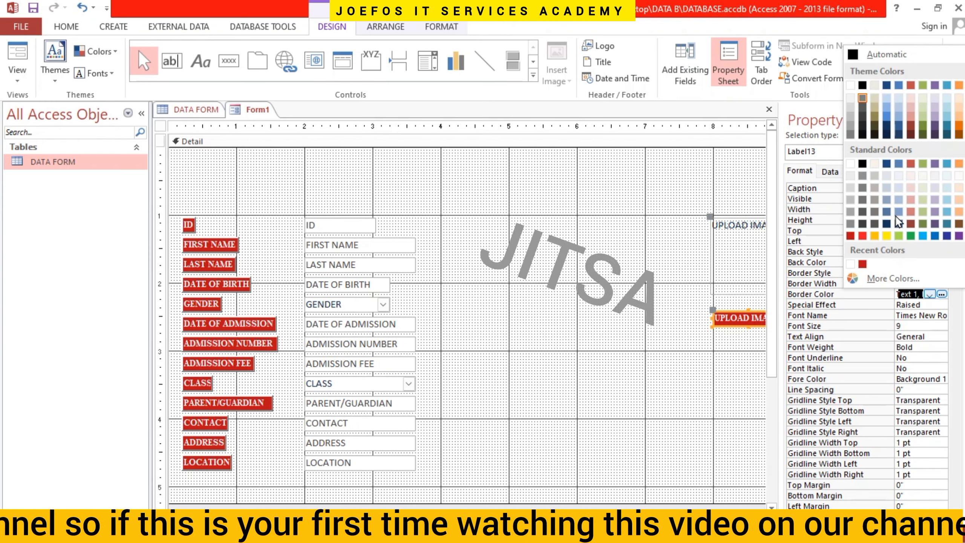
click(851, 86)
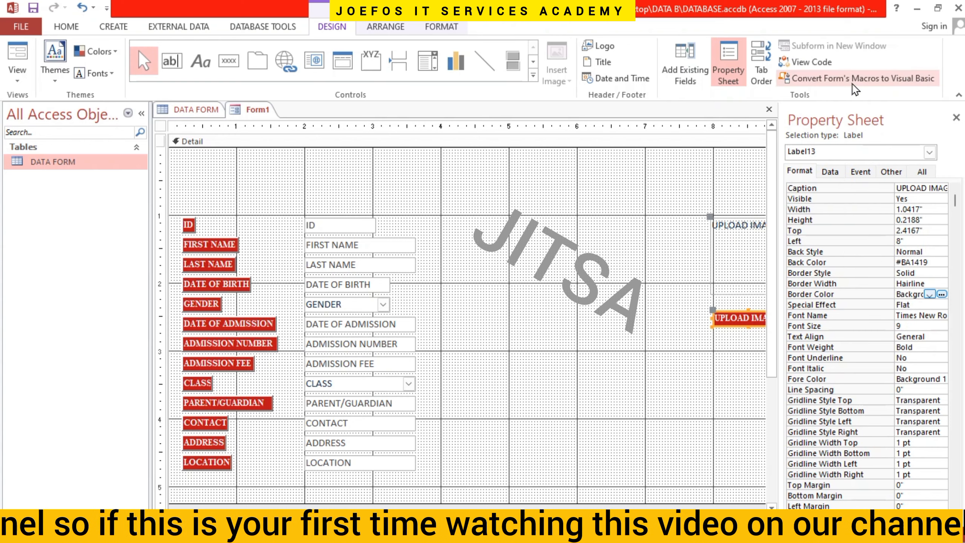
click(678, 296)
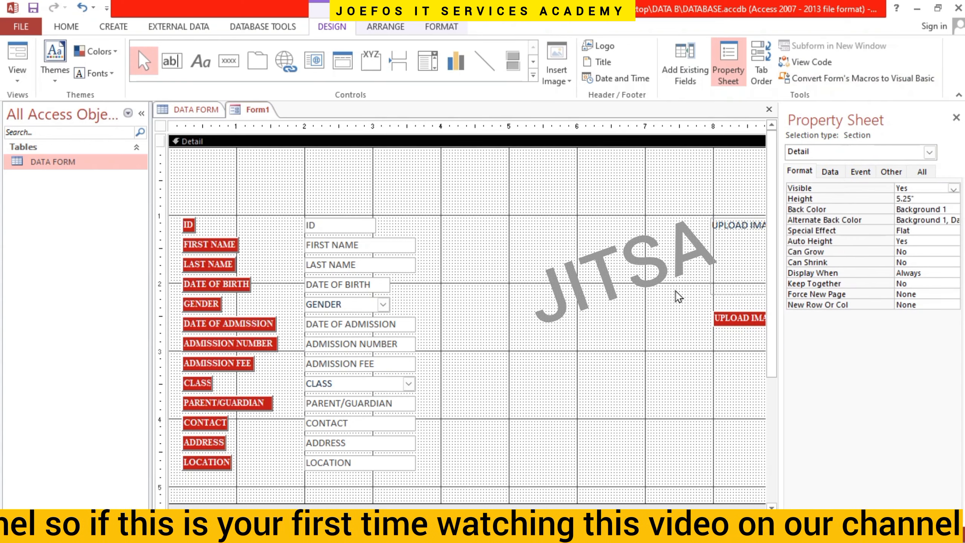
- Give the UPLOAD IMAGE label the Raised special effect
click(723, 315)
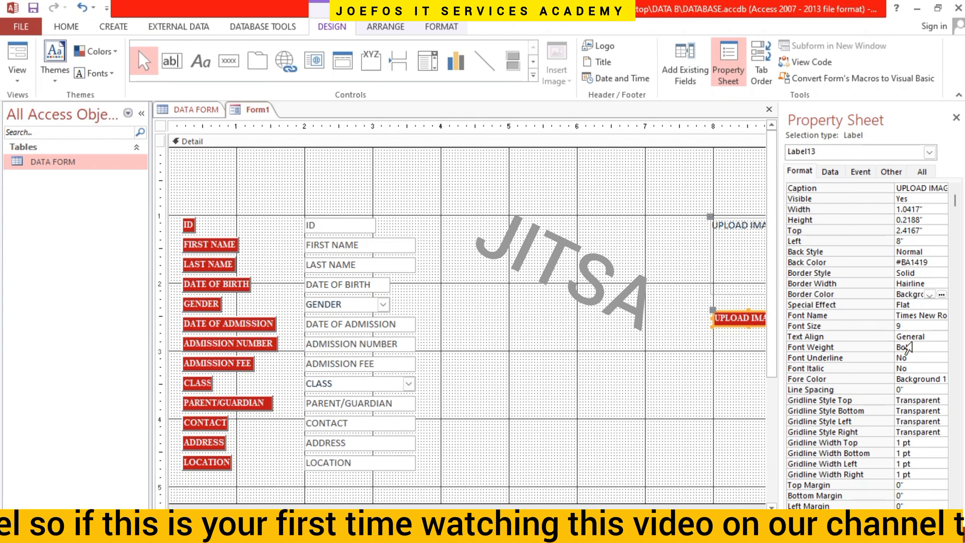
click(941, 305)
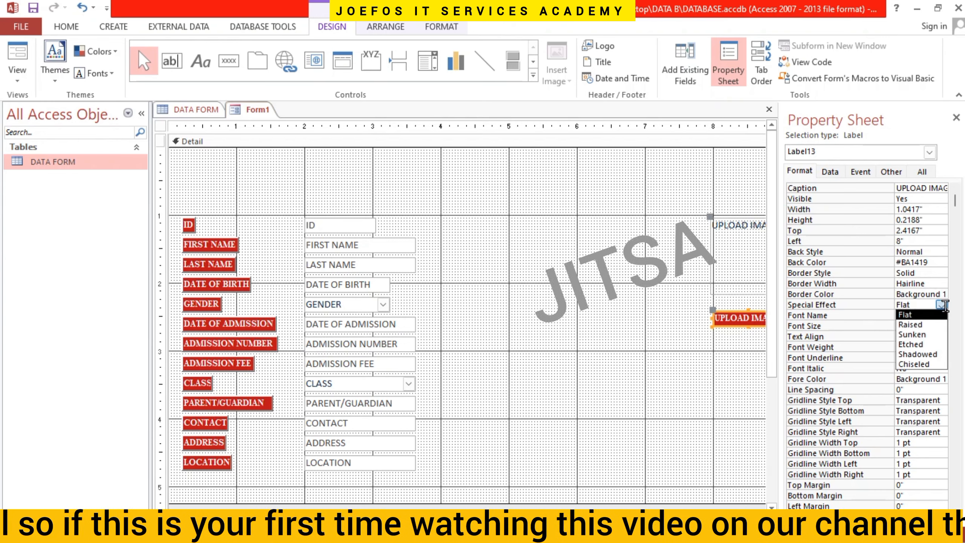
click(918, 324)
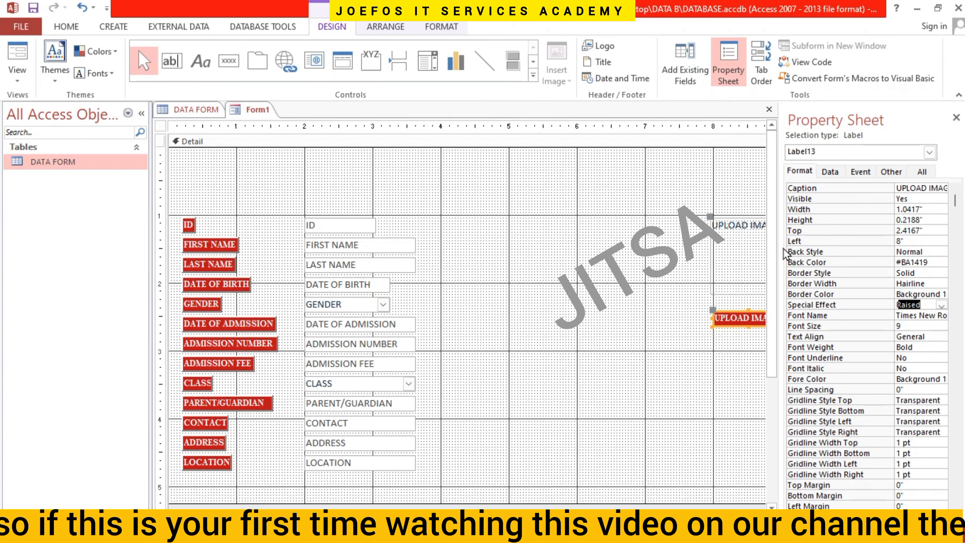
click(661, 270)
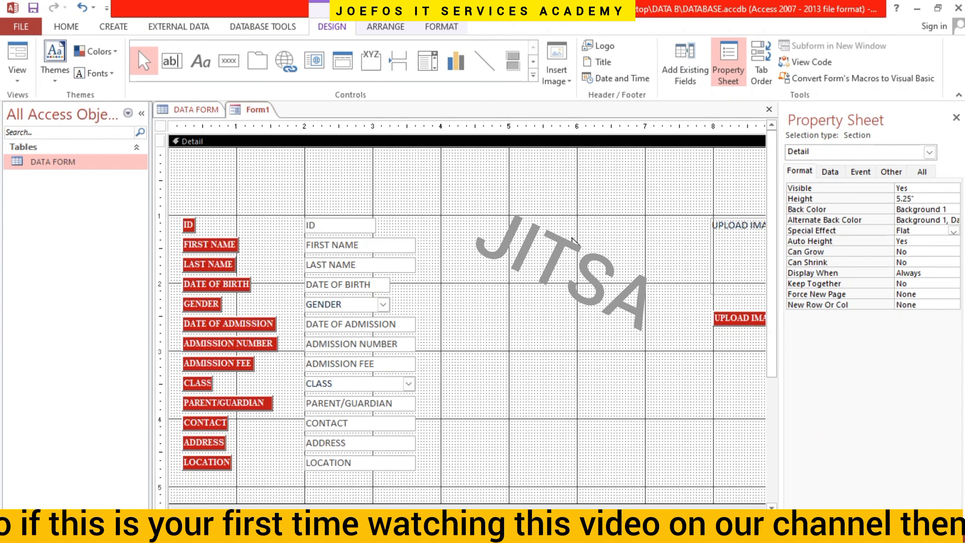
- Apply the Sunken special effect to all the entry fields from ID through LOCATION together
mouse_move(285, 202)
mouse_down()
mouse_move(322, 209)
mouse_move(444, 426)
mouse_move(492, 478)
mouse_up()
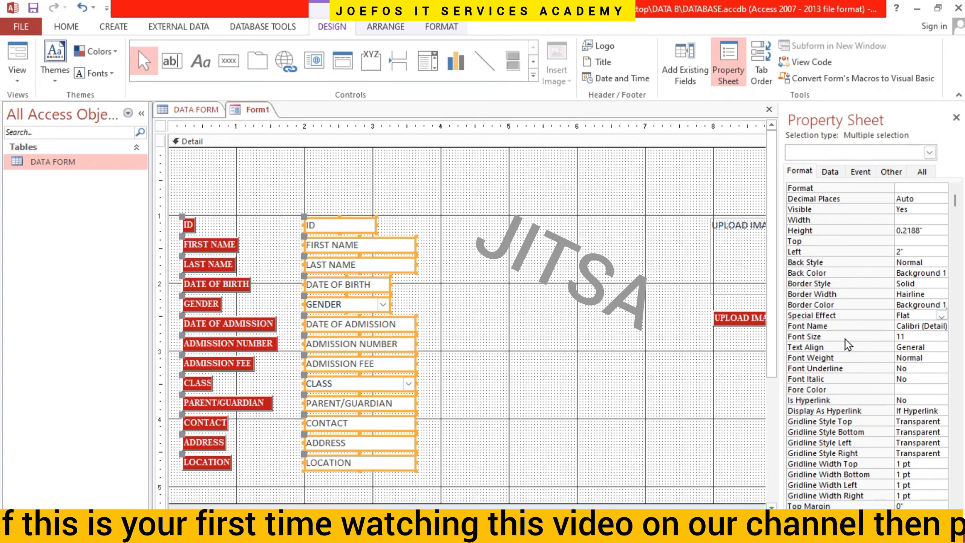
click(944, 316)
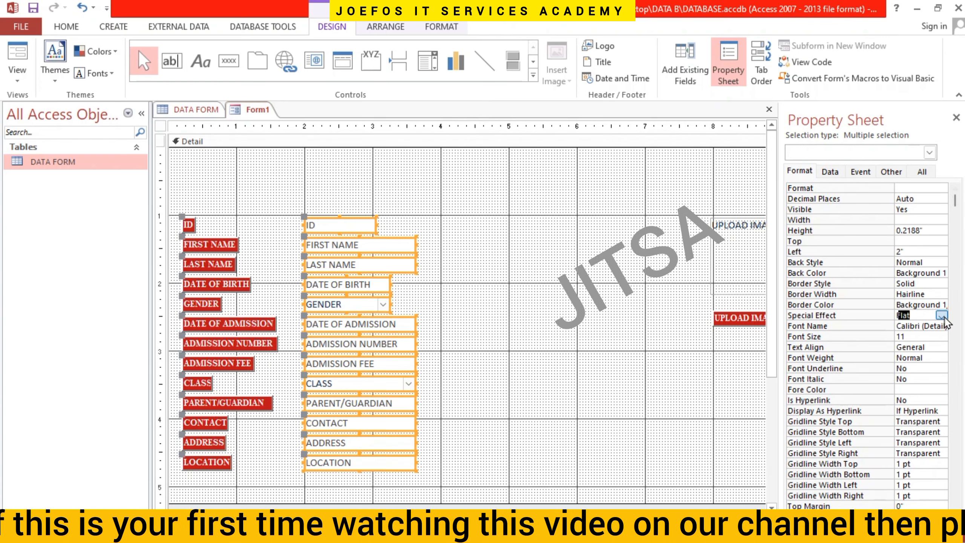
click(942, 316)
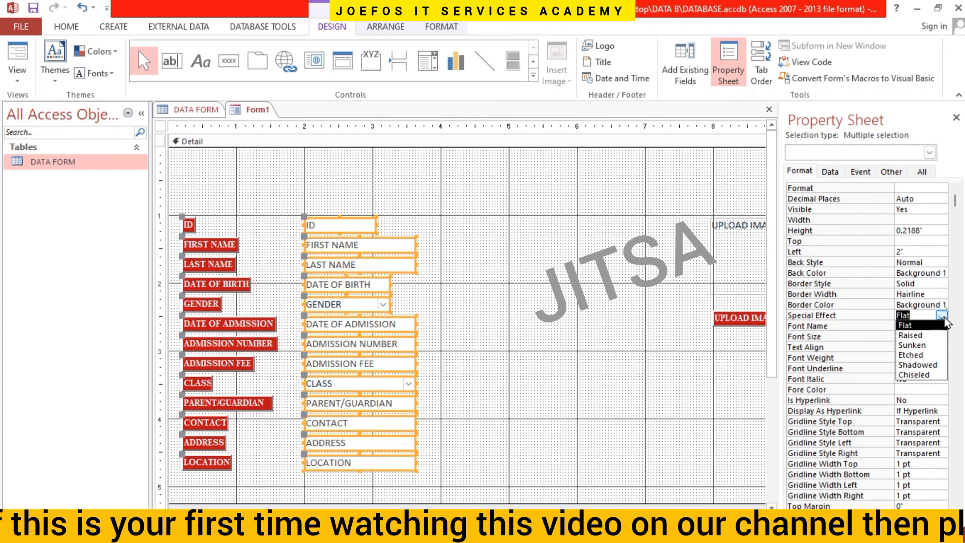
click(923, 345)
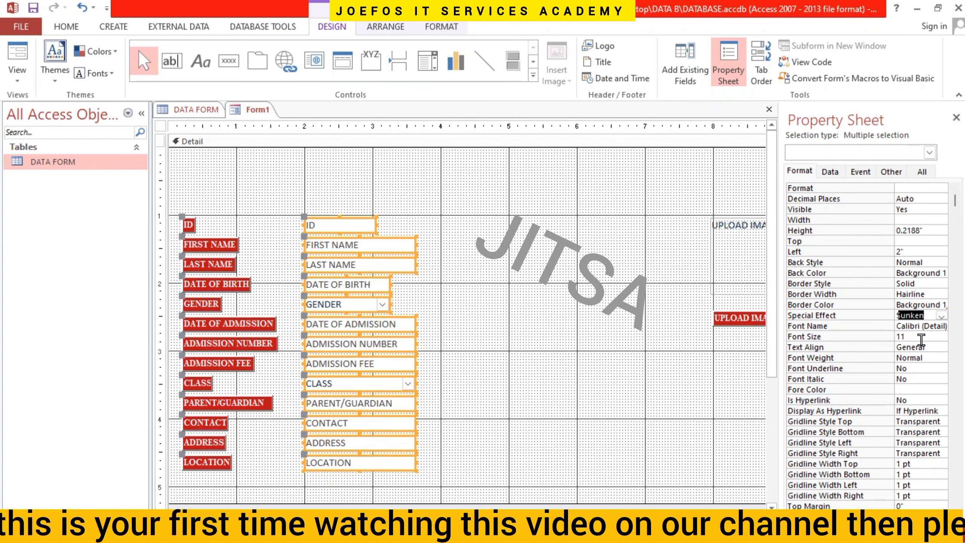
- Apply the Sunken special effect to the UPLOAD IMAGE attachment box
click(743, 275)
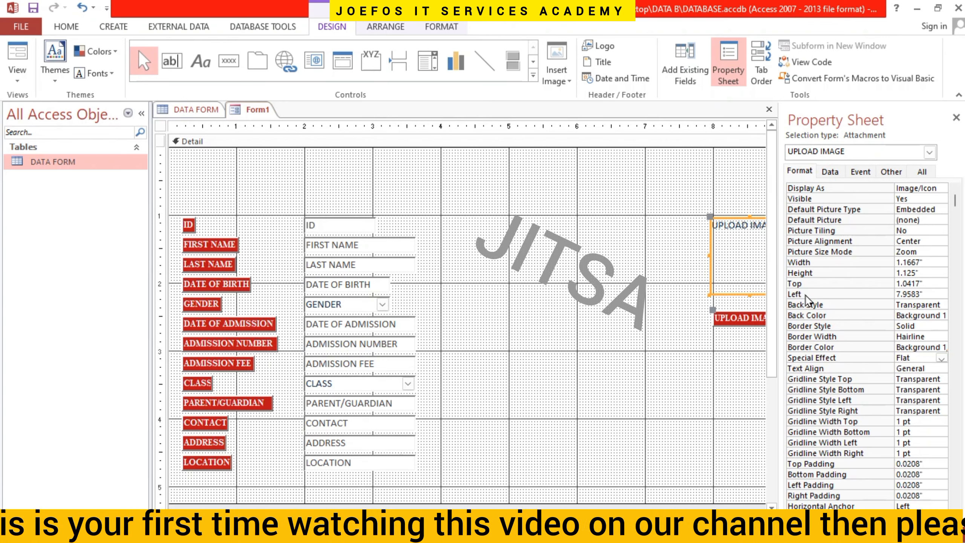
click(942, 358)
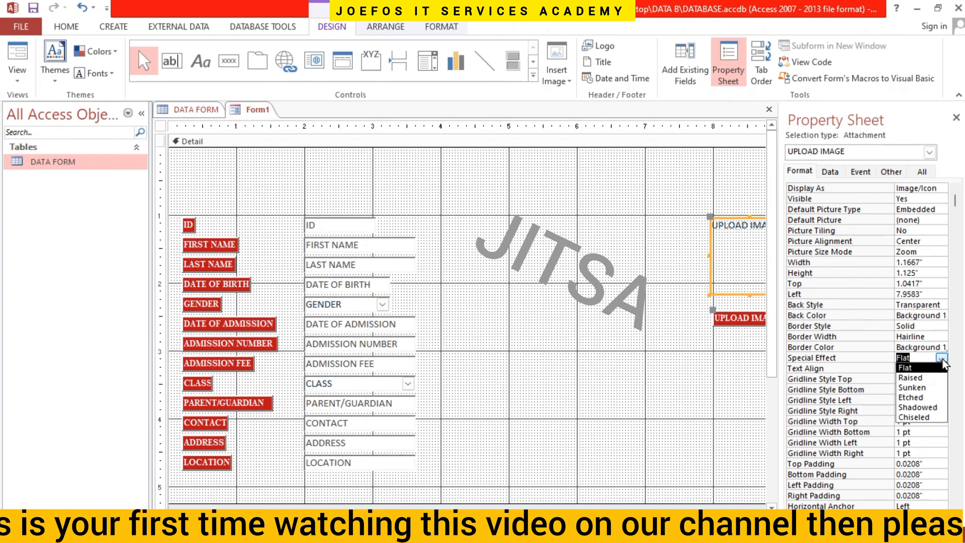
click(916, 388)
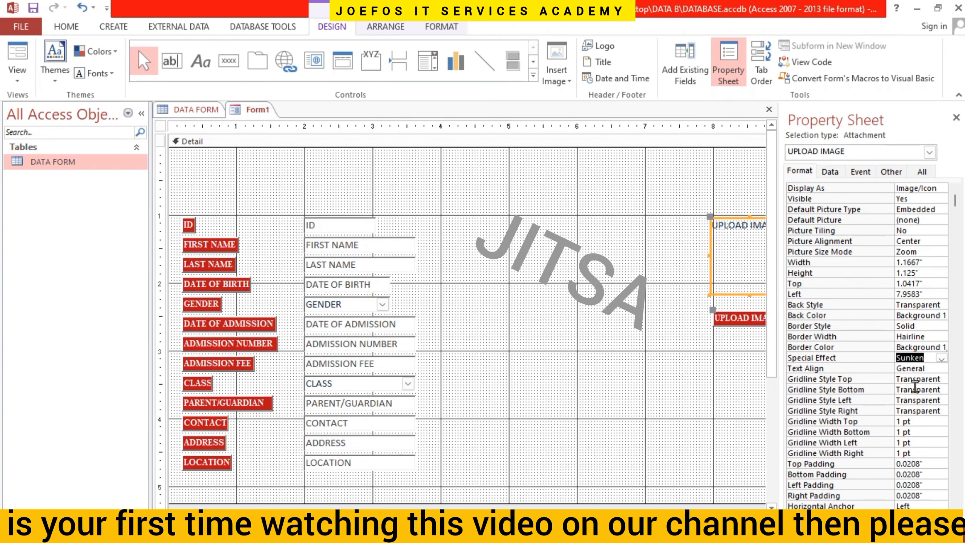
click(656, 329)
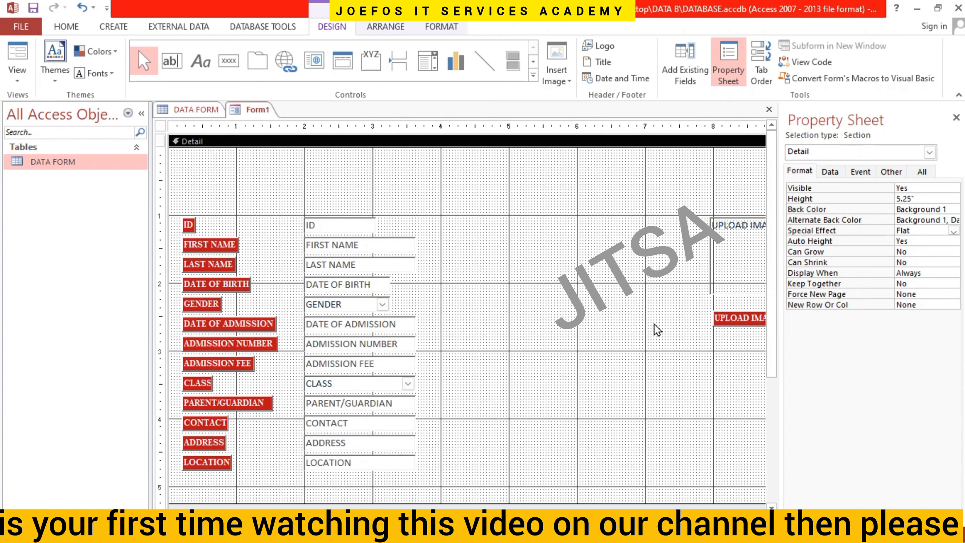
- Fill the UPLOAD IMAGE attachment box with a white background colour and close the Property Sheet
click(718, 238)
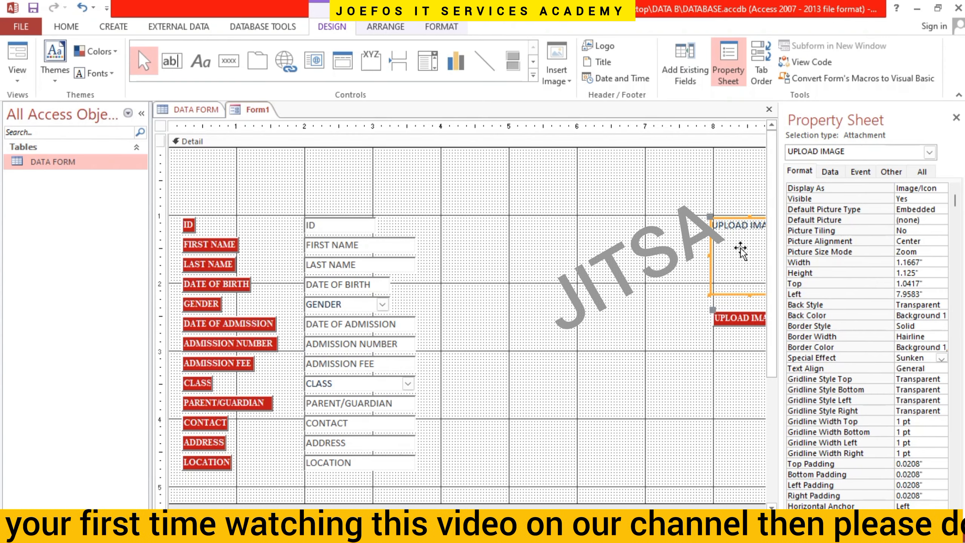
click(946, 317)
click(930, 315)
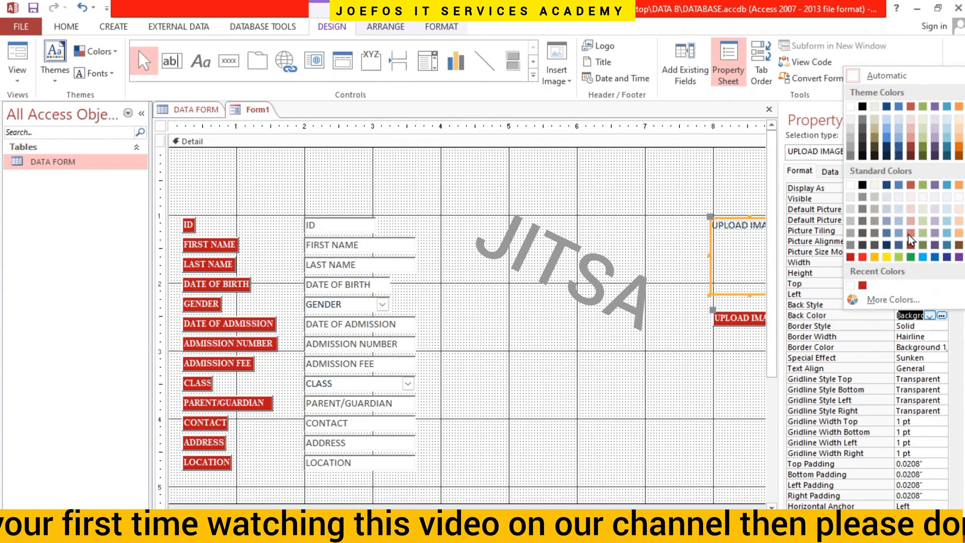
click(851, 107)
scroll(660, 220, right, 10)
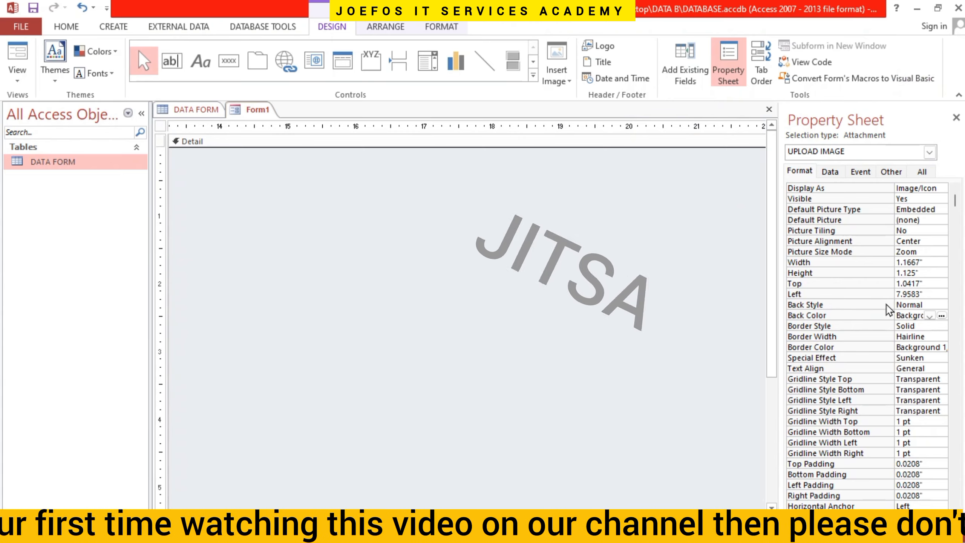
click(956, 117)
scroll(823, 449, left, 10)
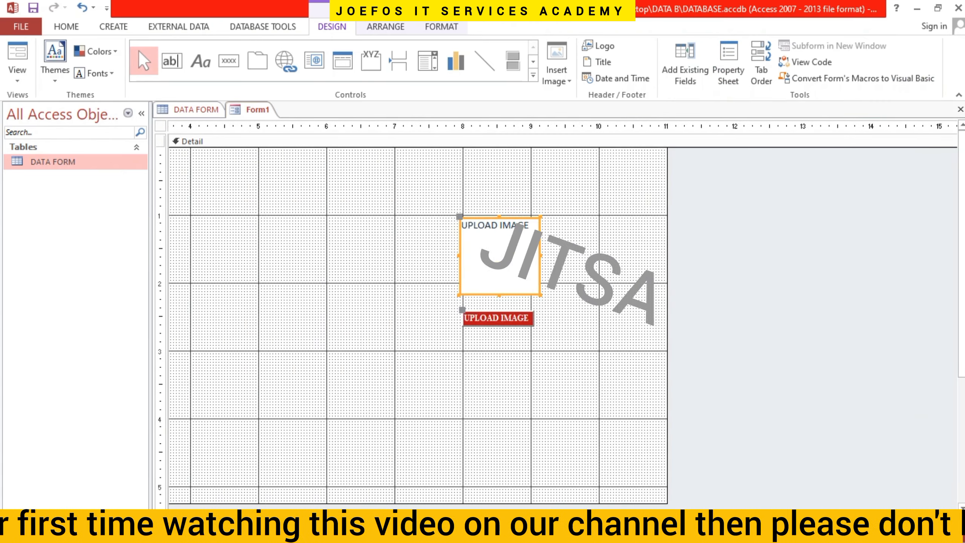
scroll(563, 325, left, 2)
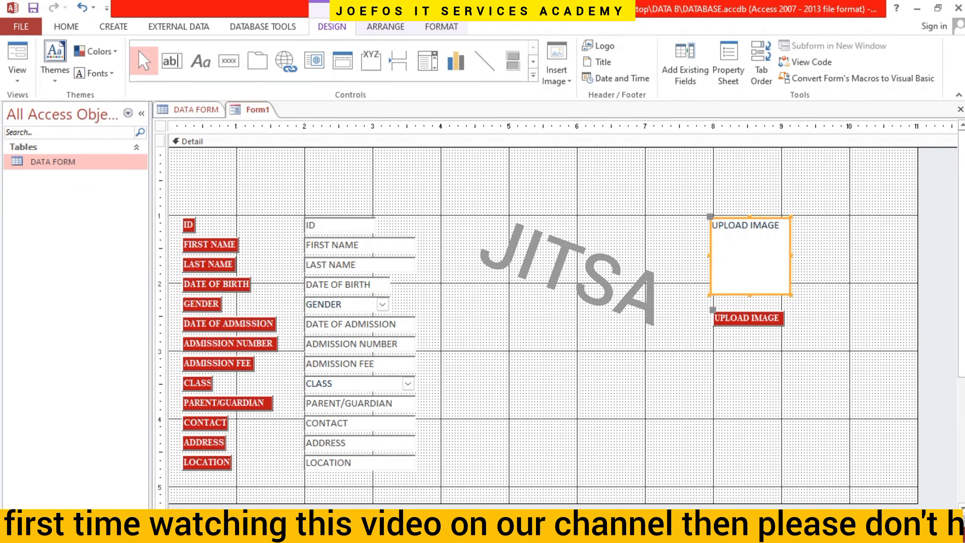
- Save the form under the name Form1 and open it in Form view
click(66, 27)
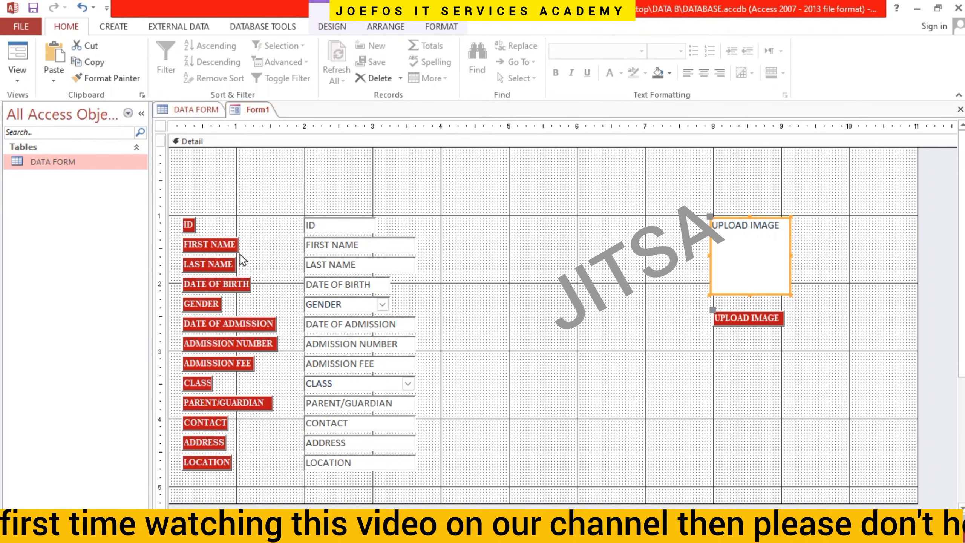
click(33, 7)
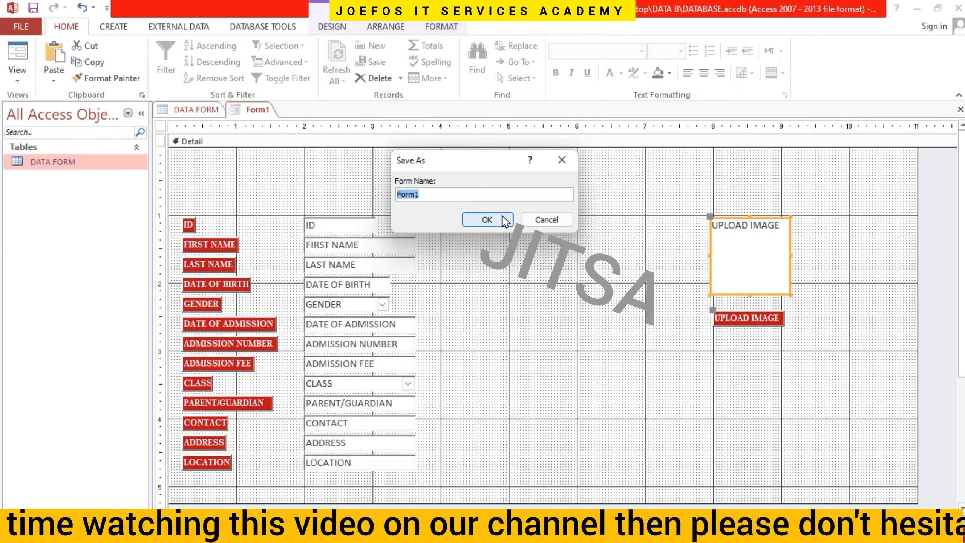
click(487, 220)
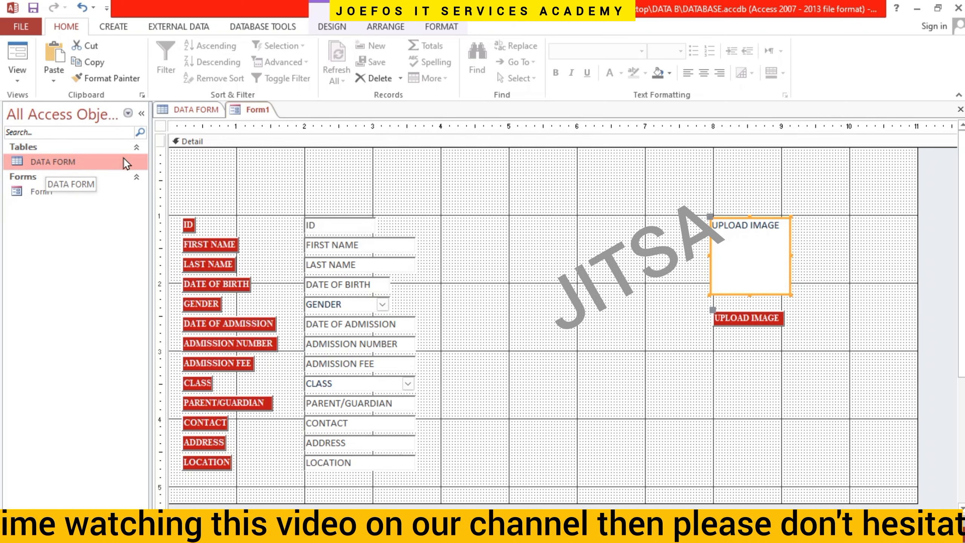
double_click(65, 198)
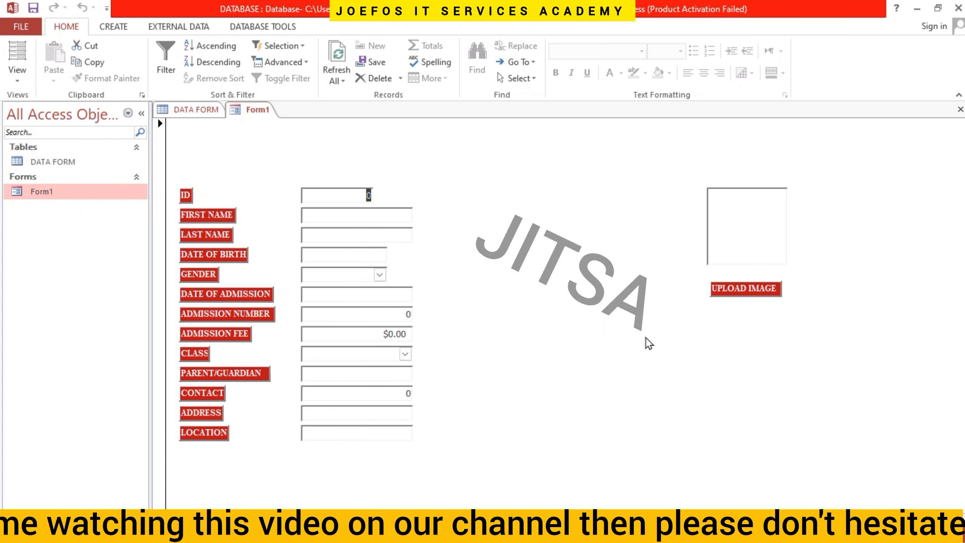
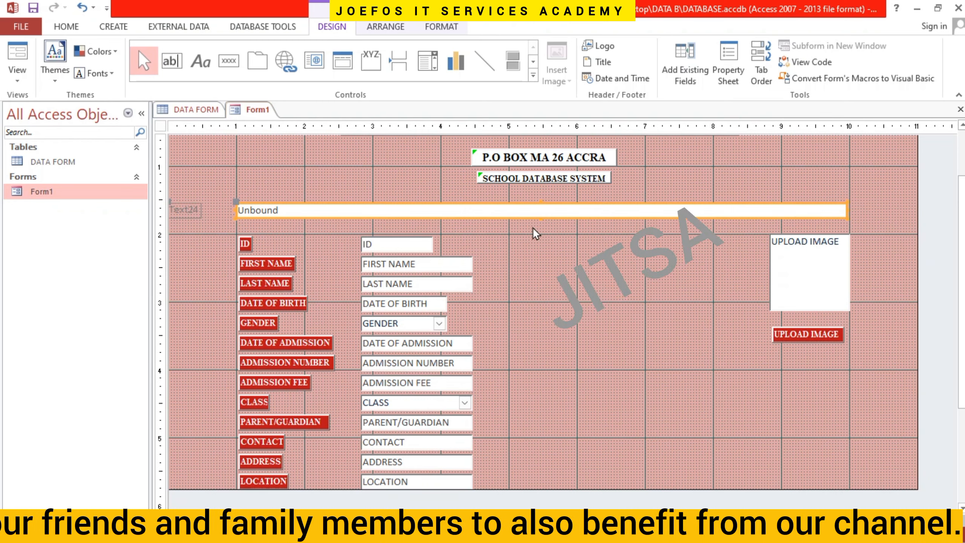
click(541, 216)
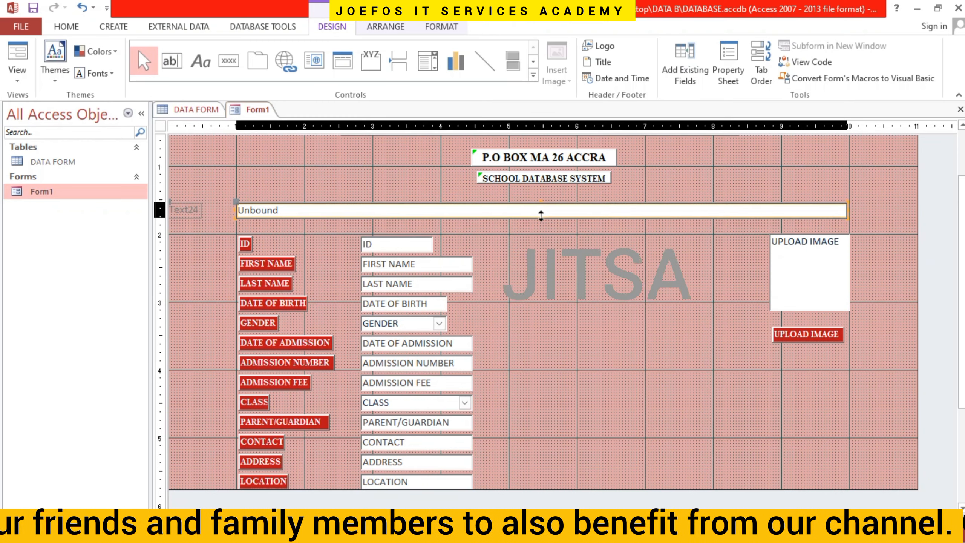
drag(540, 214, 540, 205)
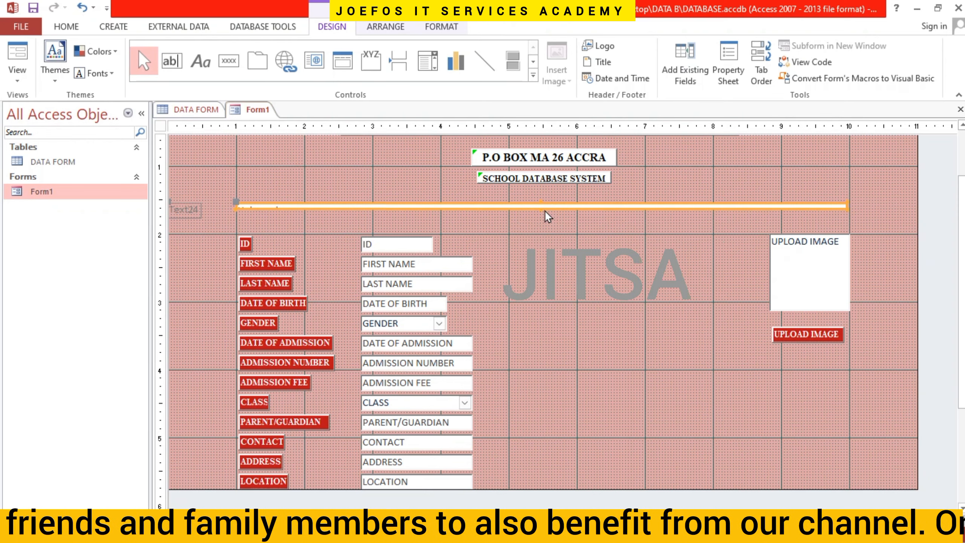
drag(543, 211, 542, 219)
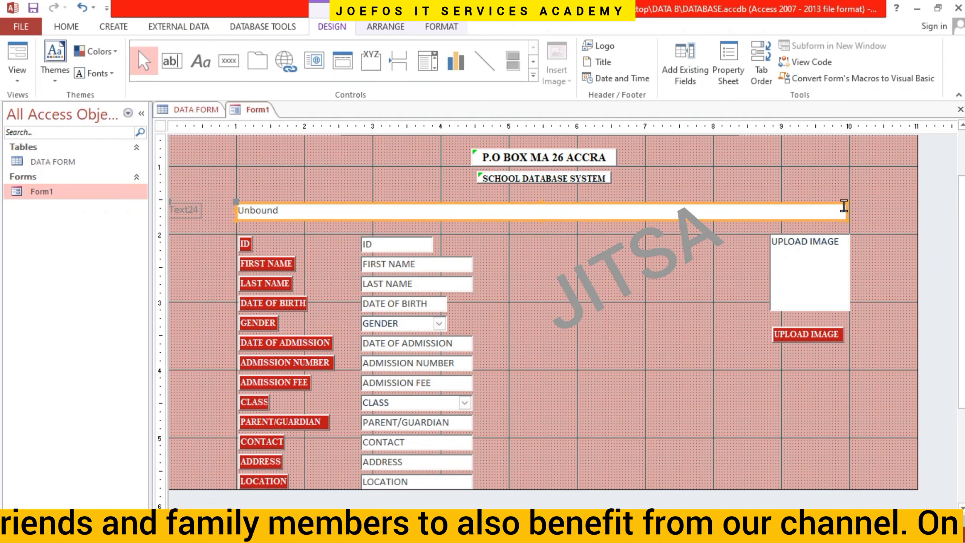
- Widen the unbound text box under SCHOOL DATABASE SYSTEM to about the 10-inch mark and shrink its height to a thin bar
drag(846, 212, 851, 211)
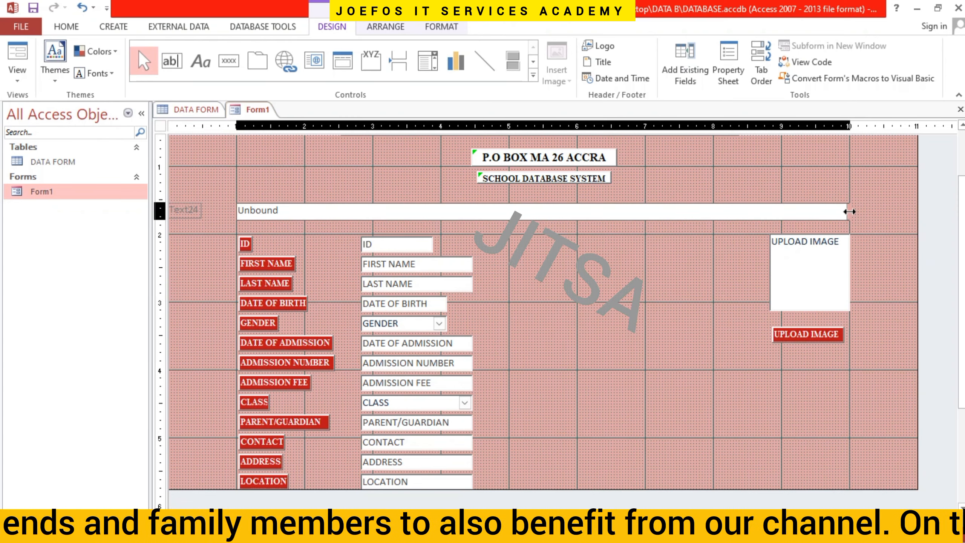
drag(850, 211, 849, 212)
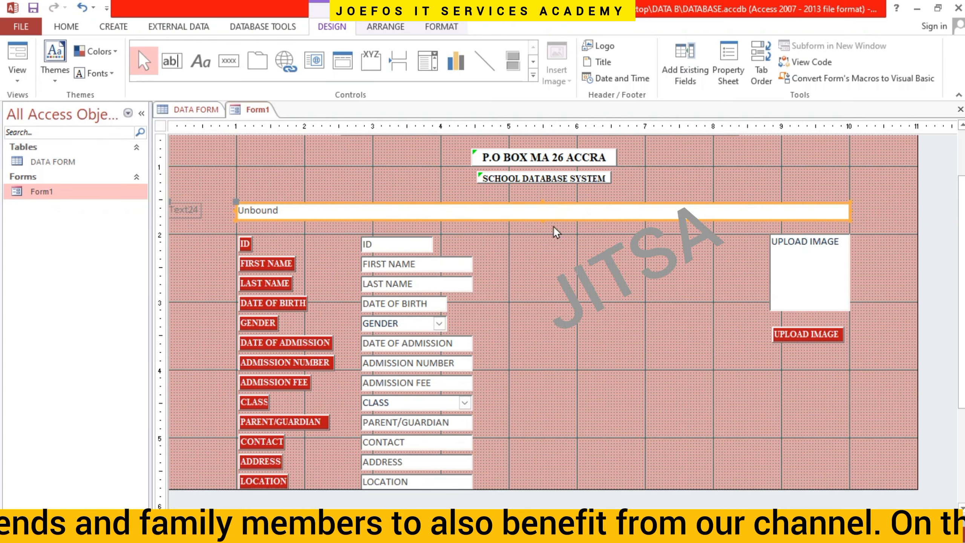
drag(541, 218, 541, 209)
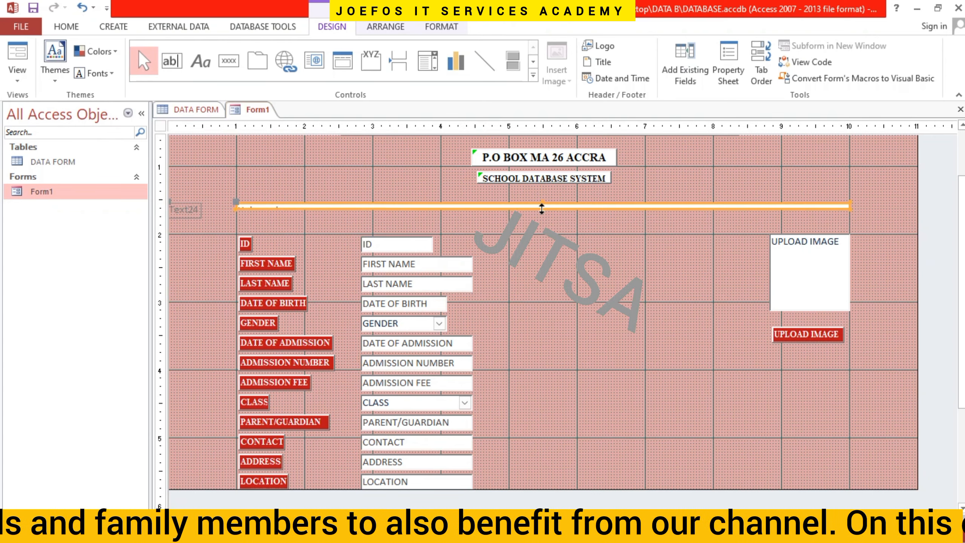
- Cut the Text24 label attached to the thin unbound bar
click(190, 209)
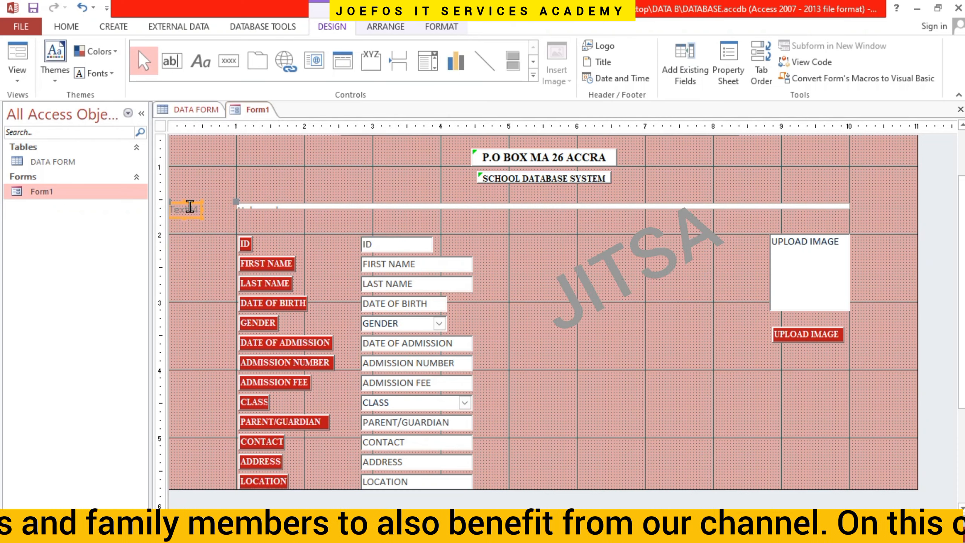
right_click(191, 208)
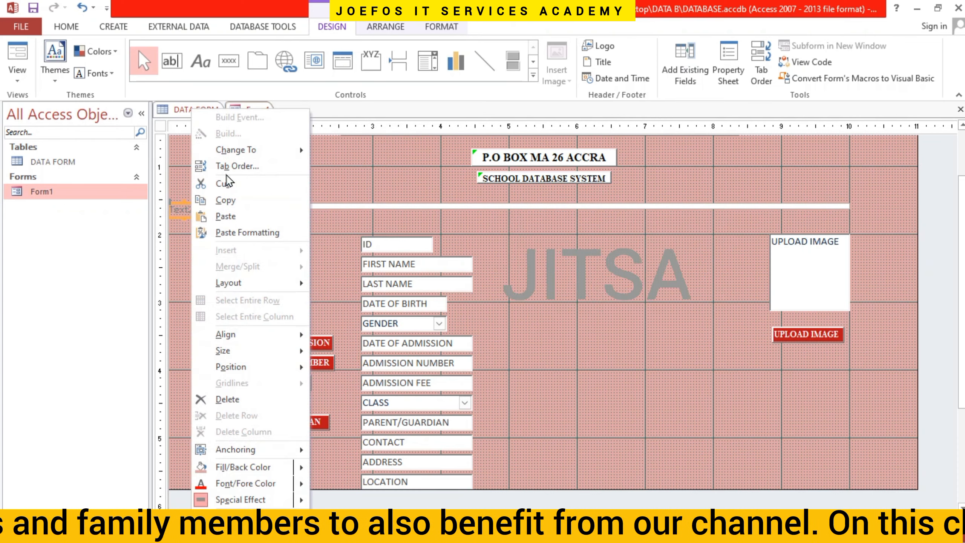
click(227, 185)
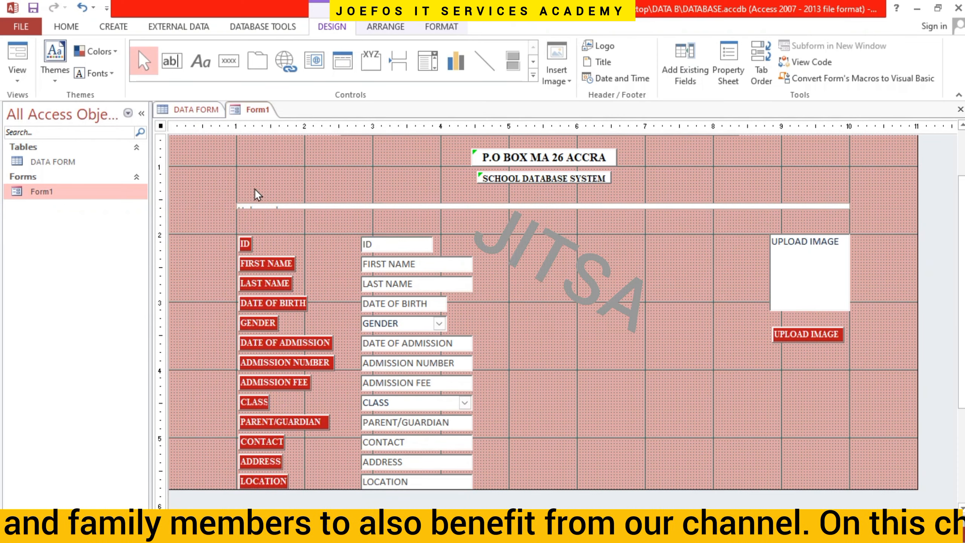
- Fill the thin unbound bar under SCHOOL DATABASE SYSTEM with dark red
click(274, 204)
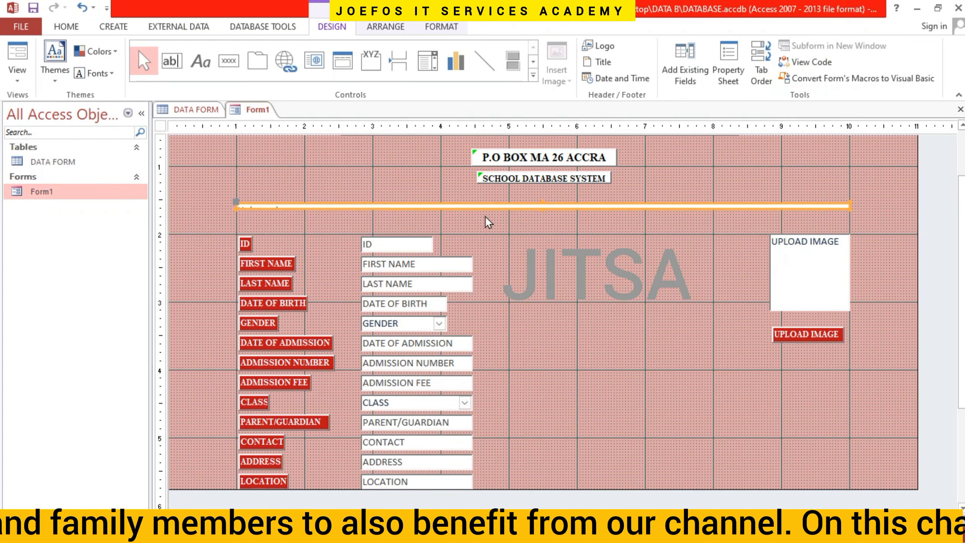
click(66, 26)
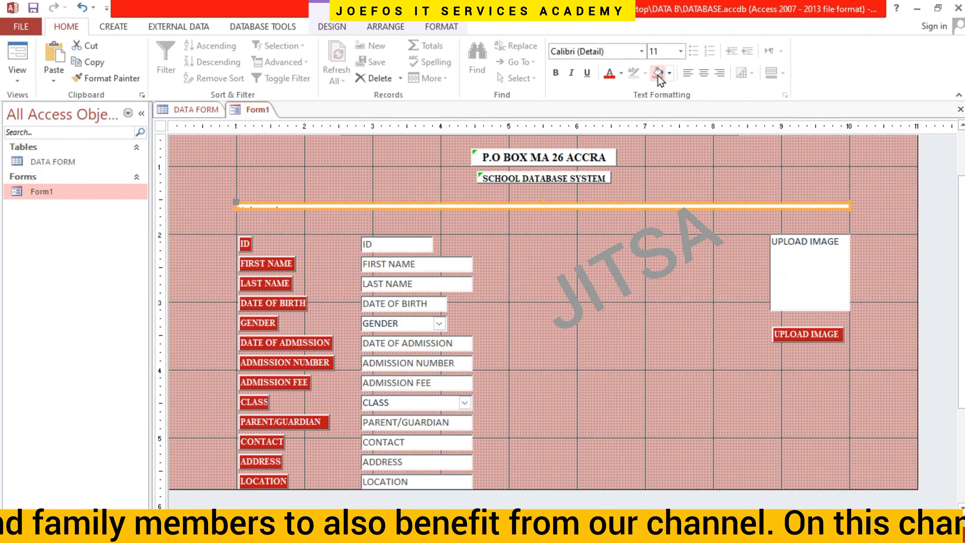
click(669, 73)
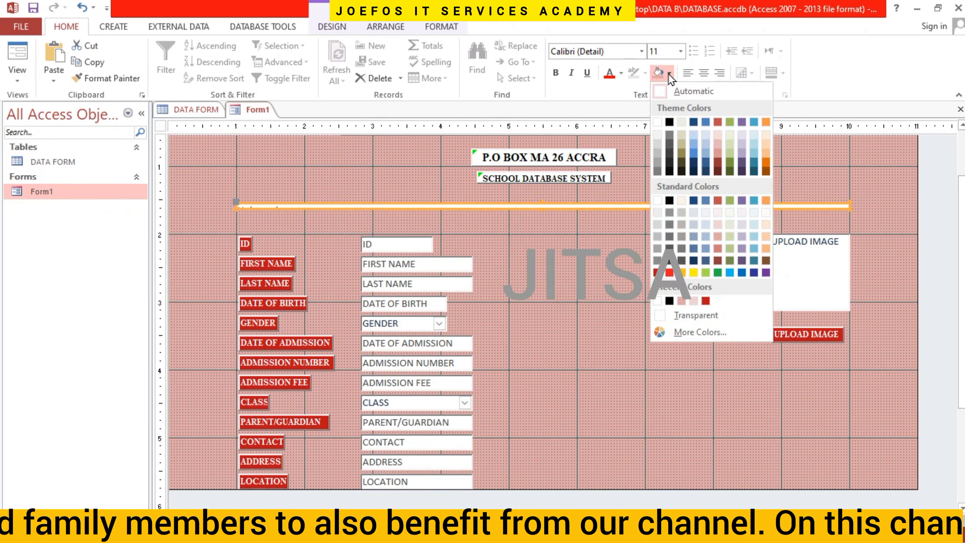
click(655, 272)
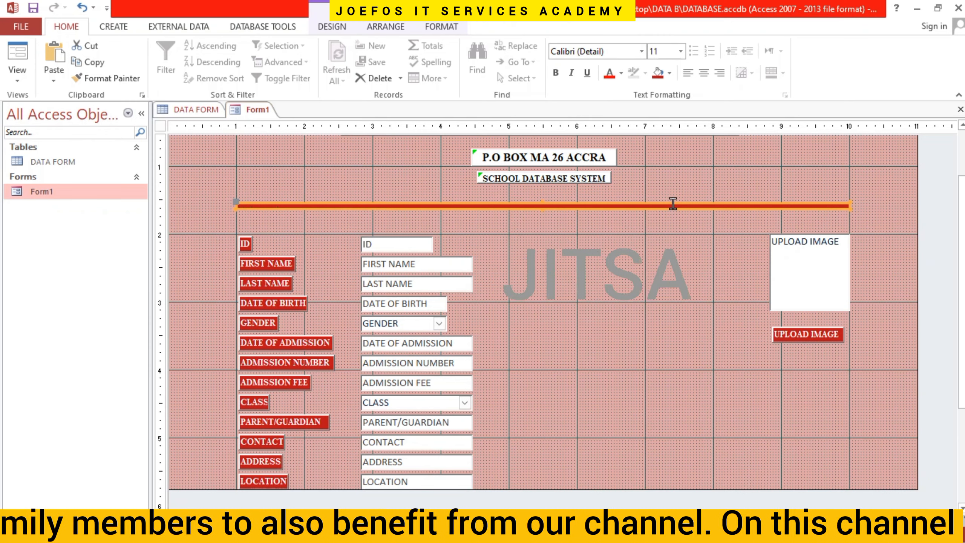
- Paste a copy of the red bar and extend the form's lower edge to just past the 6-inch mark
key(ctrl+v)
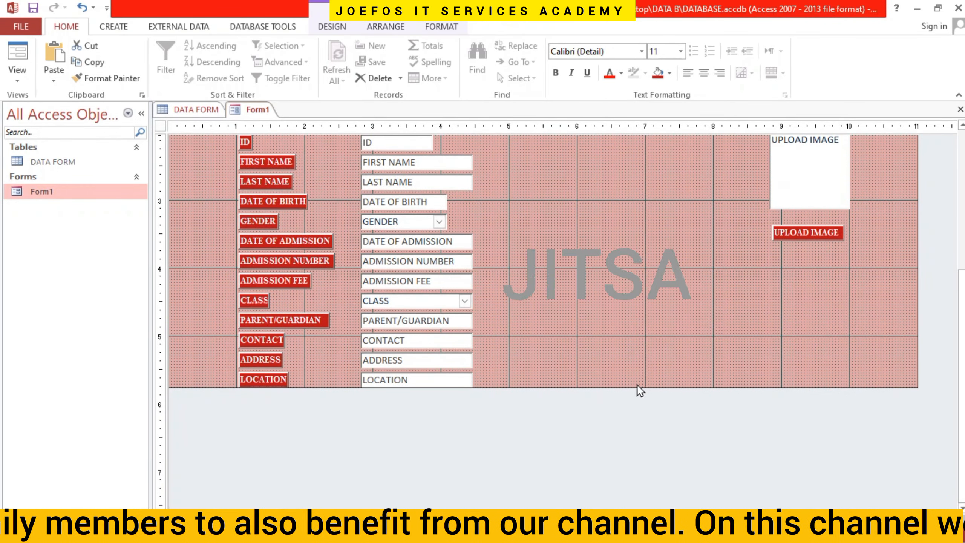
click(609, 365)
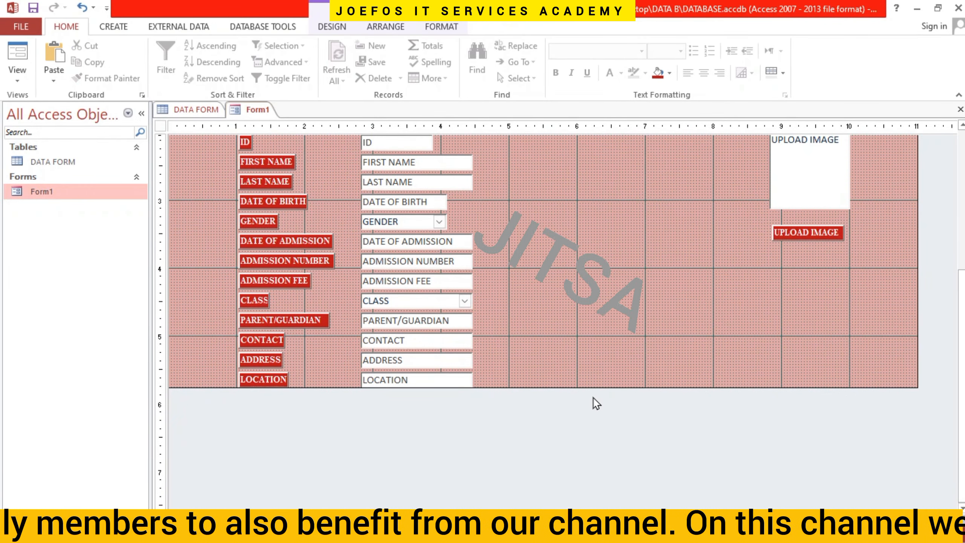
drag(591, 385, 590, 412)
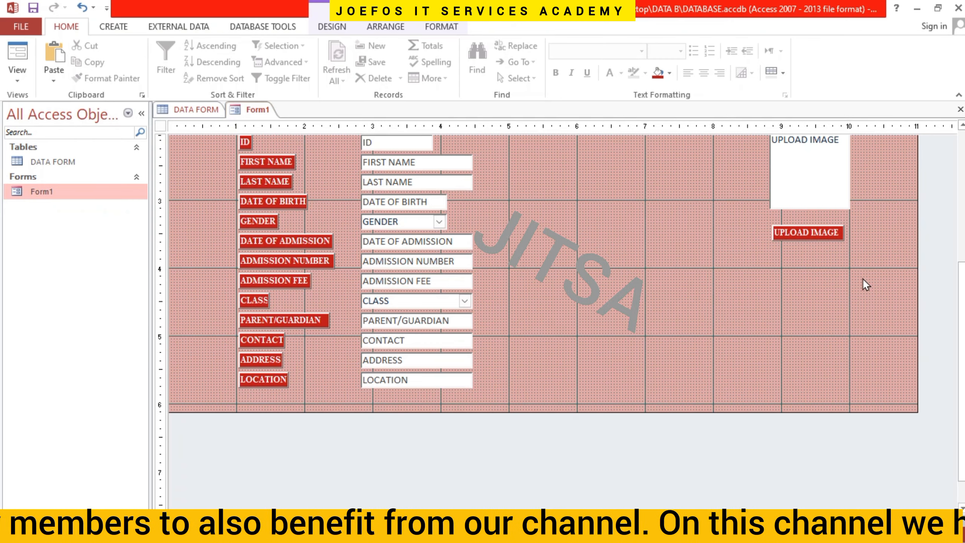
- Move the copied red bar down to just below the LOCATION row
drag(963, 296, 963, 229)
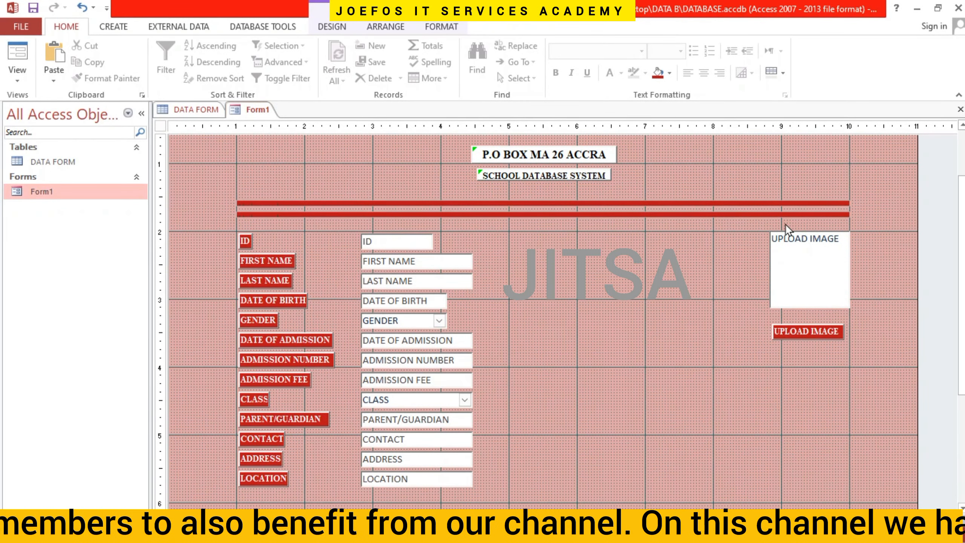
click(629, 211)
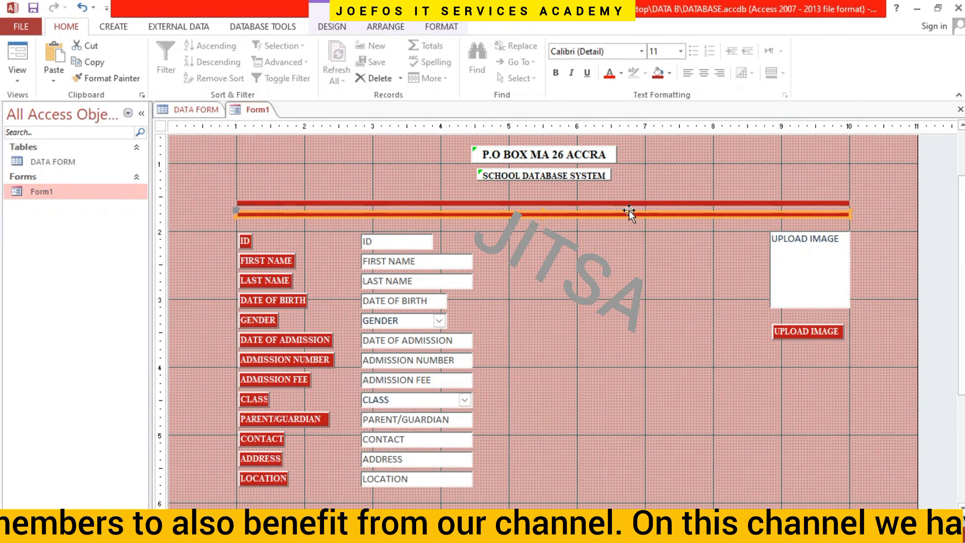
key(Down)
key(Down)
key(Down)
key(Down)
key(Down)
key(Down)
key(Down)
key(Down)
key(Down)
key(Down)
key(Down)
key(Down)
key(Down)
key(Down)
key(Down)
key(Down)
key(Down)
key(Down)
key(Down)
key(Down)
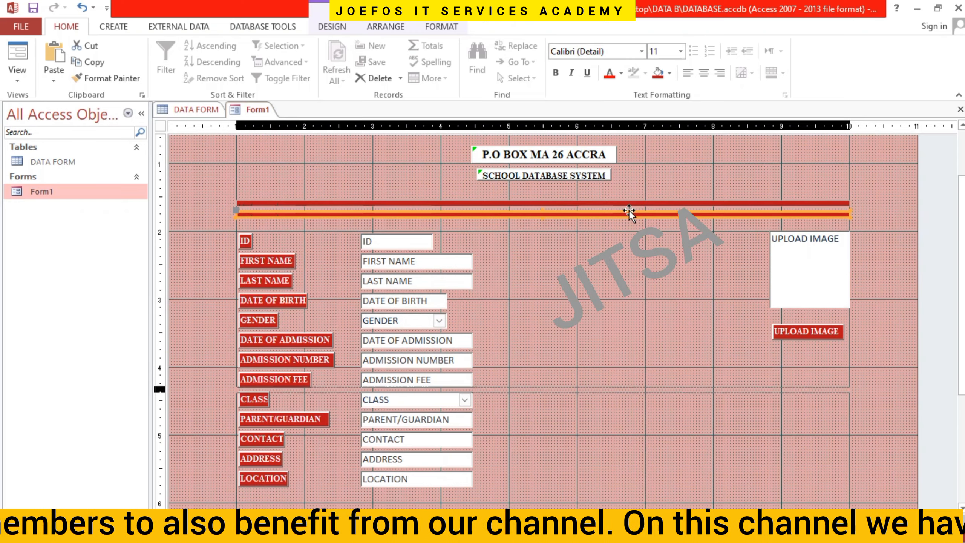
key(Down)
key(Down)
key(Down)
key(Down)
key(Down)
key(Down)
key(Down)
key(Down)
key(Down)
key(Down)
key(Down)
key(Down)
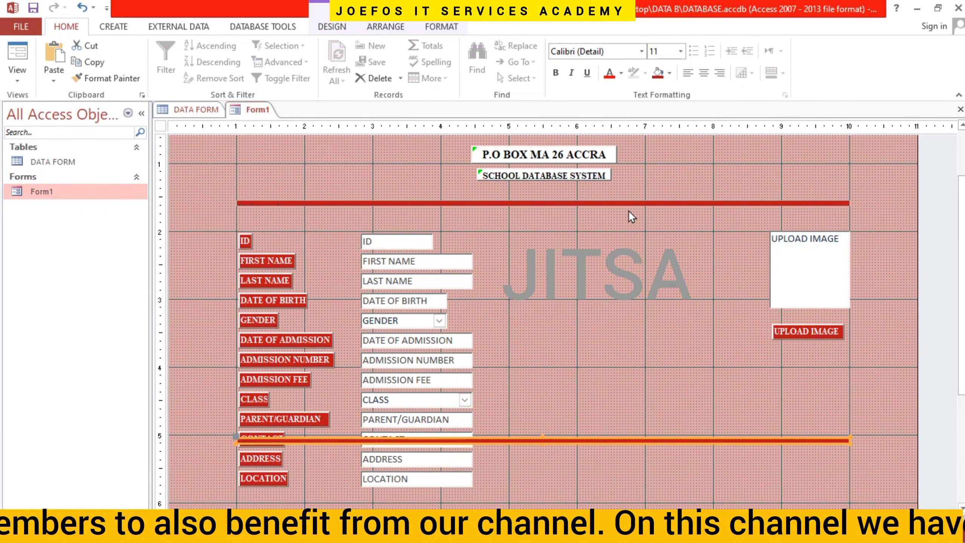
key(Down)
key(Down)
key(Down)
key(Down)
key(Down)
key(Down)
key(Down)
key(Down)
key(Down)
key(Down)
key(Down)
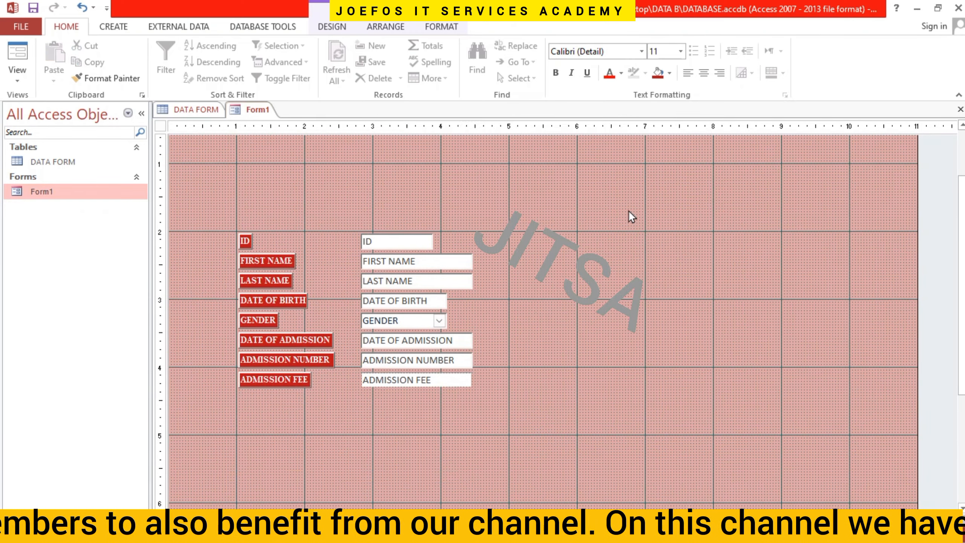
key(Down)
key(Down)
key(Down)
key(Down)
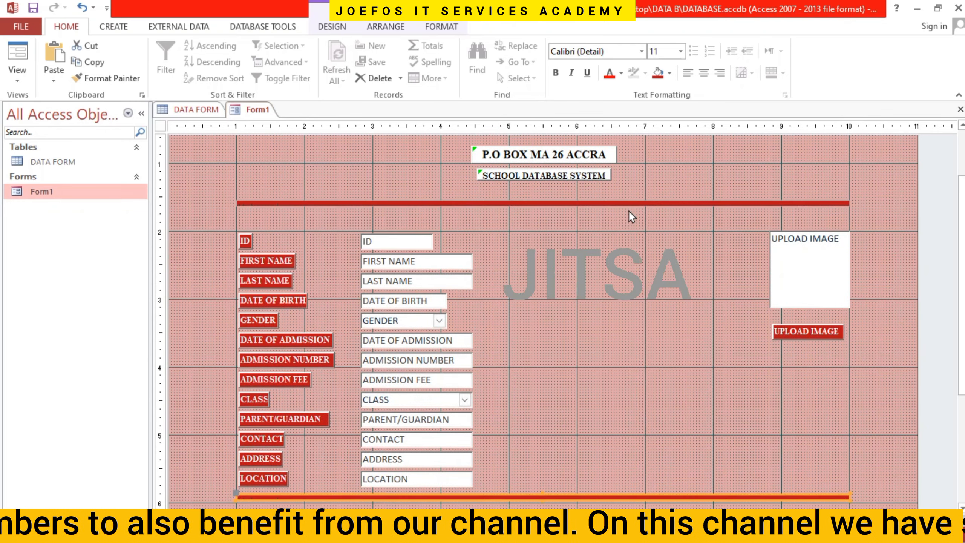
click(700, 225)
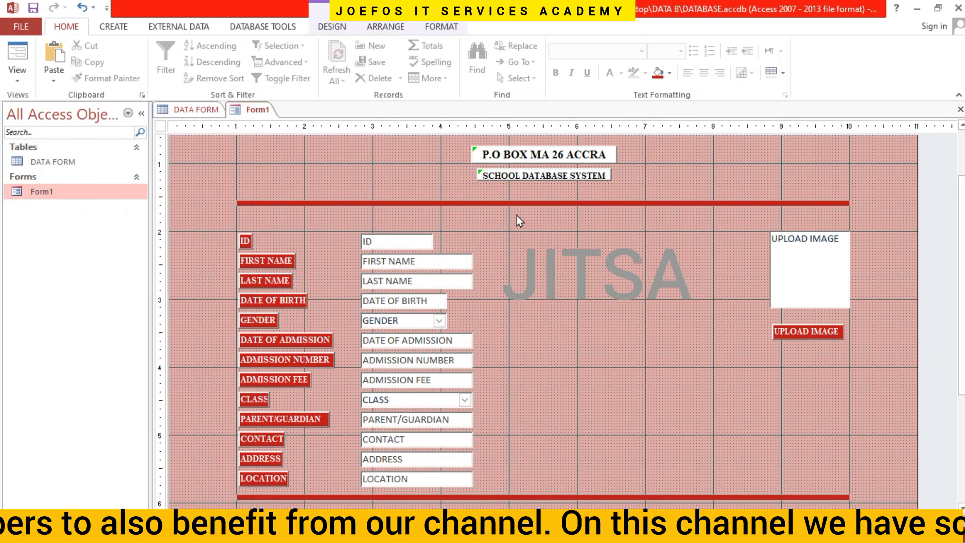
- Reduce the height of the red bar under SCHOOL DATABASE SYSTEM to a thin line
click(502, 204)
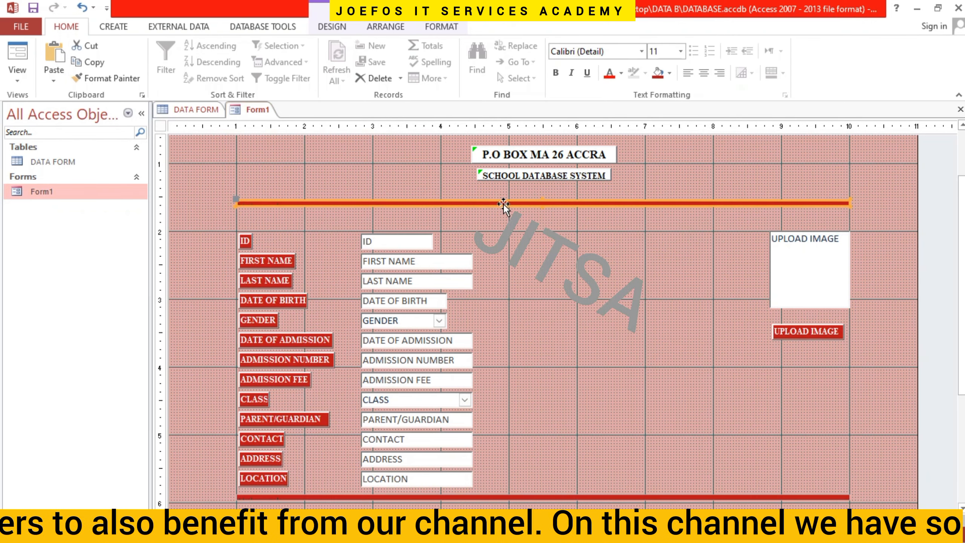
click(542, 202)
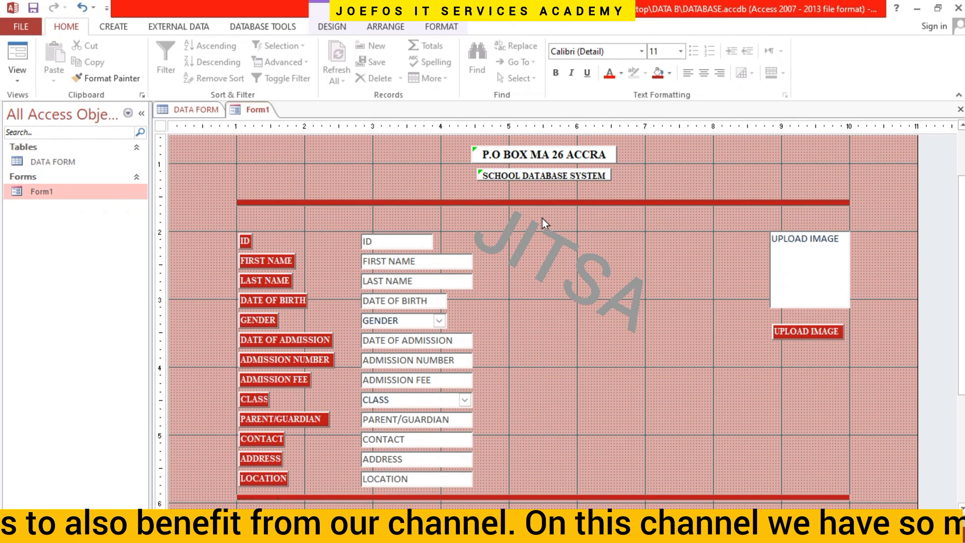
click(541, 217)
click(537, 203)
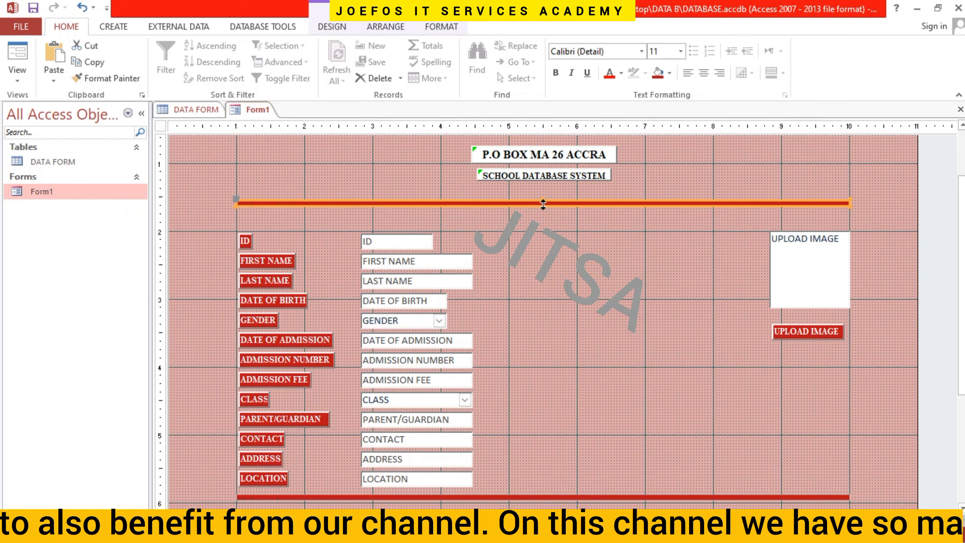
drag(543, 207, 543, 201)
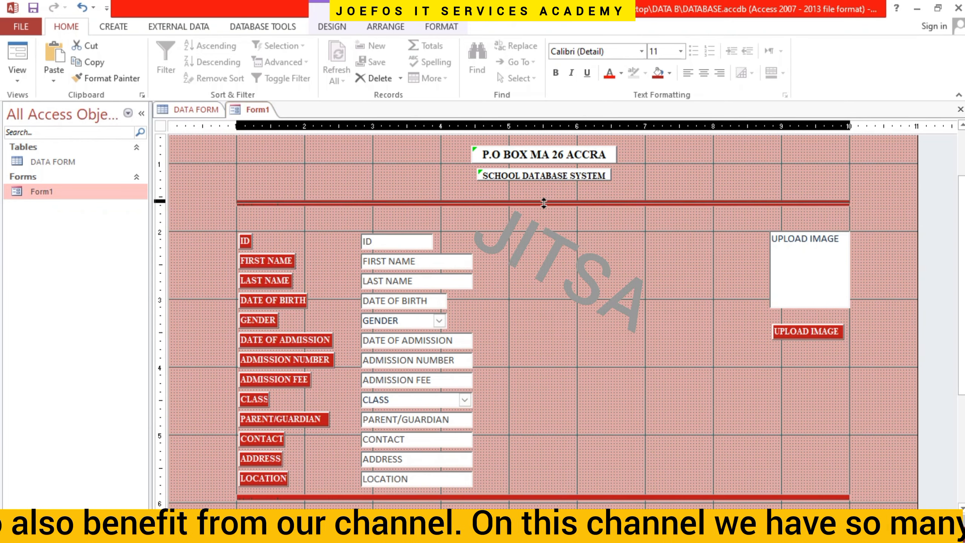
click(543, 201)
click(559, 220)
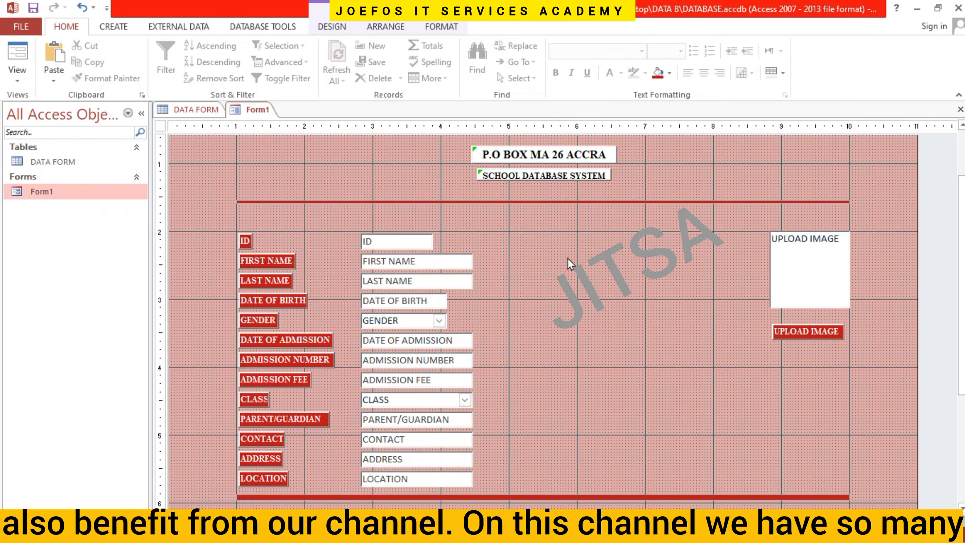
- Cut the thicker red bar below the LOCATION row
click(797, 495)
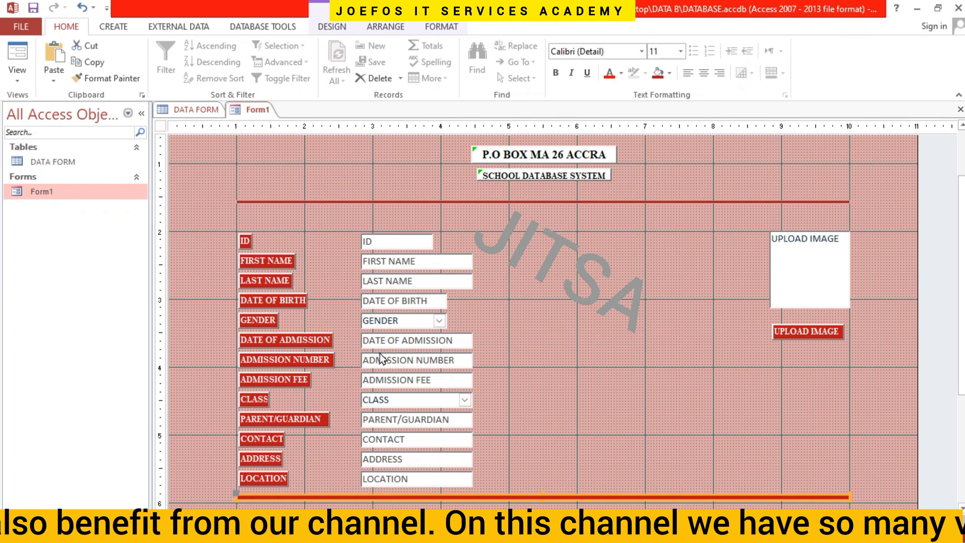
right_click(567, 496)
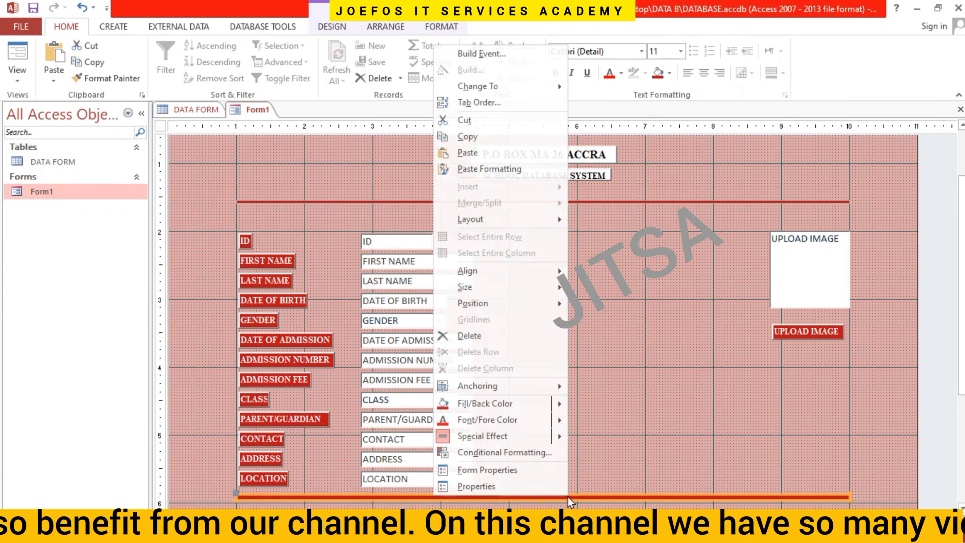
click(464, 119)
- Duplicate the thin red line under the header and place the copy below the LOCATION row, just above the 6-inch mark
click(459, 199)
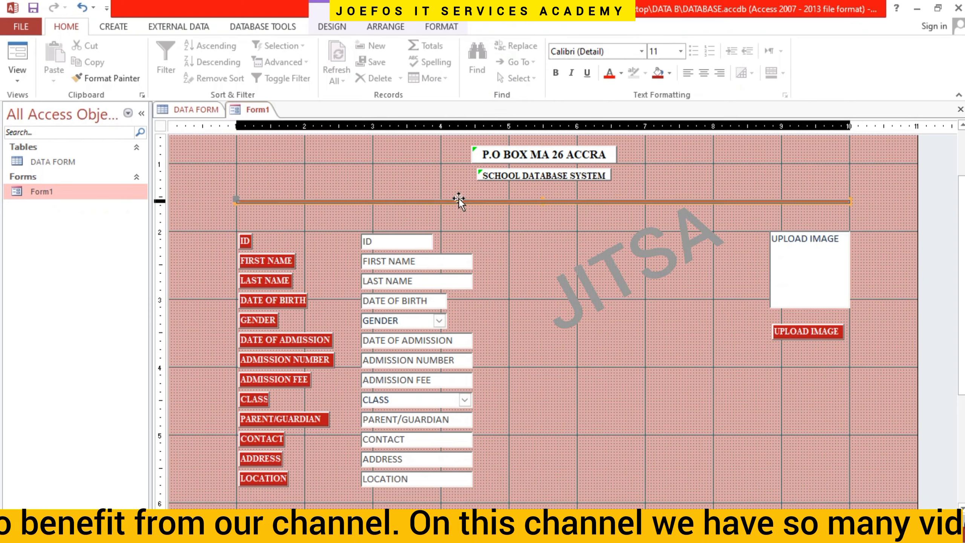
key(ctrl+v)
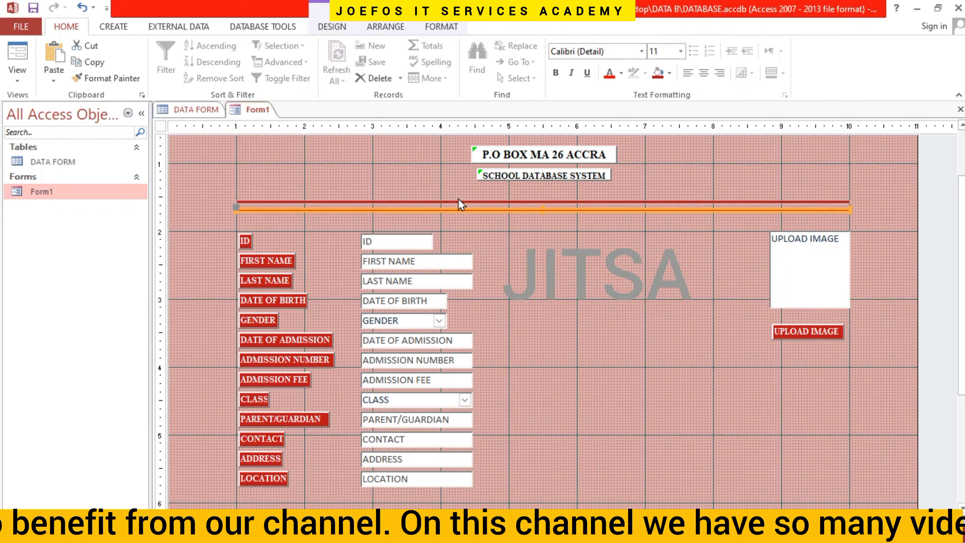
key(Down)
key(Down)
key(Down)
key(Down)
key(Down)
key(Down)
key(Down)
key(Down)
key(Down)
key(Down)
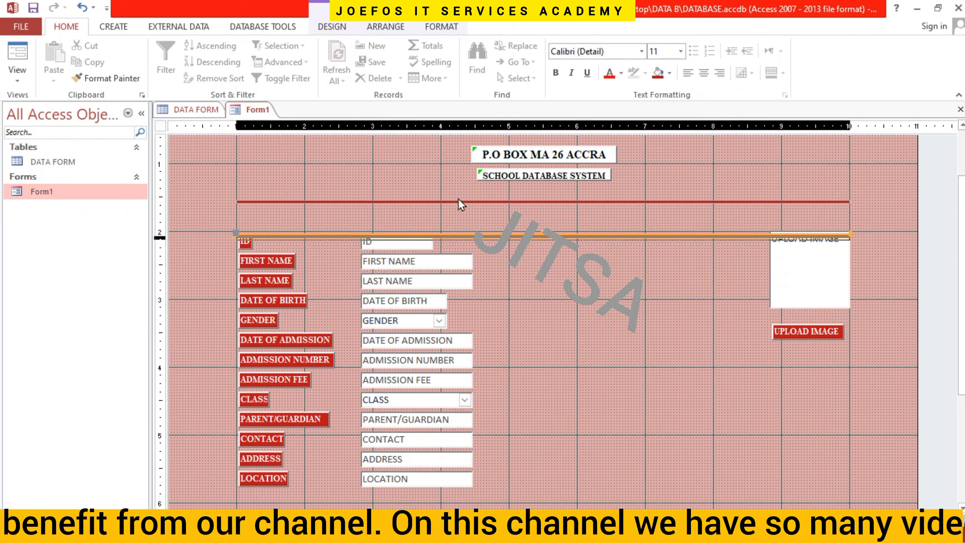
key(ctrl+z)
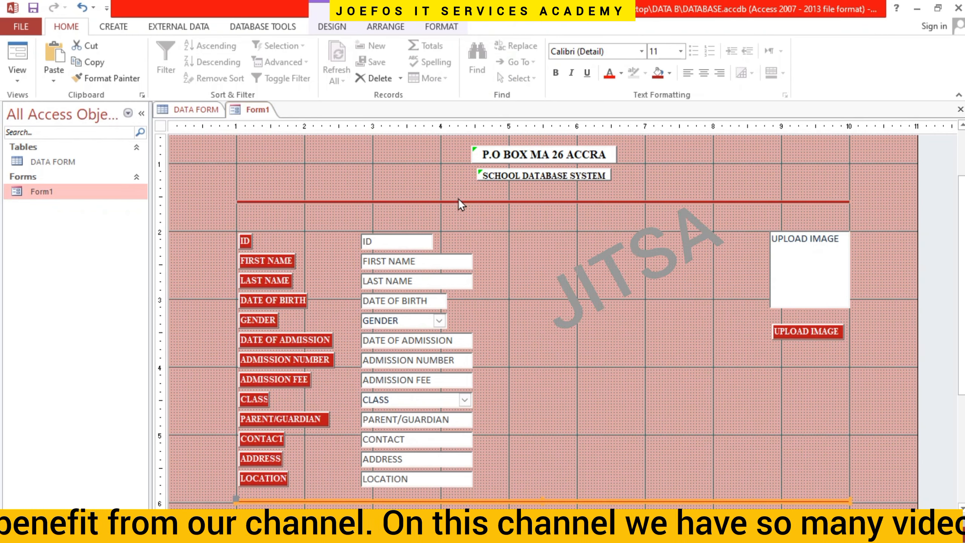
key(ctrl+z)
key(Down)
key(Down)
key(Down)
key(Down)
key(Down)
key(Down)
key(Down)
key(Down)
key(Down)
key(Down)
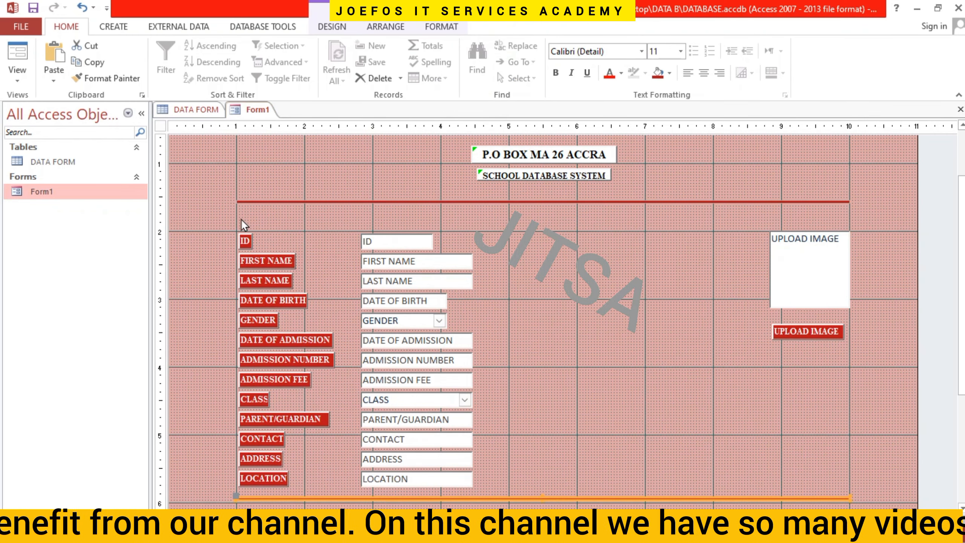
- Move all field labels and boxes from ID to LOCATION up together, closer to the header line
drag(235, 220, 494, 496)
key(Up)
key(Up)
key(Up)
key(Up)
key(Up)
key(Up)
key(Up)
key(Up)
key(Up)
key(Up)
key(Up)
key(Up)
key(Up)
key(Up)
key(Up)
key(Up)
key(Up)
key(Up)
key(Up)
key(Up)
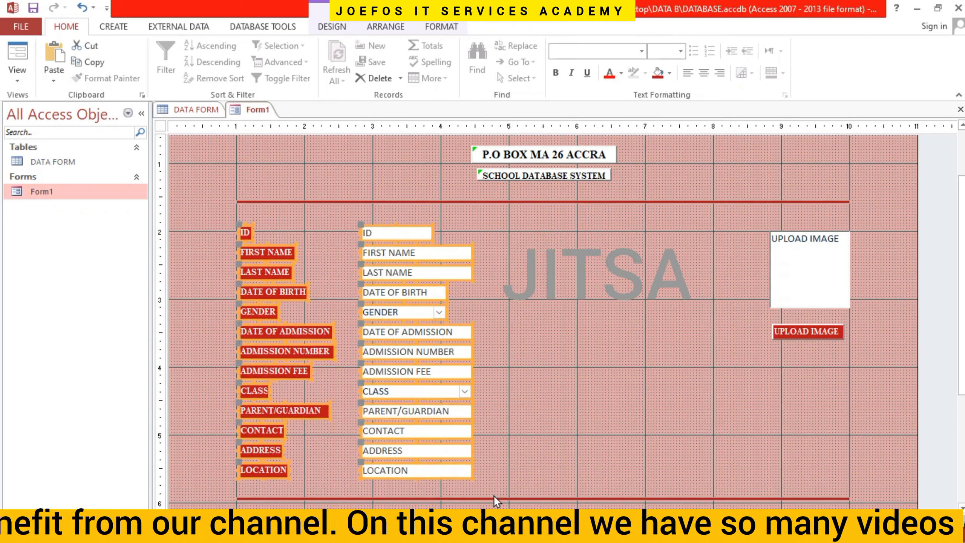
key(Up)
key(Up)
key(Up)
key(Up)
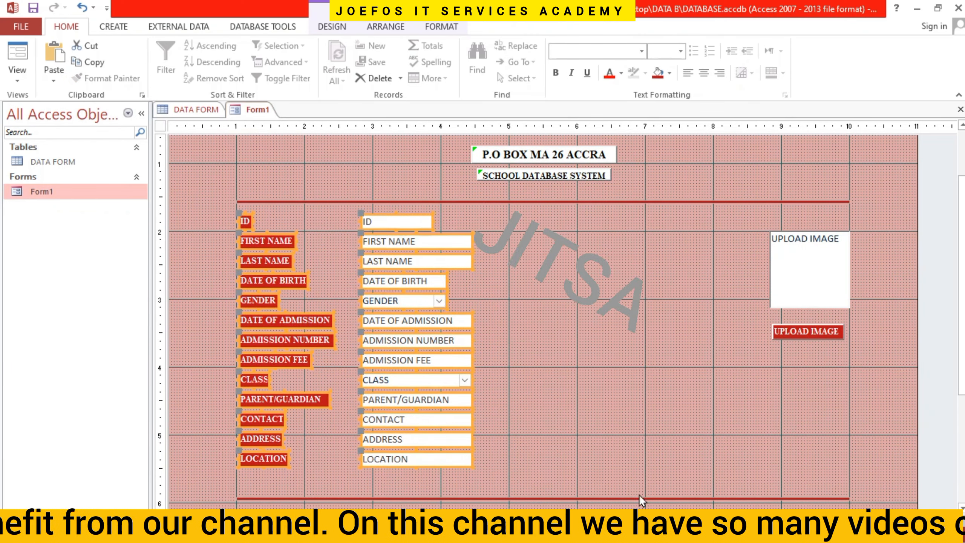
- Move the UPLOAD IMAGE attachment box and its label up to just below the header line
click(789, 262)
key(Up)
key(Up)
key(Up)
key(Up)
key(Up)
key(Up)
key(Up)
key(Up)
key(Up)
key(Up)
key(Up)
key(Up)
key(Up)
key(Up)
key(Up)
key(Up)
key(Up)
key(Up)
key(Up)
key(Up)
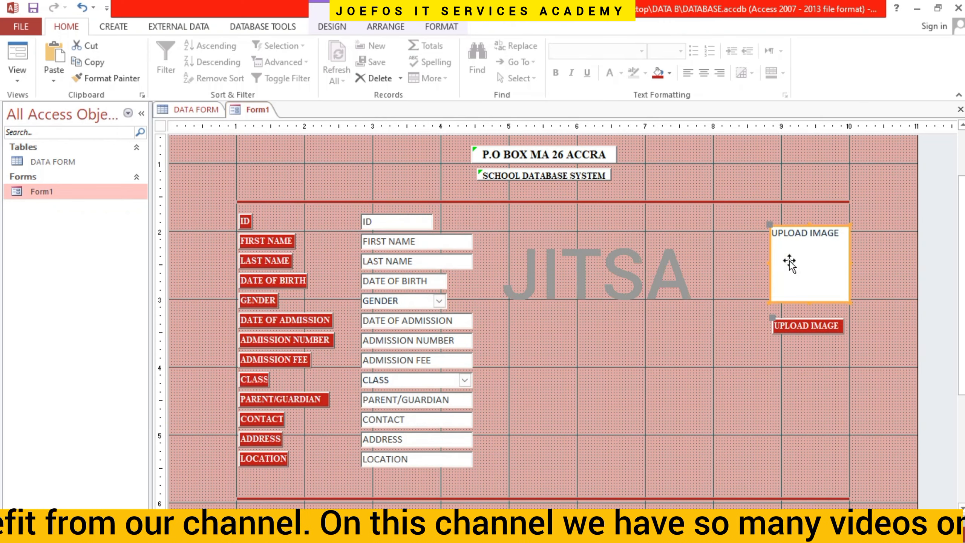
key(Up)
key(Up)
key(Up)
key(Up)
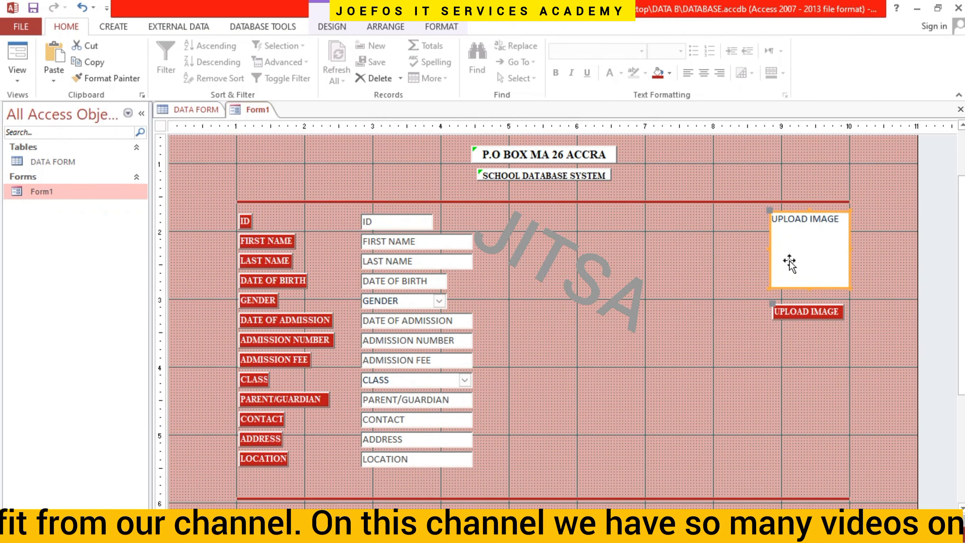
- Nudge the ID to LOCATION labels and boxes up slightly to line up with the top of the UPLOAD IMAGE box
drag(236, 206, 523, 474)
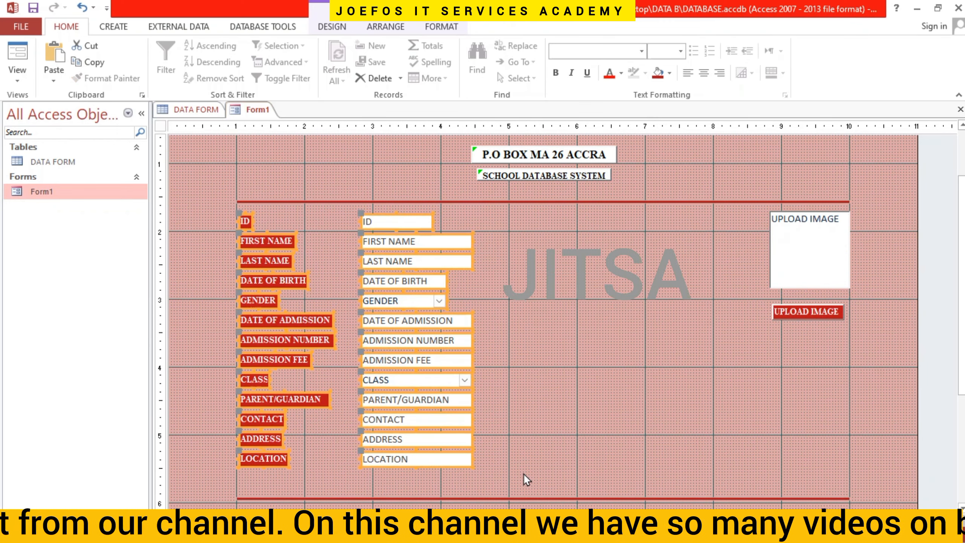
key(Up)
key(Up)
key(Up)
key(Up)
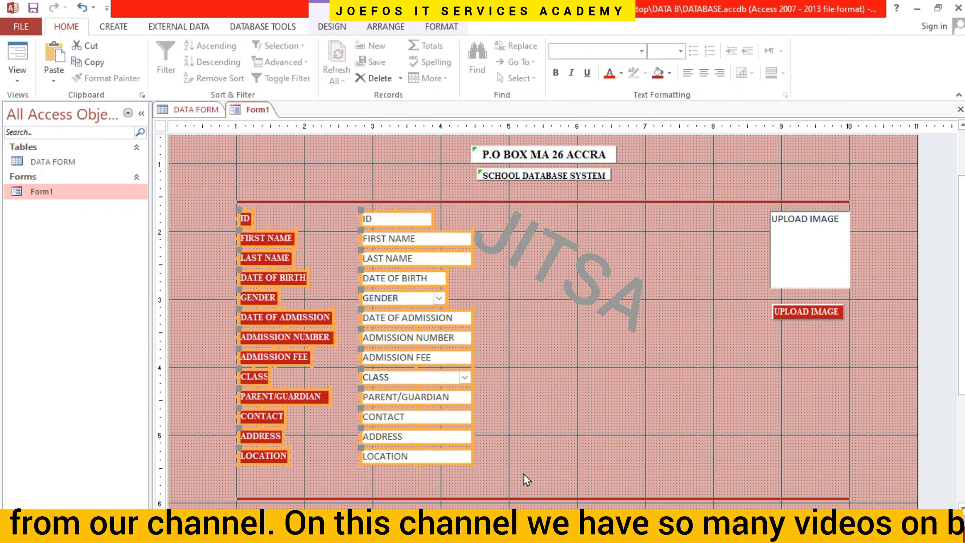
- Move the lower red divider line up to sit just below the LOCATION row
click(663, 399)
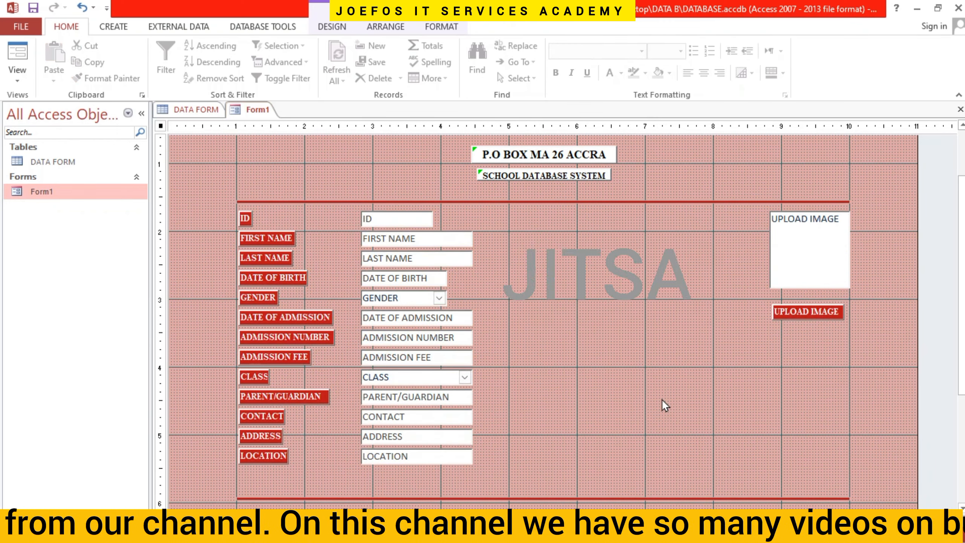
click(574, 498)
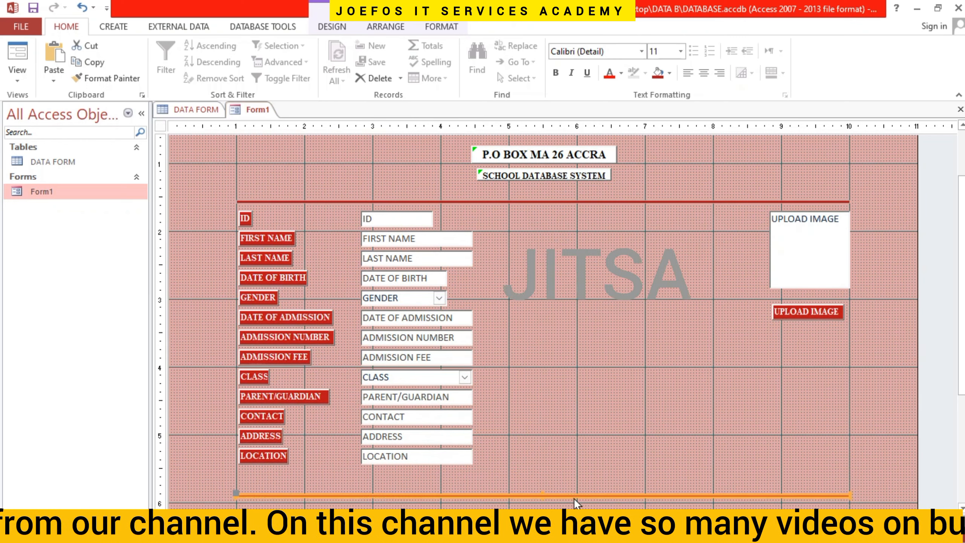
key(Up)
key(Up)
key(Up)
key(Up)
key(Up)
key(Up)
key(Up)
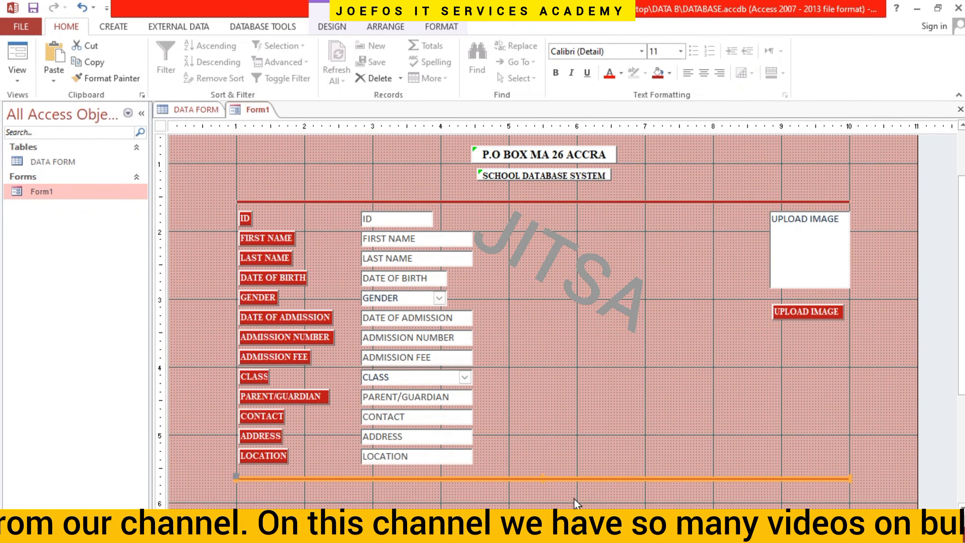
- Preview Form1 in Form View and return it to Design View
scroll(963, 280, up, 2)
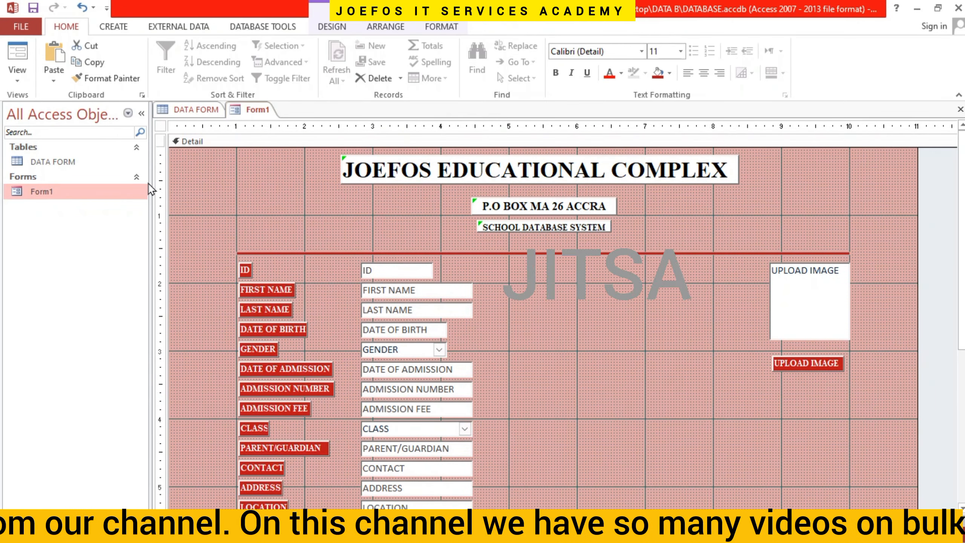
double_click(132, 195)
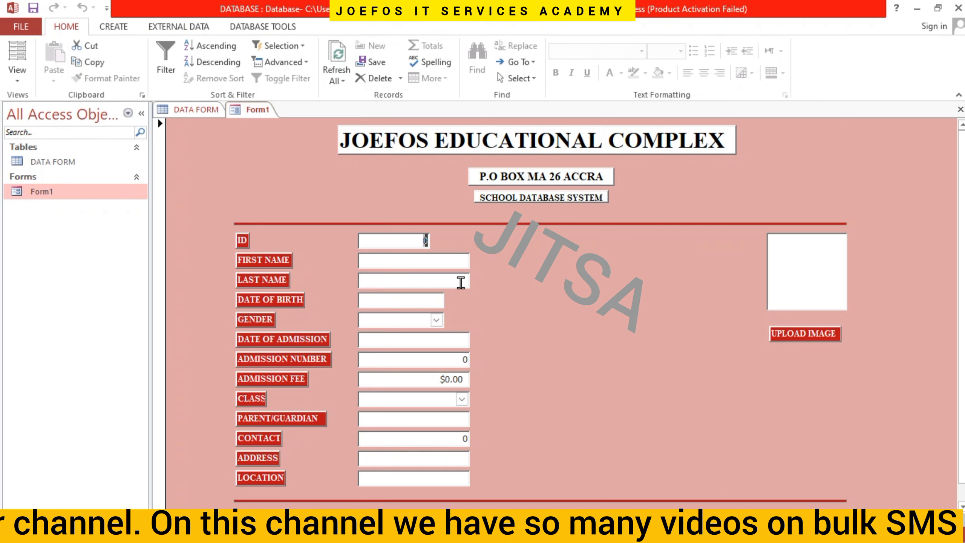
right_click(218, 164)
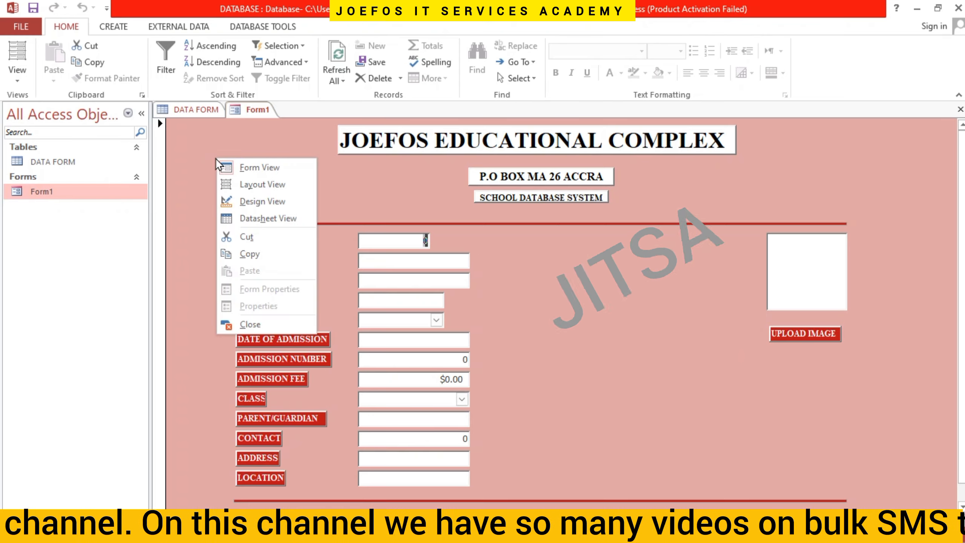
click(242, 201)
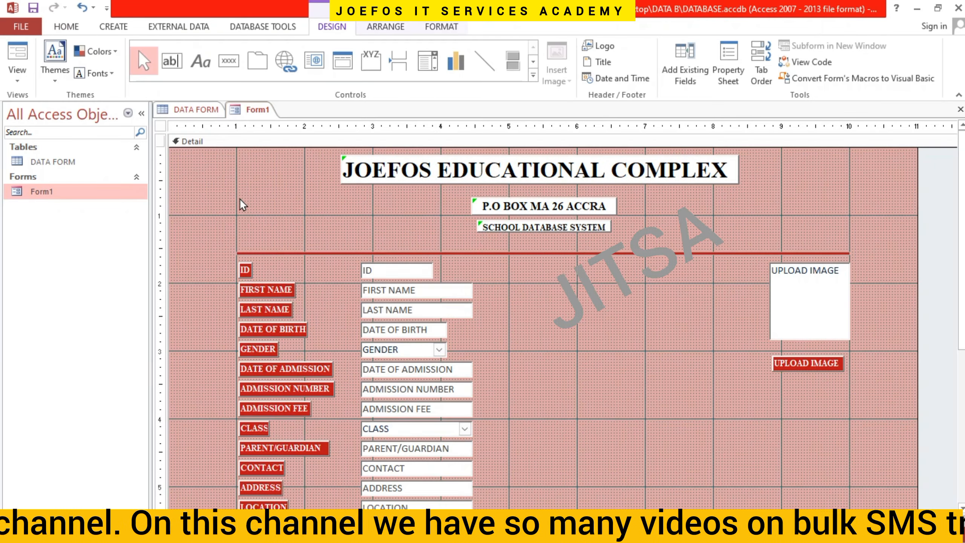
- Move the red line under the header up, closer to the SCHOOL DATABASE SYSTEM label
click(468, 250)
key(Up)
key(Up)
key(Up)
key(Up)
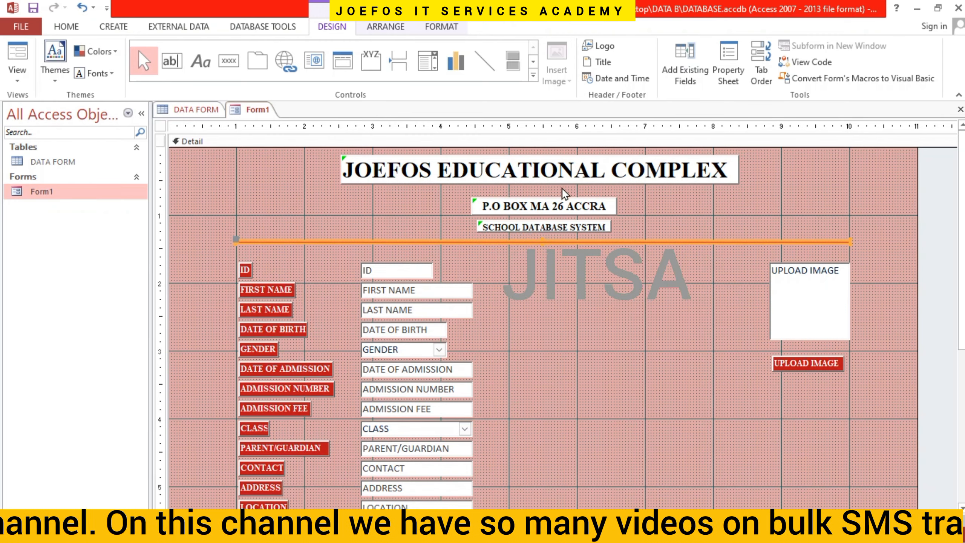
- Nudge the P.O BOX MA 26 ACCRA and SCHOOL DATABASE SYSTEM labels up, closer to the main title
click(546, 202)
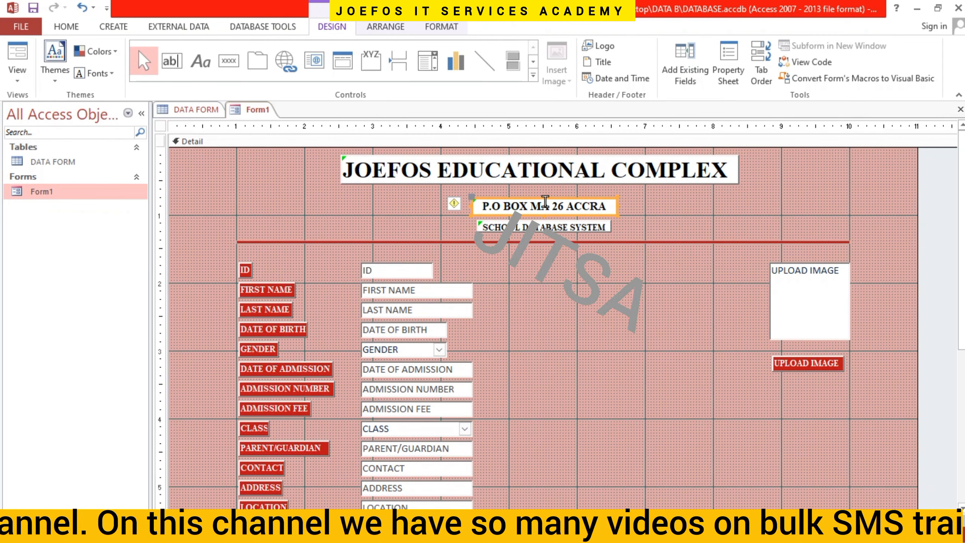
key(Up)
key(Up)
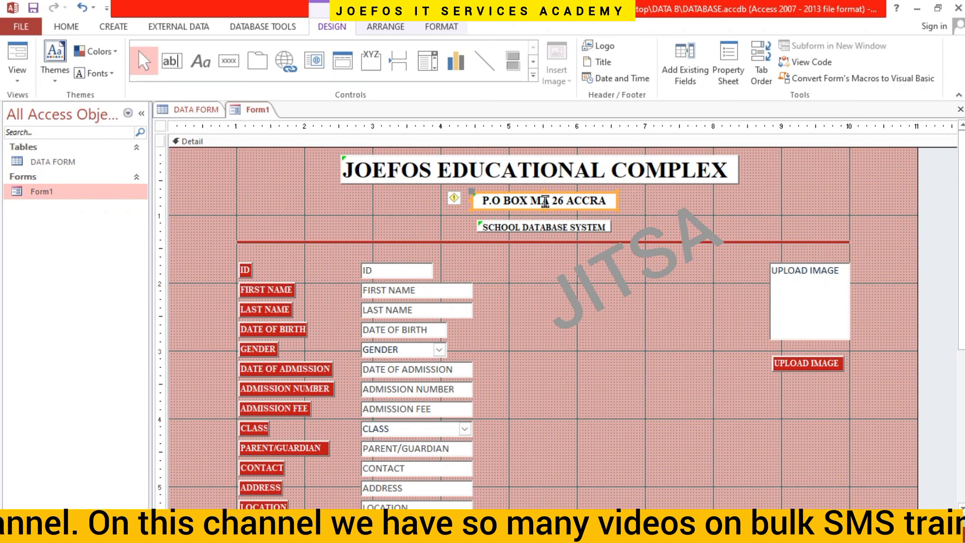
click(541, 227)
key(Up)
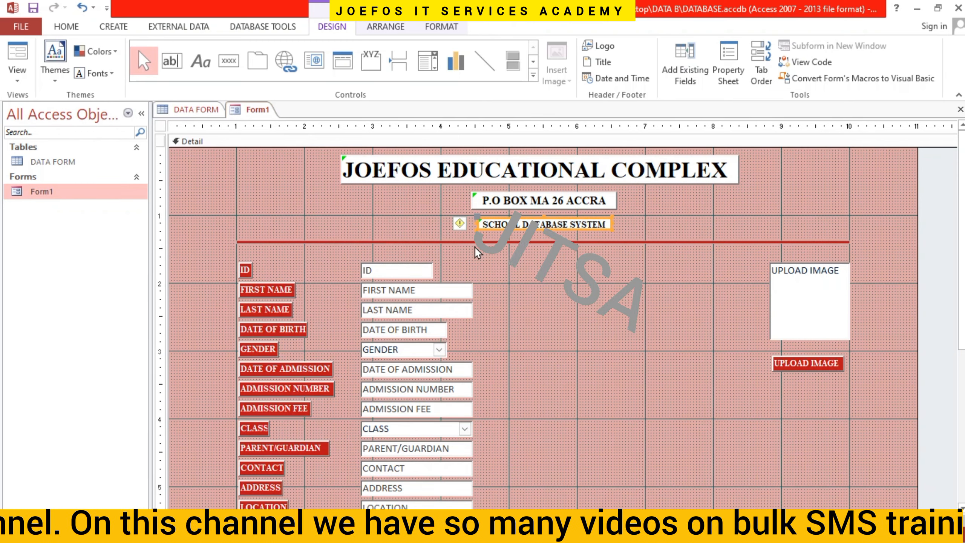
- Nudge the red header line down slightly to leave a gap below the SCHOOL DATABASE SYSTEM label
click(488, 242)
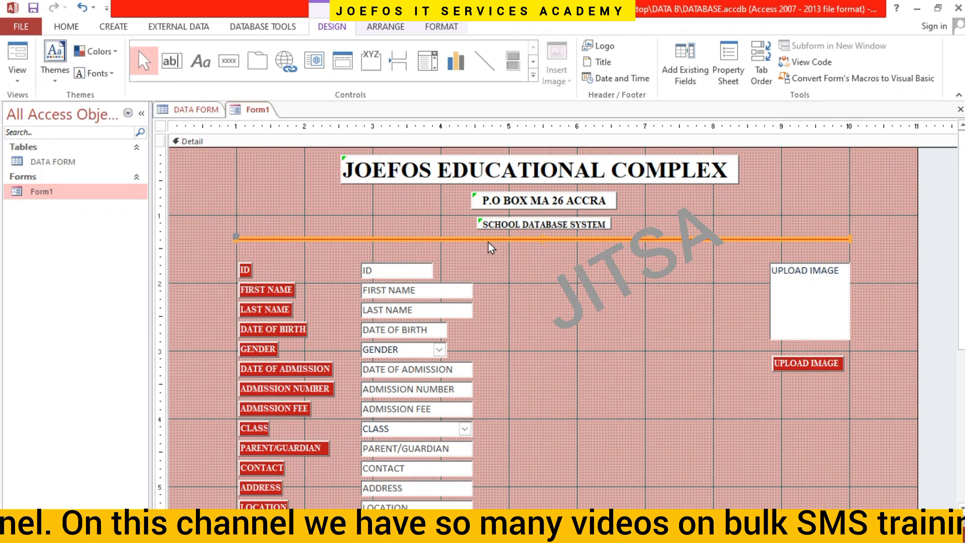
key(Down)
key(Down)
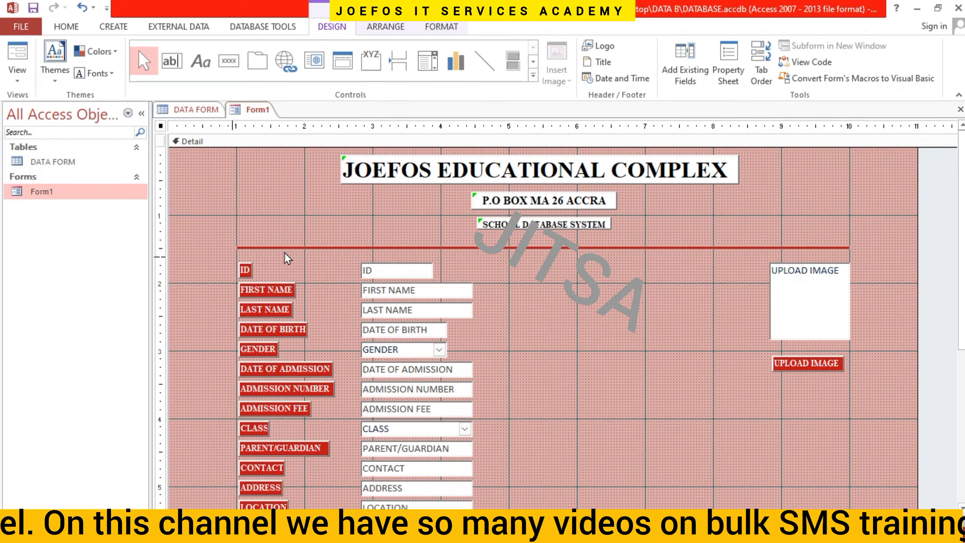
- Nudge all field labels and boxes, the UPLOAD IMAGE box with its label, and the lower red line up together by one step
drag(233, 258, 865, 499)
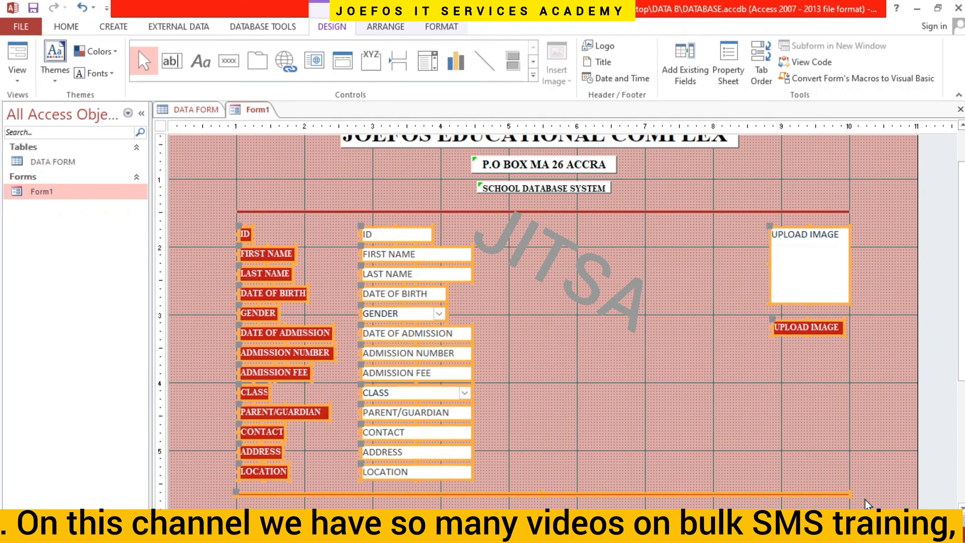
key(Up)
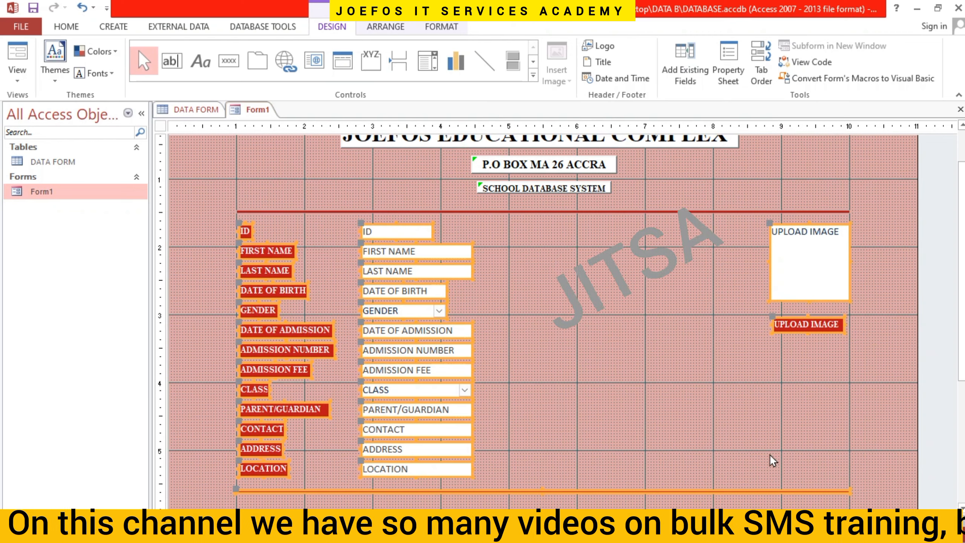
click(753, 443)
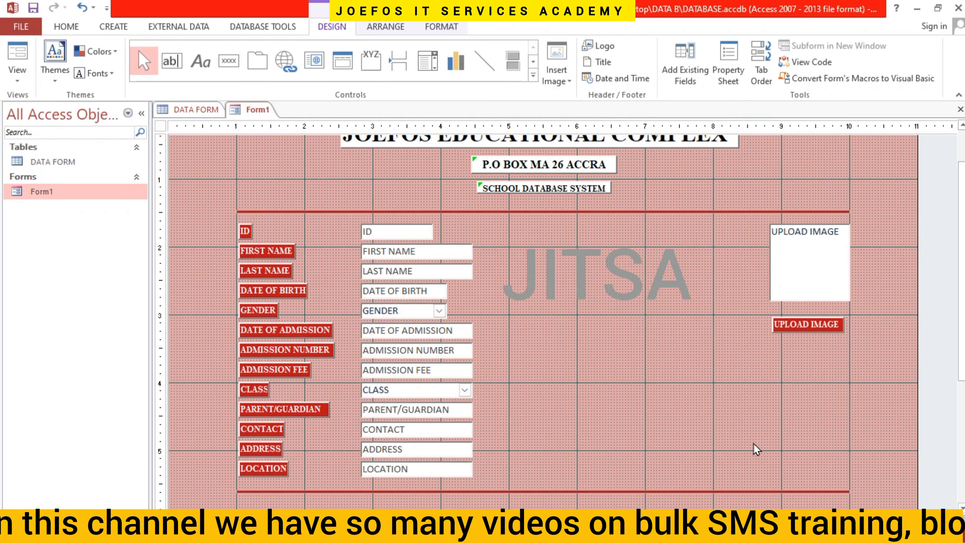
- Draw a command button about 1 inch wide between the 7- and 8-inch marks, level with ADMISSION NUMBER, with the Find Next record navigation action
scroll(753, 443, up, 1)
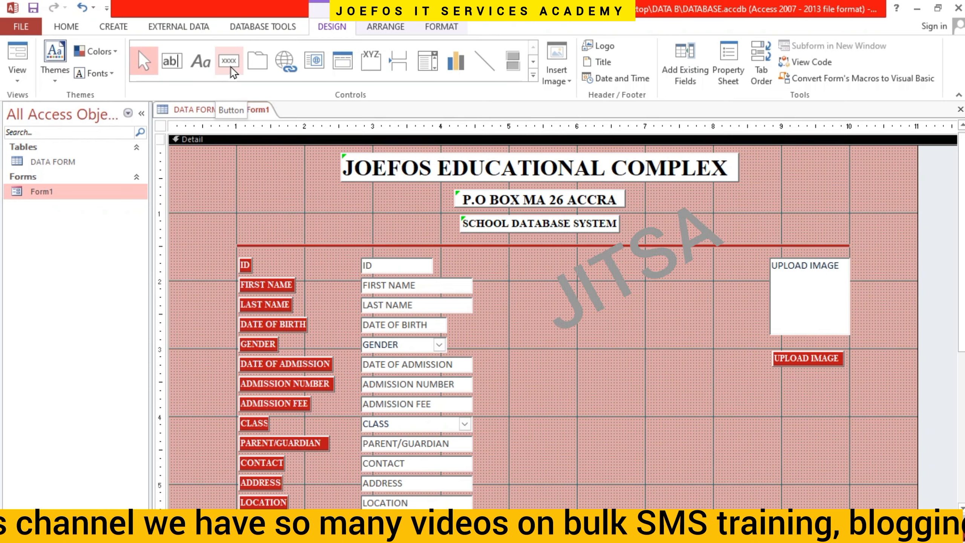
click(220, 59)
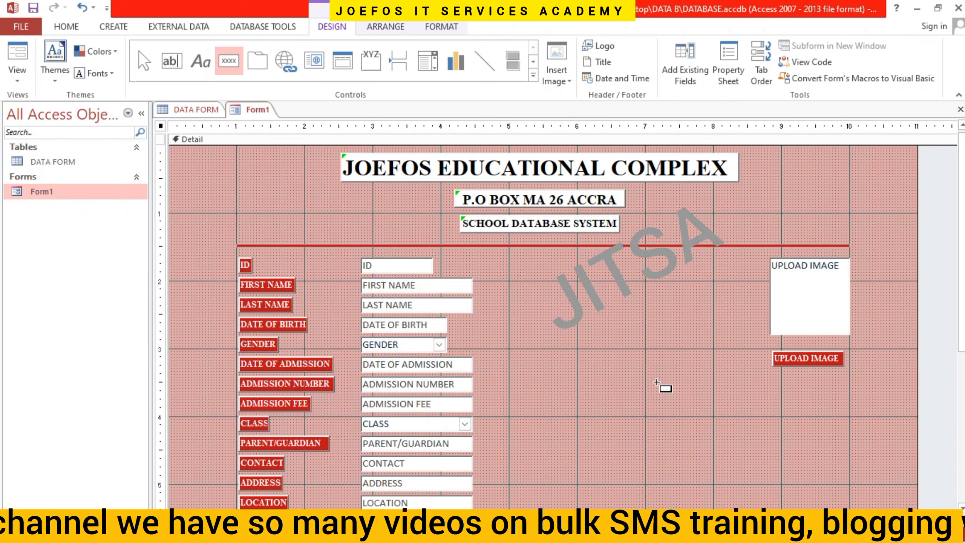
mouse_move(641, 380)
mouse_down()
mouse_move(705, 387)
mouse_move(710, 399)
mouse_up()
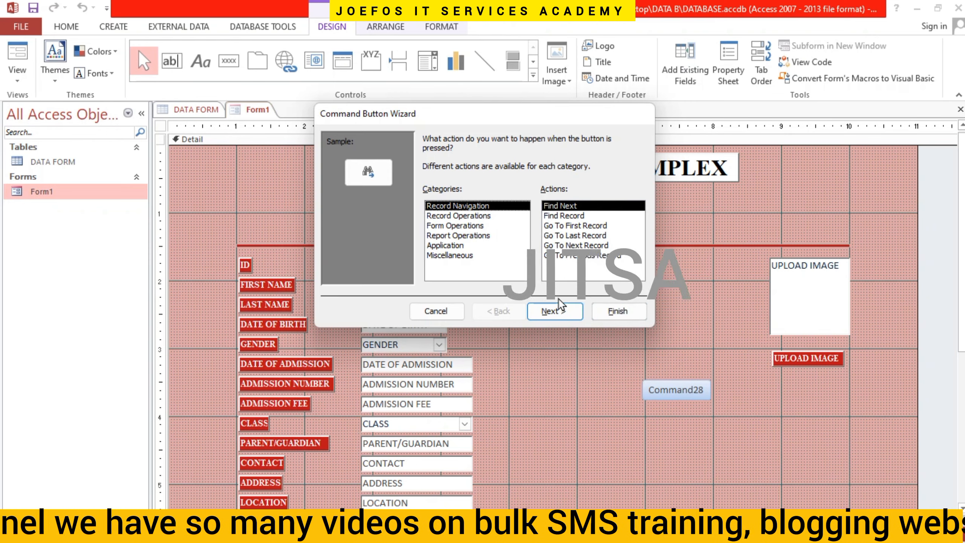
click(552, 310)
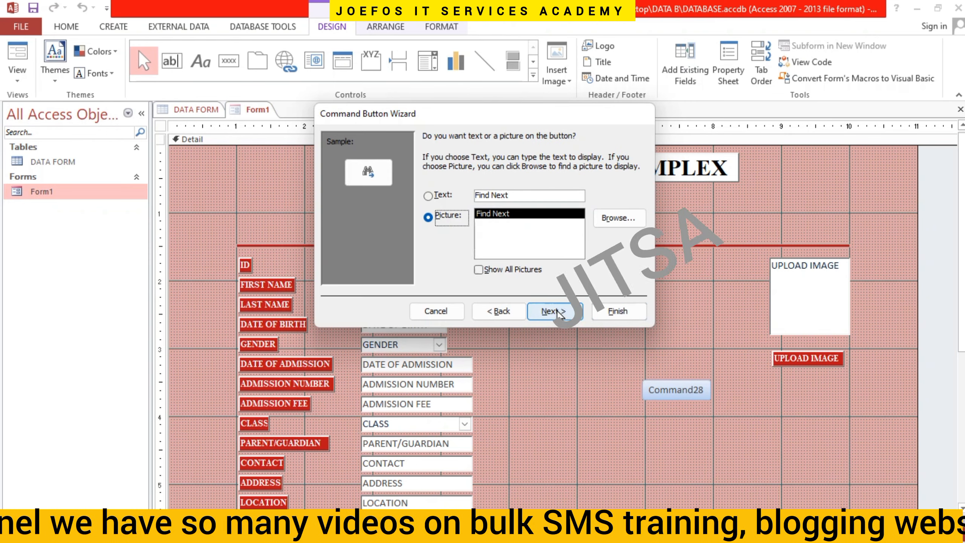
- Give the new button the text Find, finish the wizard, and widen the button to span the 7- to 8-inch marks
click(520, 195)
key(BackSpace)
key(BackSpace)
key(BackSpace)
key(BackSpace)
key(BackSpace)
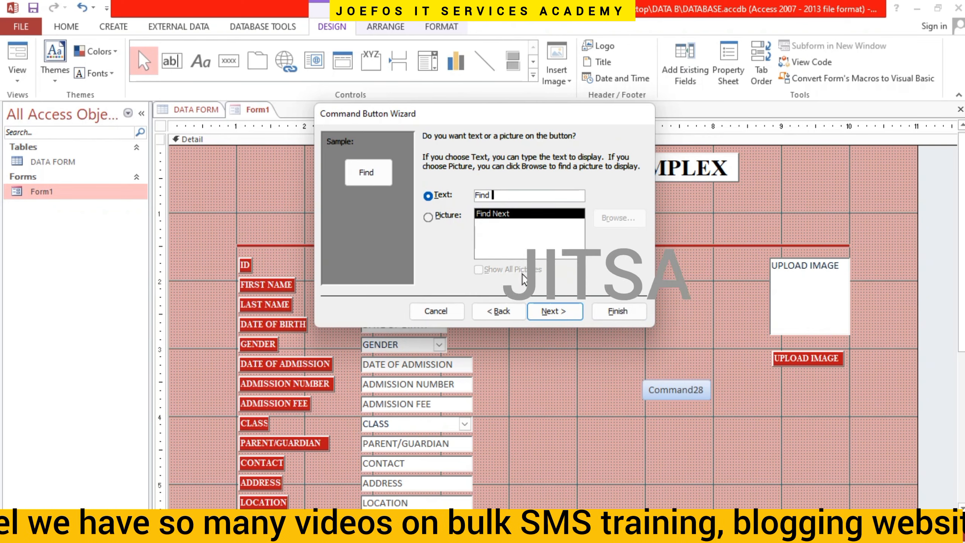
click(606, 316)
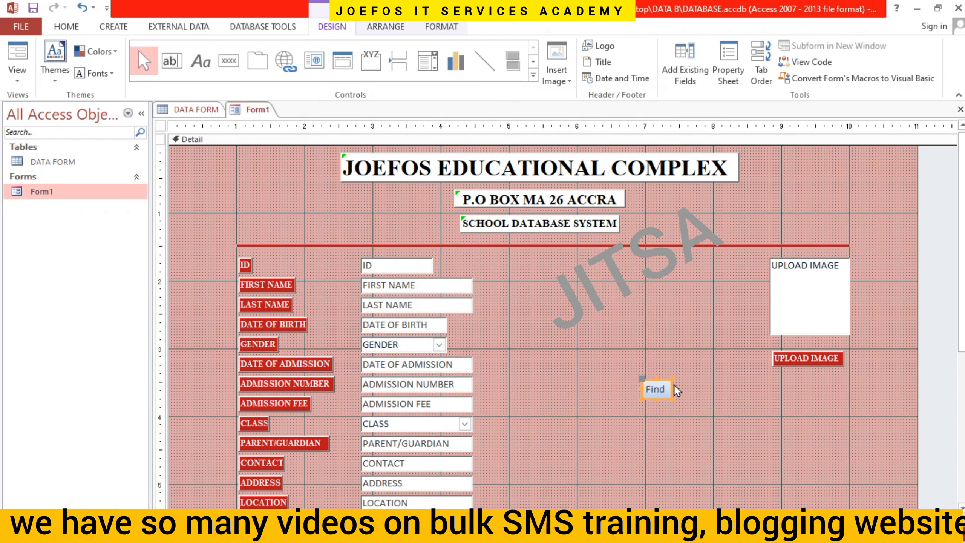
drag(672, 388, 714, 386)
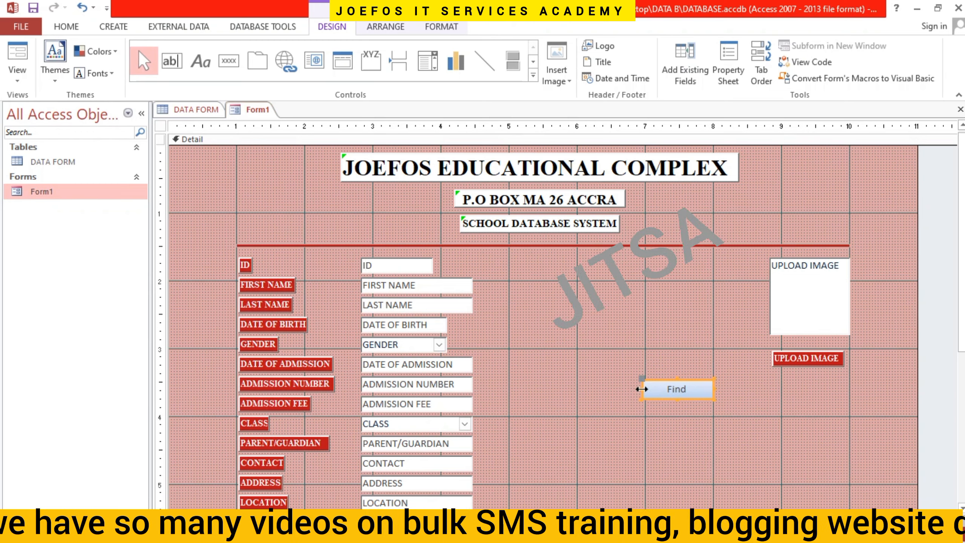
drag(640, 389, 642, 390)
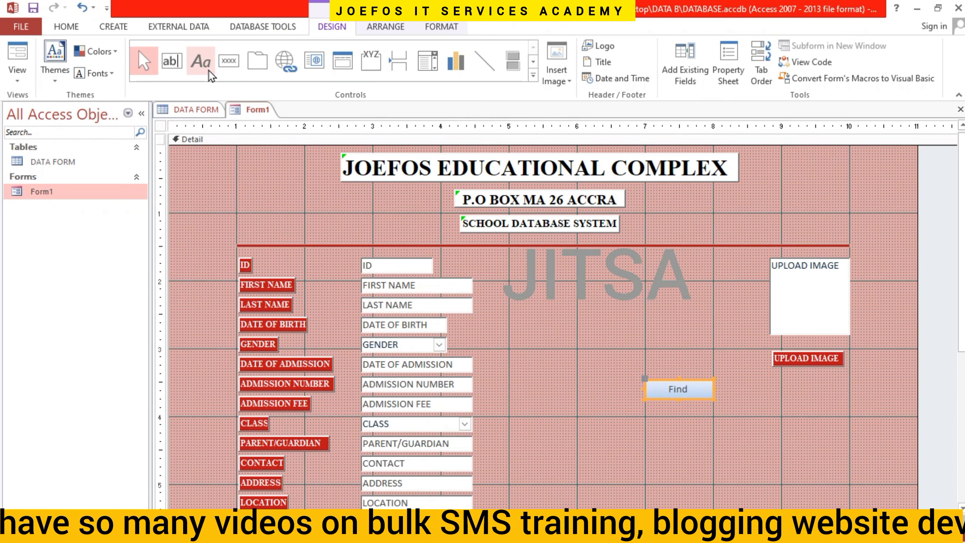
- Draw a second command button about 1 inch wide below Find, with the Record Operations action Add New Record
click(228, 72)
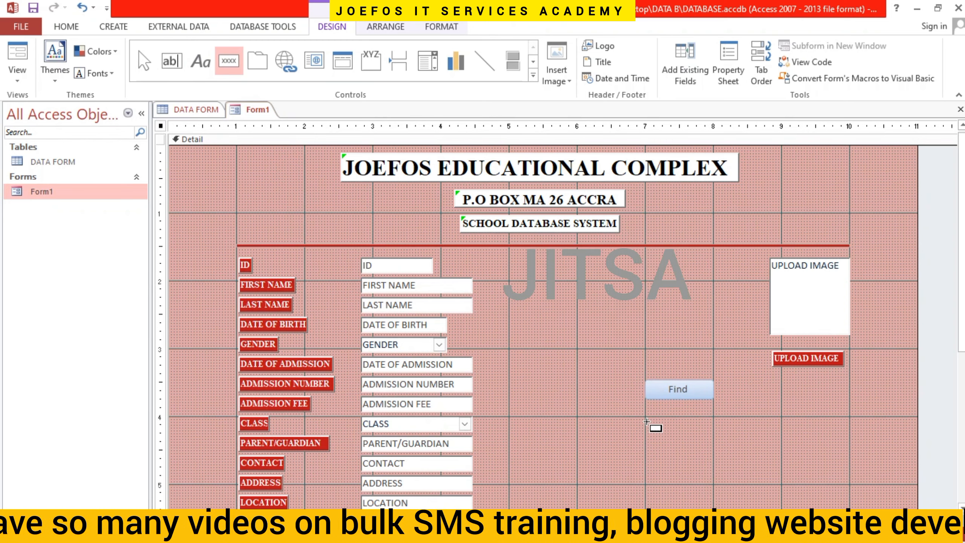
drag(646, 421, 712, 438)
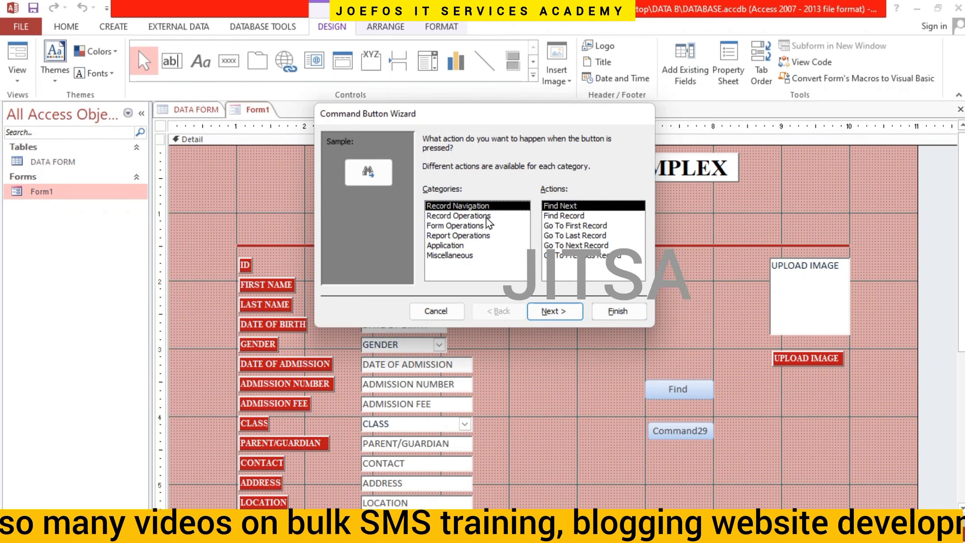
click(471, 216)
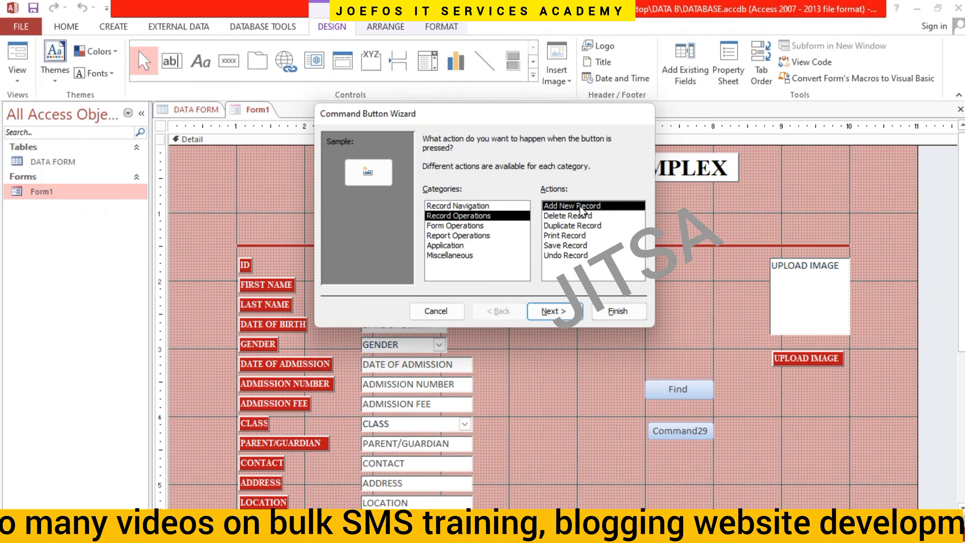
click(562, 306)
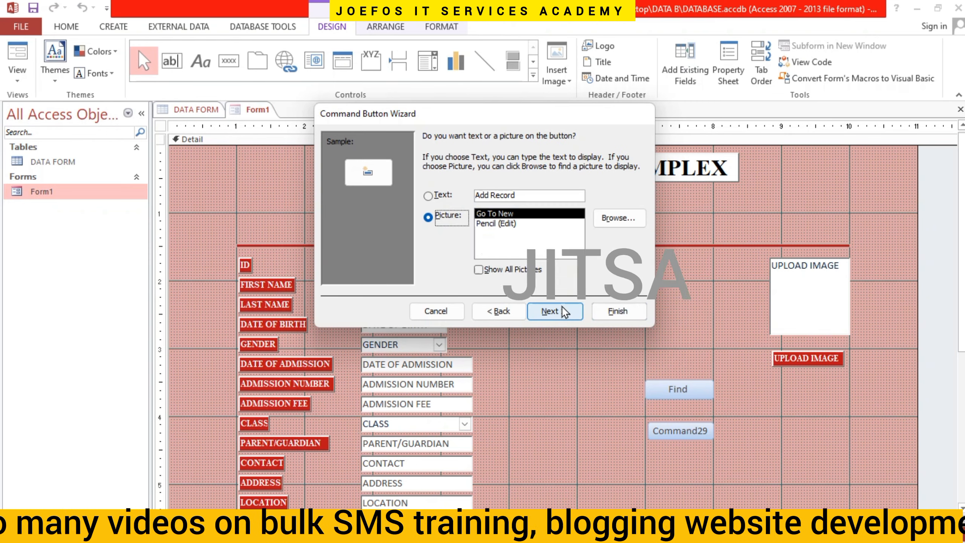
- Set the second button to show the text Add, finish the wizard, and widen the button to match the Find button
click(520, 193)
key(BackSpace)
key(BackSpace)
key(BackSpace)
key(BackSpace)
key(BackSpace)
key(BackSpace)
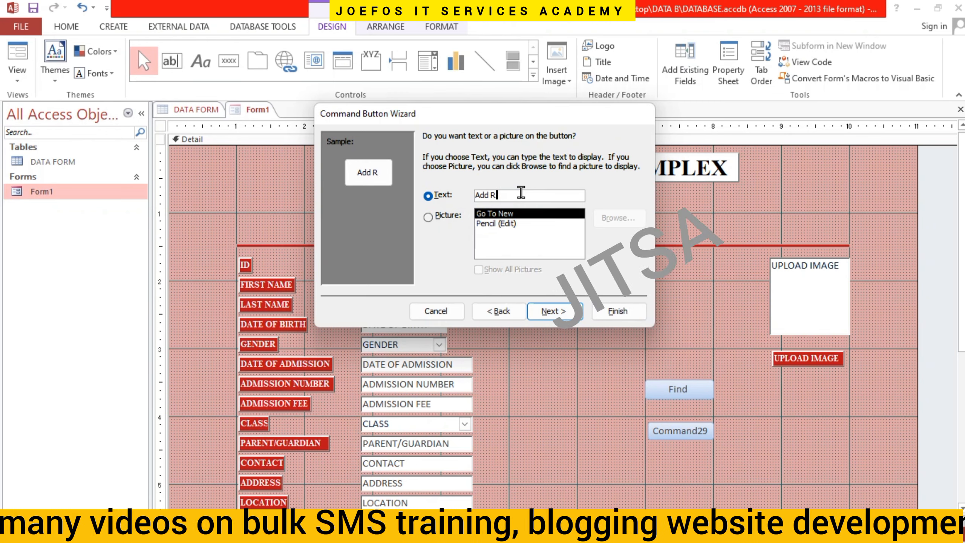
click(505, 216)
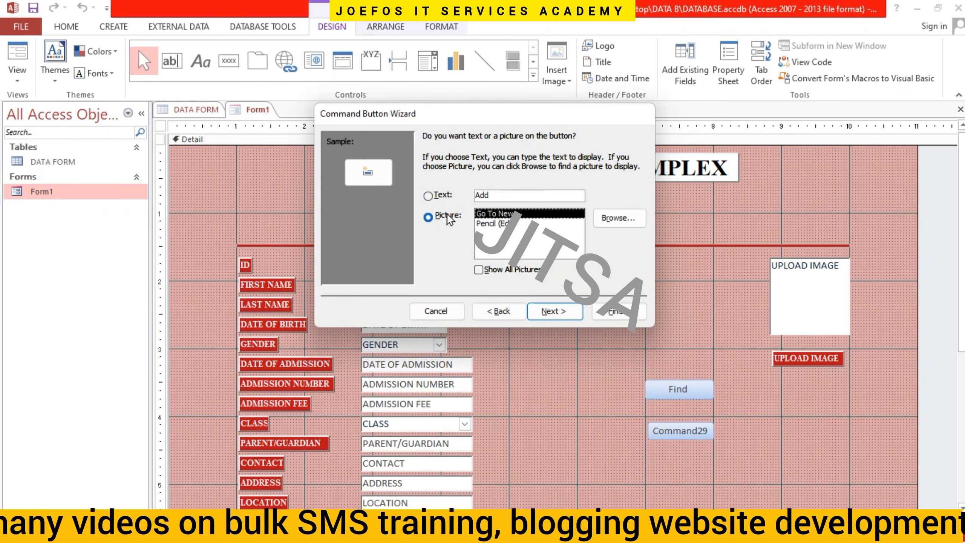
click(428, 196)
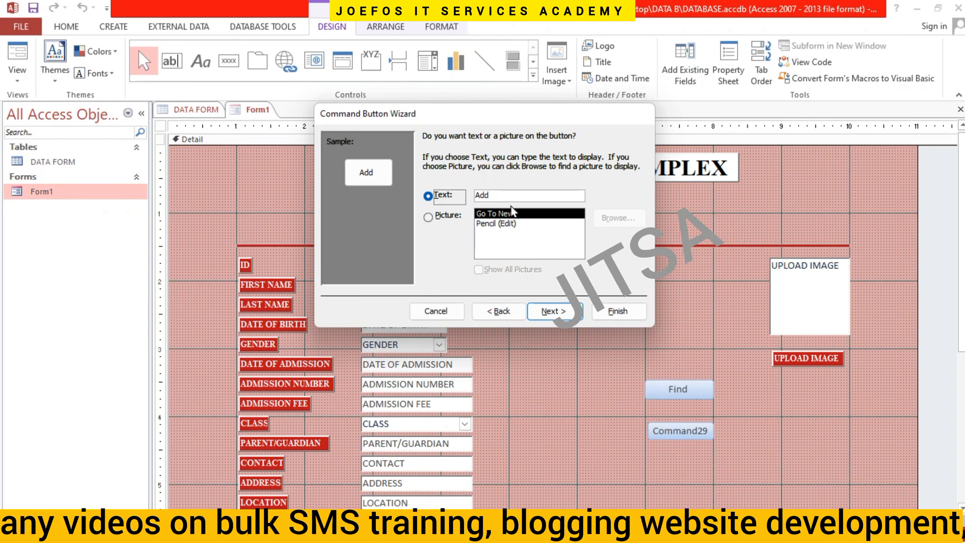
click(611, 315)
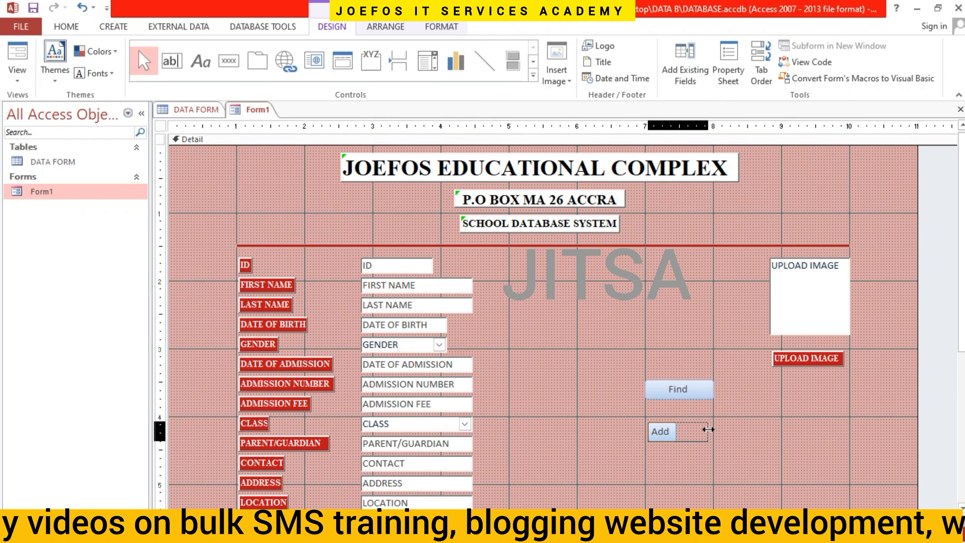
drag(711, 429, 712, 430)
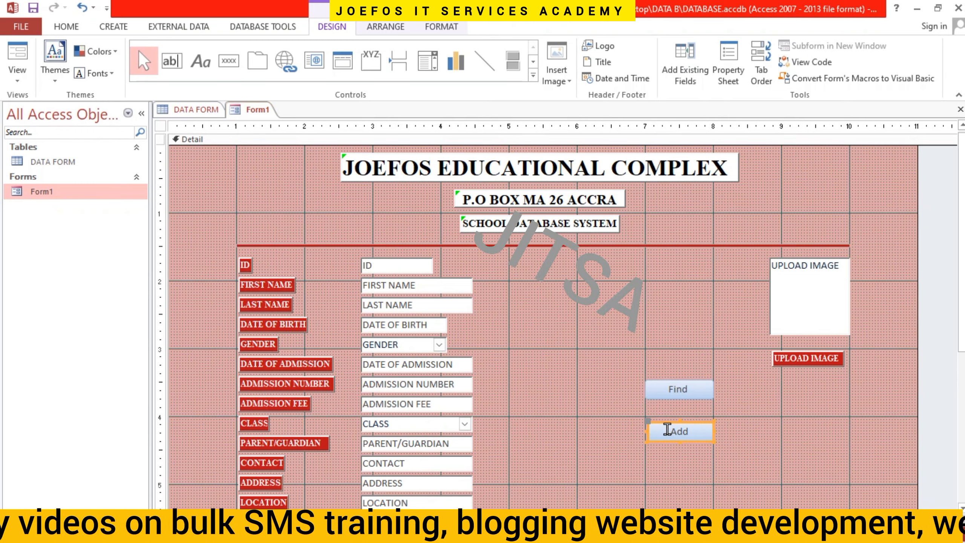
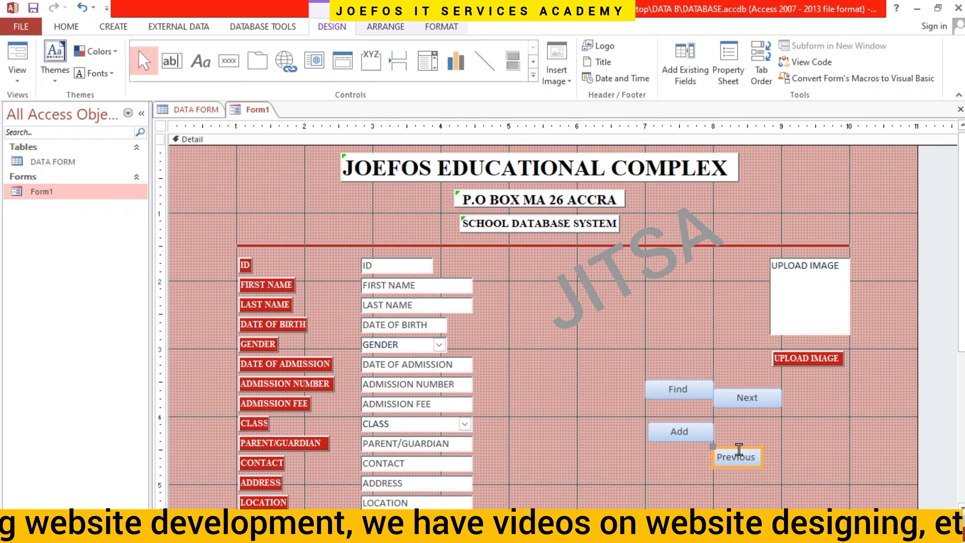
- Draw a command button about 1 inch wide above Find, with the Record Operations action Save Record
click(226, 69)
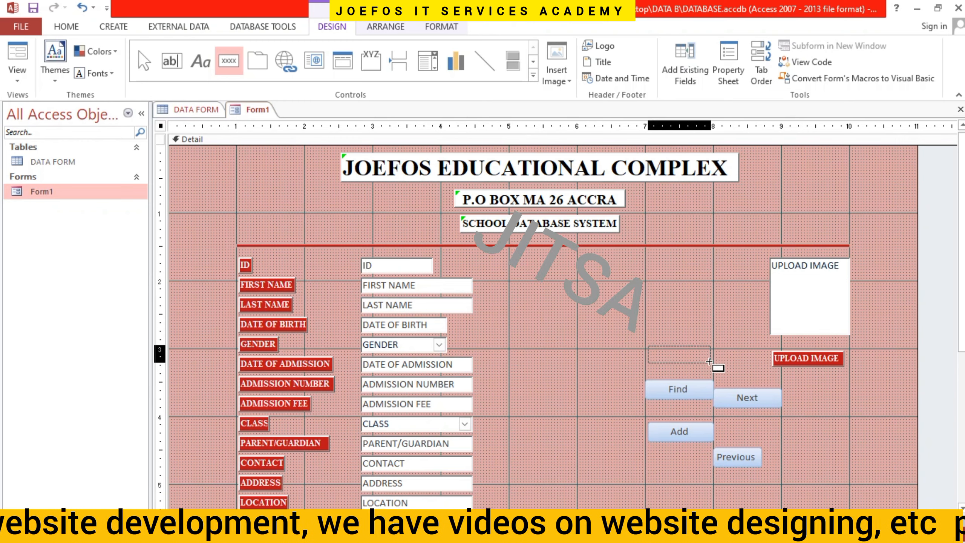
drag(714, 362, 714, 363)
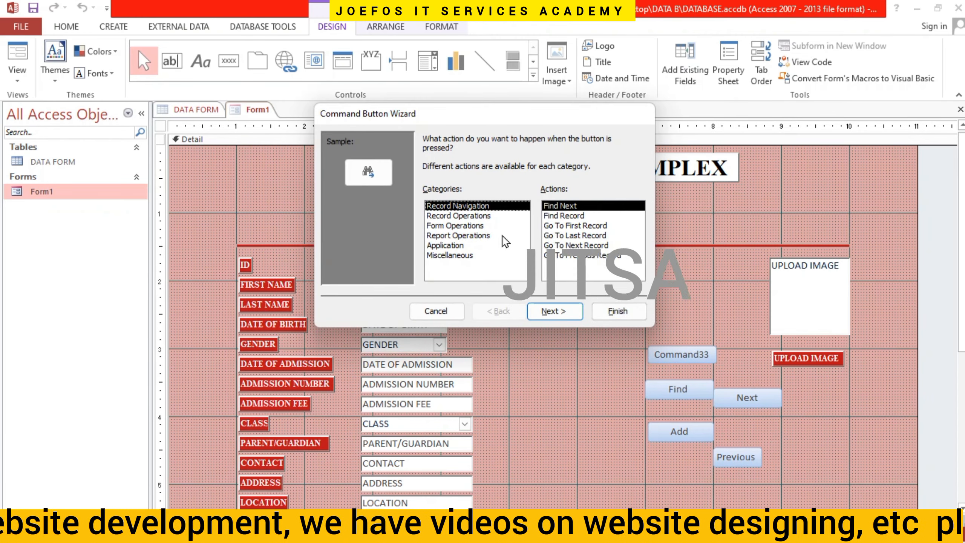
click(467, 219)
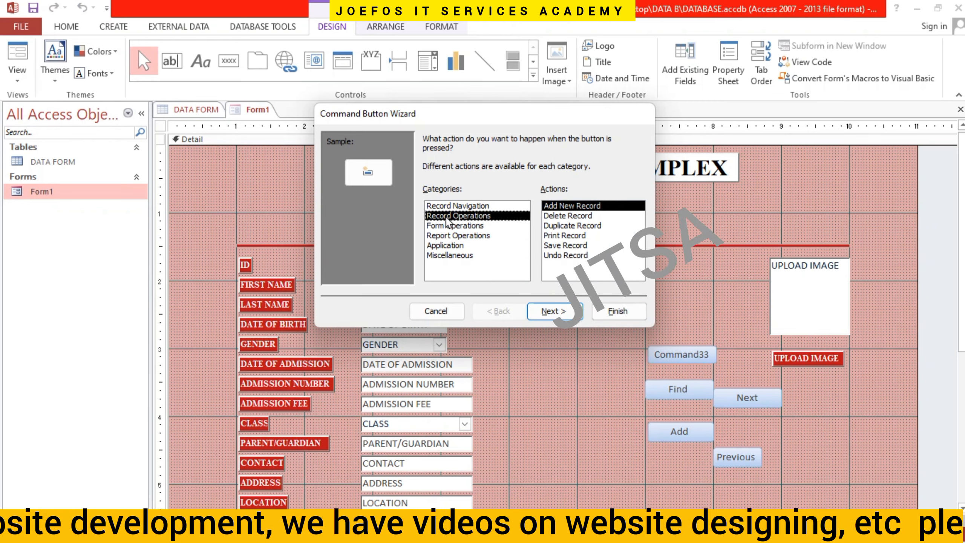
click(567, 245)
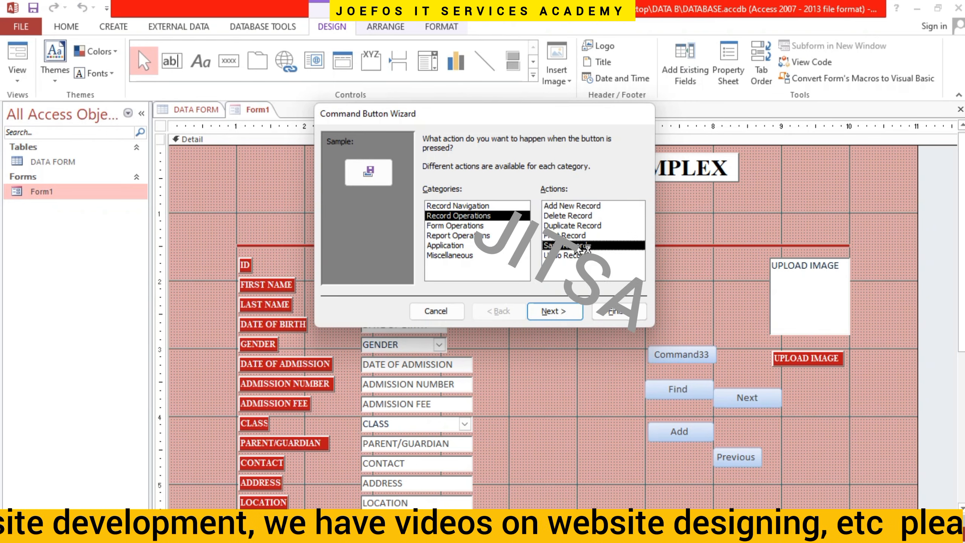
click(550, 311)
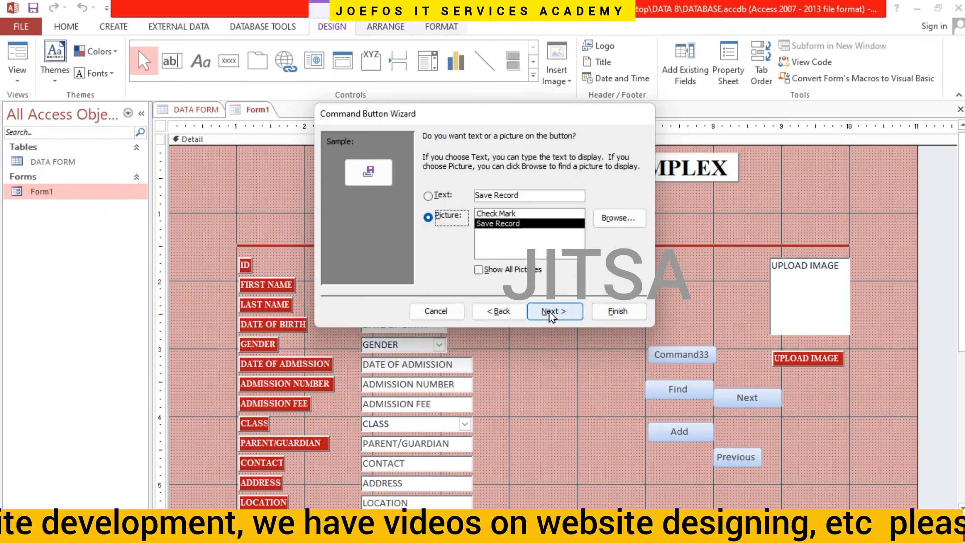
- Give the button above Find the text Save, finish the wizard, and widen the button to about 0.75 inch
click(525, 196)
key(BackSpace)
key(BackSpace)
key(BackSpace)
key(BackSpace)
key(BackSpace)
key(BackSpace)
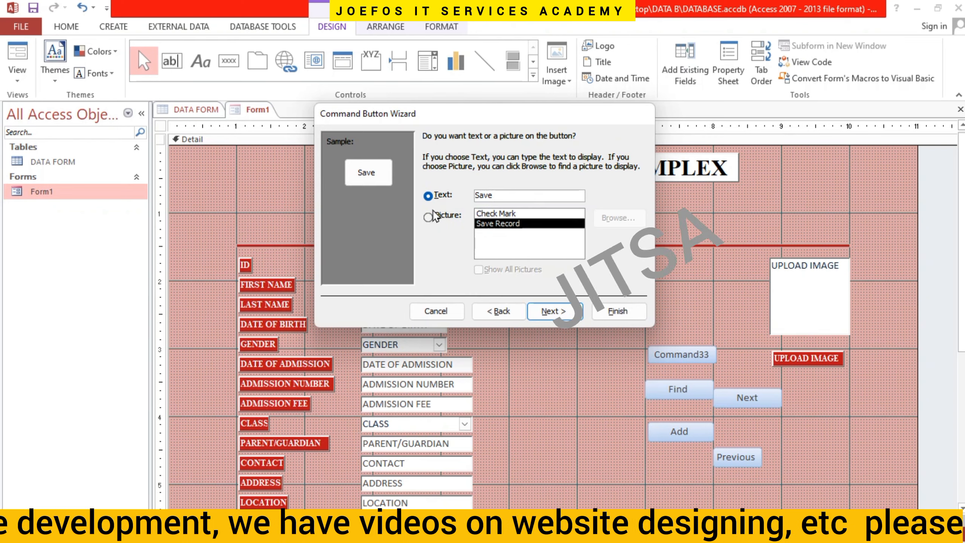
click(601, 312)
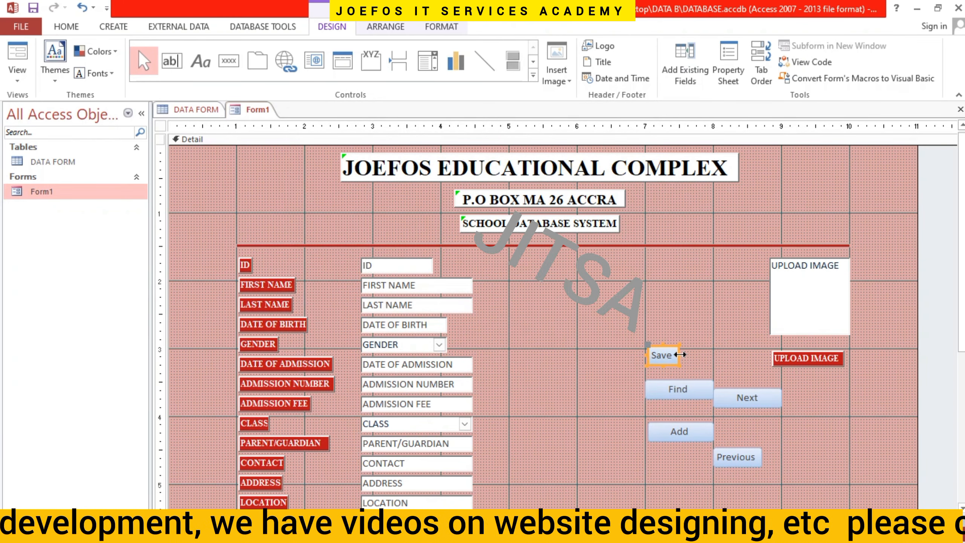
drag(680, 354, 698, 355)
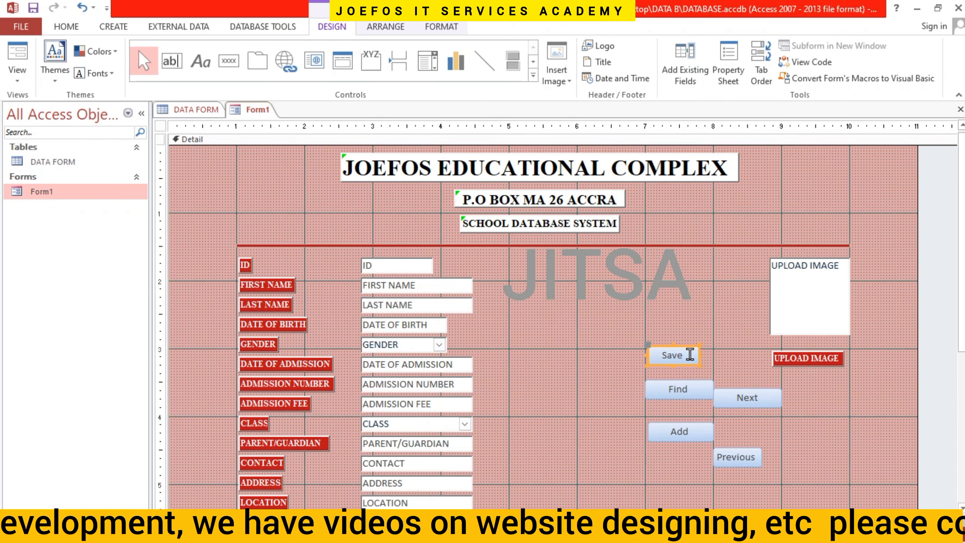
- Draw a command button about 0.9 inch wide between the 9- and 10-inch marks, level with Add, with the Print Record action
click(228, 68)
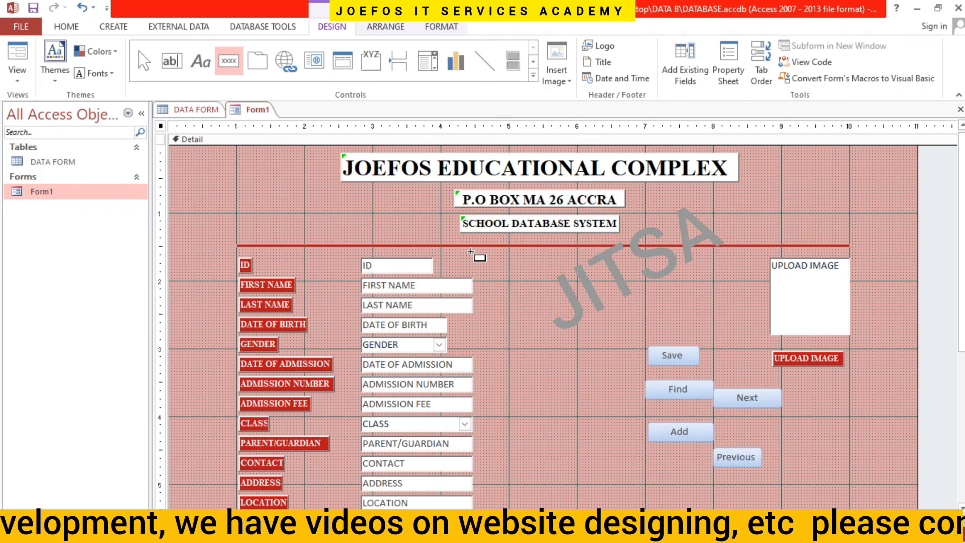
drag(781, 422, 843, 442)
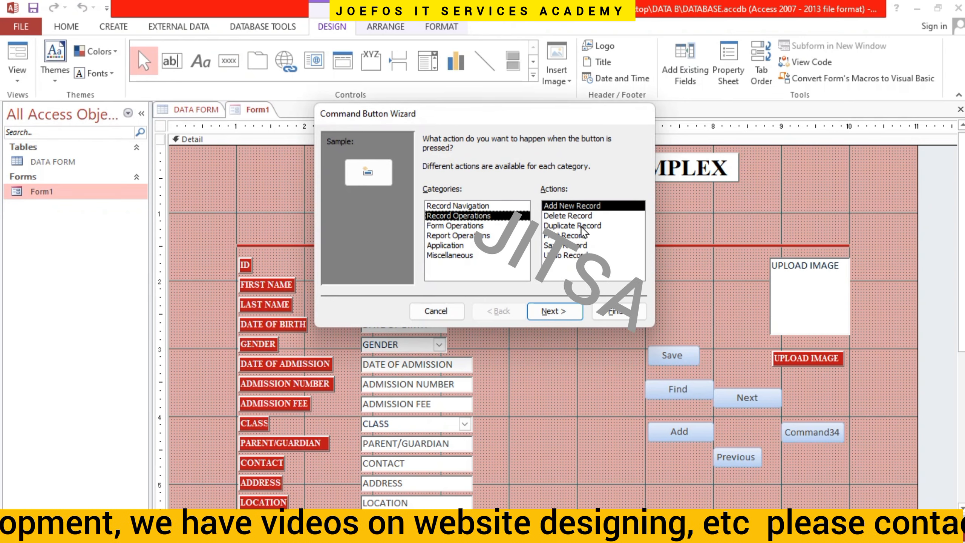
click(574, 236)
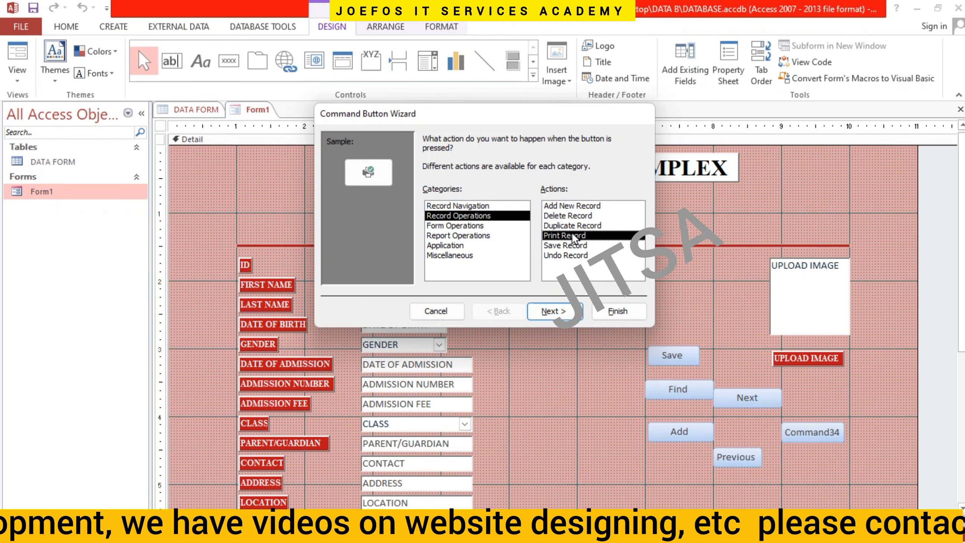
click(552, 311)
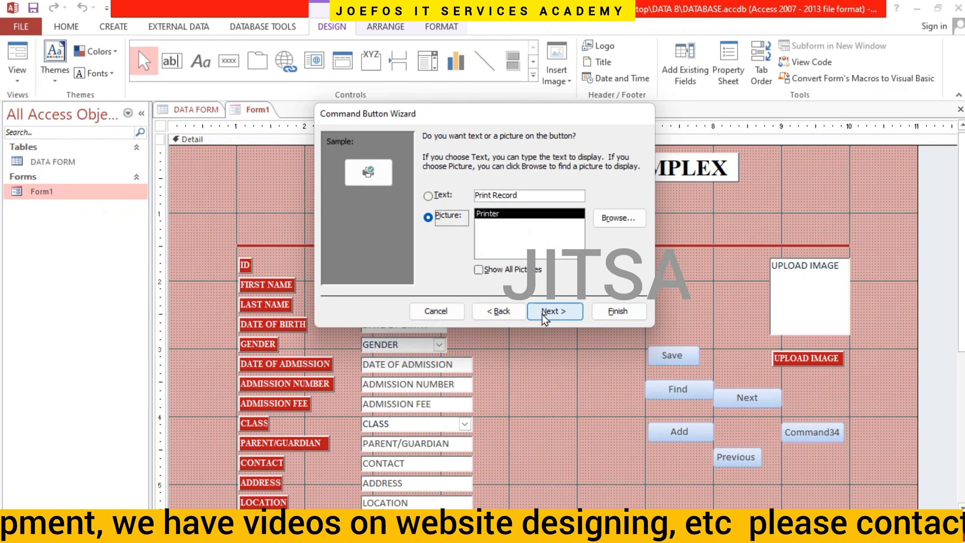
- Set the print button's text to Print but show the Printer picture, finish the wizard, and resize the button to about 1 inch wide
click(521, 193)
key(BackSpace)
key(BackSpace)
key(BackSpace)
key(BackSpace)
key(BackSpace)
key(BackSpace)
key(BackSpace)
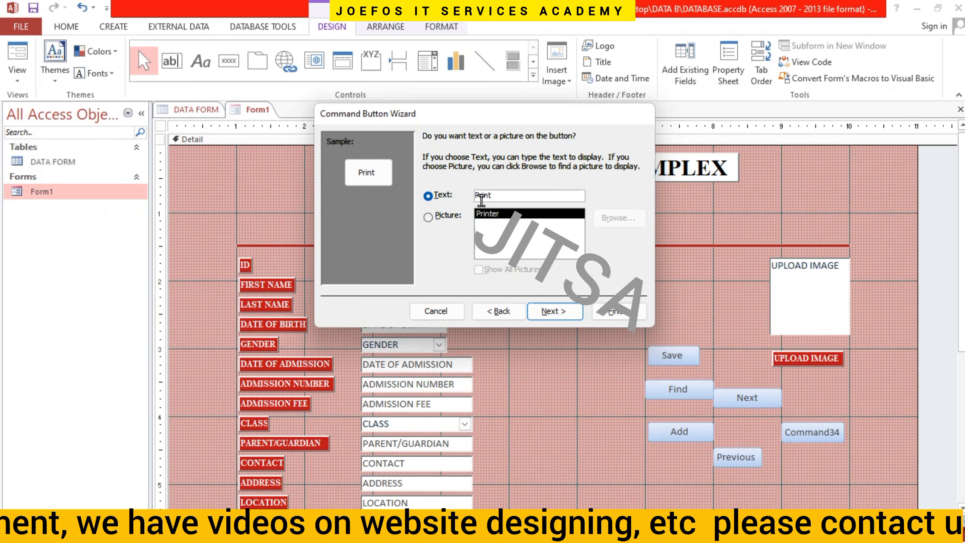
click(428, 217)
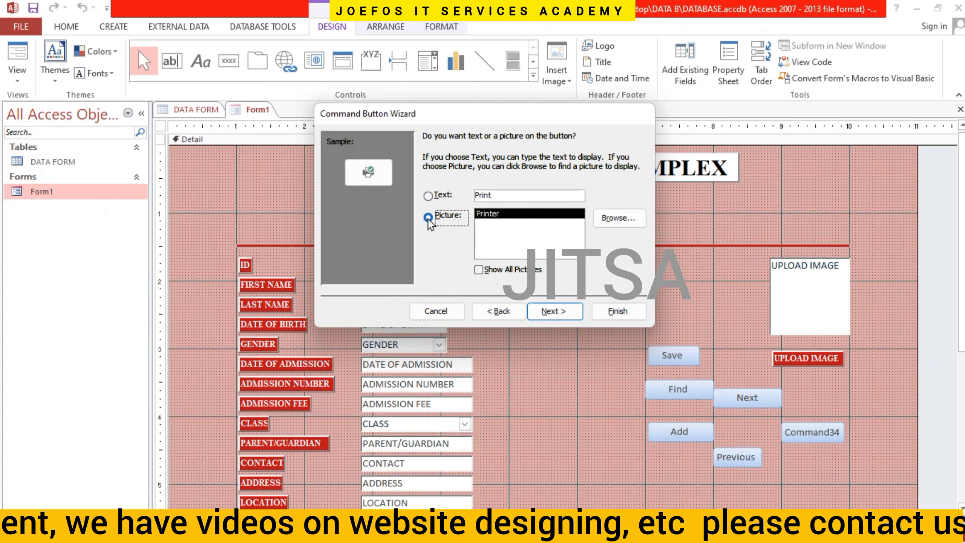
click(619, 311)
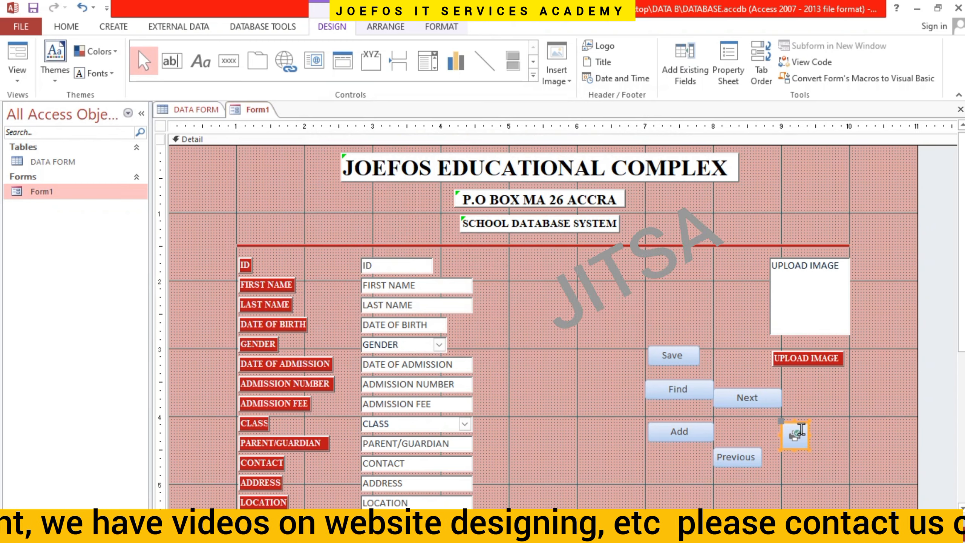
mouse_move(807, 435)
mouse_down()
mouse_move(843, 435)
mouse_move(814, 441)
mouse_up()
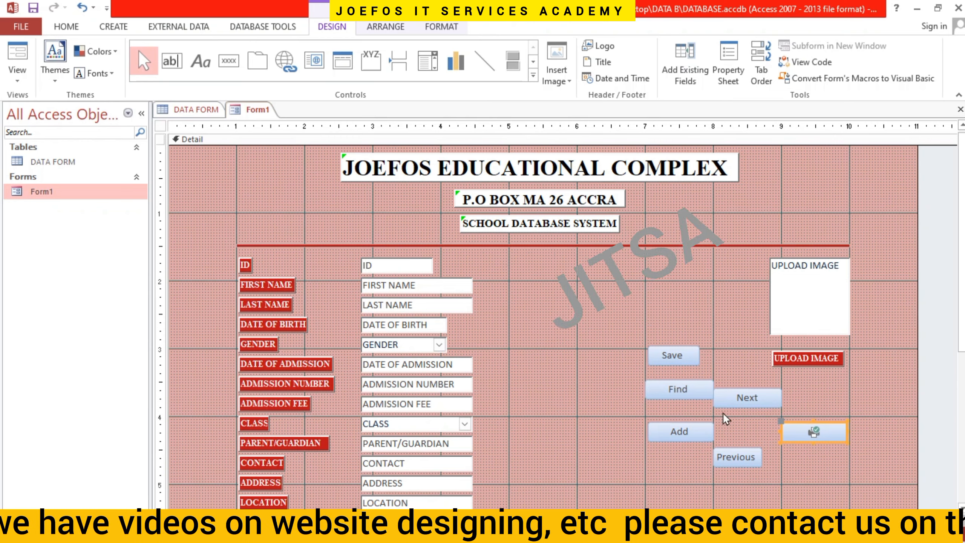
click(225, 69)
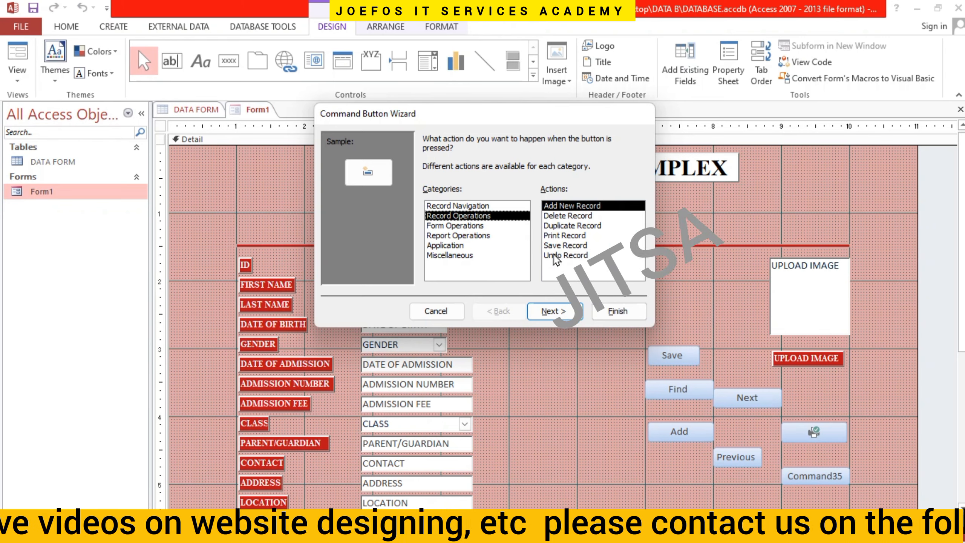
click(576, 219)
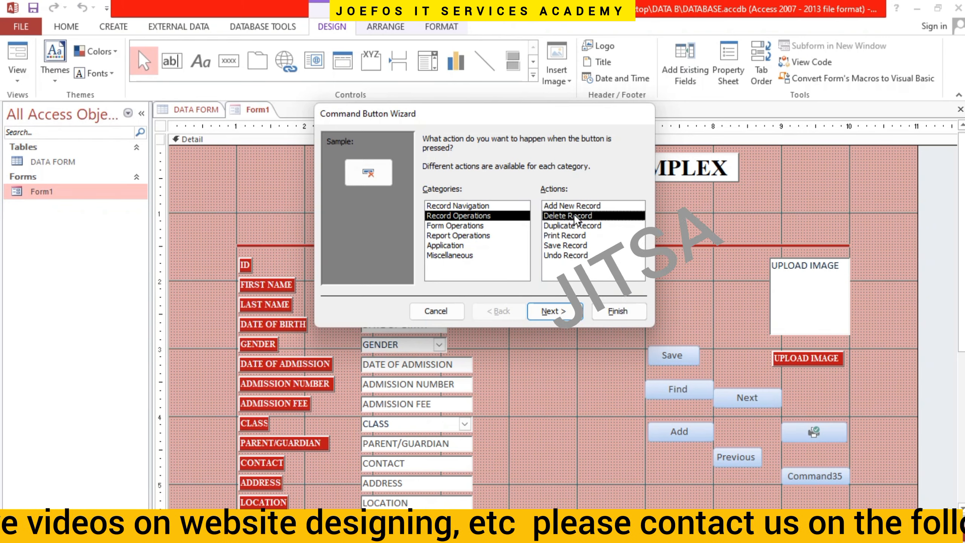
click(554, 311)
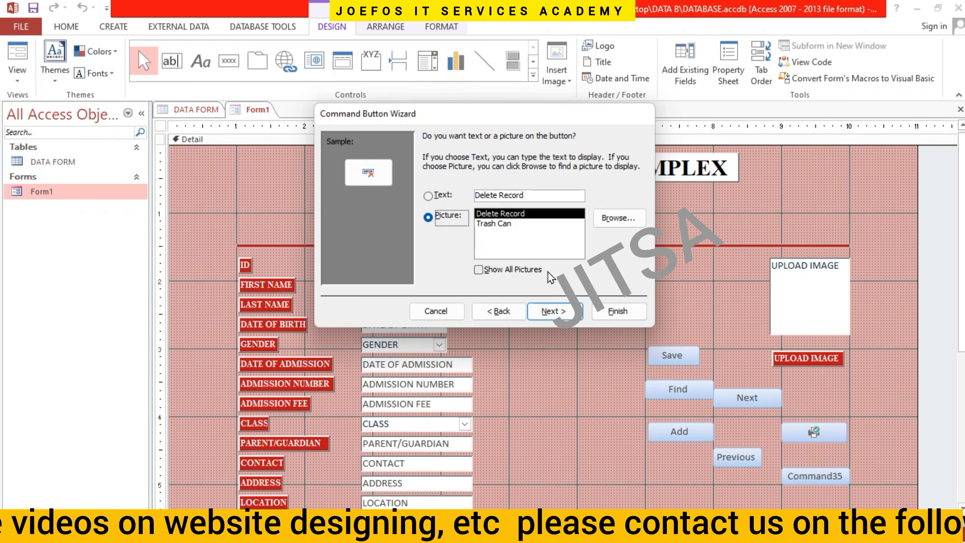
click(505, 225)
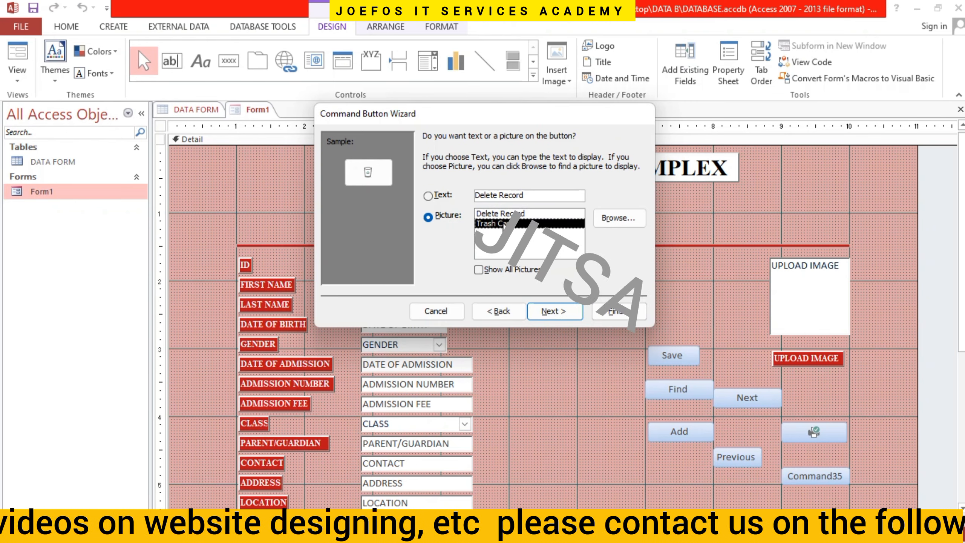
click(528, 194)
key(BackSpace)
key(BackSpace)
key(BackSpace)
key(BackSpace)
key(BackSpace)
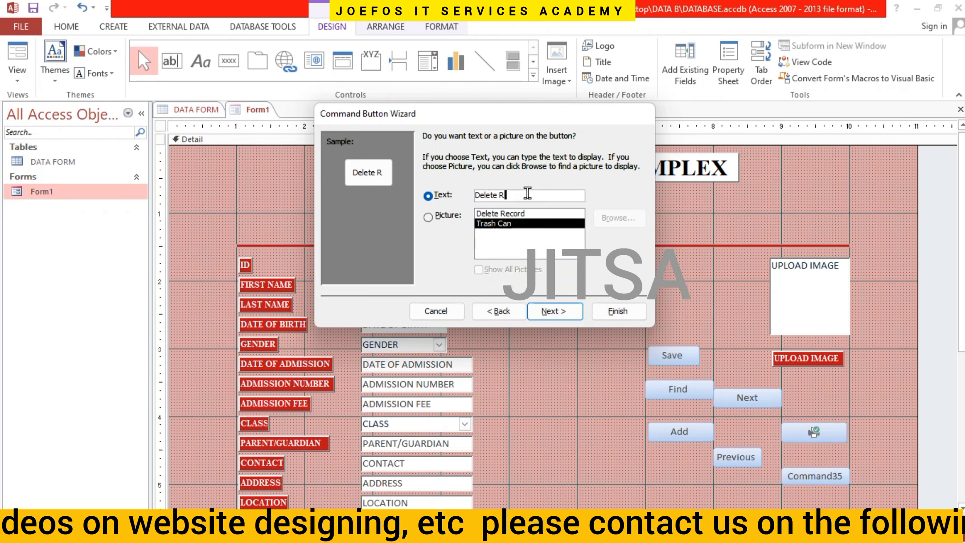
key(BackSpace)
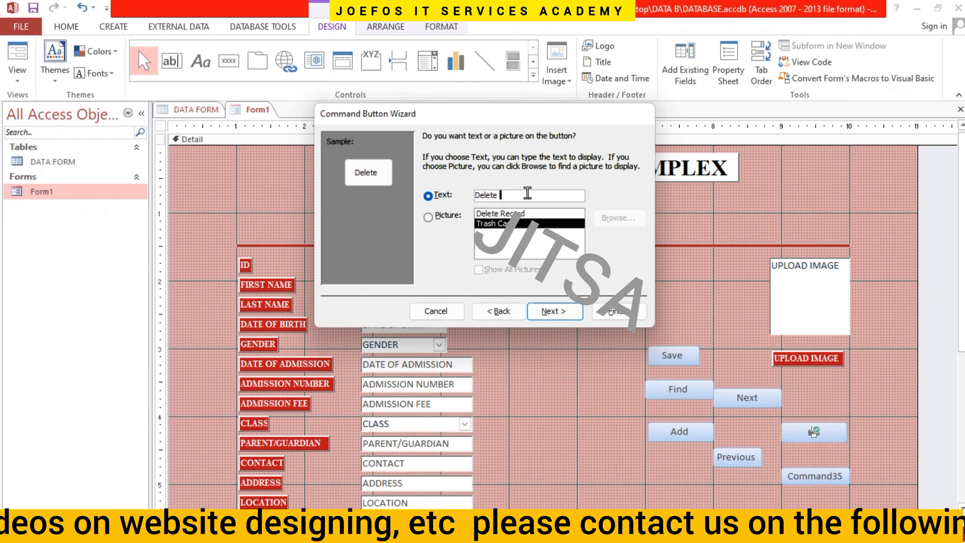
click(598, 316)
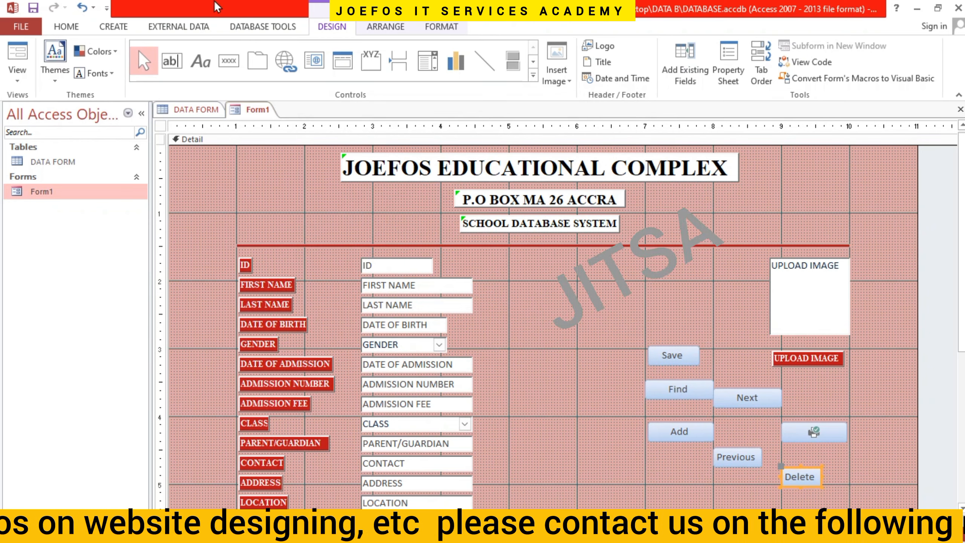
key(ctrl+z)
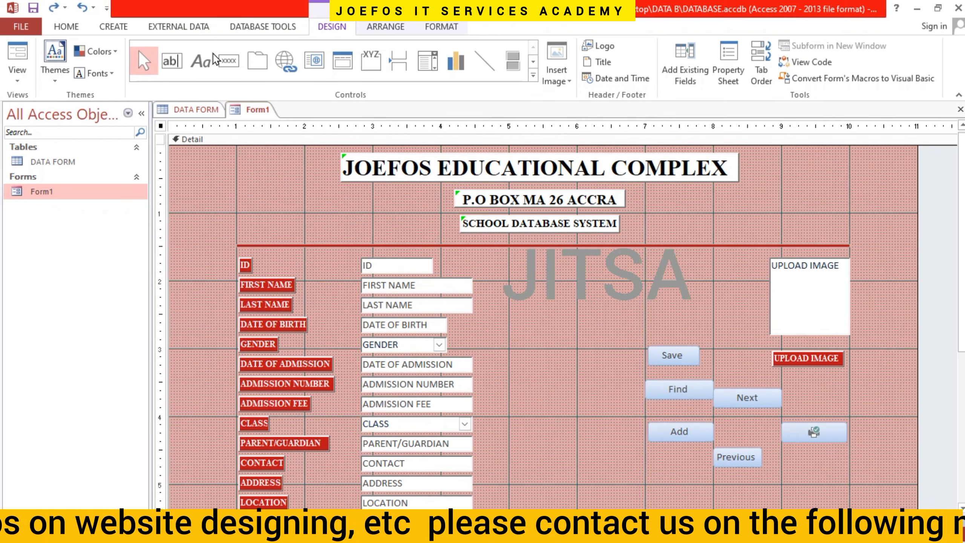
- Draw a command button about 0.9 inch wide below the print button, with the Record Operations action Delete Record
click(228, 60)
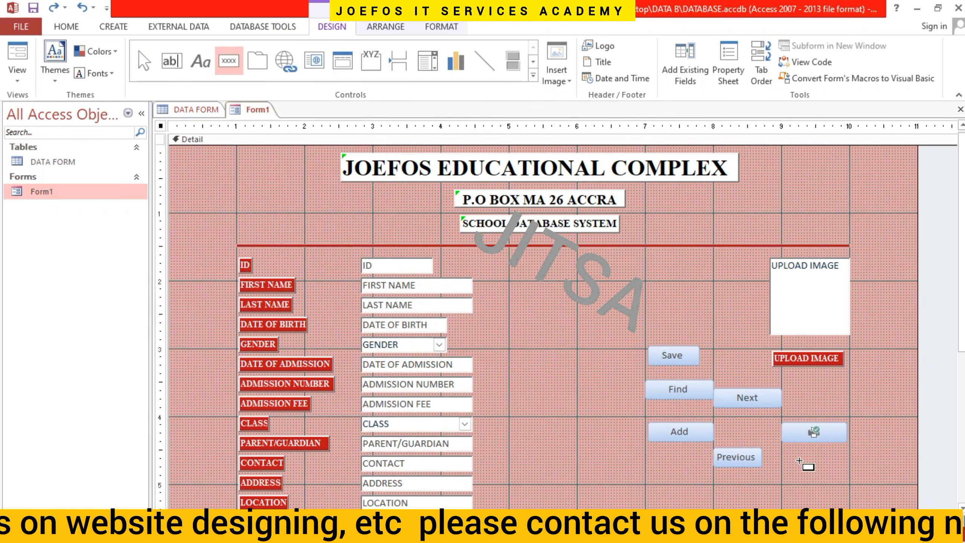
mouse_move(784, 462)
mouse_down()
mouse_move(827, 463)
mouse_move(847, 478)
mouse_up()
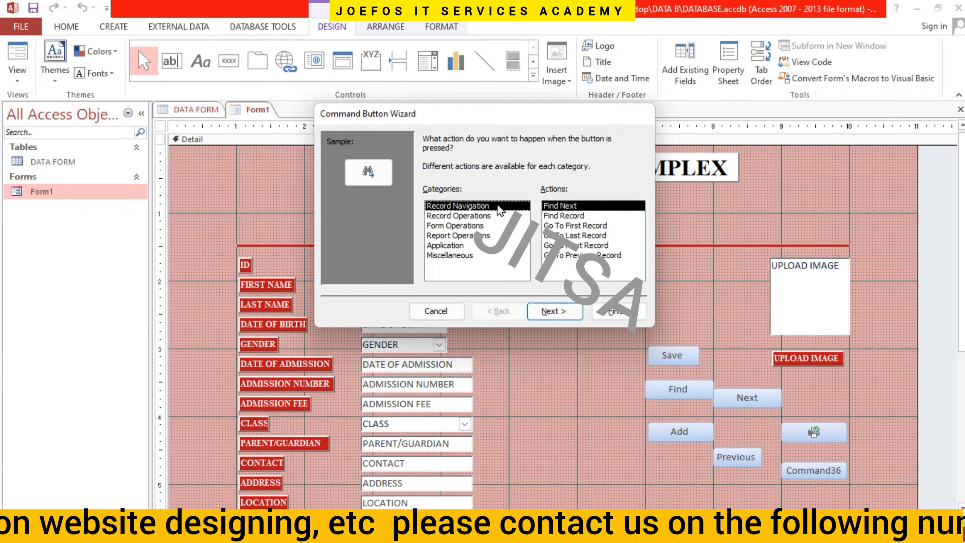
click(485, 218)
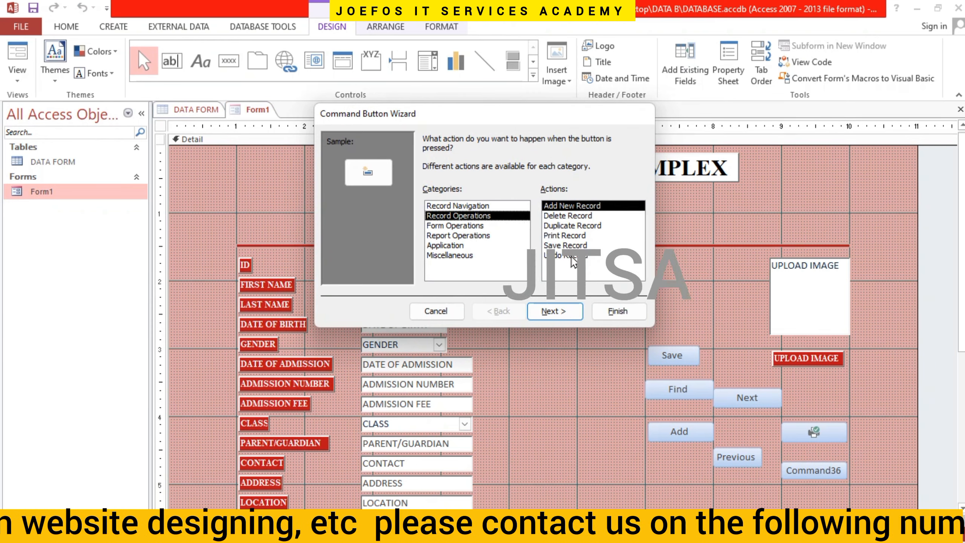
click(568, 215)
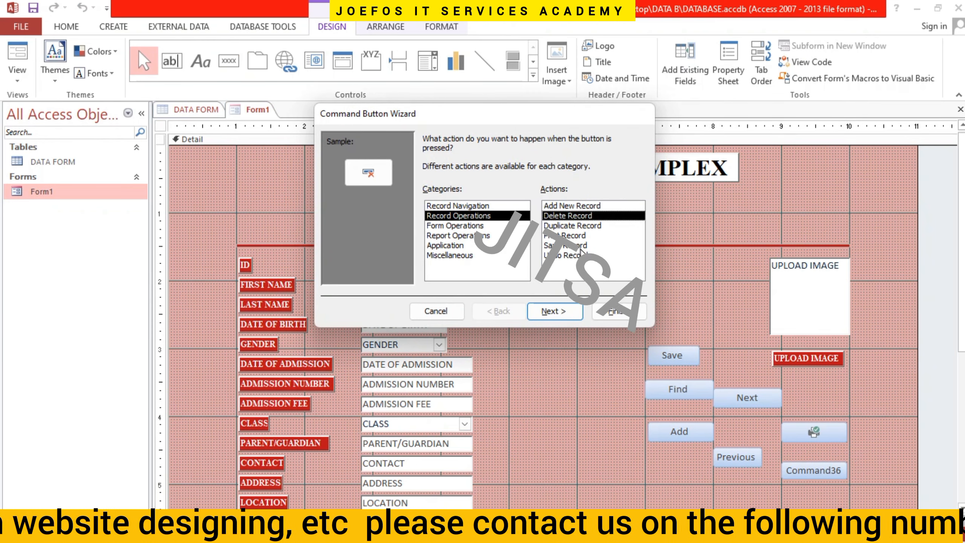
click(554, 311)
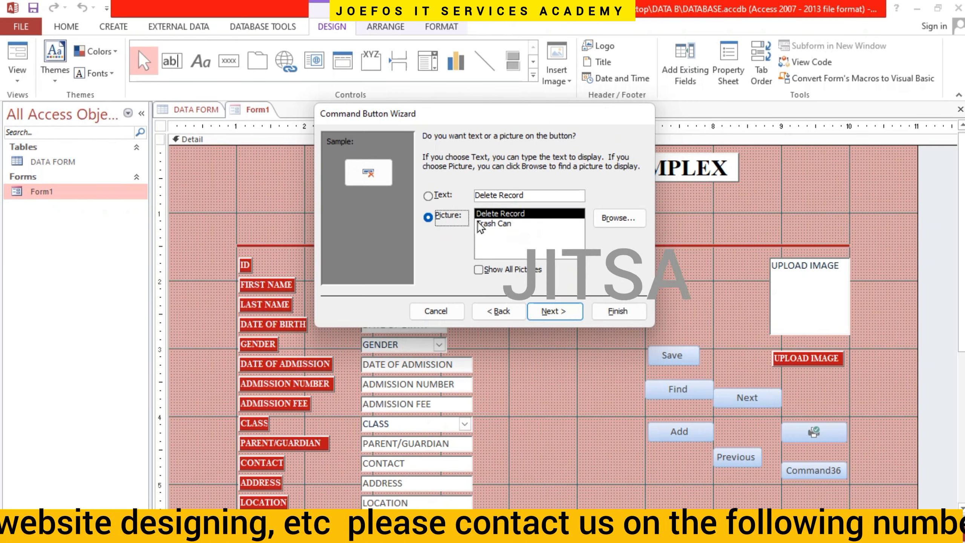
- Give the delete button the Trash Can picture, finish the wizard, and resize the button to match the print button
click(490, 225)
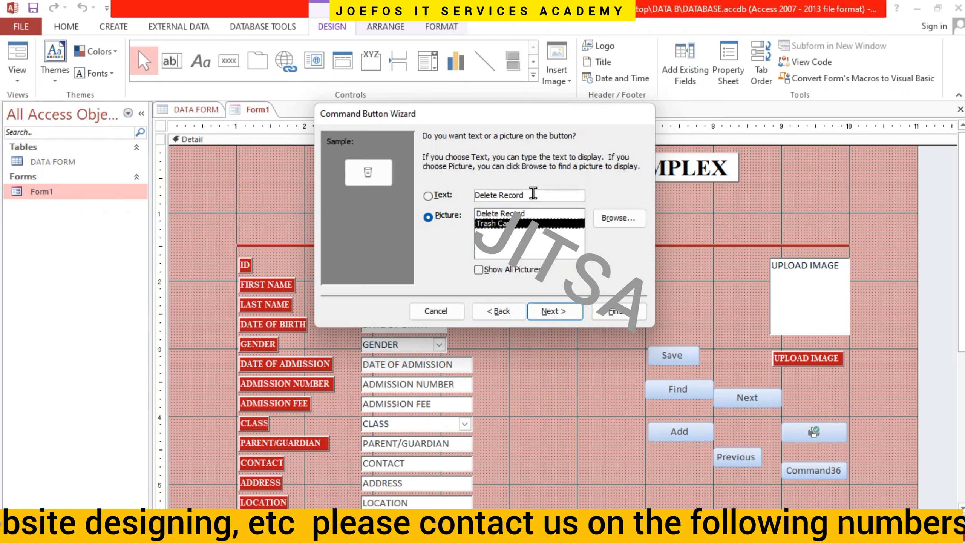
click(631, 317)
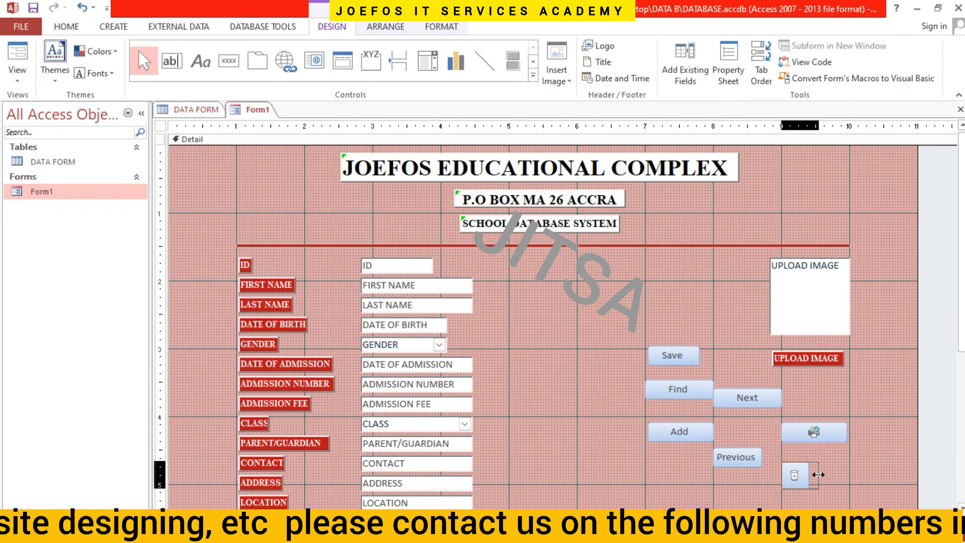
drag(818, 474, 846, 471)
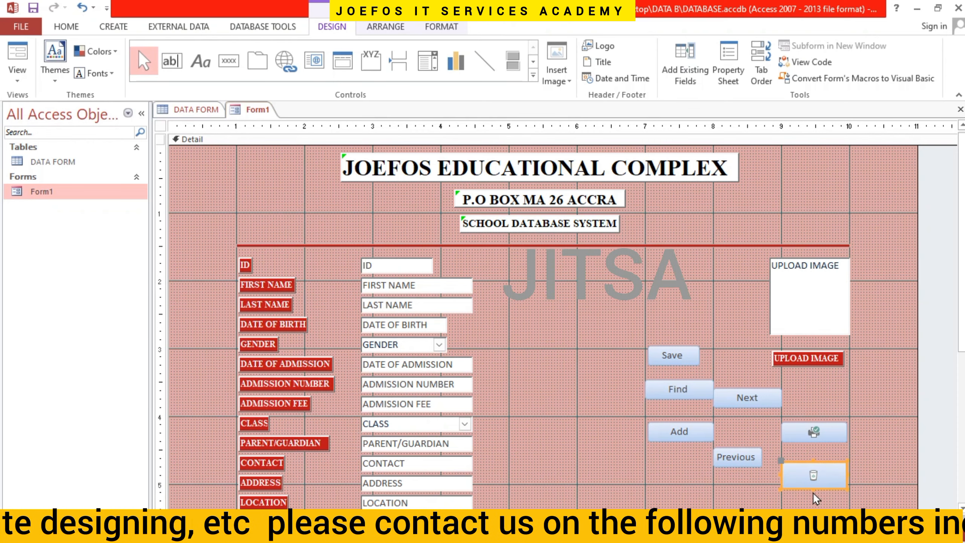
drag(813, 489, 814, 479)
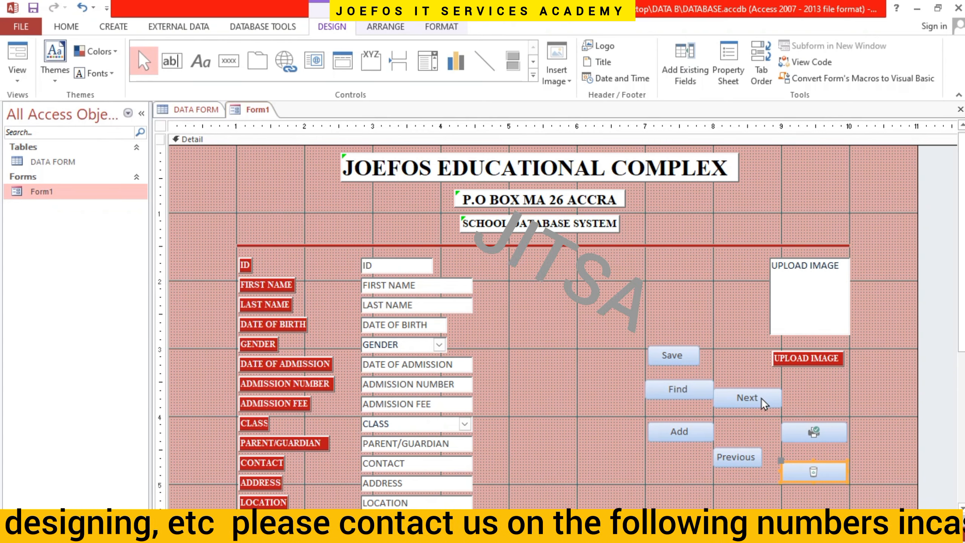
- Move the Next button directly above the print button, level with Find, and select the Find button
drag(761, 398, 832, 392)
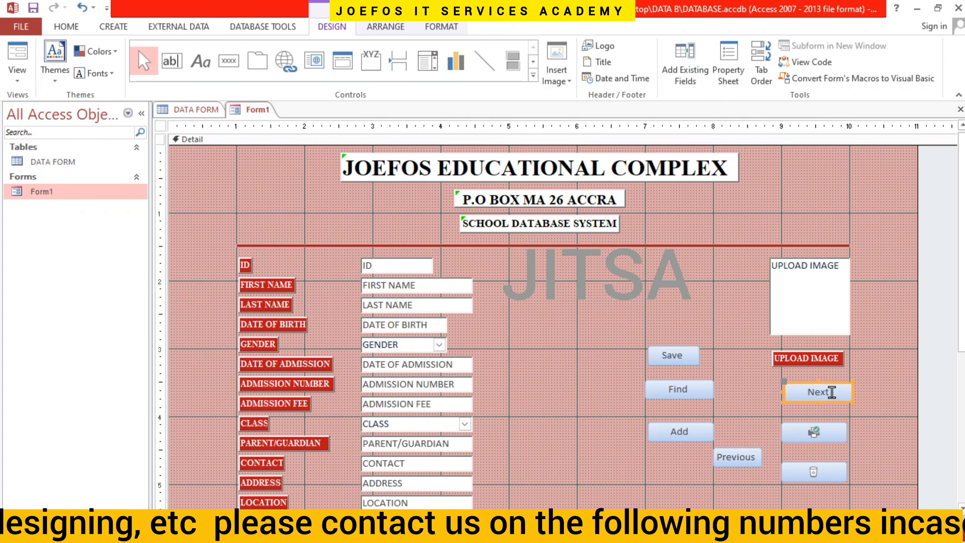
click(685, 388)
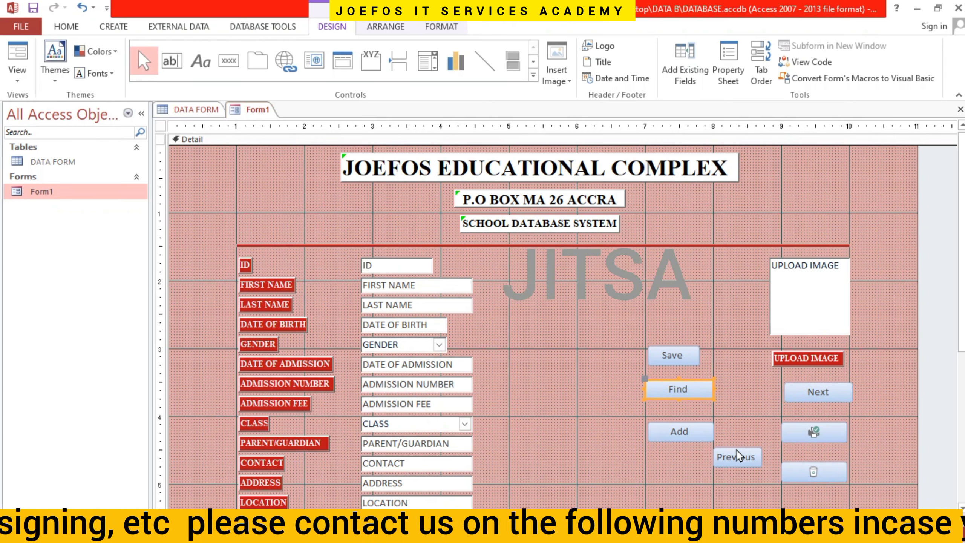
- Move the Previous button directly below Add and extend both buttons to line up with the Find button's left edge
drag(740, 453, 682, 457)
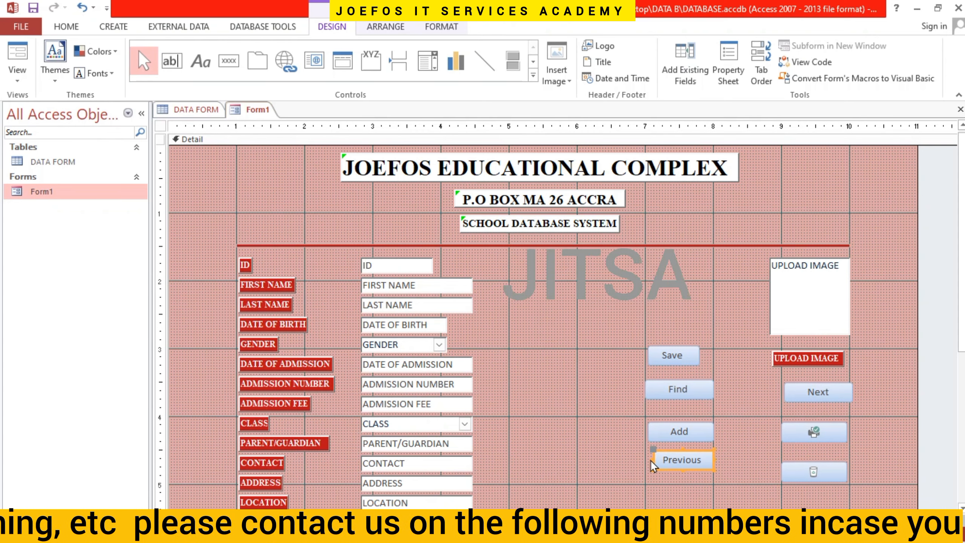
drag(650, 460, 646, 458)
click(661, 434)
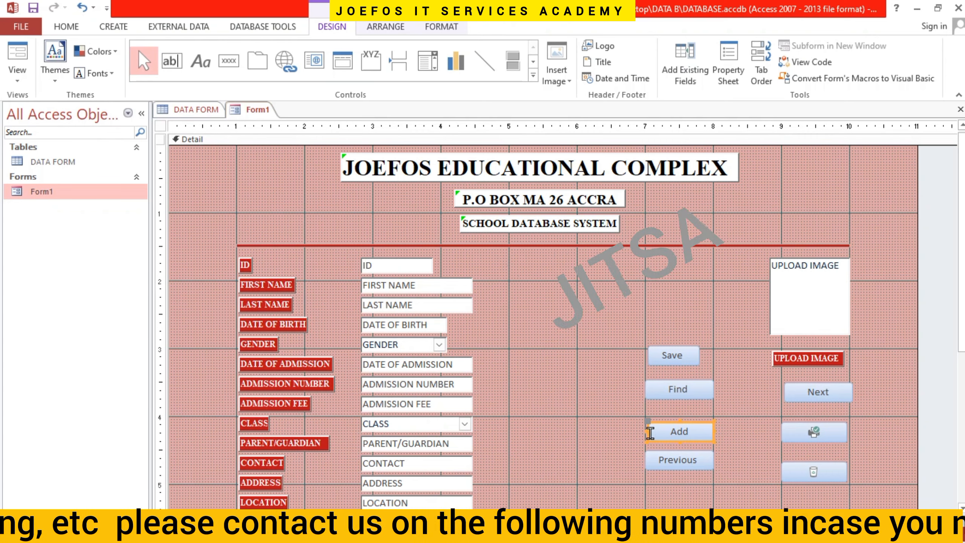
drag(645, 430, 644, 430)
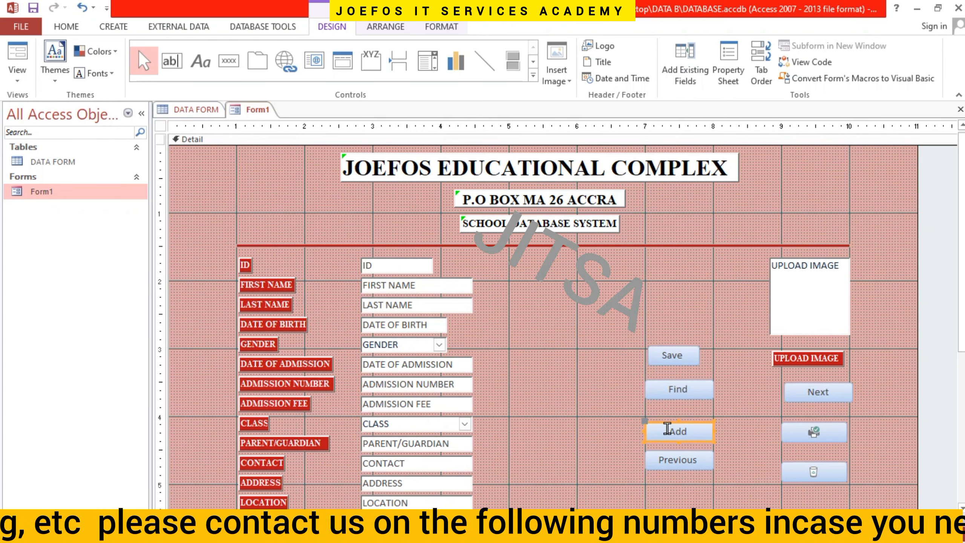
- Widen the Save button to about 1 inch, matching both edges of the Find button
click(670, 391)
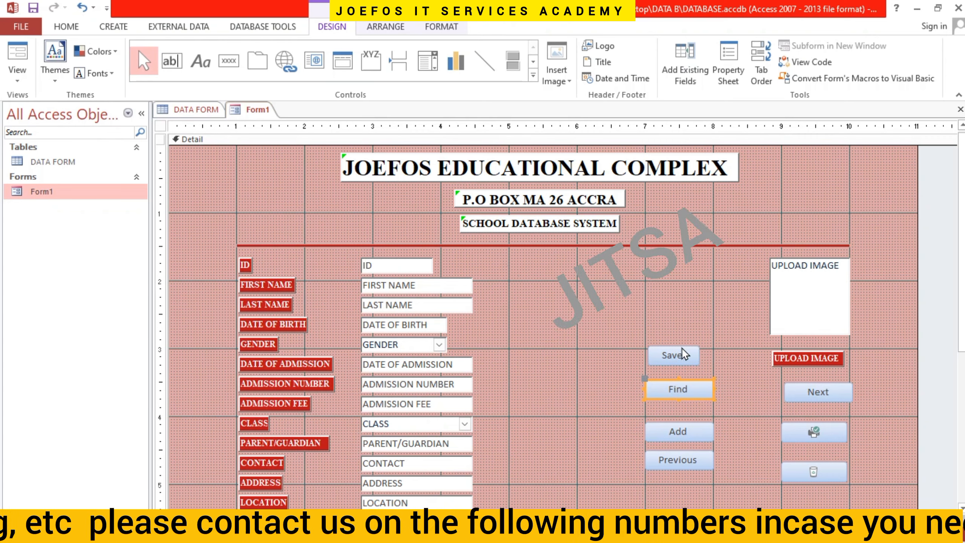
drag(698, 355, 714, 355)
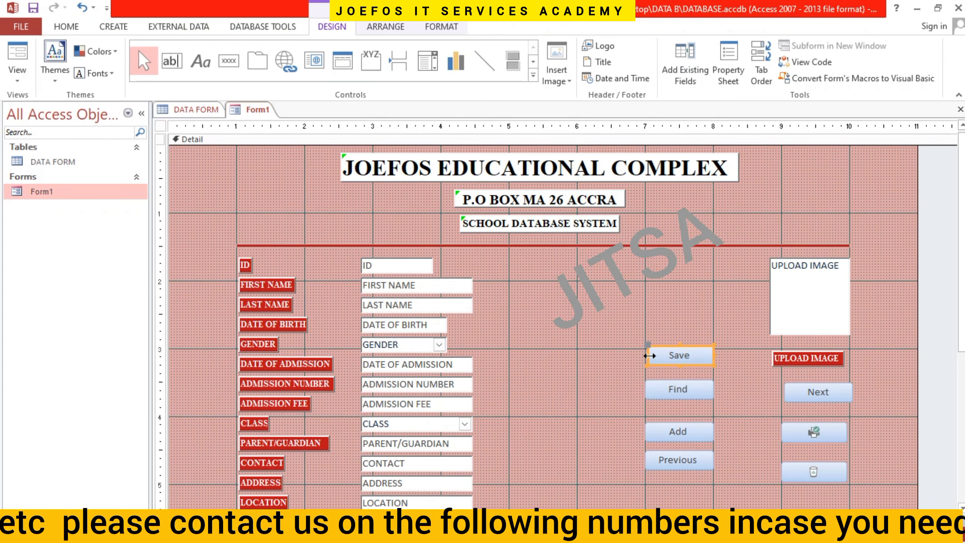
drag(649, 355, 647, 355)
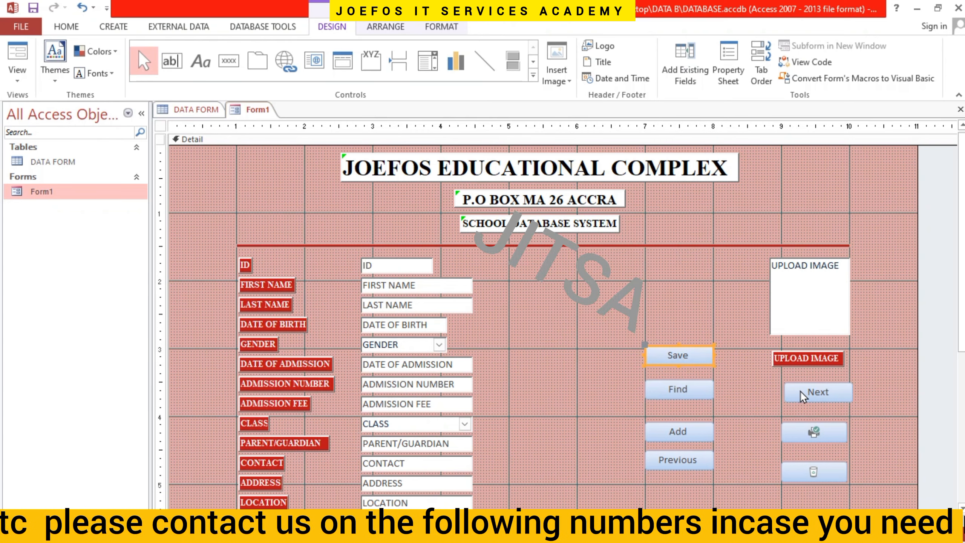
- Nudge the Previous button down about 0.25 inch, roughly level with the trash-can button
click(688, 461)
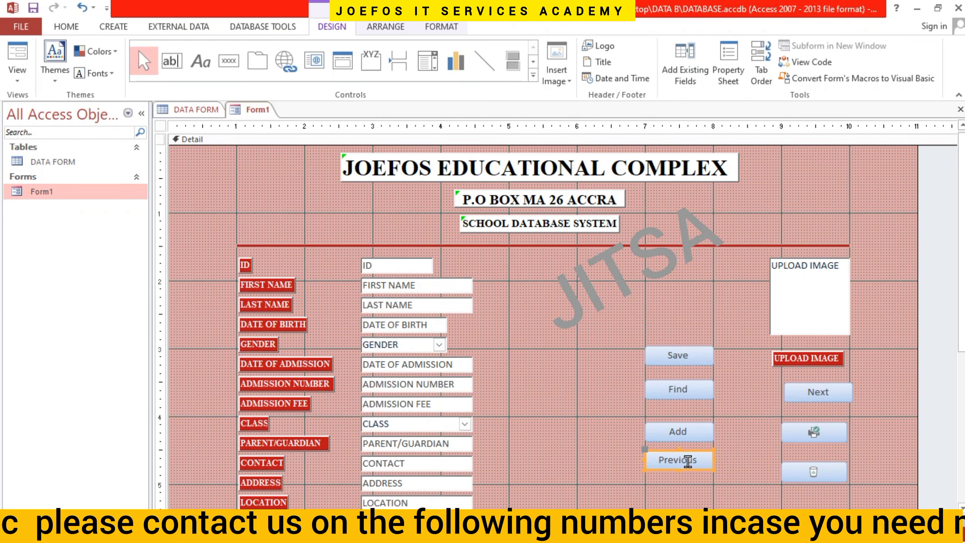
key(Down)
key(Down)
key(Down)
key(Down)
key(Down)
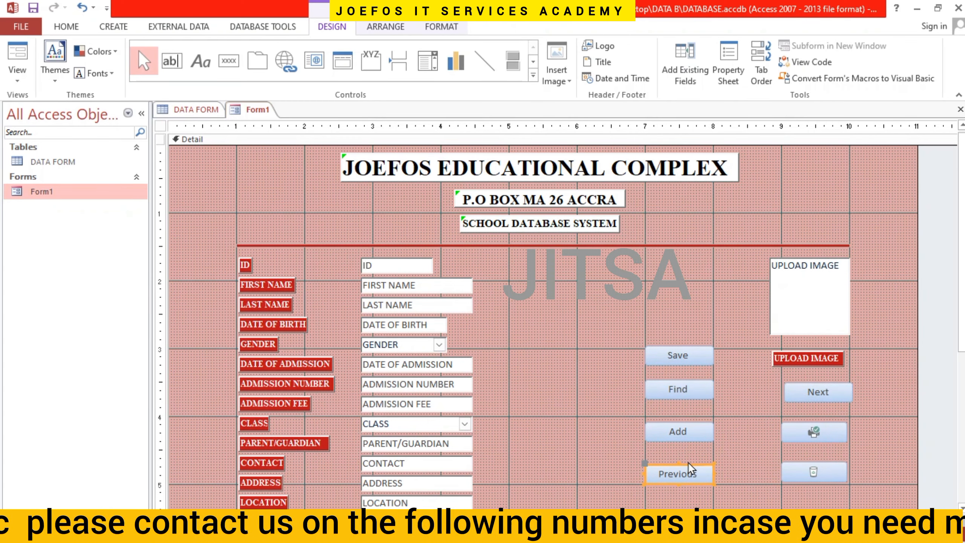
key(Down)
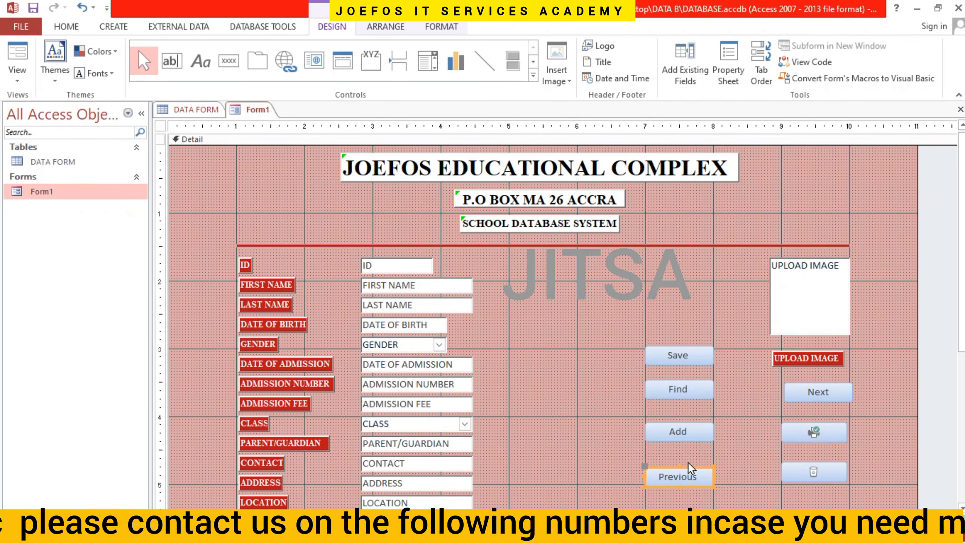
- Nudge the Add button down about 0.17 inch towards Previous
click(674, 425)
key(Down)
key(Down)
key(Down)
key(Down)
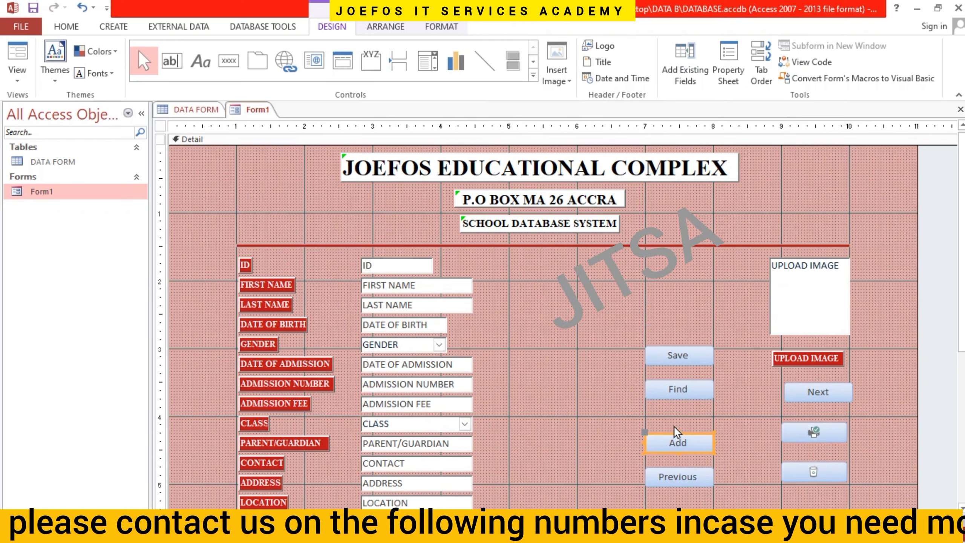
- Nudge the Find button down about 0.25 inch towards Add
click(674, 391)
key(Down)
key(Down)
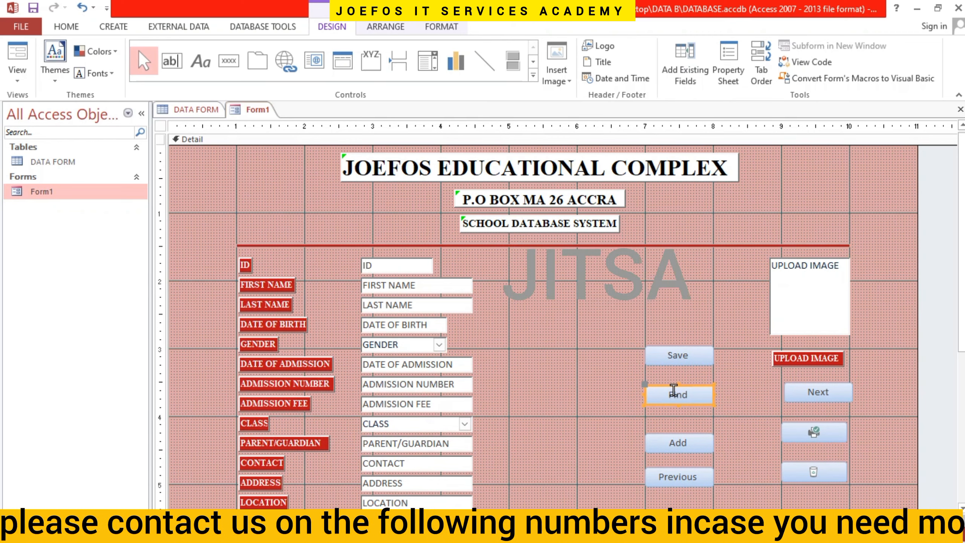
key(Down)
key(Down)
key(Down)
key(Down)
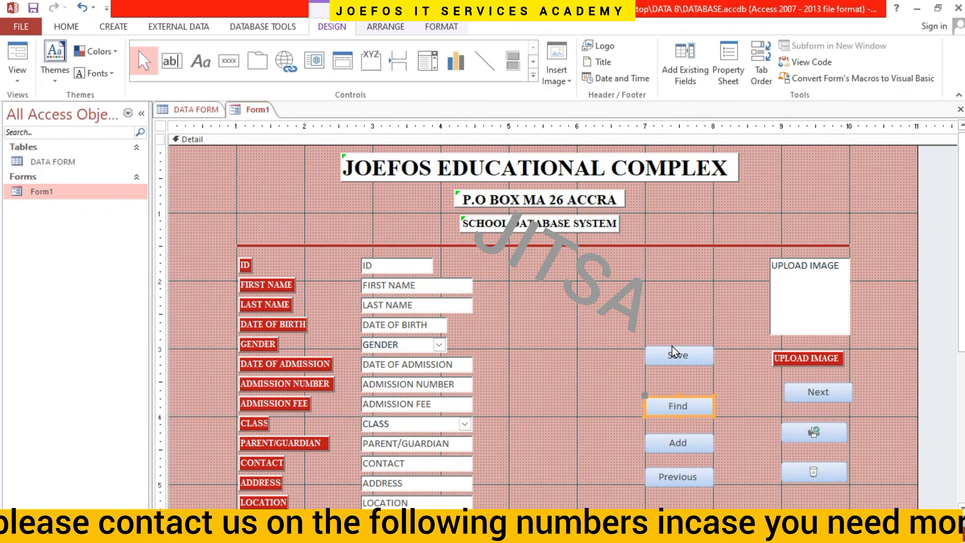
- Nudge the Save button down about 0.2 inch so it sits evenly above Find
click(673, 347)
key(Down)
key(Down)
key(Down)
key(Down)
key(Down)
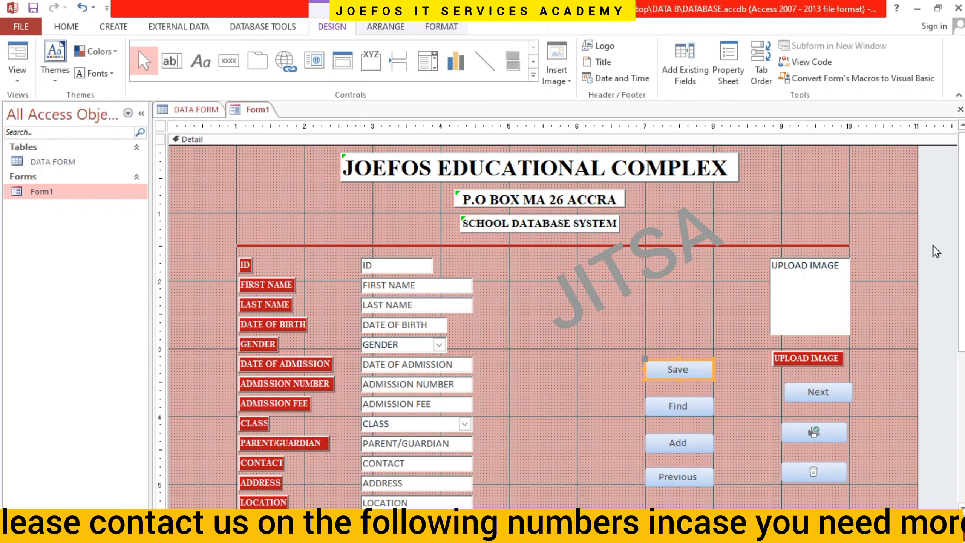
- Move the Previous button further down, level with the LOCATION field just above the lower red line
scroll(869, 385, down, 5)
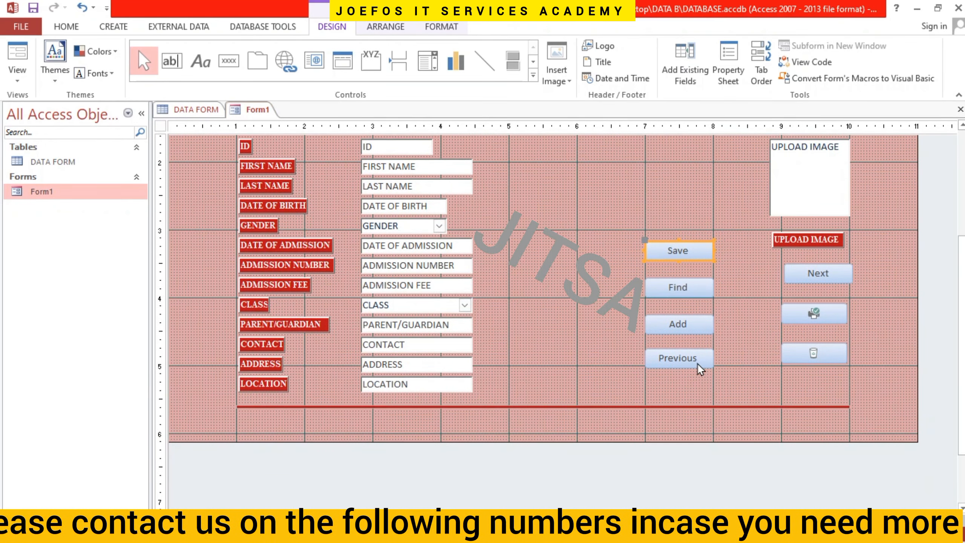
click(698, 364)
key(Down)
key(Down)
key(Down)
key(Down)
key(Down)
key(Down)
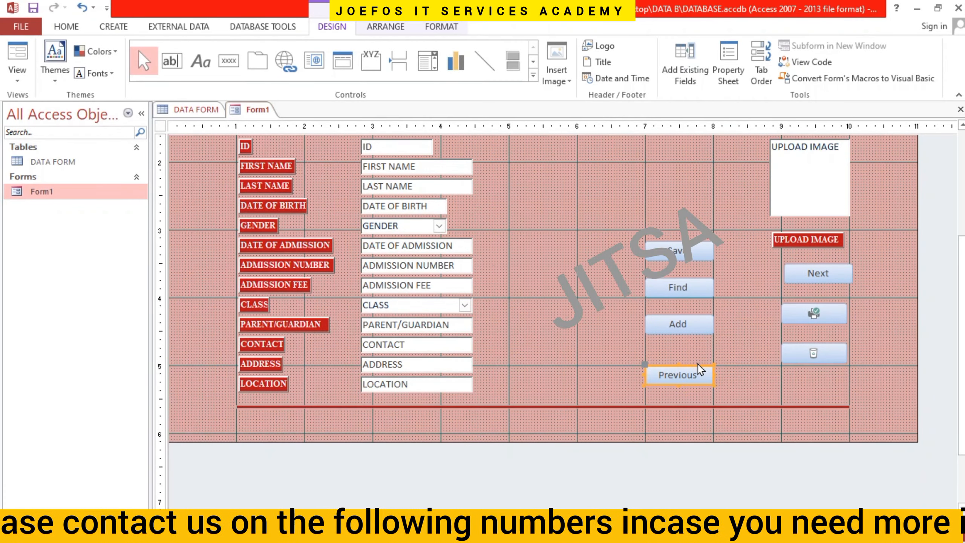
key(Down)
key(Down)
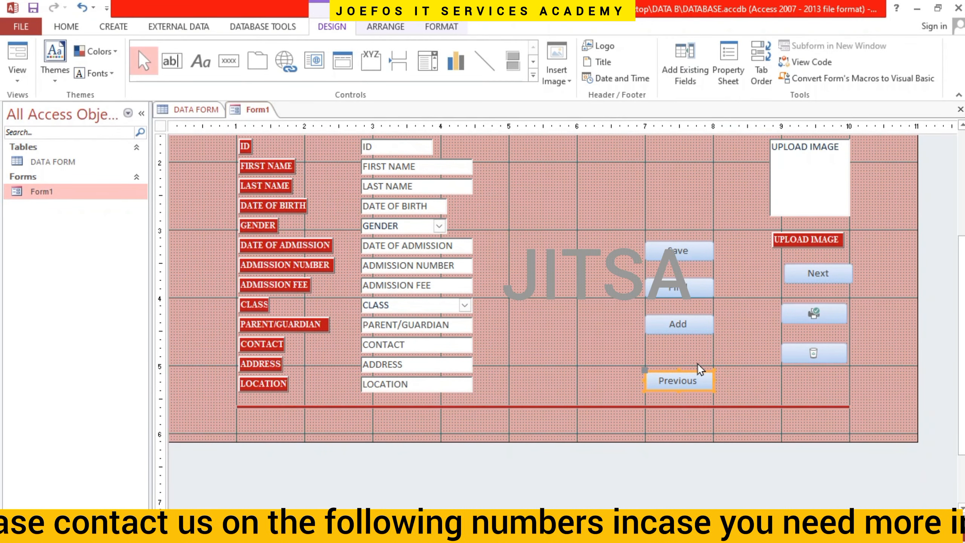
key(Down)
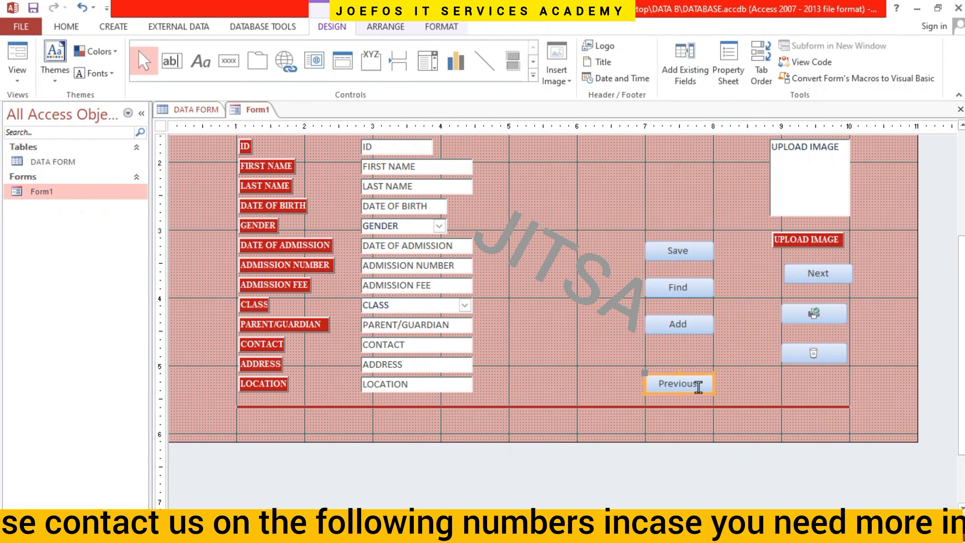
- Move the trash-can delete button down until it is roughly level with the Previous button
click(832, 348)
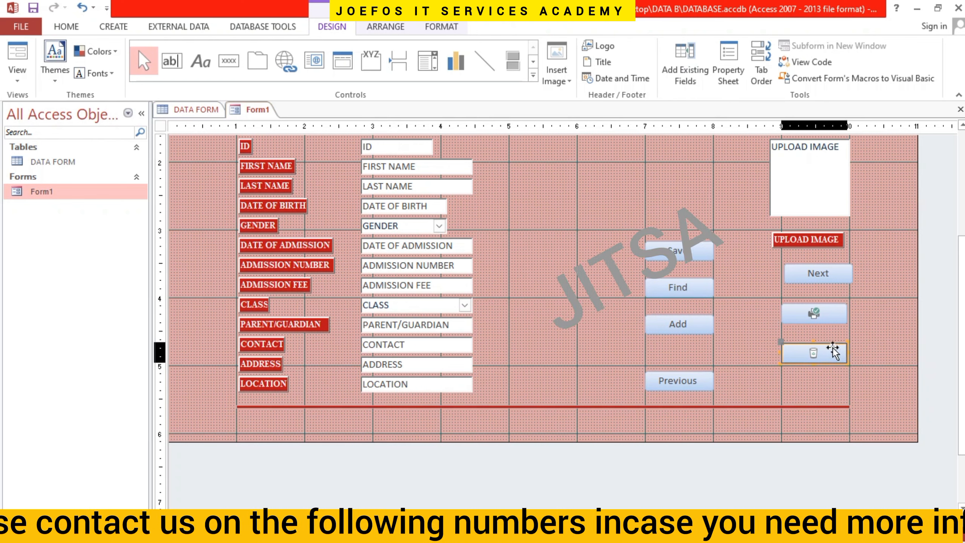
key(Down)
key(Down)
key(Down)
key(Down)
key(Down)
key(Down)
key(Down)
key(Down)
key(Down)
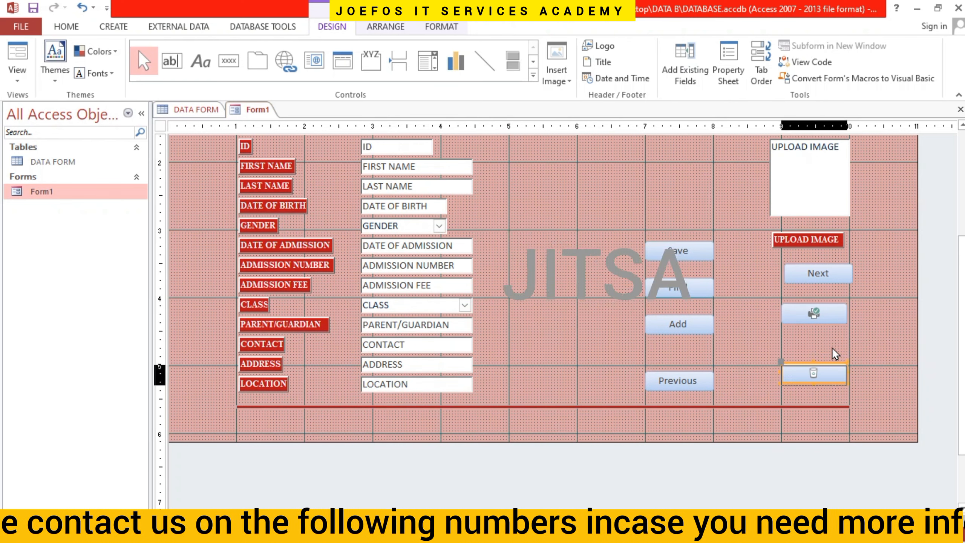
key(Down)
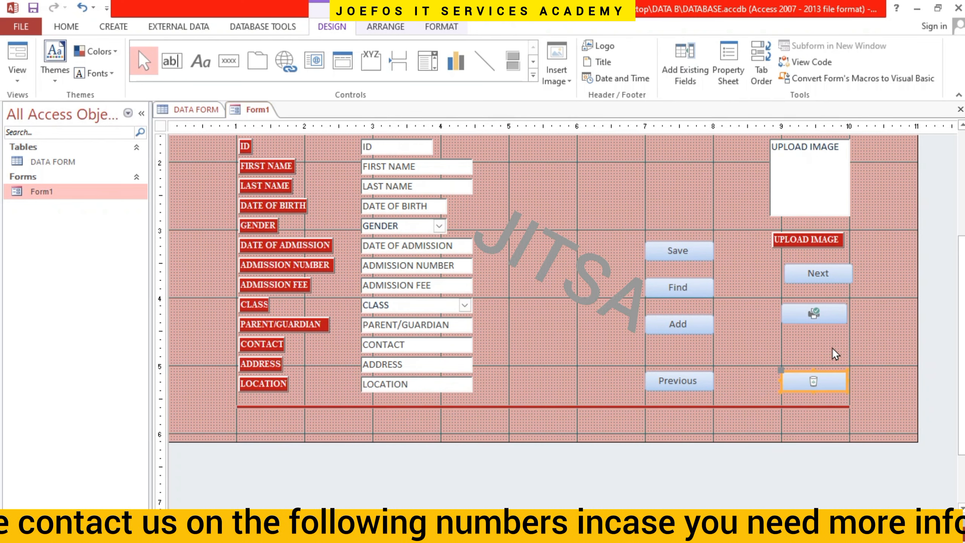
key(Up)
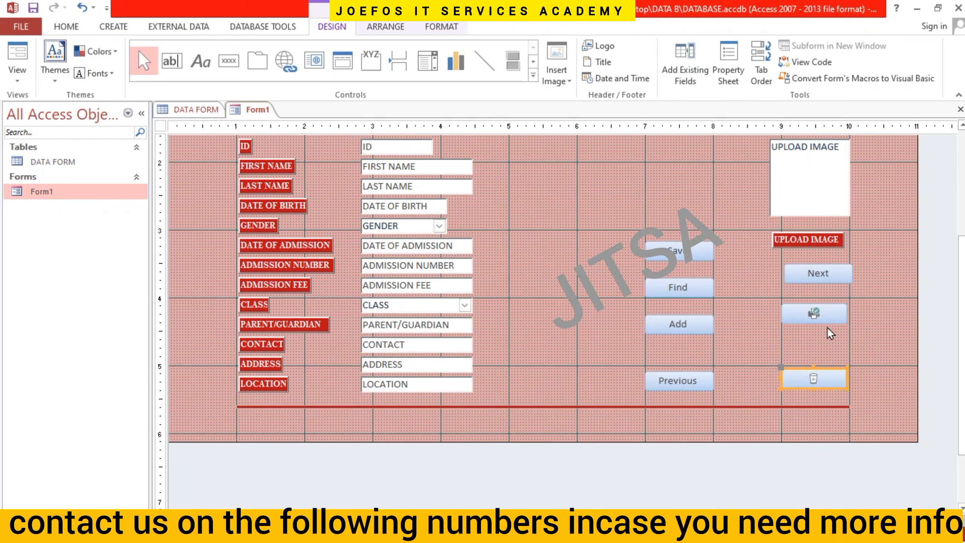
- Move the printer button down about 0.4 inch so it sits closely above the trash-can button
click(822, 313)
key(Down)
key(Down)
key(Down)
key(Down)
key(Down)
key(Down)
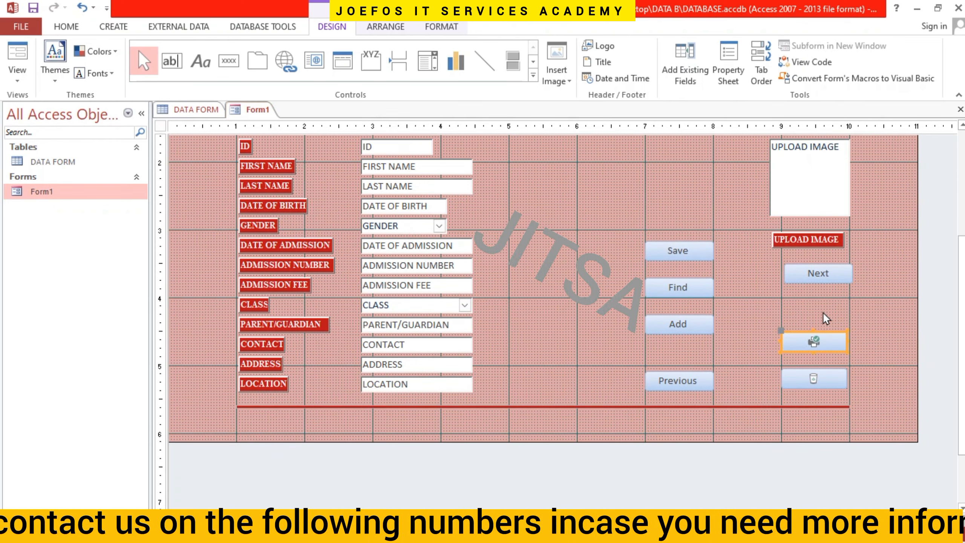
- Move the Next button down about 0.5 inch so it sits closely above the printer button
click(811, 277)
key(Down)
key(Down)
key(Down)
key(Down)
key(Down)
key(Down)
key(Down)
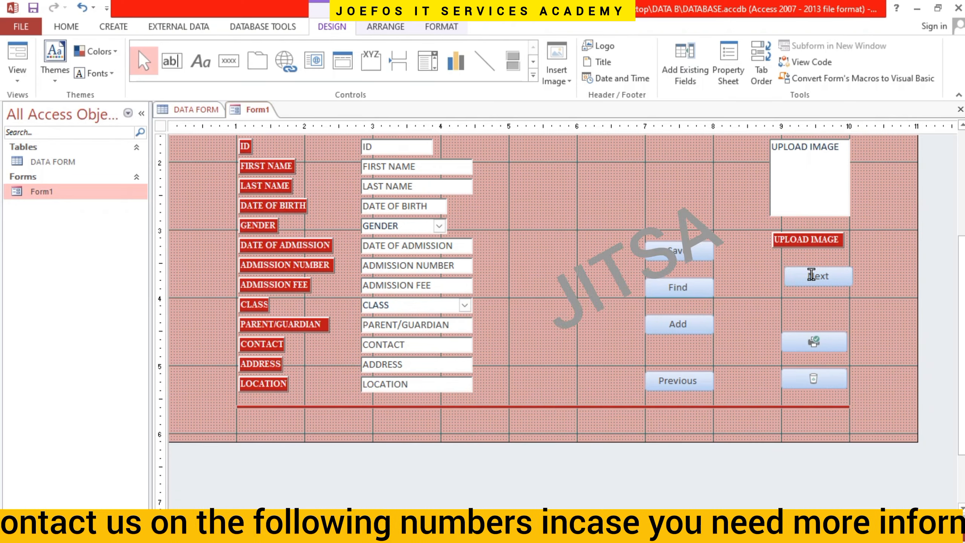
key(Down)
key(Down)
key(Down)
key(Down)
key(Down)
key(Down)
key(Down)
key(Down)
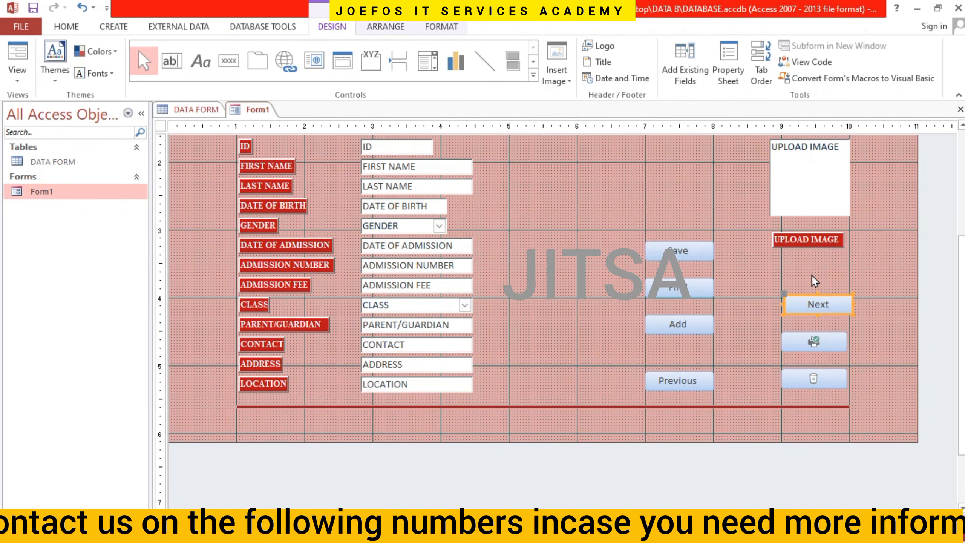
- Move the Add and Find buttons down so they stack closely above the Previous button
click(650, 324)
key(Down)
key(Down)
key(Down)
key(Down)
key(Down)
key(Down)
key(Down)
key(Down)
key(Down)
key(Down)
key(Down)
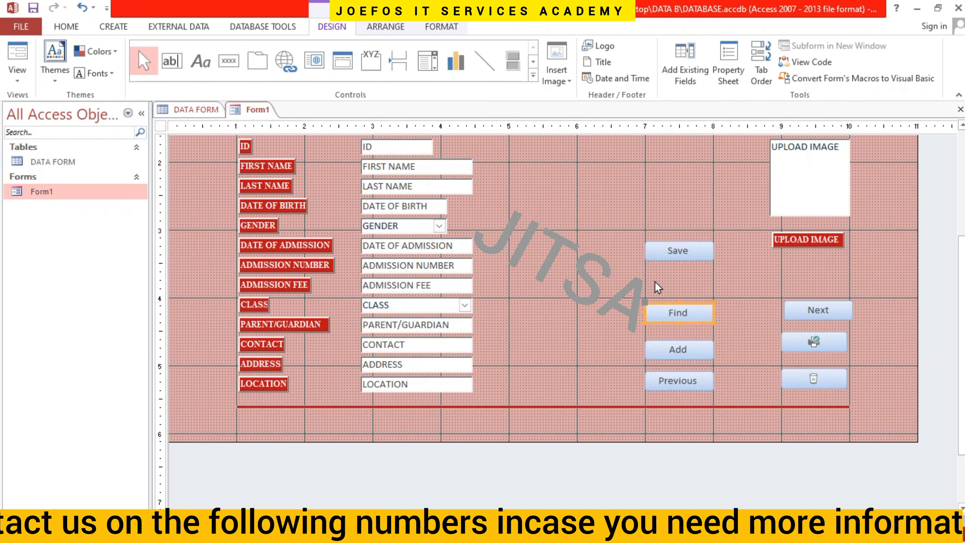
- Move the Save button into the gap between Previous and the trash-can button and narrow it to about 0.9 inch
click(672, 253)
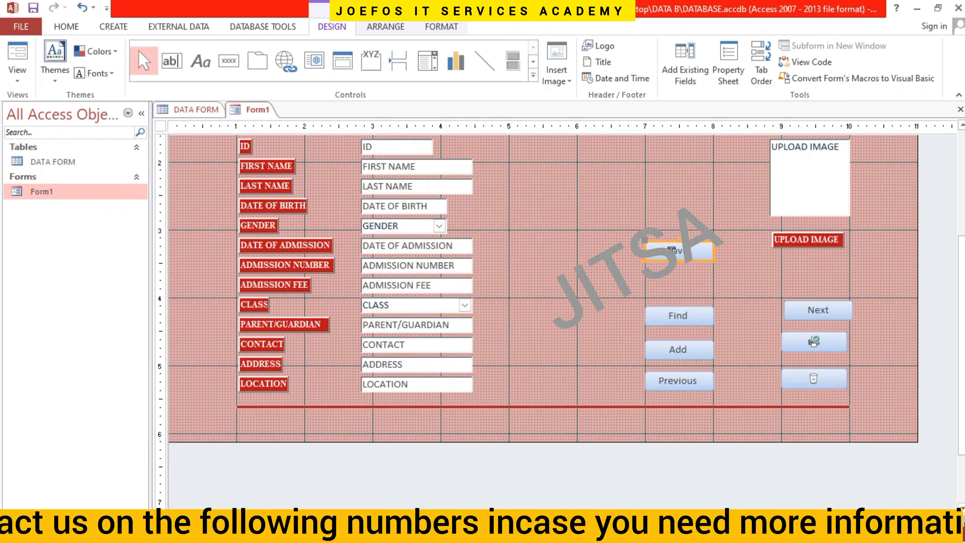
key(Down)
key(Down)
key(Down)
key(Down)
key(Down)
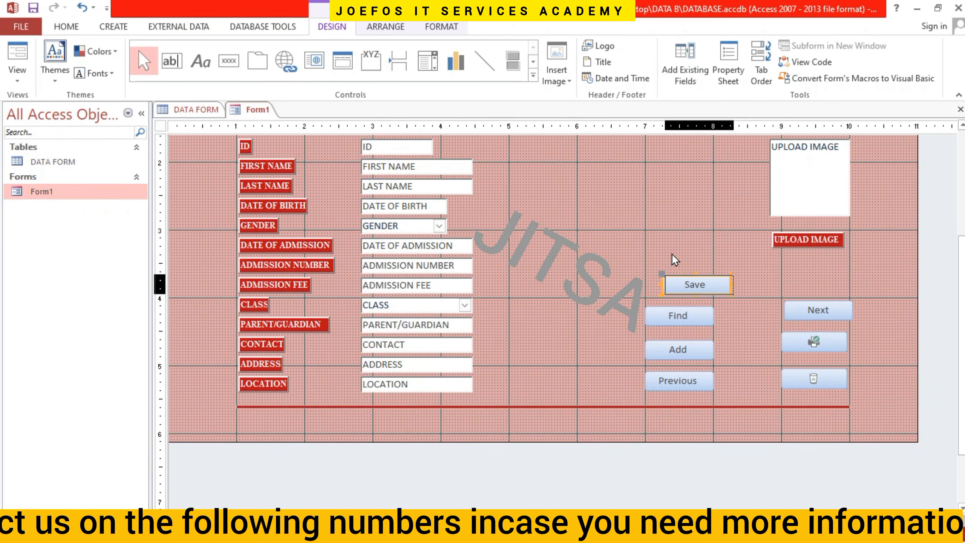
key(Down)
key(Down)
key(Down)
key(Down)
key(Down)
key(Down)
key(Down)
key(Down)
key(Down)
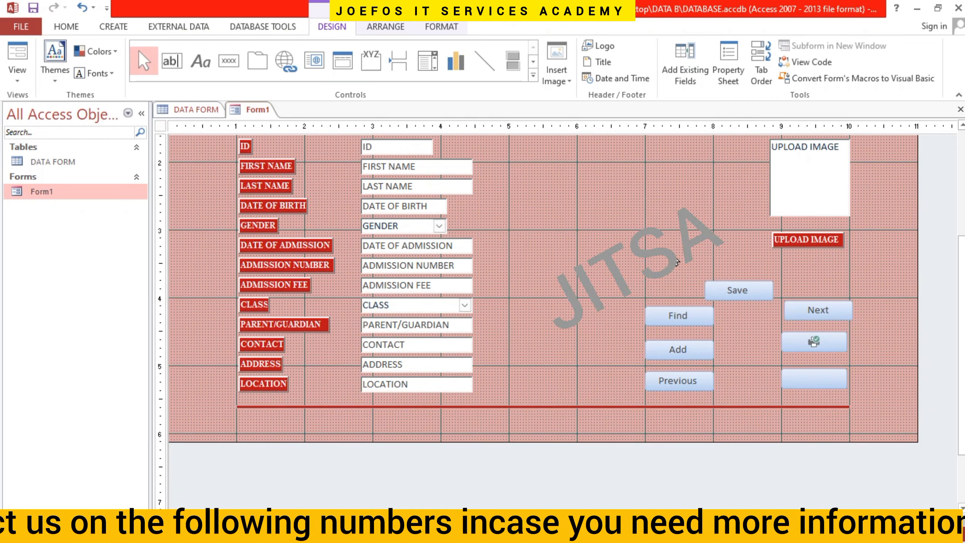
key(Down)
key(Down)
key(Down)
key(Down)
key(Down)
key(Down)
key(Down)
key(Down)
key(Down)
key(Down)
key(Down)
key(Down)
key(Down)
key(Down)
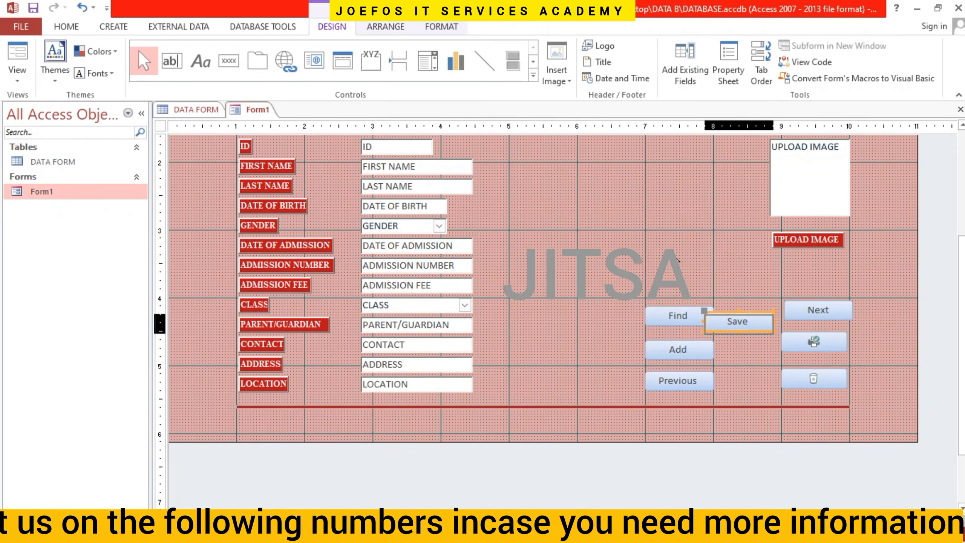
key(Right)
key(Right)
key(Right)
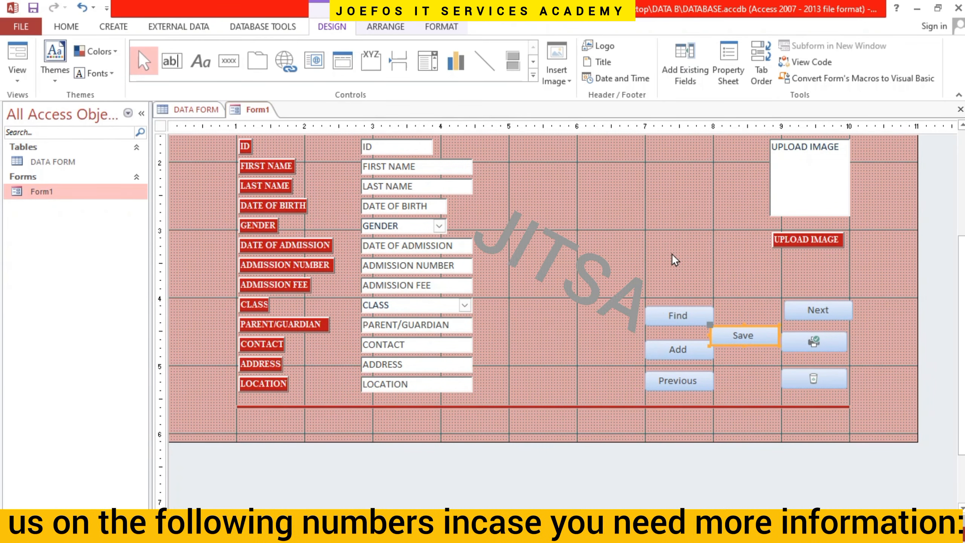
key(Down)
key(Down)
key(Down)
key(Down)
key(Down)
key(Down)
key(Down)
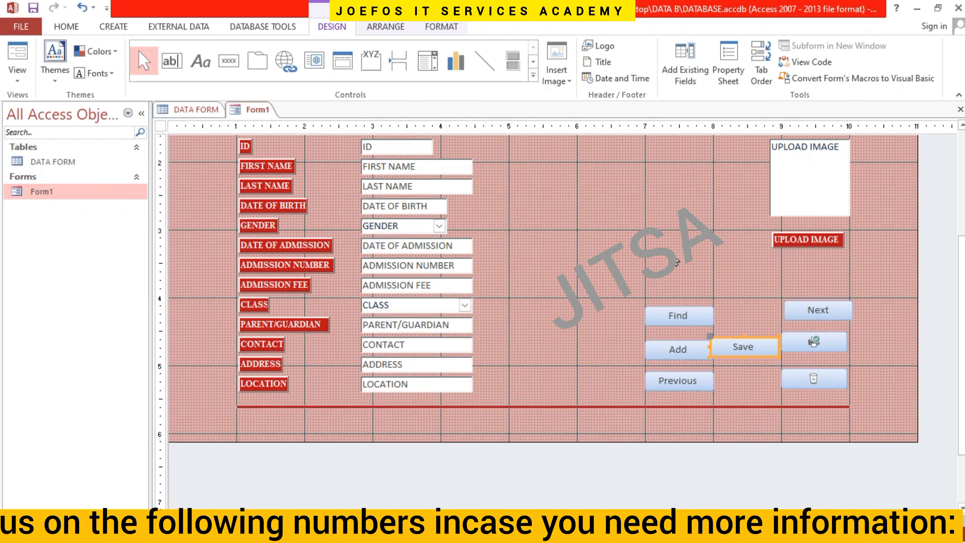
key(Down)
key(Down)
key(Down)
key(Down)
key(Down)
key(Down)
key(Down)
key(Down)
key(Down)
key(Down)
key(Down)
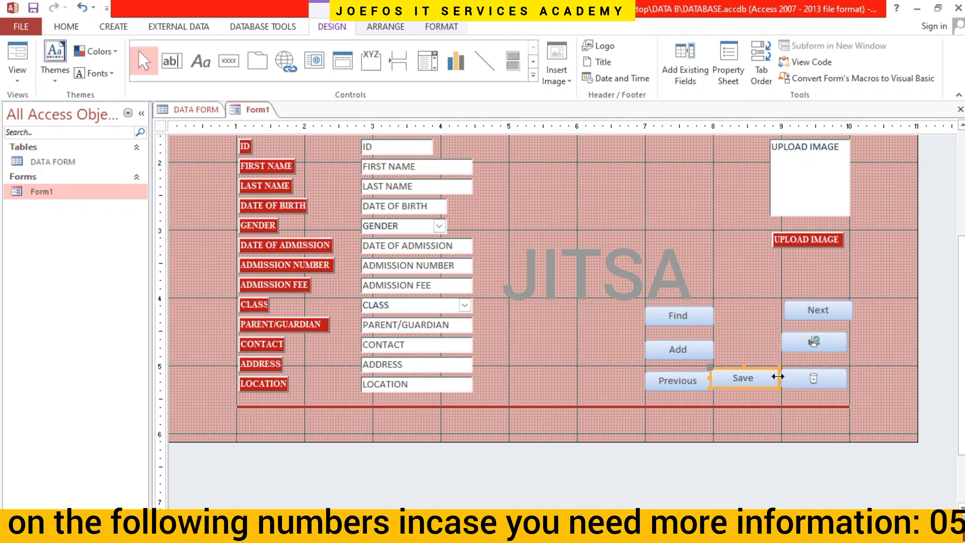
drag(777, 376, 776, 377)
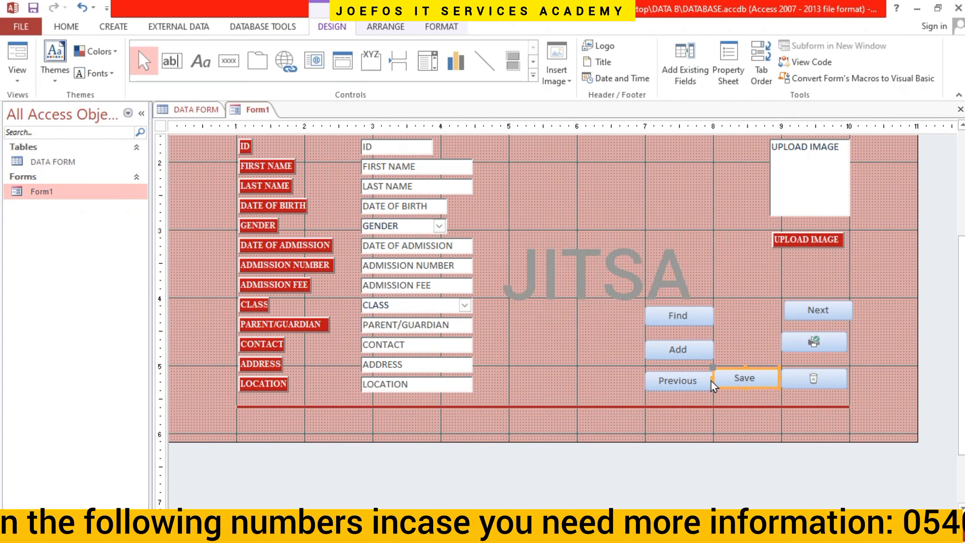
drag(715, 377, 718, 378)
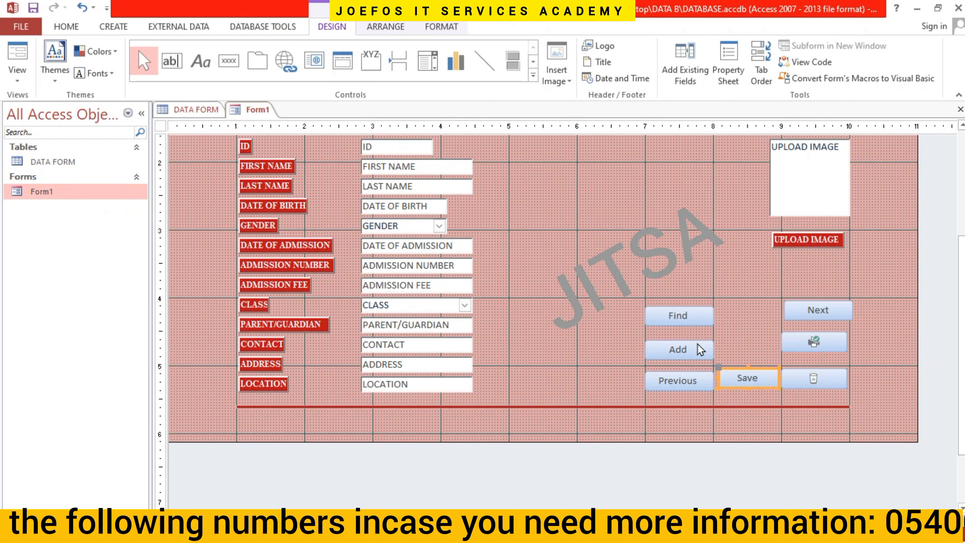
- Swap the Next and Add buttons so Next sits between Find and Previous and Add sits above the printer button
drag(703, 316, 773, 283)
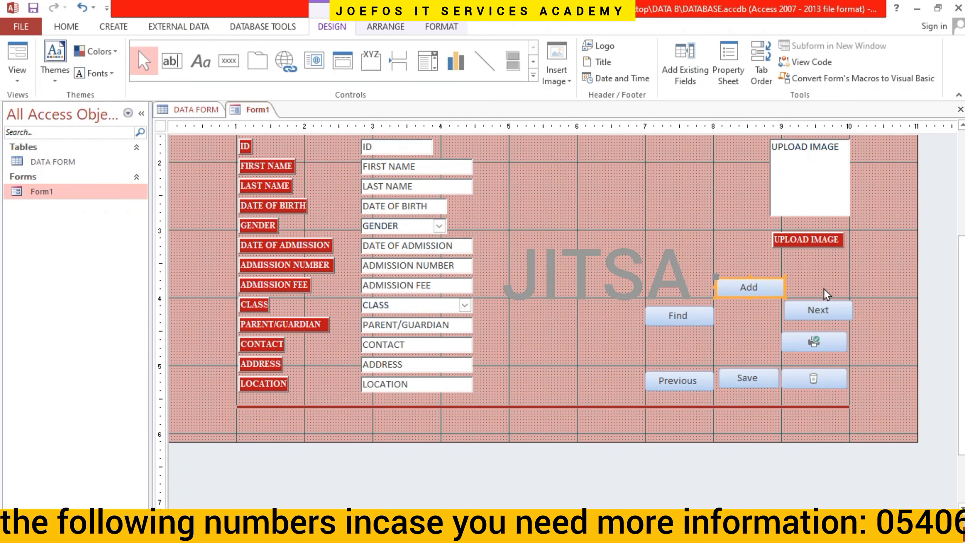
drag(823, 307, 684, 348)
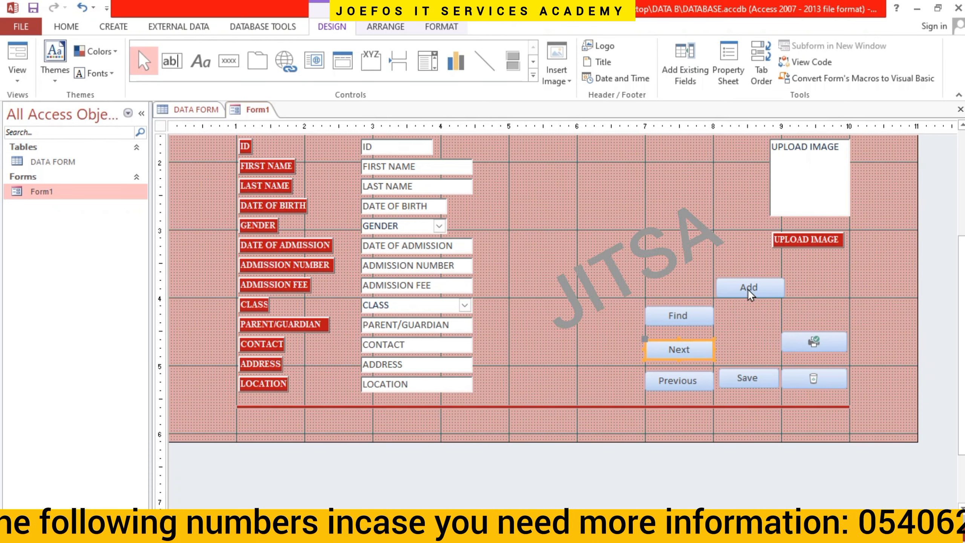
drag(748, 289, 811, 306)
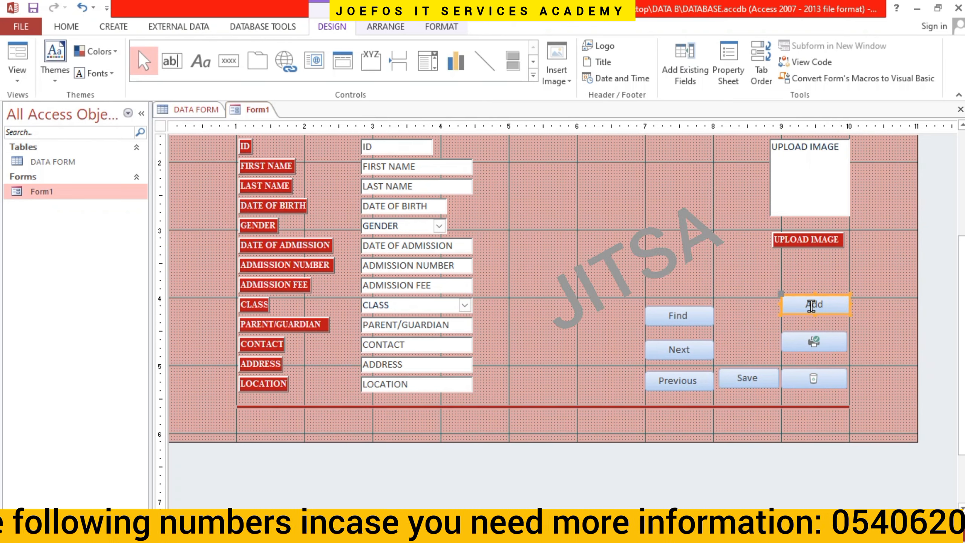
- Nudge the printer and trash-can buttons slightly right to line up with the end of the red divider line
click(812, 345)
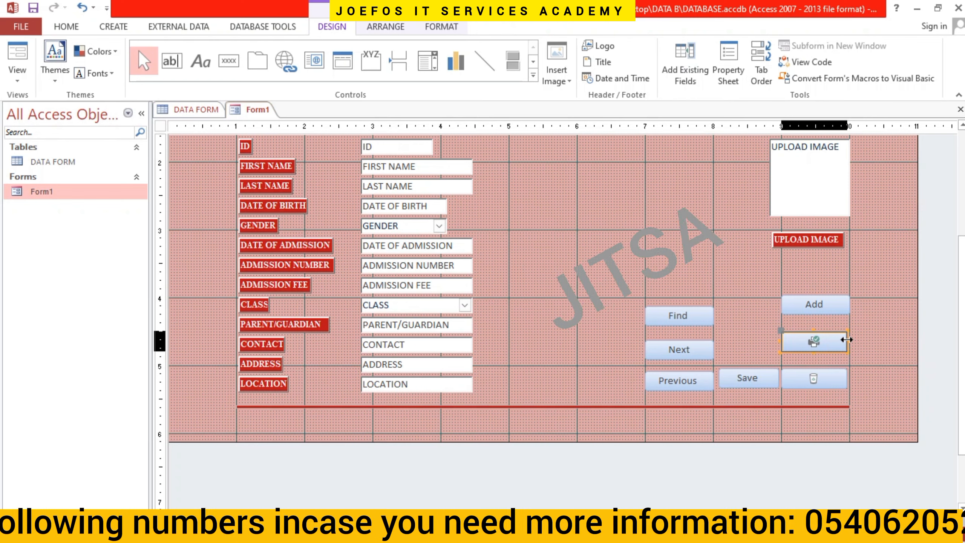
click(818, 376)
key(Right)
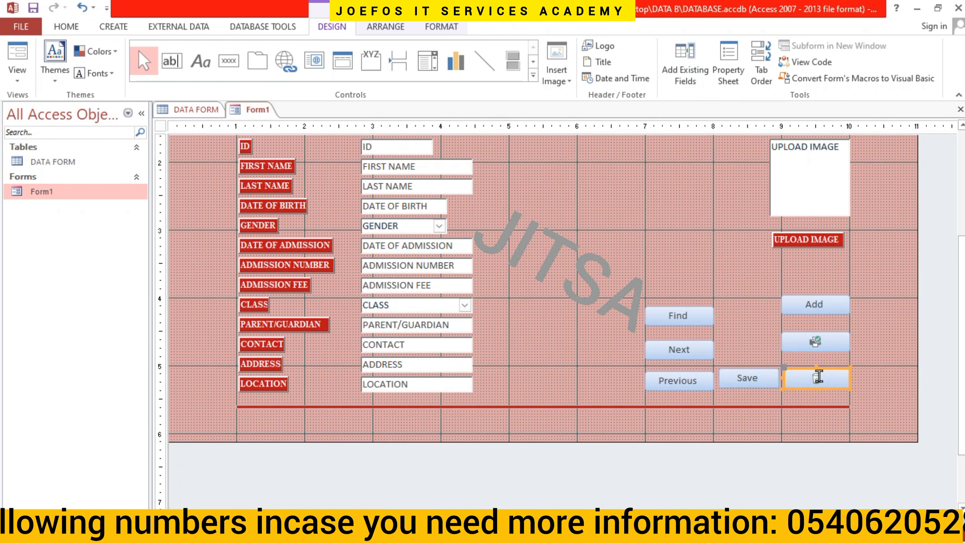
- Move the Find button up about 0.1 inch and the Next button up about 0.2 inch
click(698, 319)
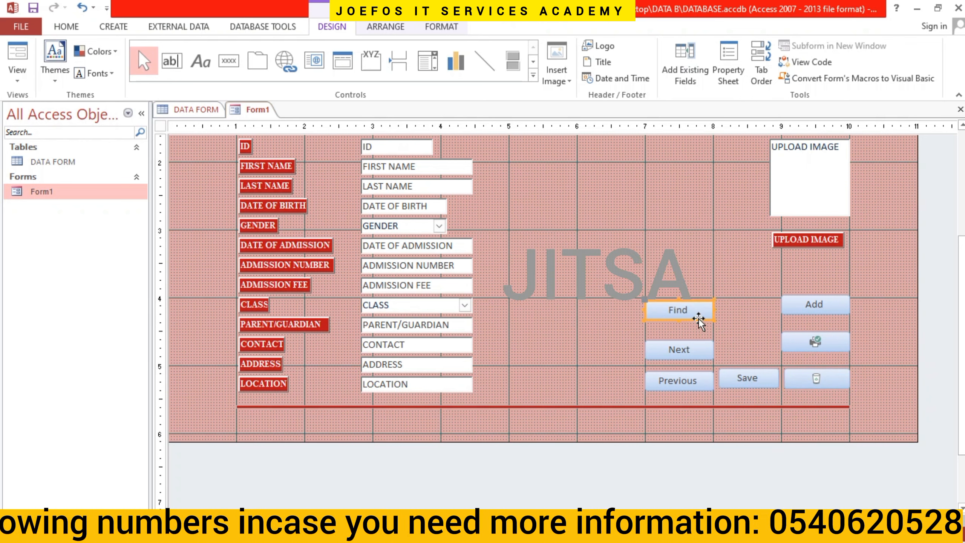
key(Up)
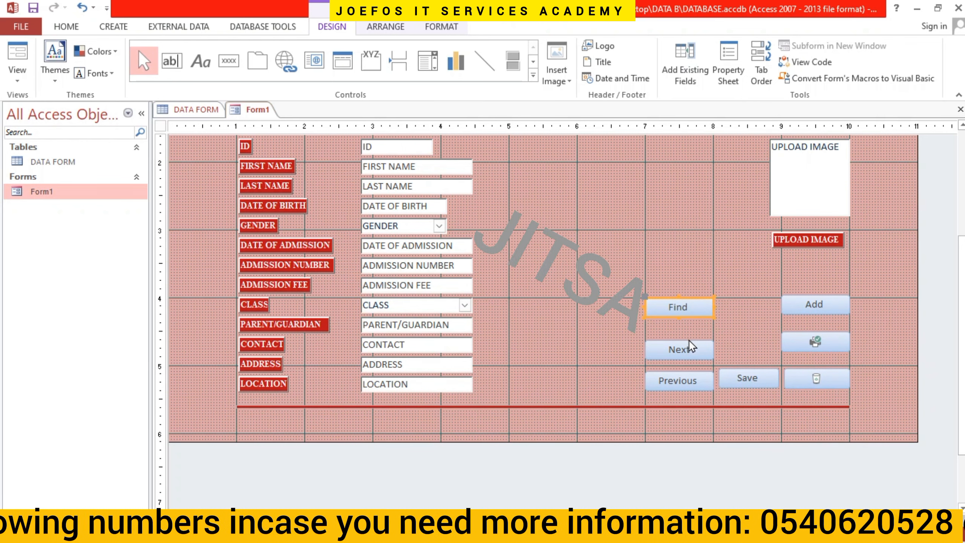
drag(690, 346, 689, 340)
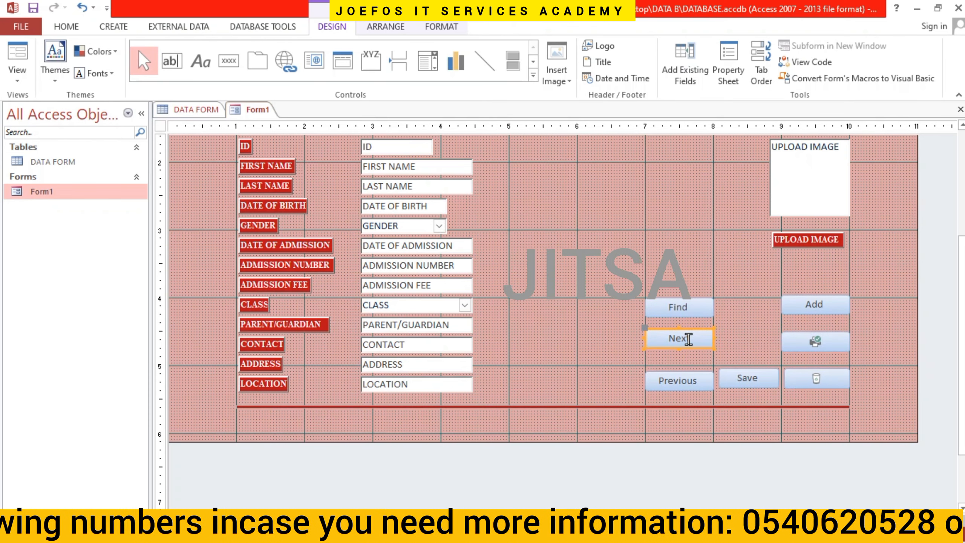
- Nudge the Previous button up so it is level with the Save button
click(677, 380)
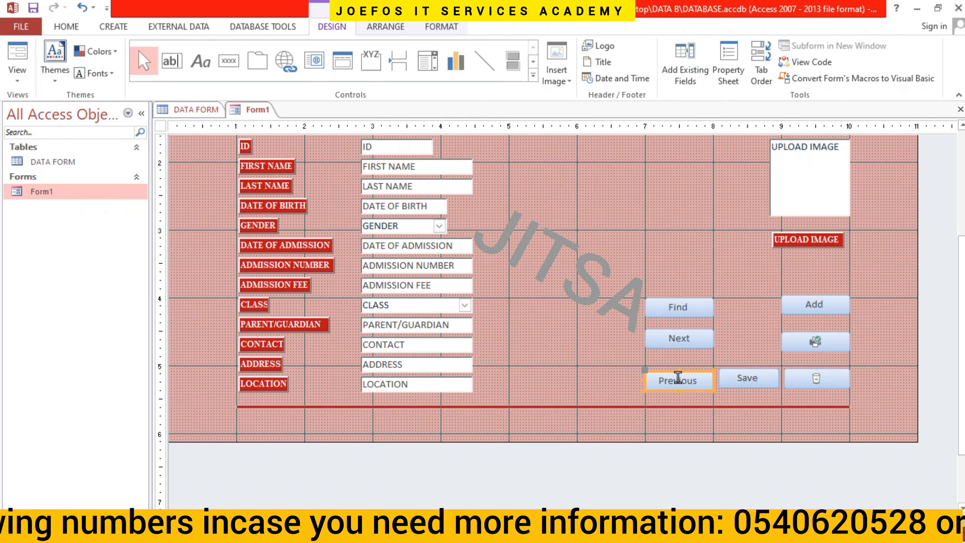
key(Up)
key(Up)
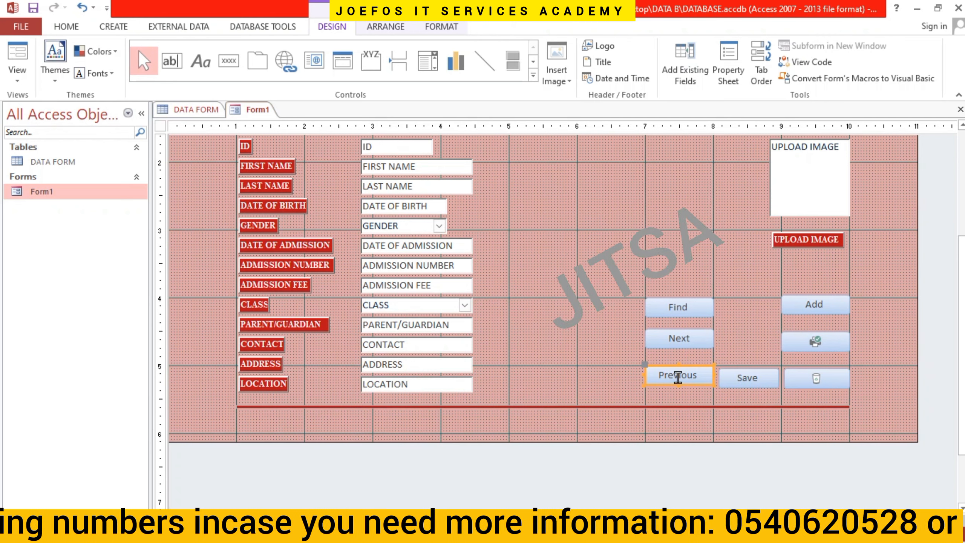
key(Down)
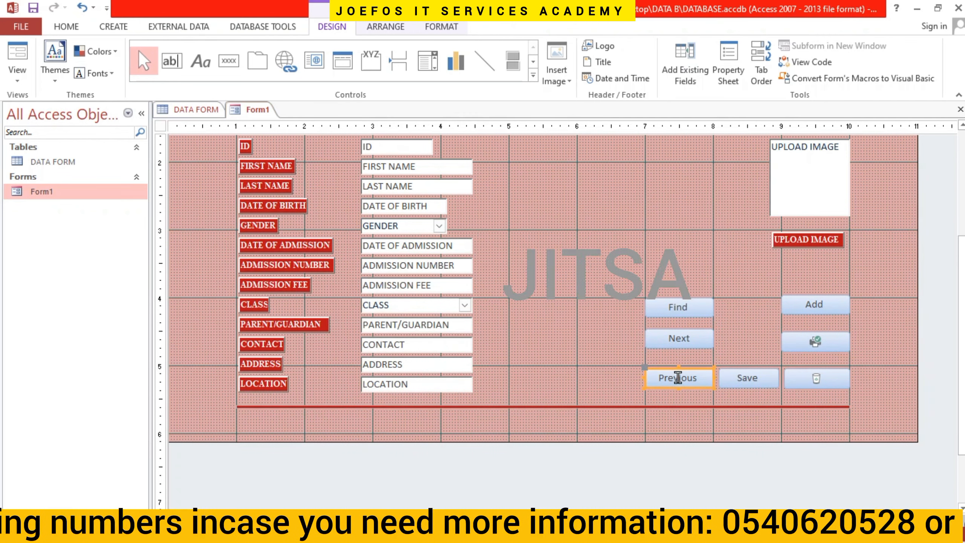
- Shift the image box about 0.2 inch left and centre the UPLOAD IMAGE label closely beneath it
click(803, 244)
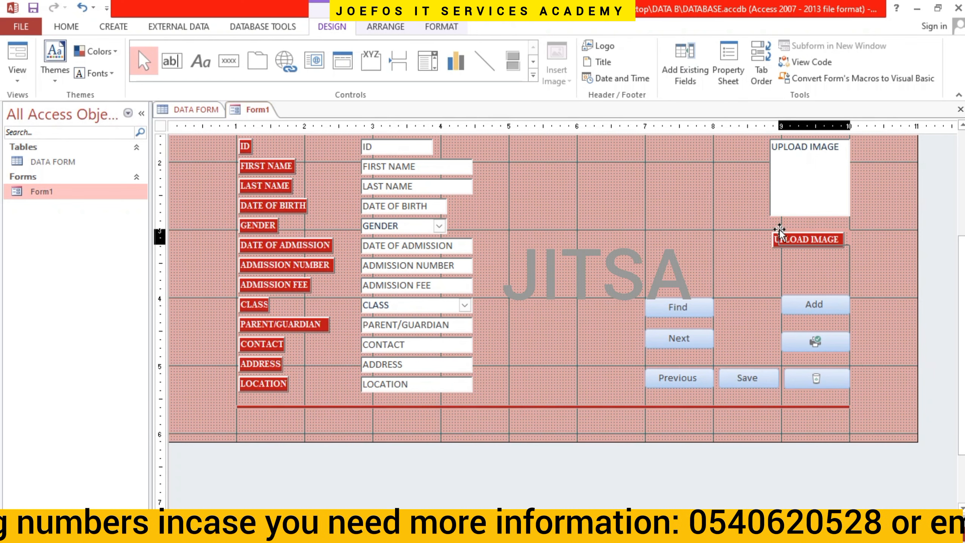
mouse_move(780, 229)
mouse_down()
mouse_move(801, 230)
mouse_move(768, 229)
mouse_up()
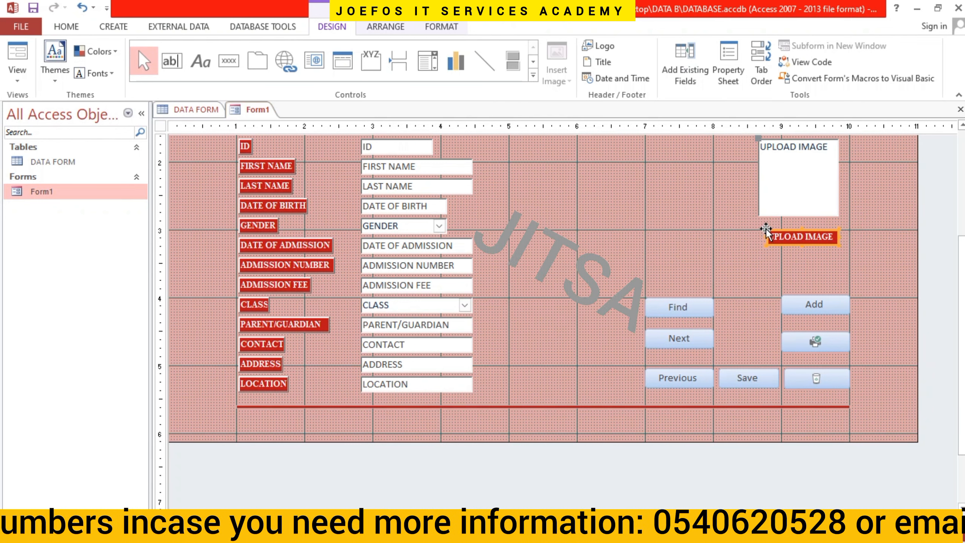
drag(766, 229, 764, 227)
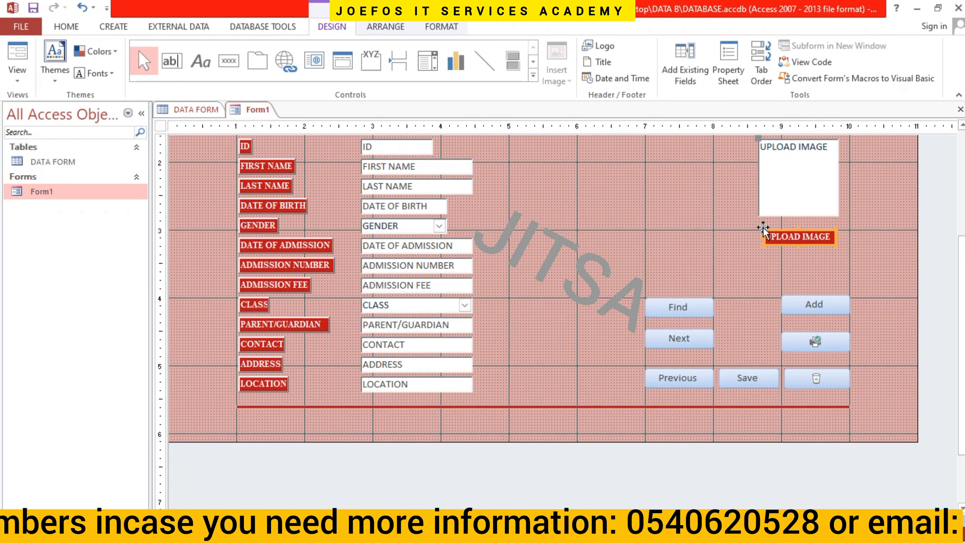
click(761, 252)
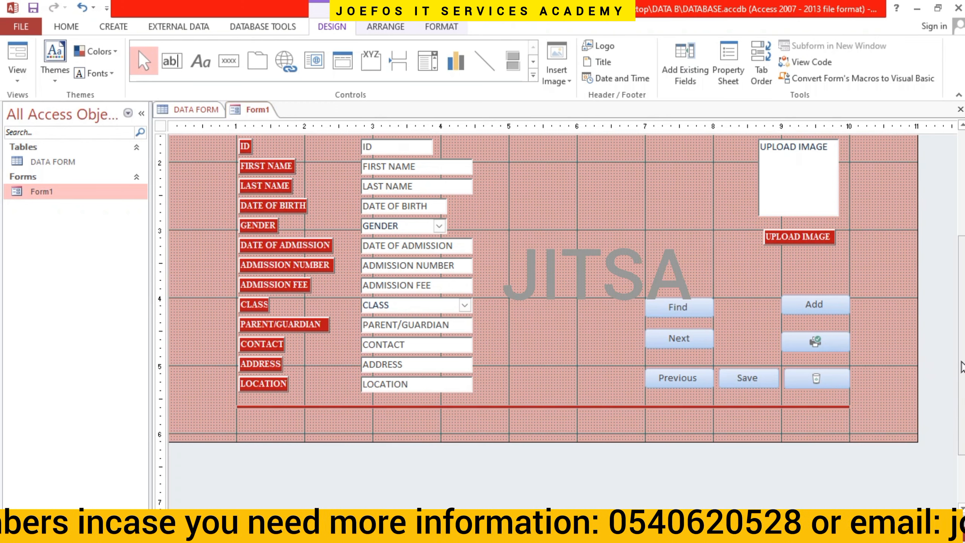
- Cut the Next button from the form
drag(962, 361, 956, 239)
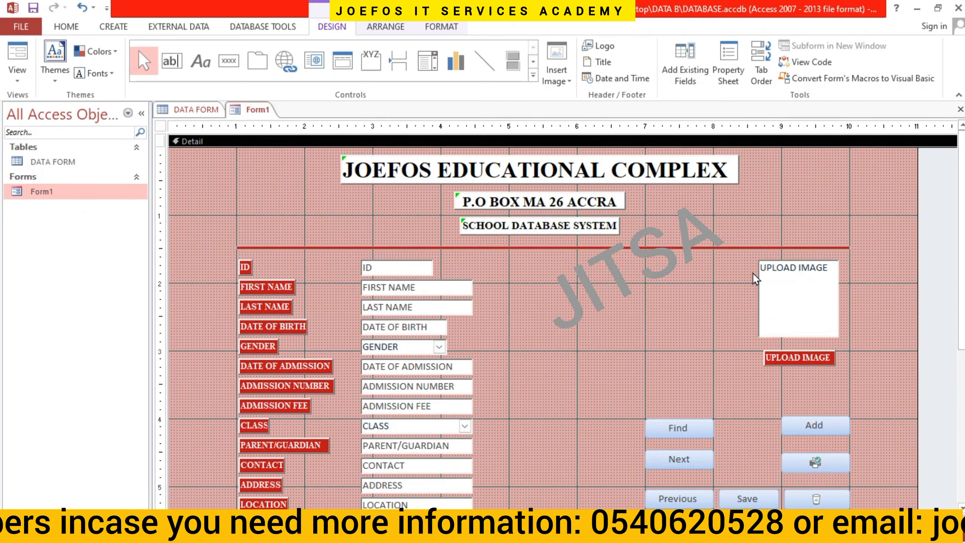
scroll(752, 272, down, 3)
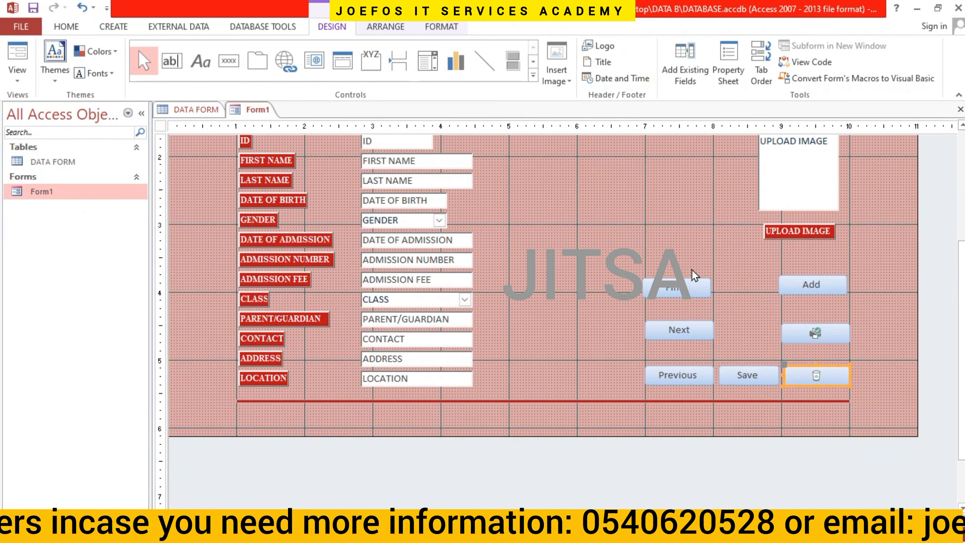
click(669, 327)
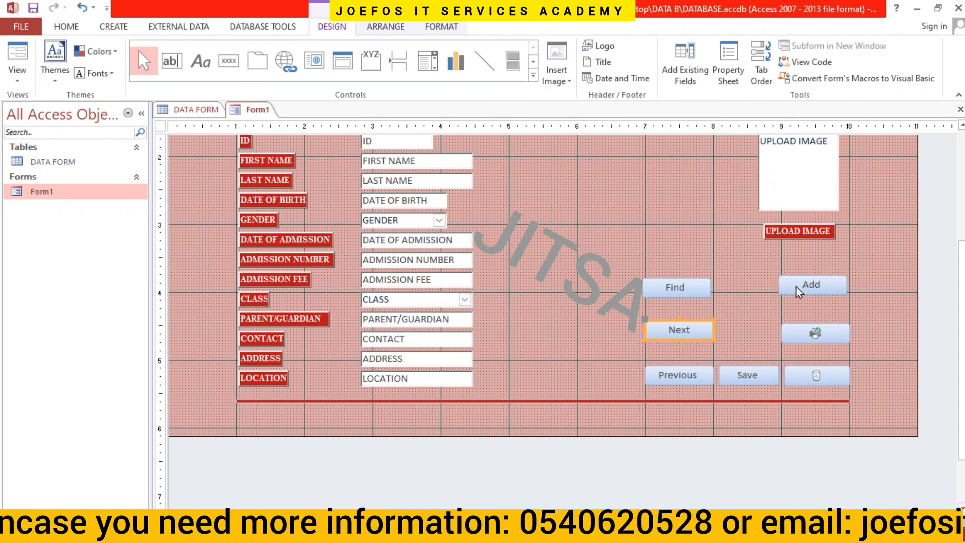
right_click(682, 334)
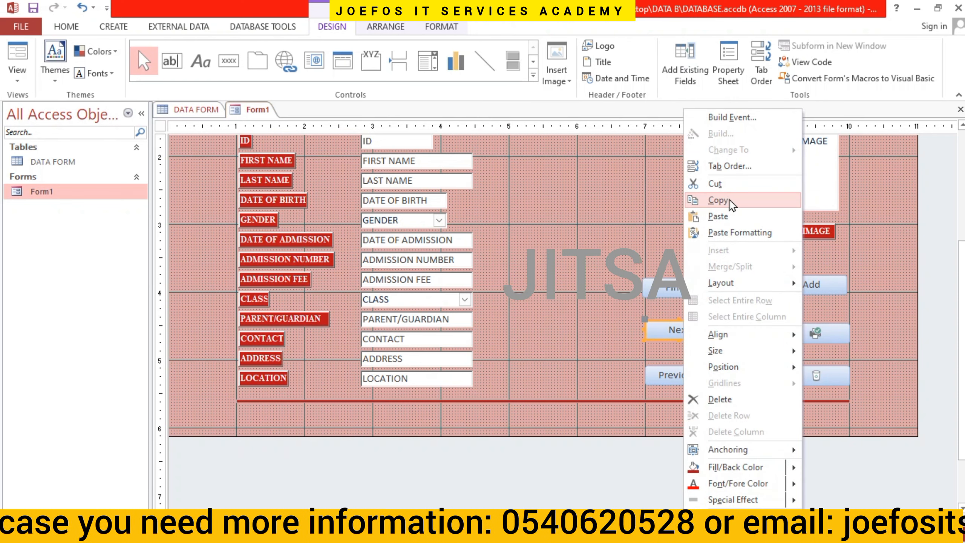
click(726, 185)
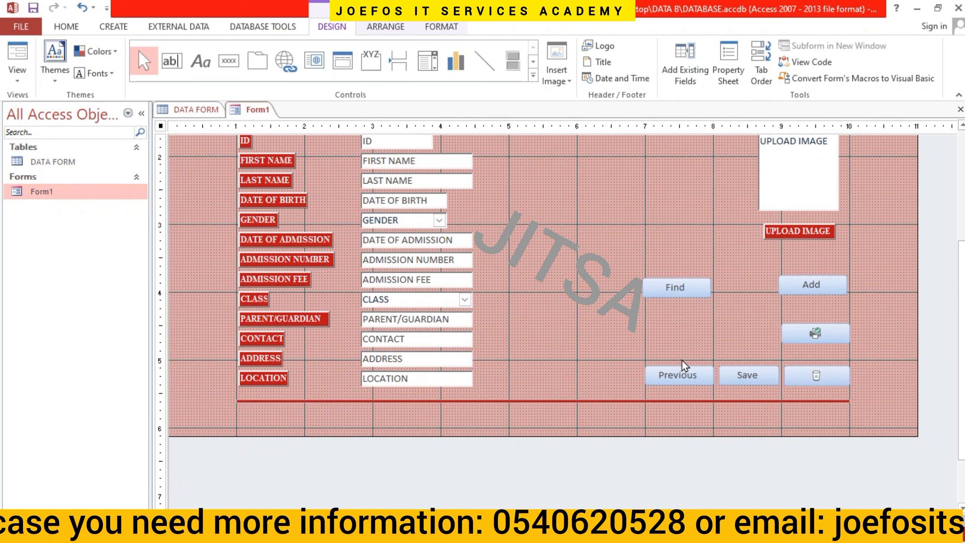
- Move the Previous button up about 0.8 inch to just below Find and shift the Save button about 0.3 inch left
drag(681, 371, 683, 309)
drag(741, 375, 713, 366)
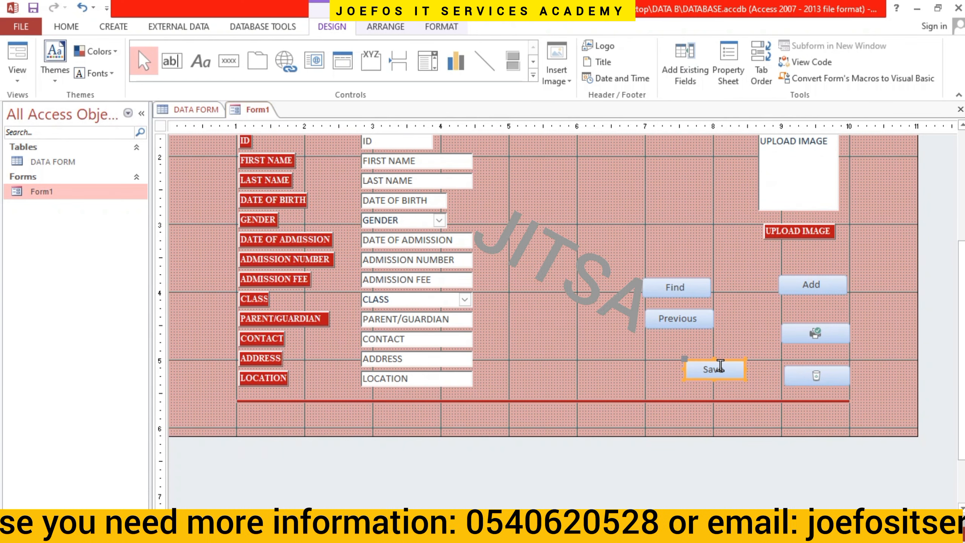
key(Right)
key(Right)
key(Right)
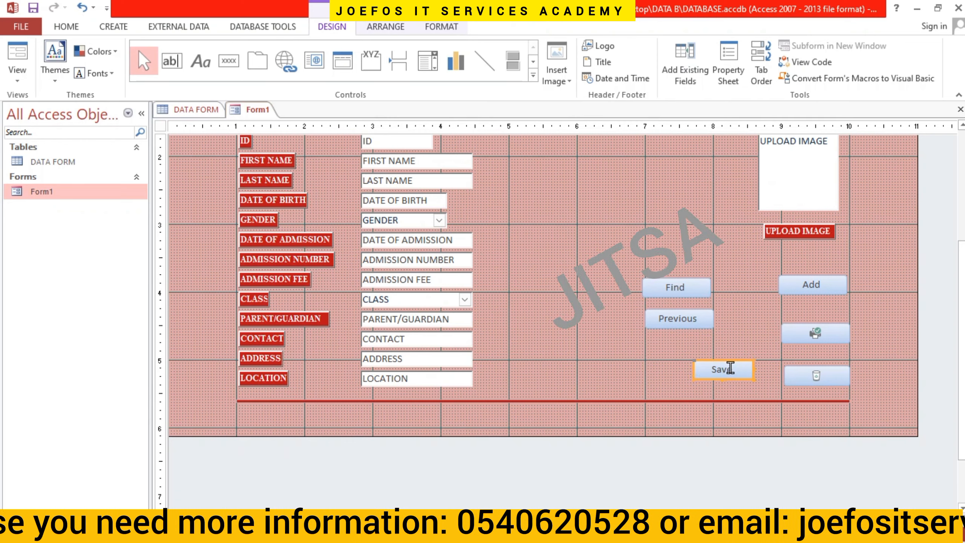
key(Down)
key(Down)
key(Down)
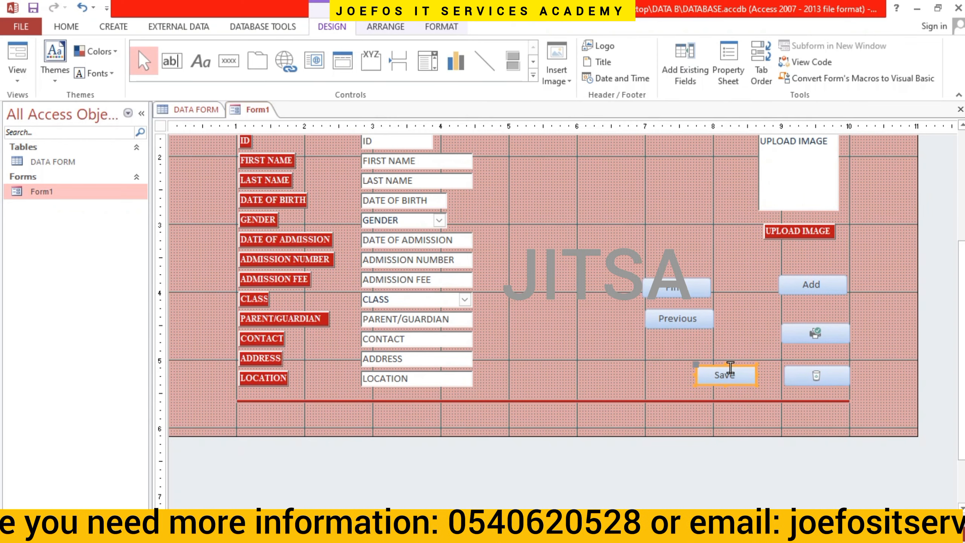
- Move the Previous button about 0.7 inch right and 0.25 inch down so it sits above Save, beside the printer button
click(696, 319)
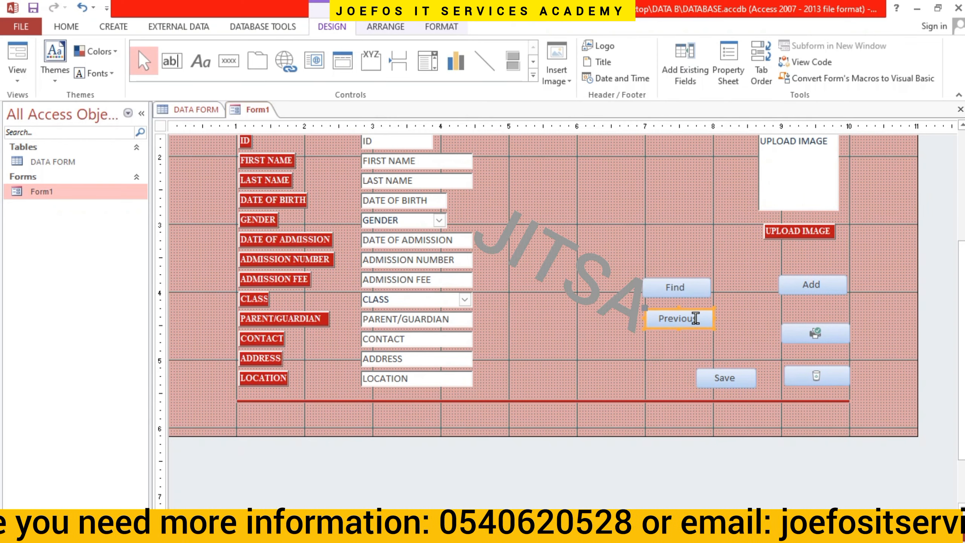
key(Down)
key(Down)
key(Down)
key(Down)
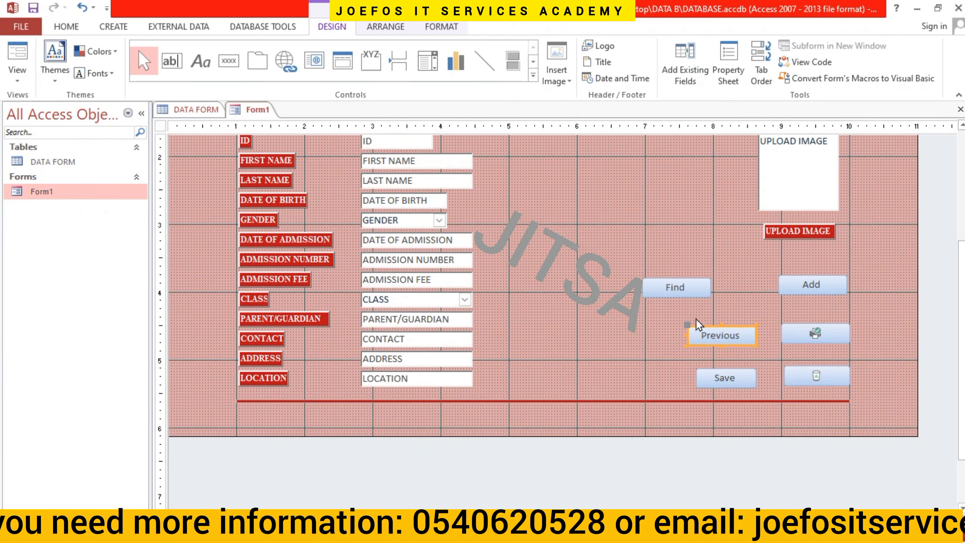
key(Right)
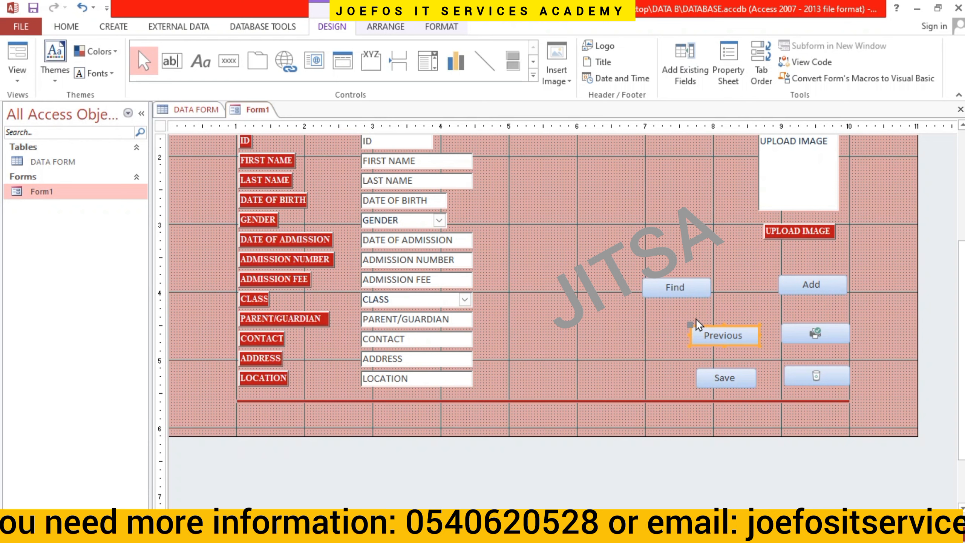
- Widen the Save button to about 1 inch and centre it beneath the Previous button
click(729, 383)
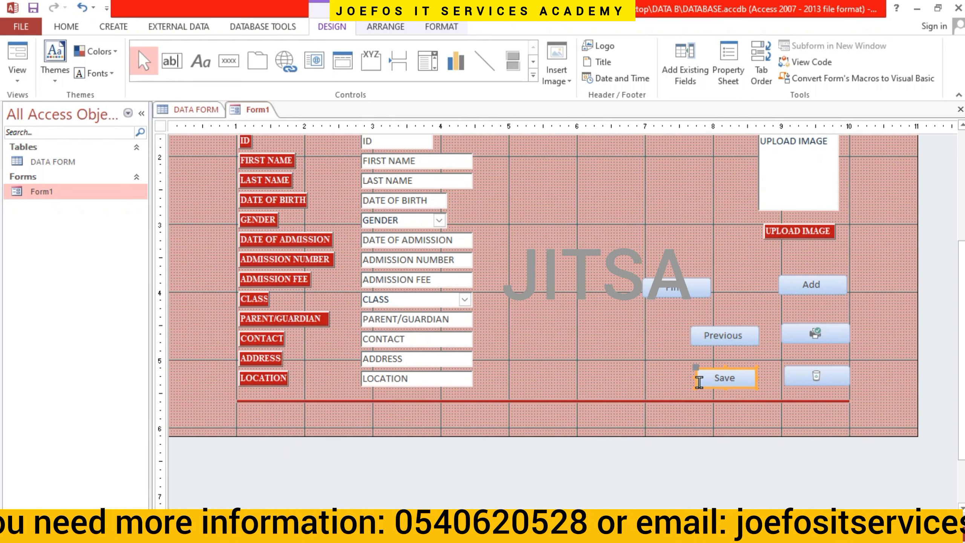
drag(696, 376, 691, 376)
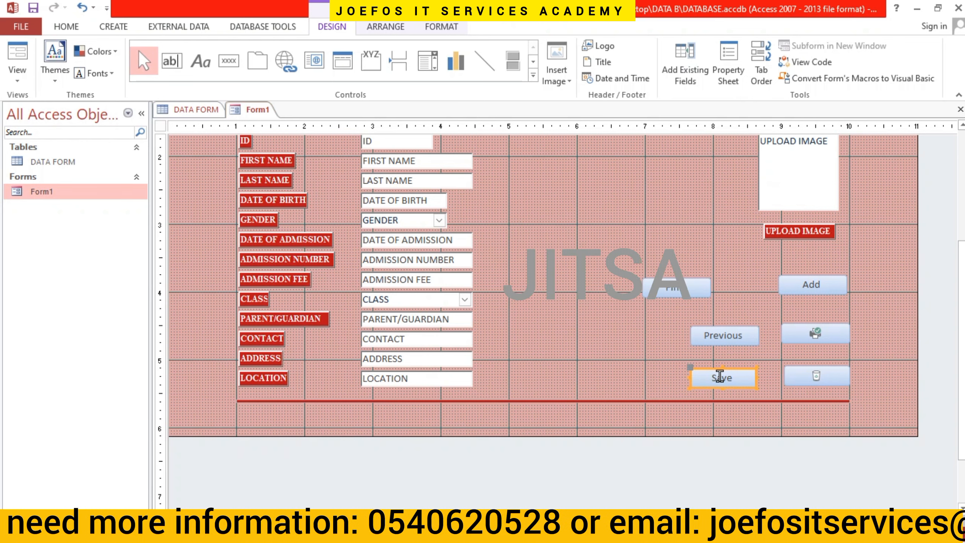
drag(719, 376, 722, 377)
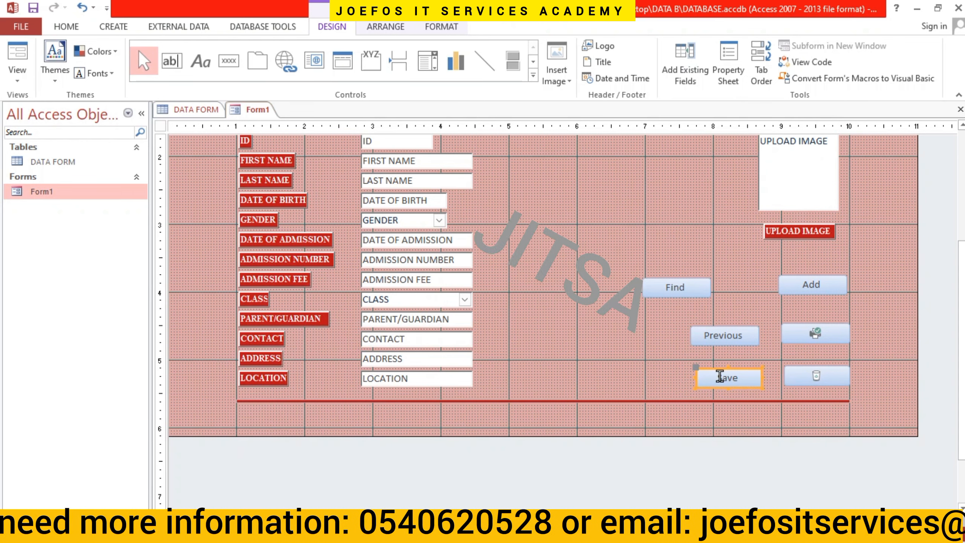
click(720, 376)
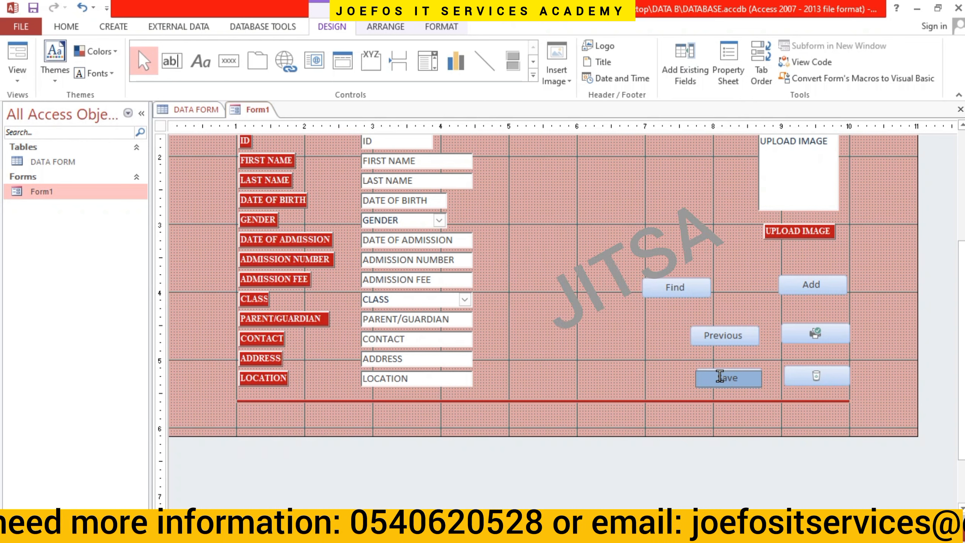
click(673, 377)
click(706, 374)
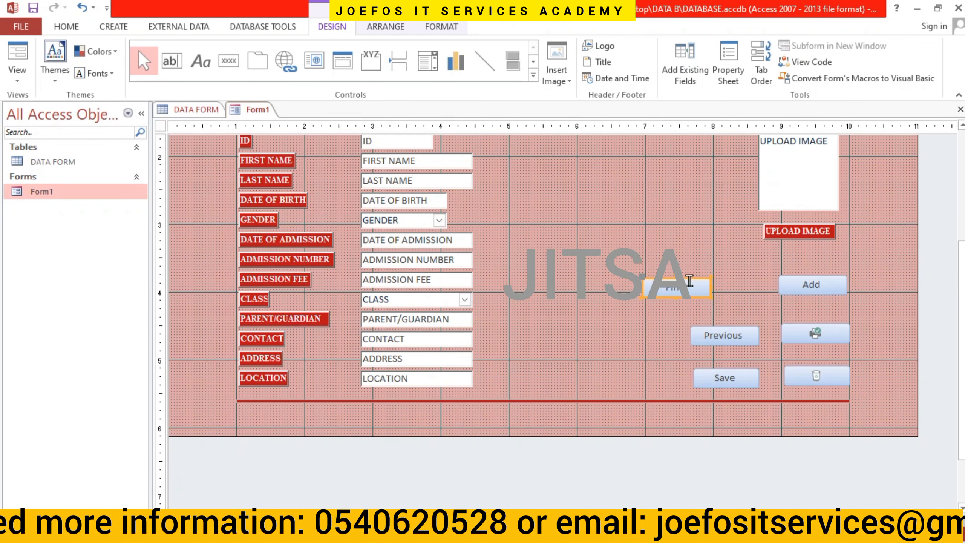
- Move the Find button about 0.75 inch right above Previous, and nudge the Add button right in line with the printer button
key(Right)
key(Right)
key(Right)
key(Right)
key(Right)
key(Right)
key(Right)
key(Right)
key(Right)
key(Right)
key(Right)
key(Right)
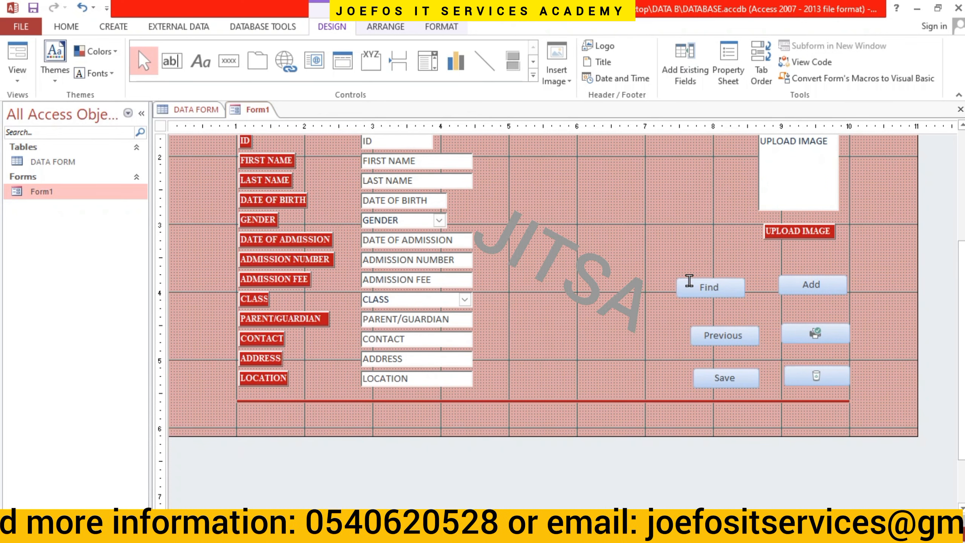
key(Right)
key(Right)
key(Right)
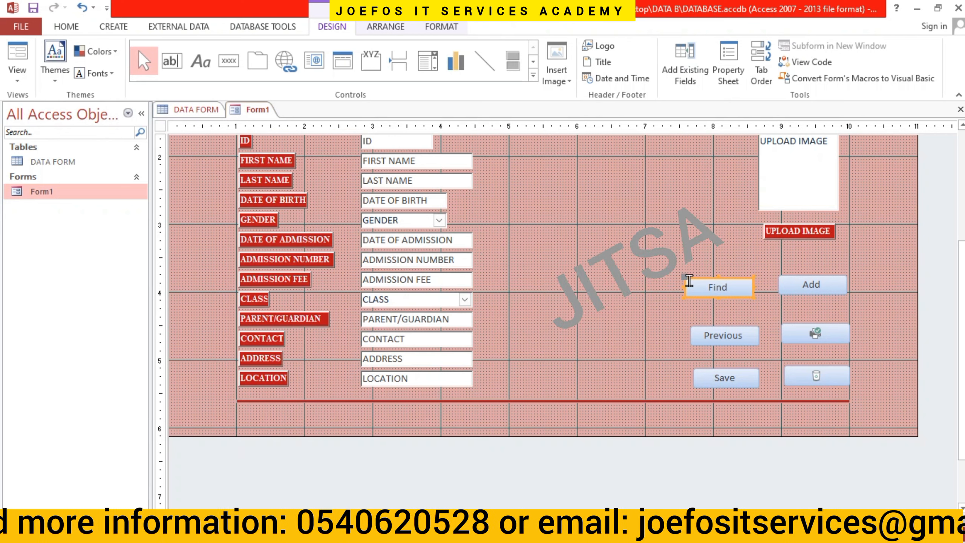
key(Right)
key(Right)
key(Right)
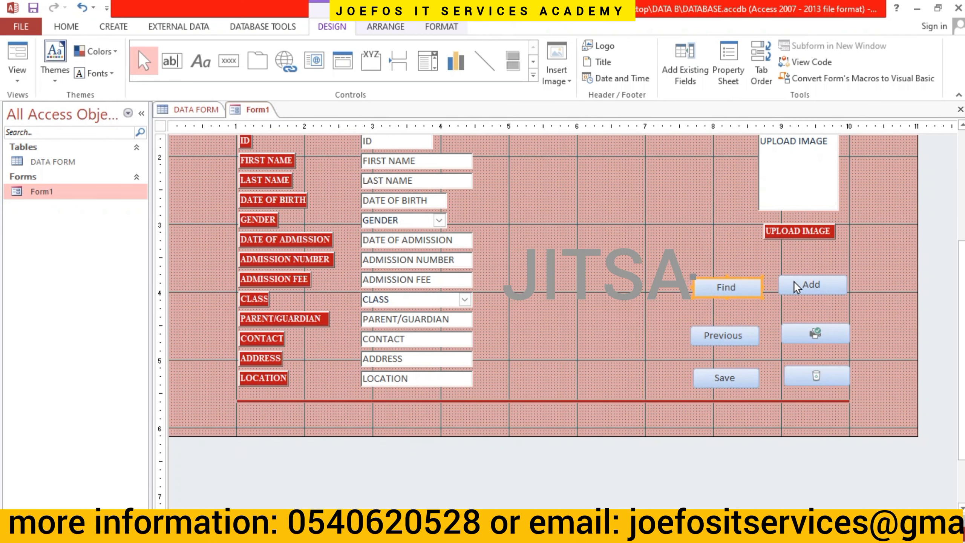
click(798, 286)
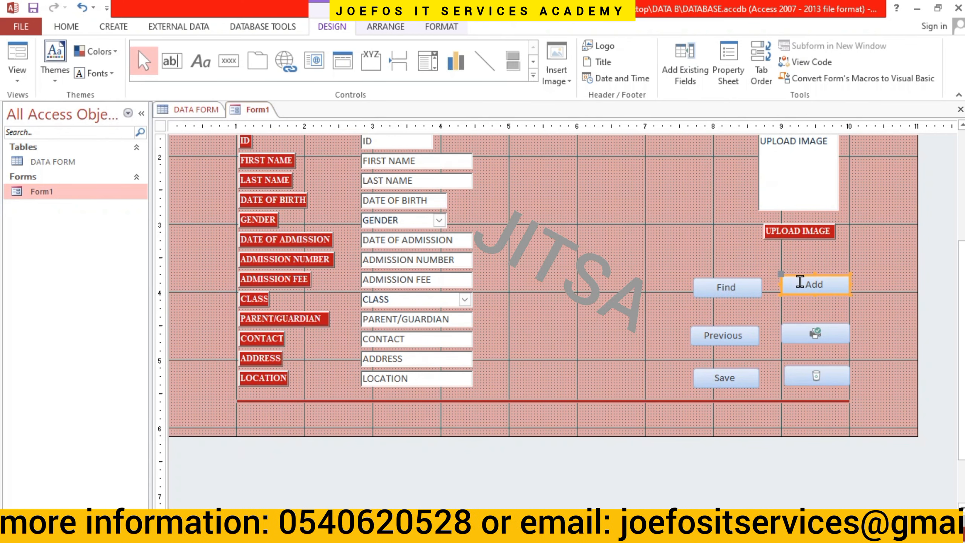
- Nudge the Save, Previous and Find buttons slightly up, level with the delete, printer and Add buttons beside them
click(758, 334)
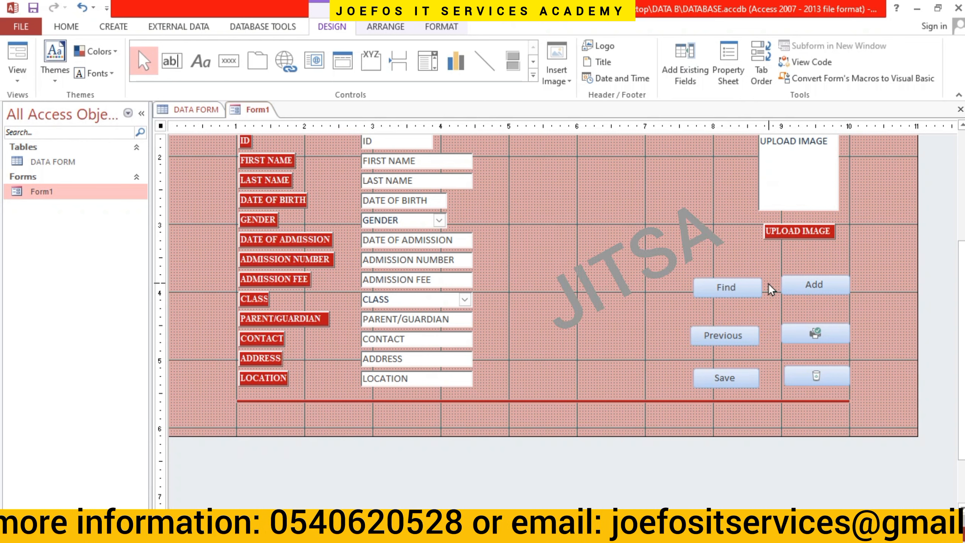
click(713, 378)
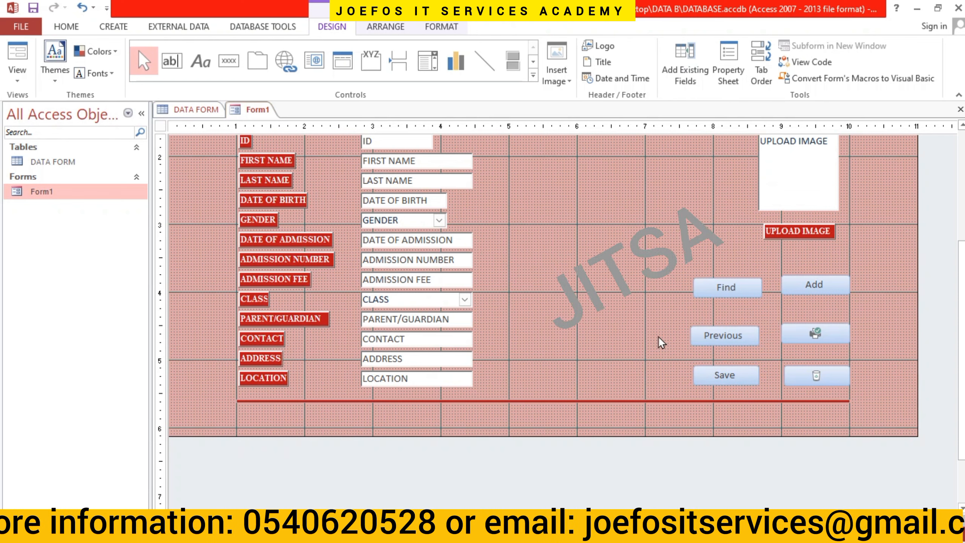
click(735, 335)
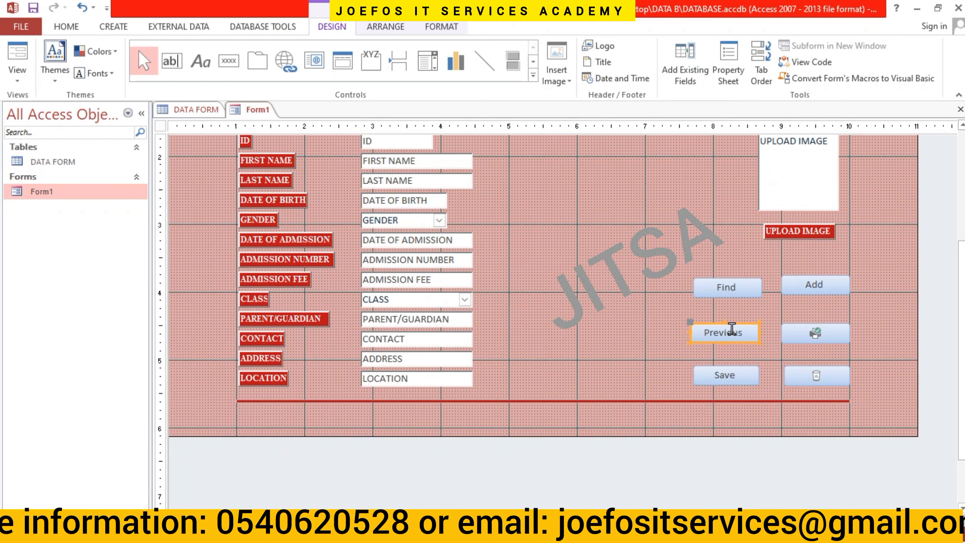
click(736, 286)
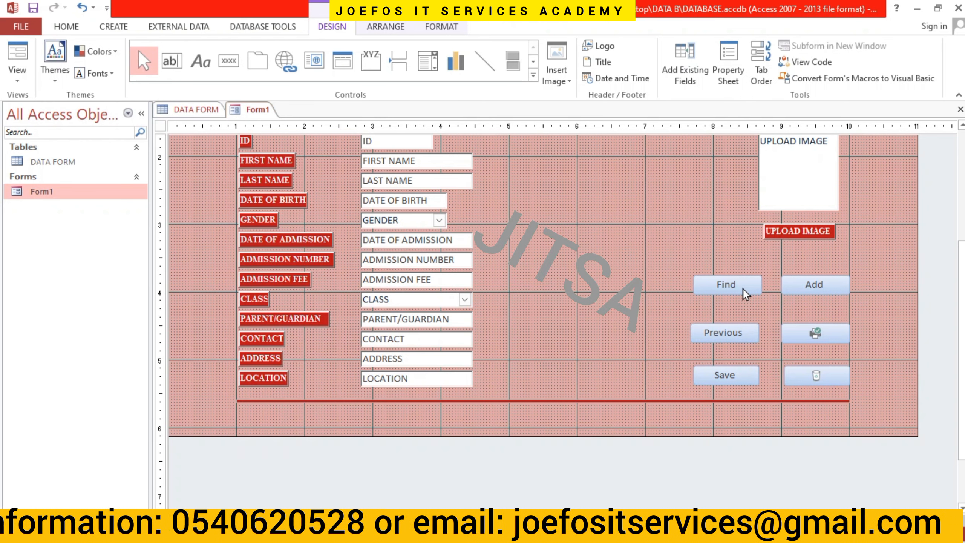
- Fill the Add button with green
click(803, 286)
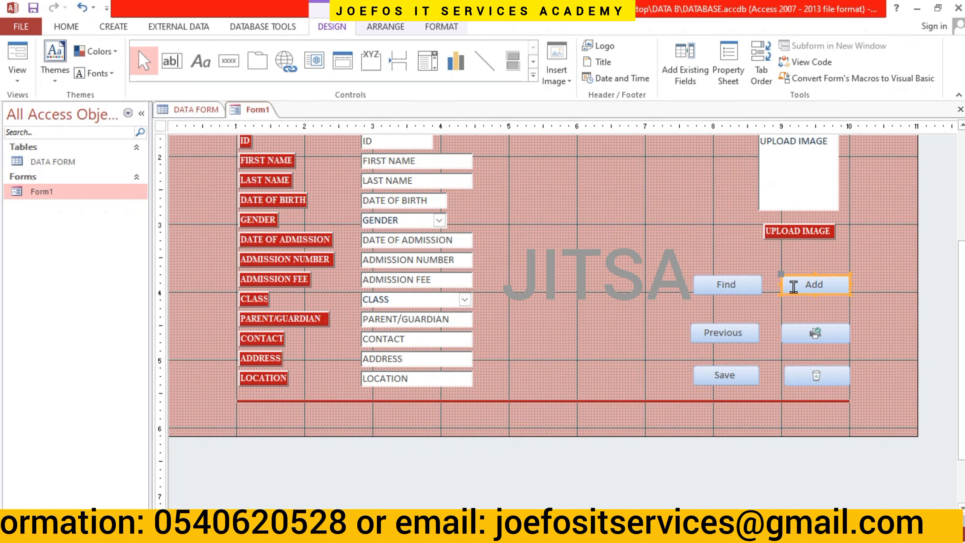
right_click(793, 286)
mouse_move(831, 470)
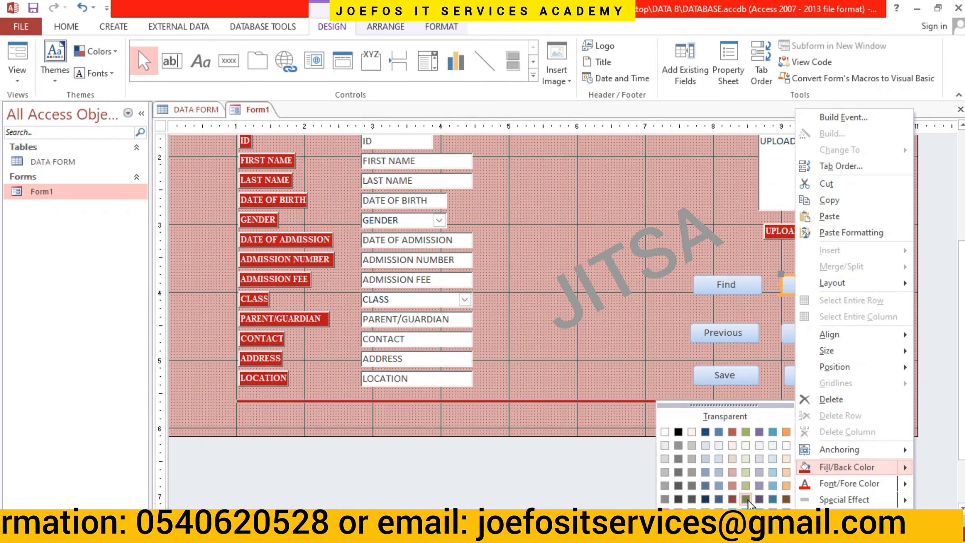
click(732, 512)
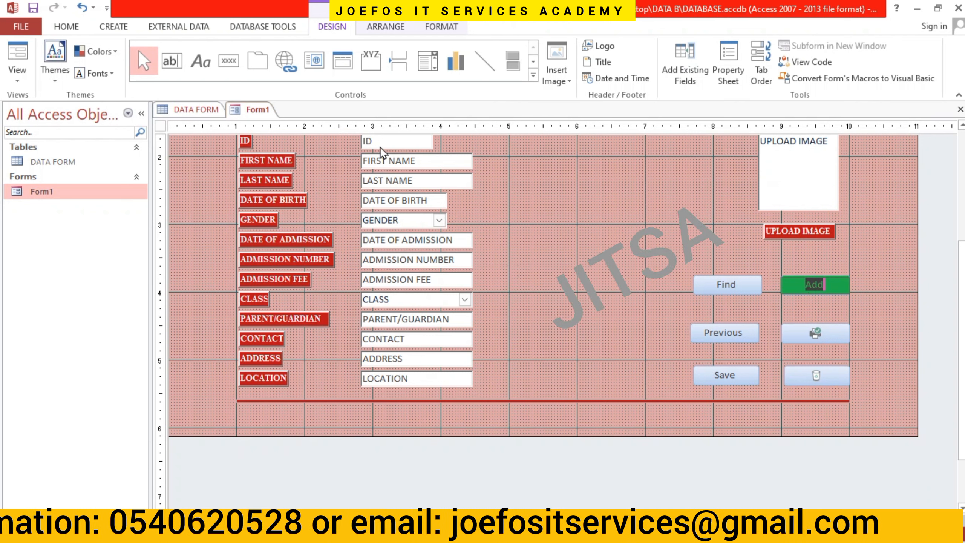
- Set the Add button's text to bold Times New Roman in white
click(74, 30)
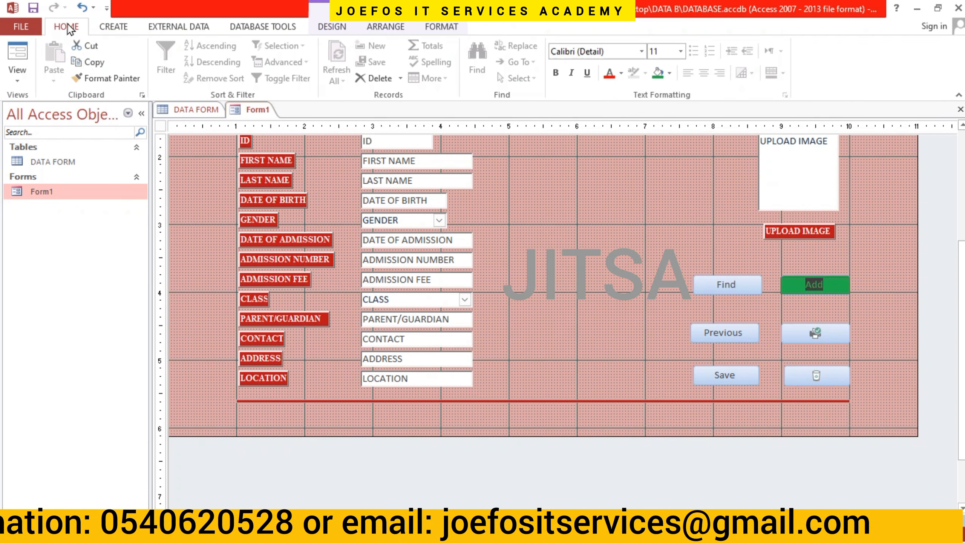
click(631, 52)
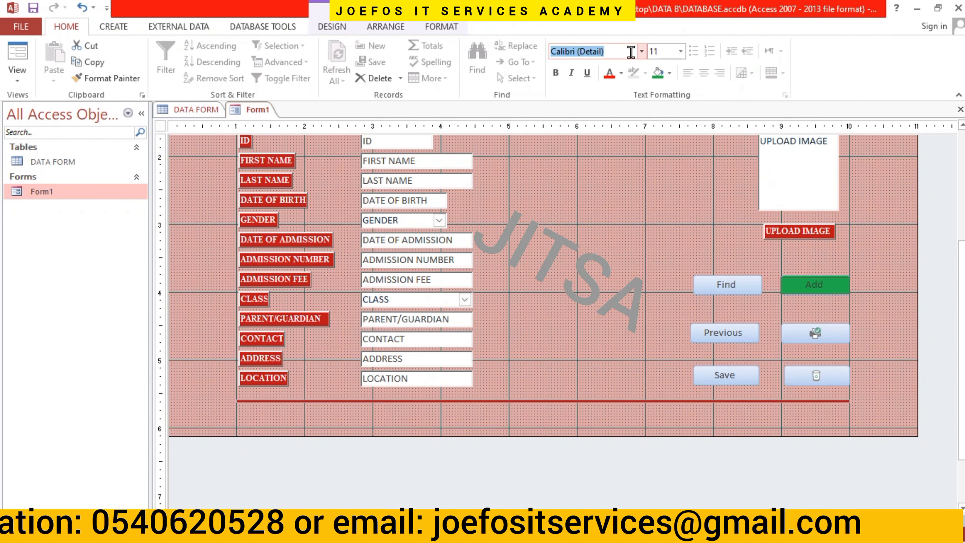
text(Ti)
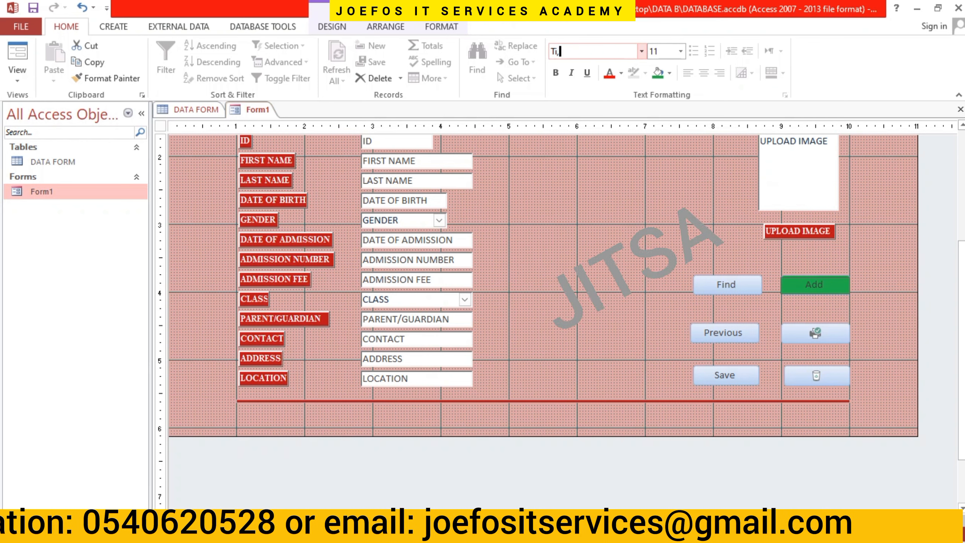
key(BackSpace)
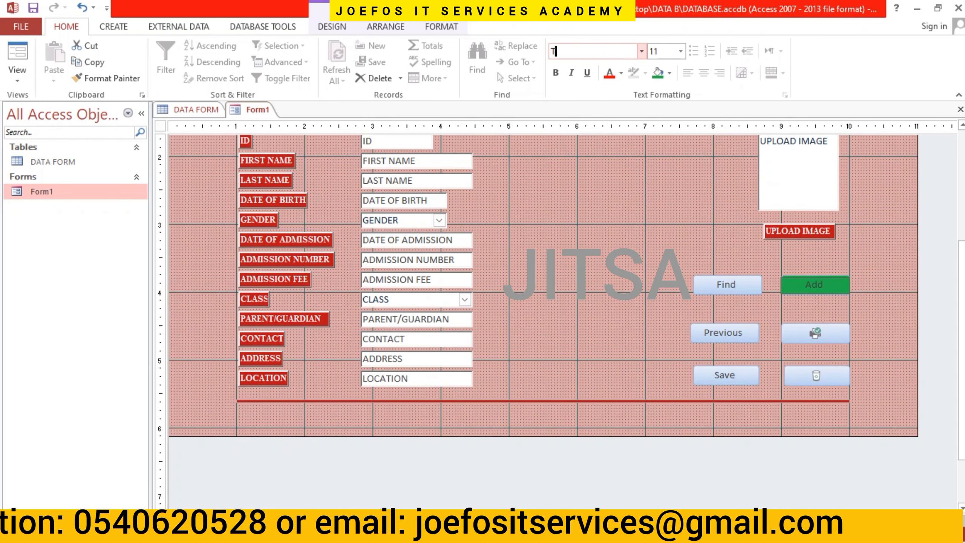
text(imes New Roman)
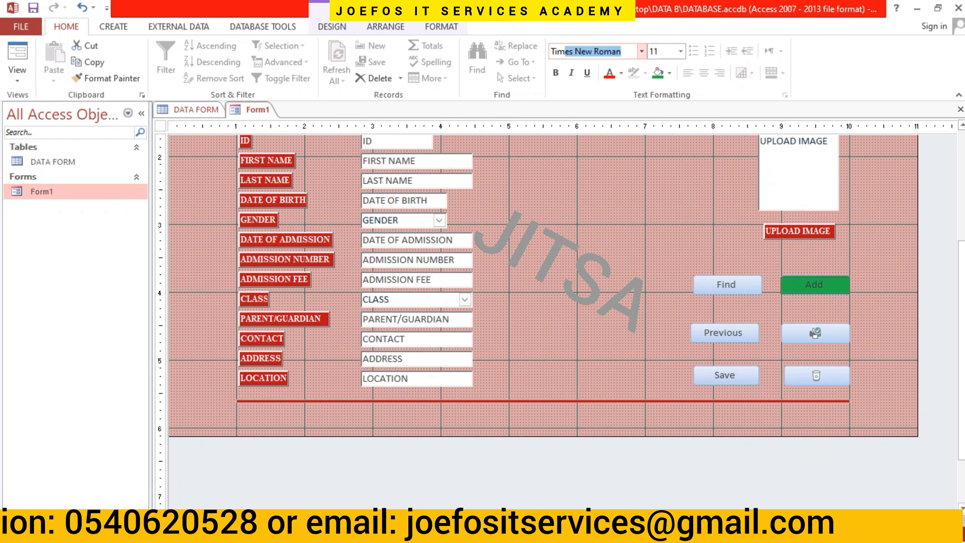
key(Return)
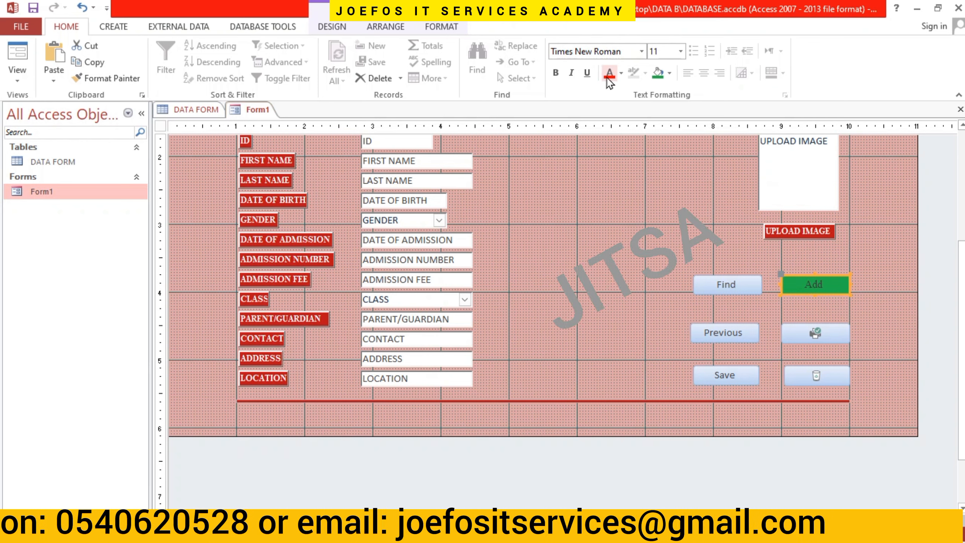
click(558, 72)
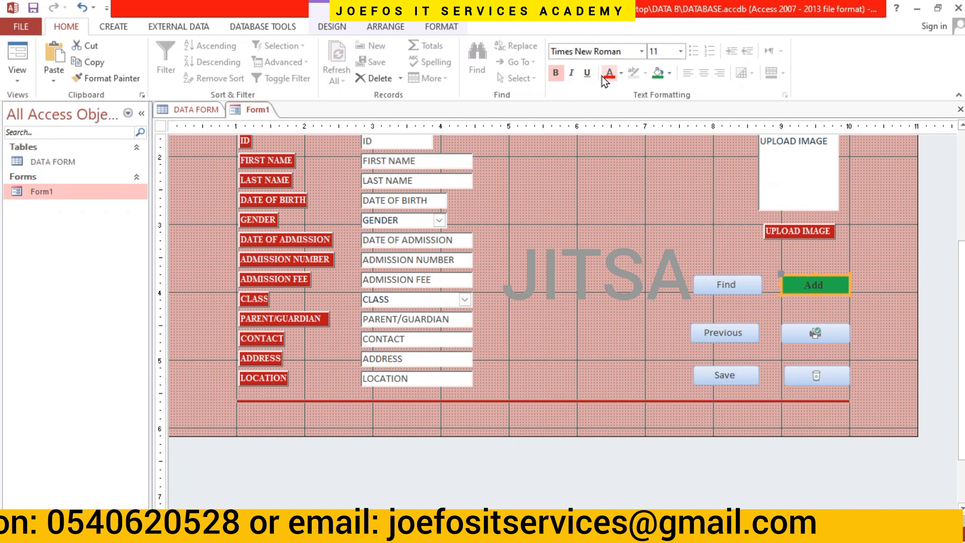
click(621, 74)
click(610, 122)
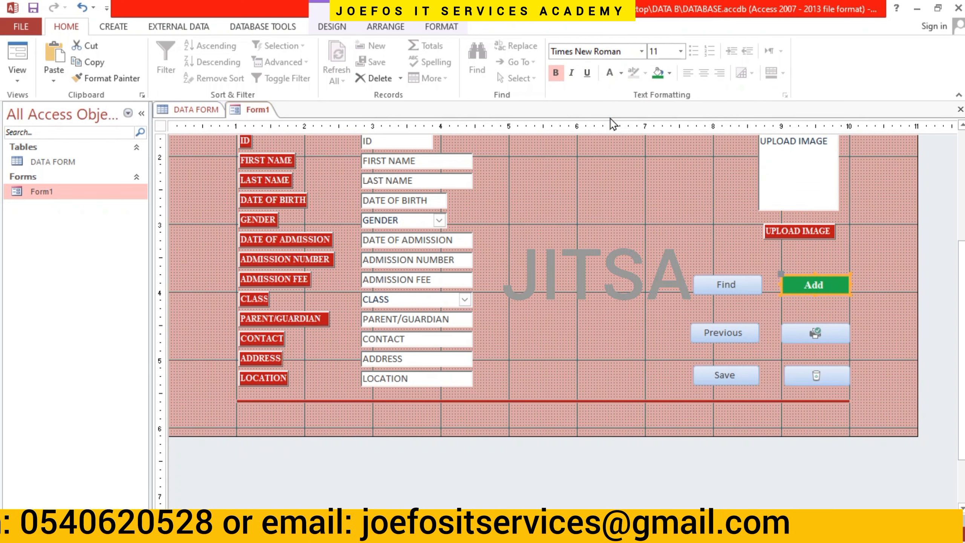
- Fill the Find button with yellow and set its text to bold Times New Roman
click(703, 278)
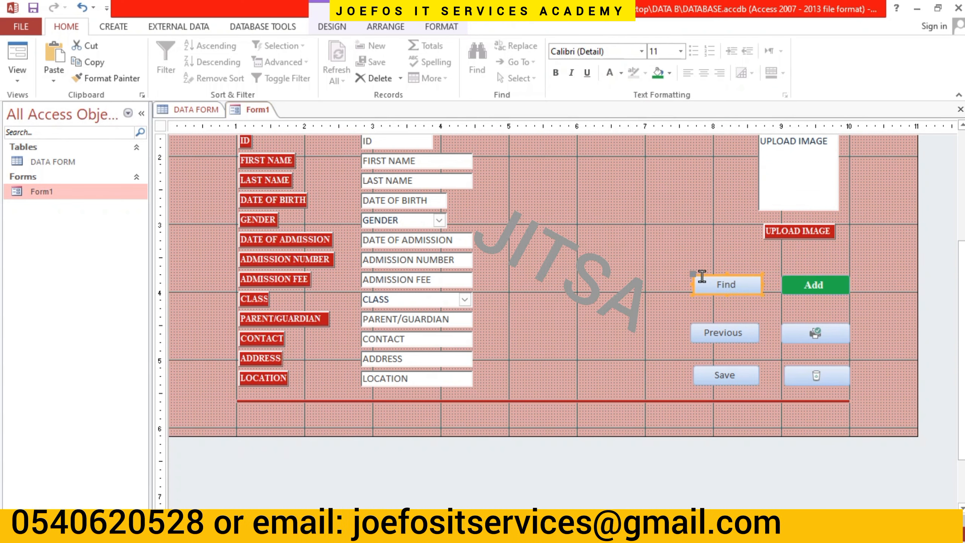
click(670, 73)
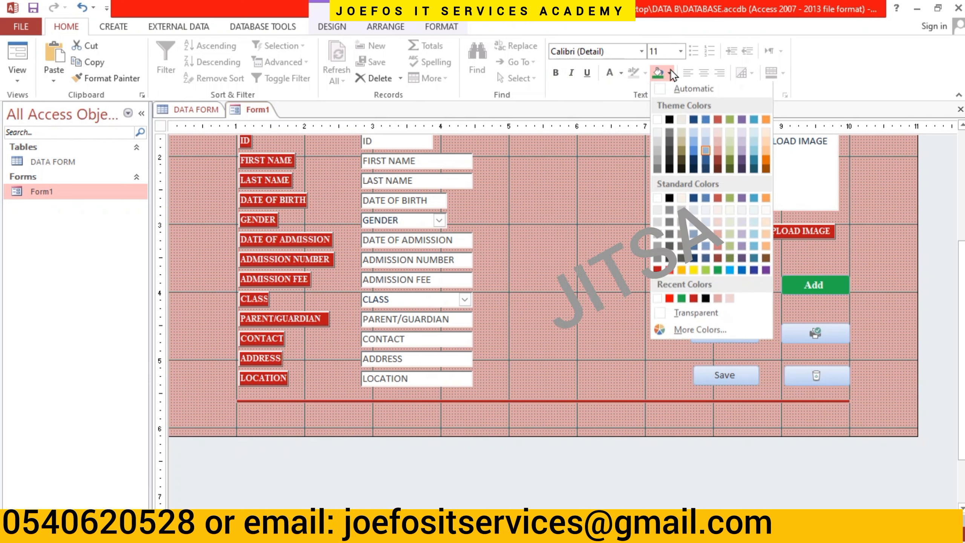
click(694, 272)
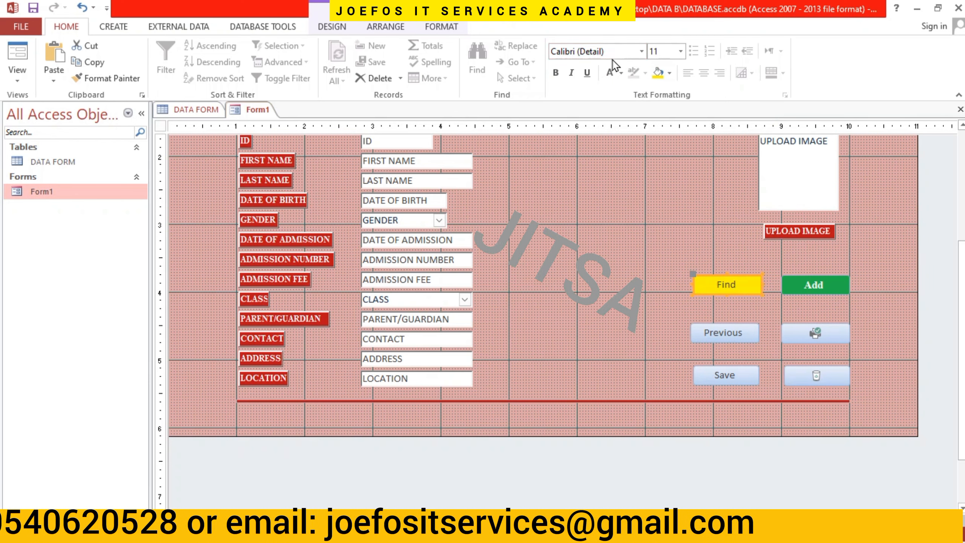
click(617, 48)
key(BackSpace)
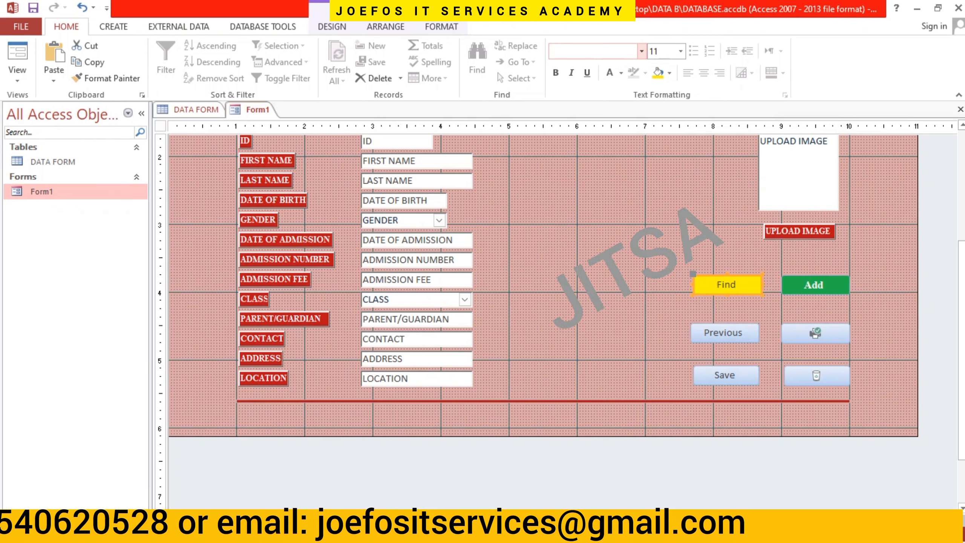
text(Times New Roman)
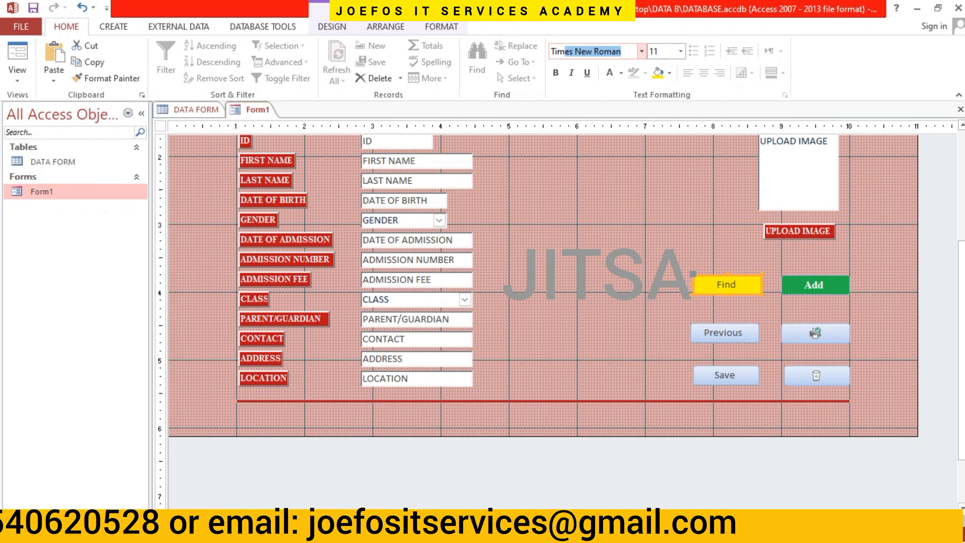
click(556, 72)
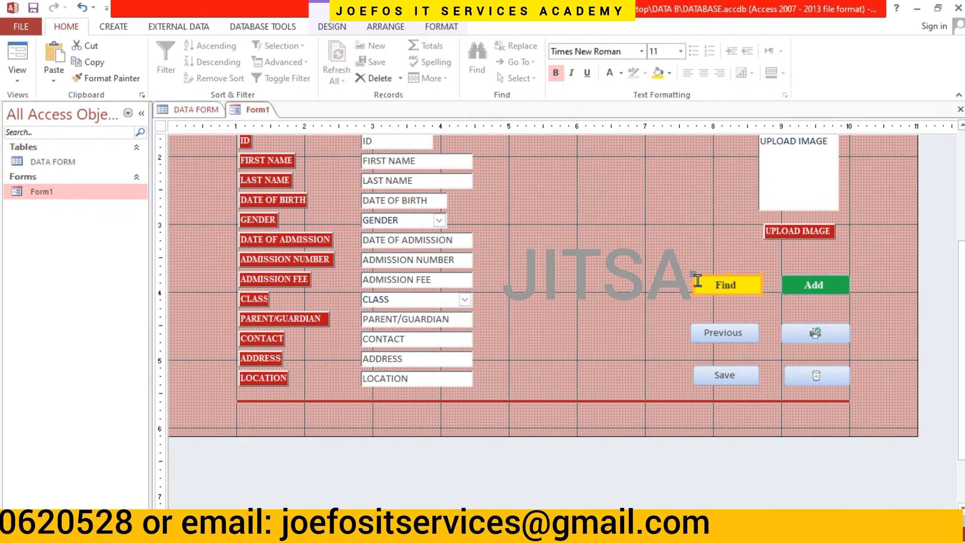
- Set the text of the Previous and Save buttons, together with Find, to bold Times New Roman
shift+click(709, 332)
shift+click(713, 374)
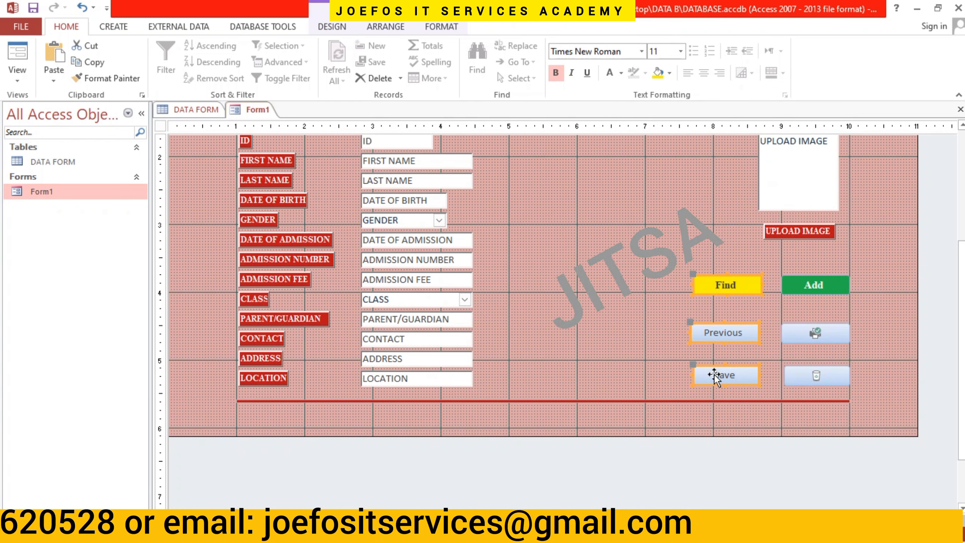
click(610, 53)
text(Times New Roman)
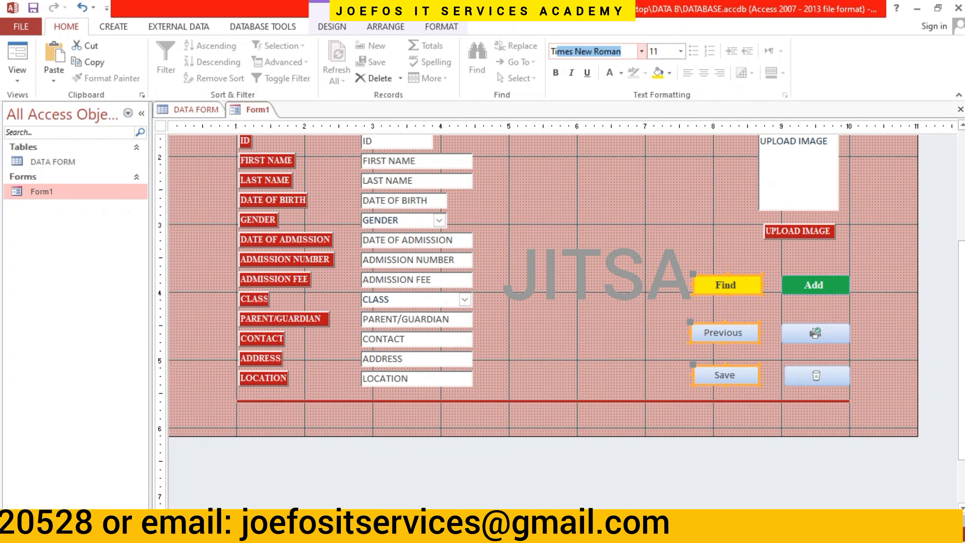
key(Return)
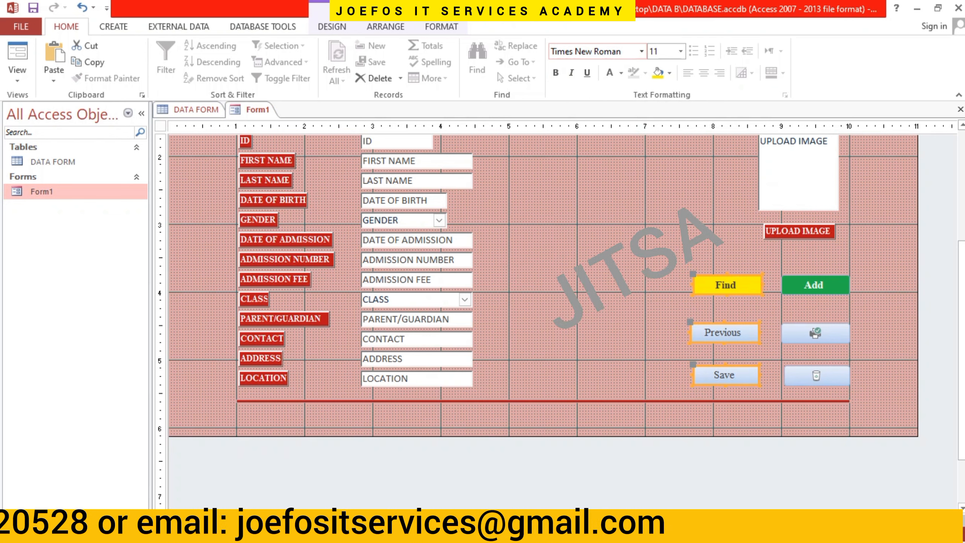
click(557, 68)
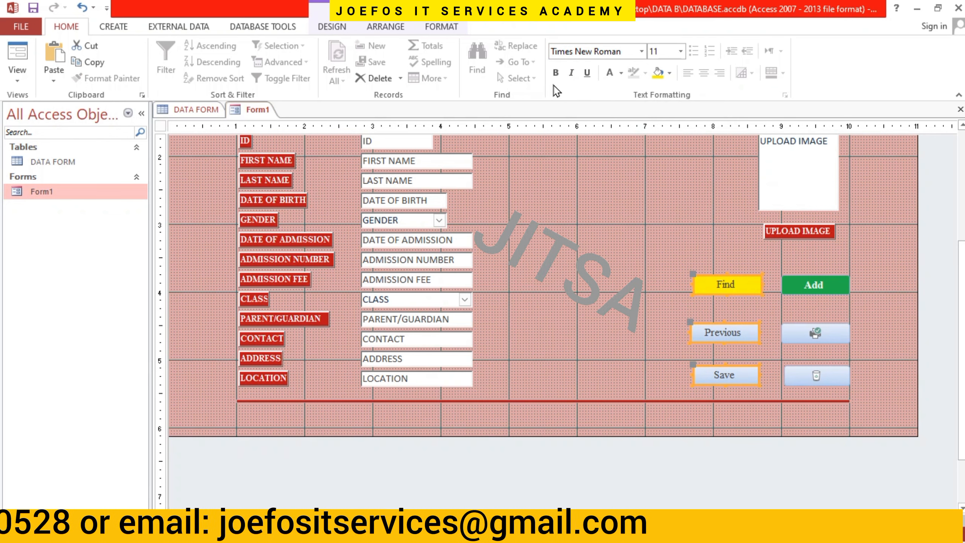
click(557, 72)
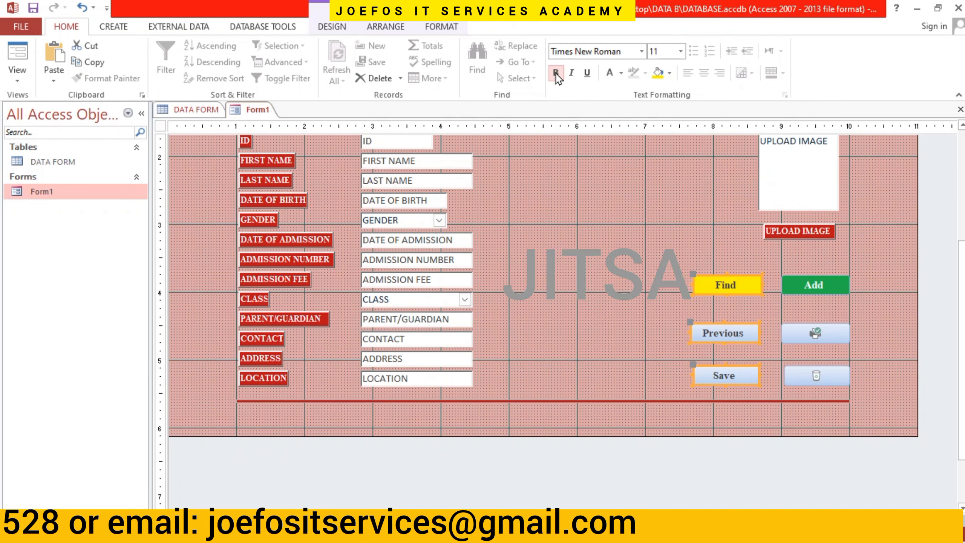
click(713, 227)
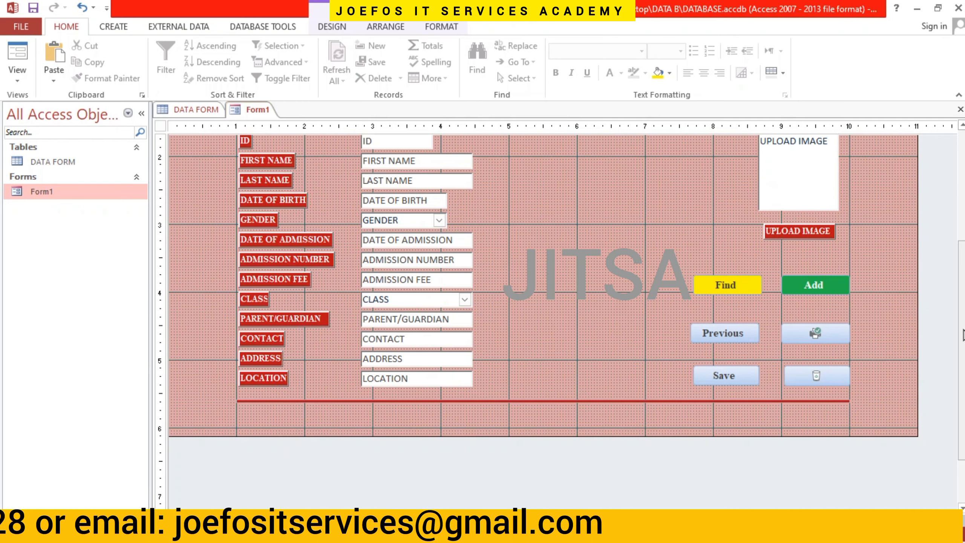
- Move the UPLOAD IMAGE box and its label about 0.3 inch left, centring them above the command buttons
drag(963, 324, 962, 253)
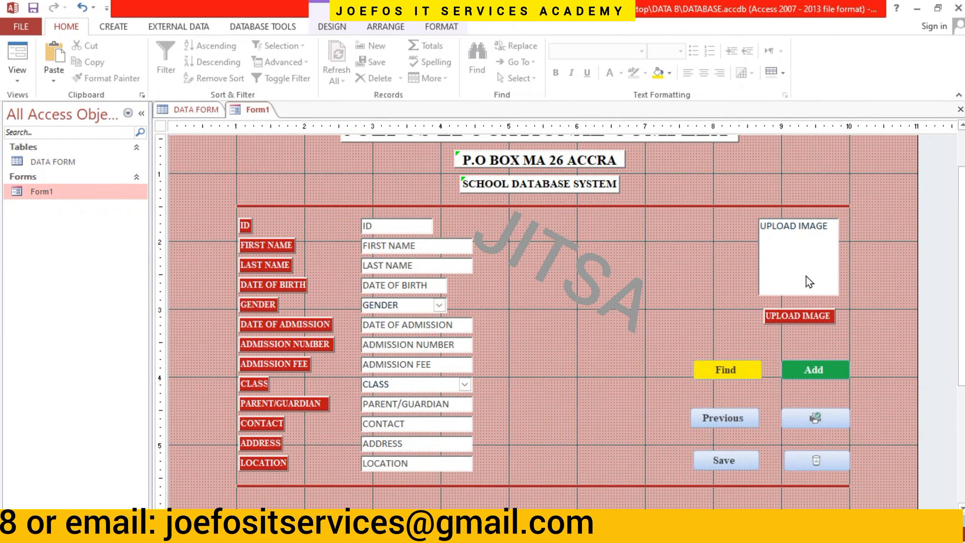
click(798, 272)
key(Left)
key(Left)
key(Left)
key(Left)
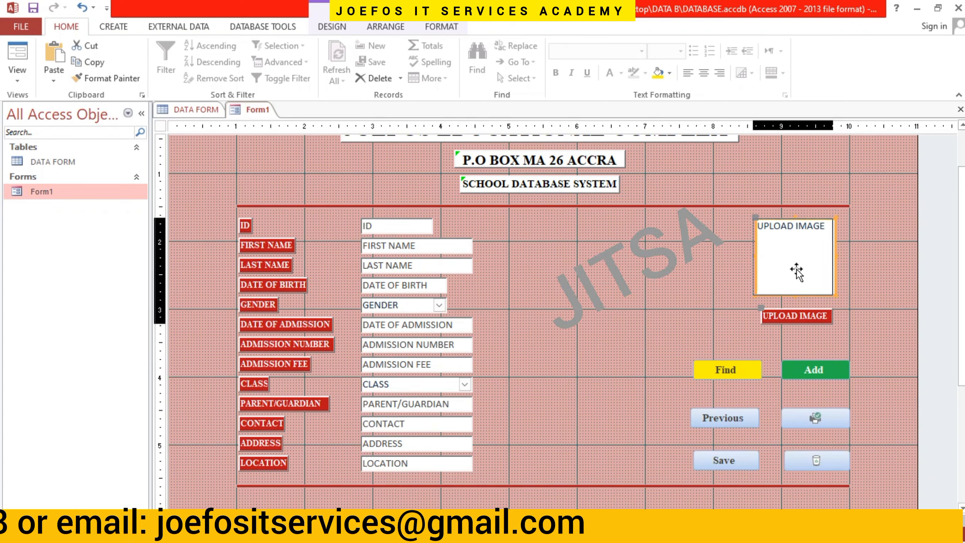
key(Left)
key(Left)
key(Left)
key(Left)
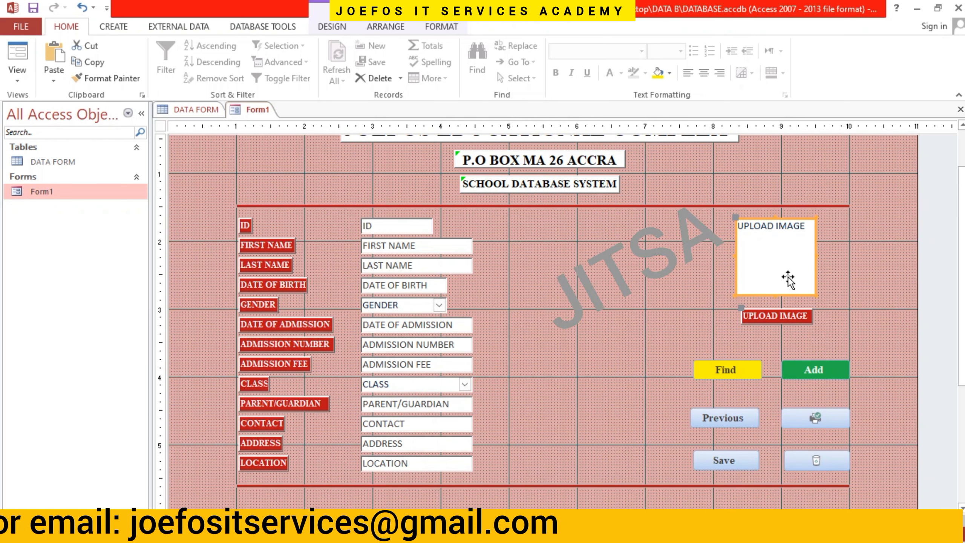
click(832, 285)
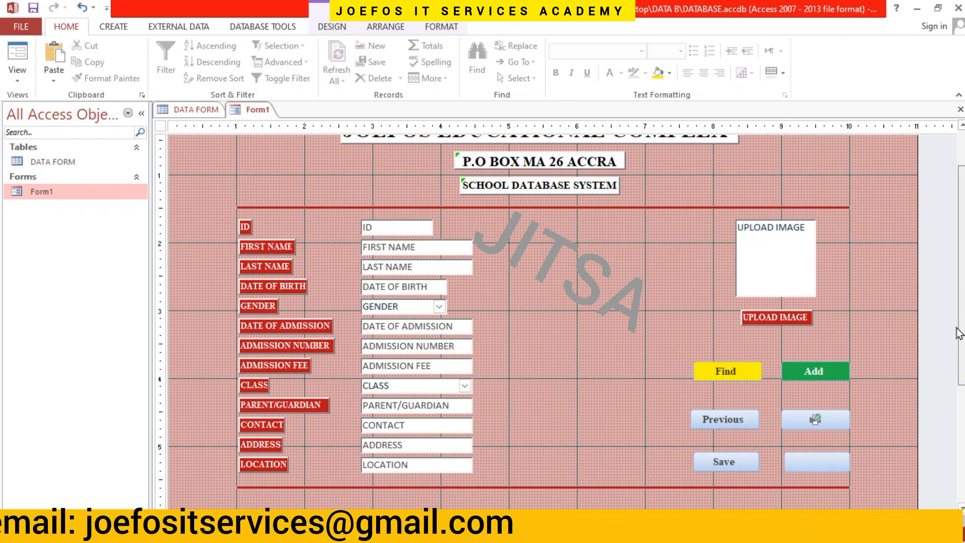
- Open Form1 in Form view and check the choices offered by the GENDER and CLASS lists
drag(961, 365, 960, 285)
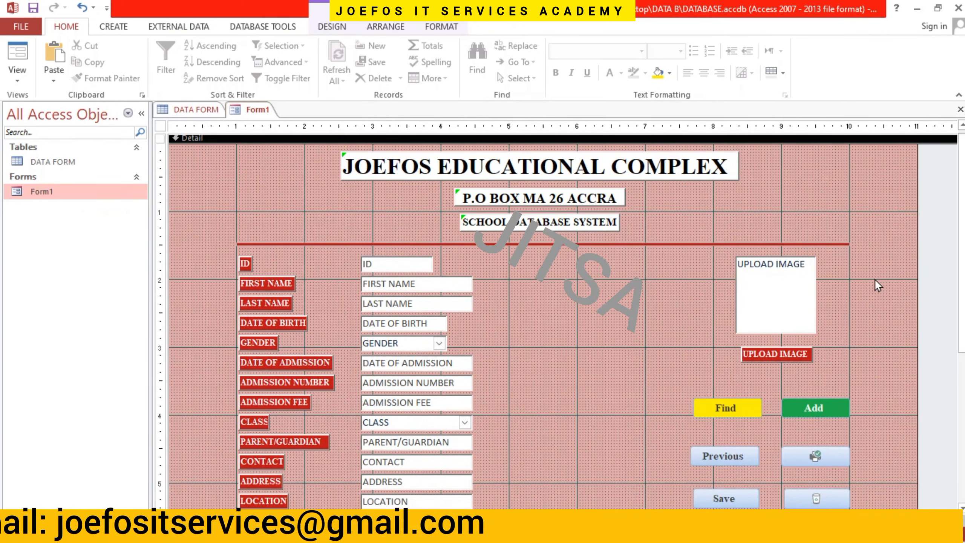
double_click(125, 198)
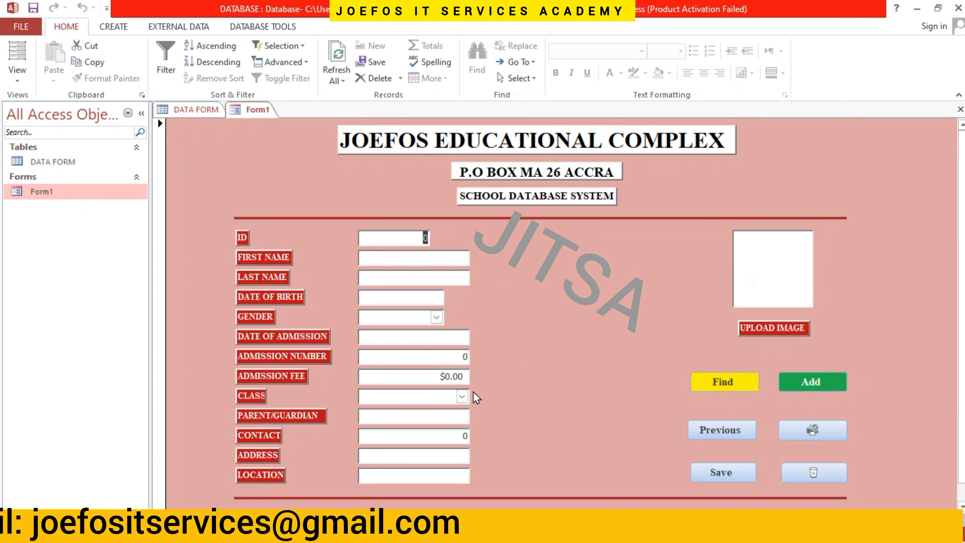
click(436, 318)
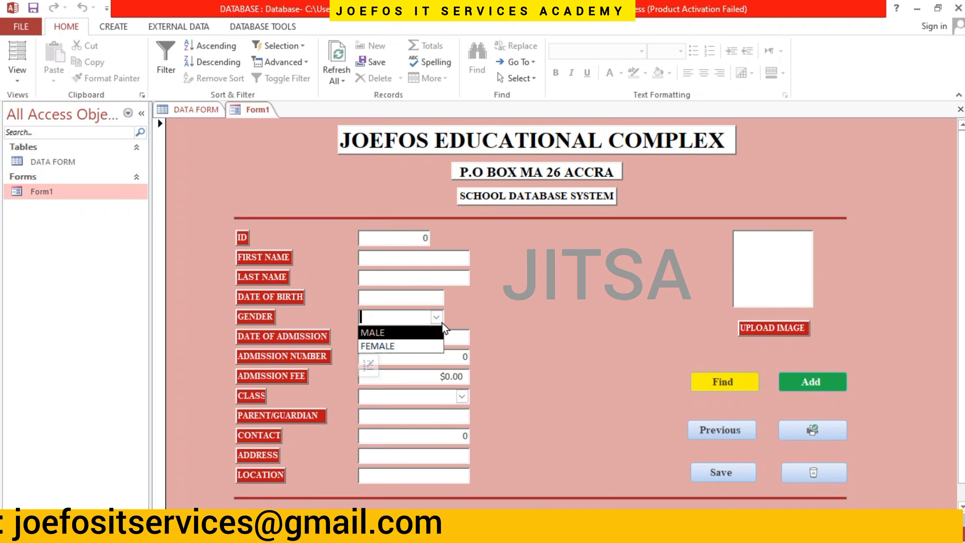
click(465, 403)
click(464, 403)
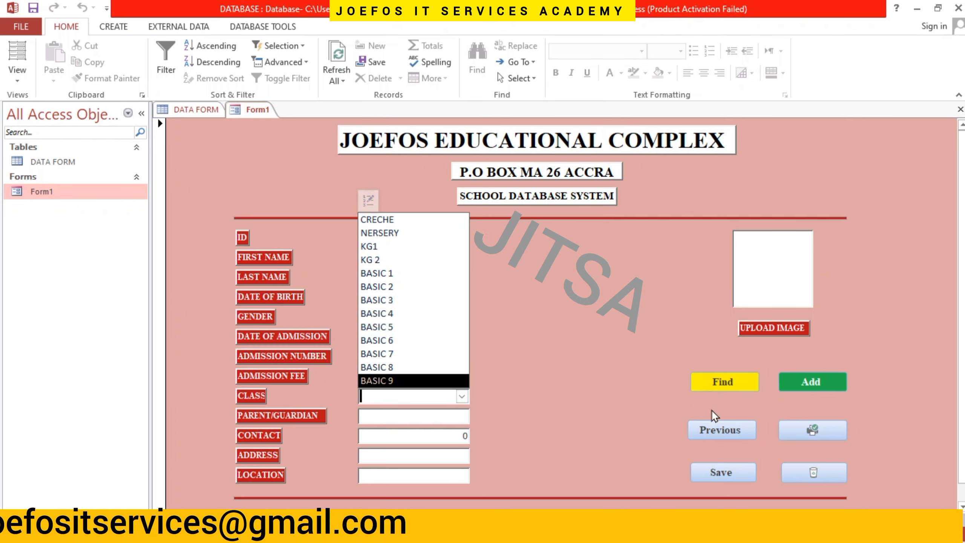
- Attach LAWRENCE.jpg from the downloaded images folder to the current record's image box and add a new blank record
click(617, 285)
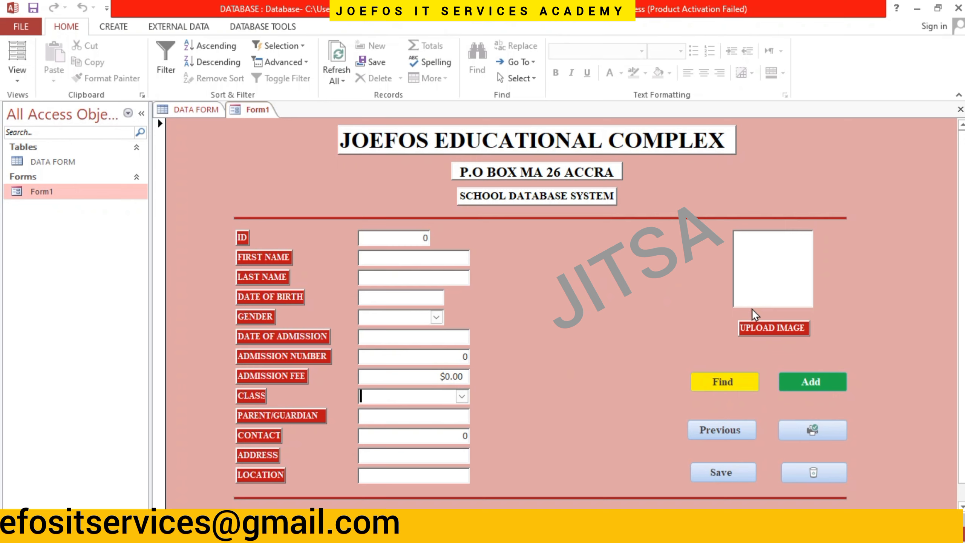
click(766, 328)
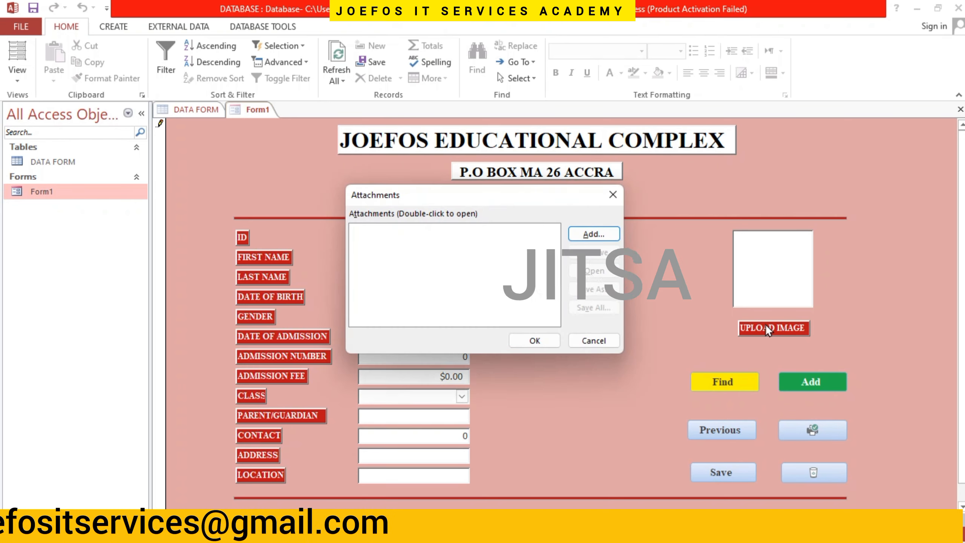
click(604, 236)
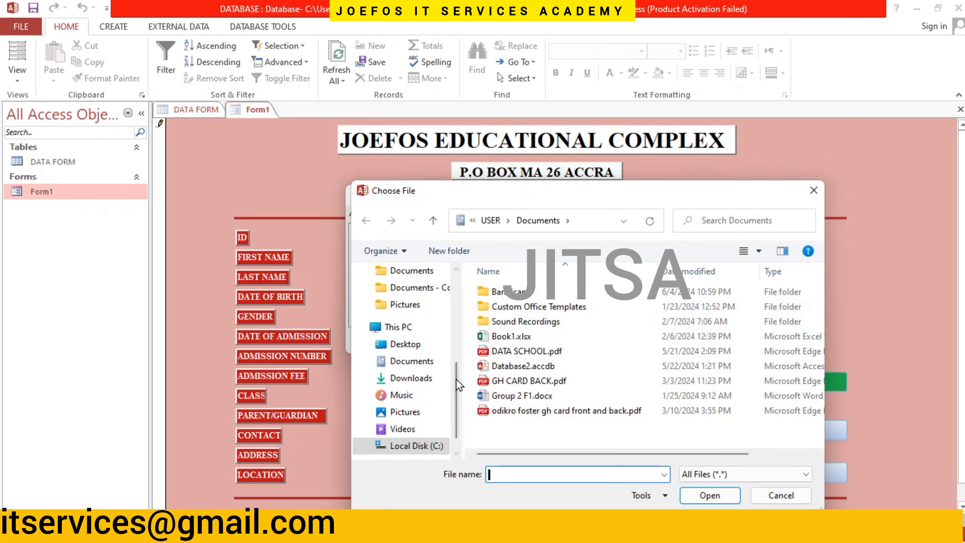
scroll(456, 344, up, 2)
drag(454, 338, 455, 295)
click(419, 355)
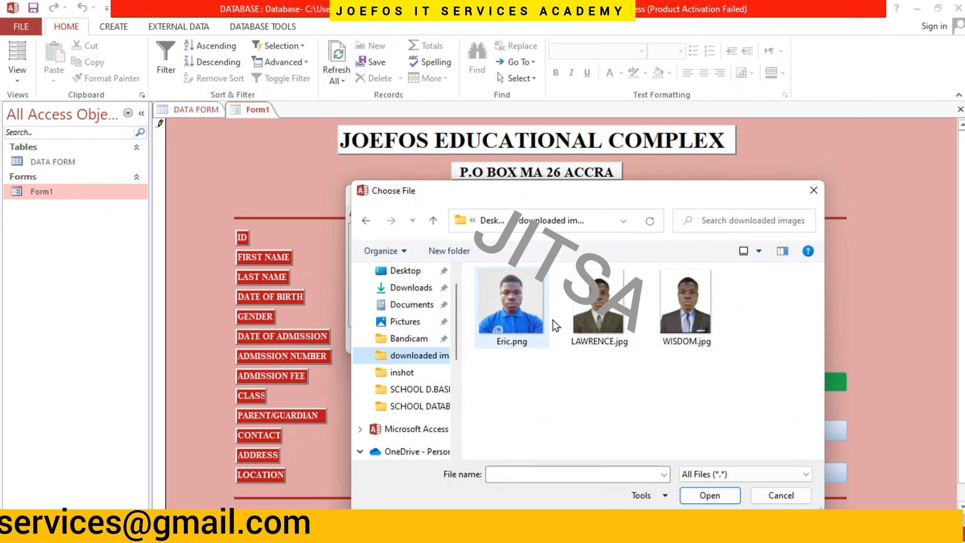
click(592, 307)
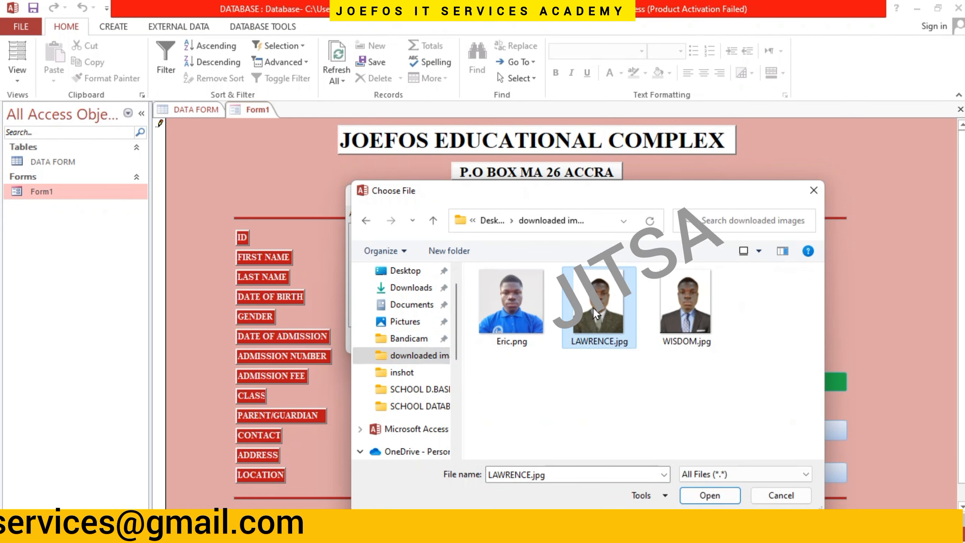
click(710, 495)
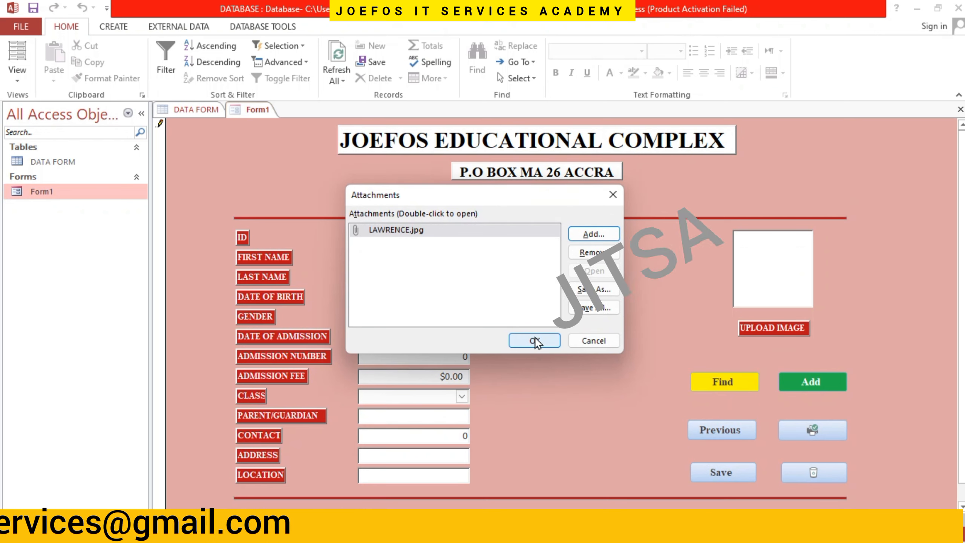
click(543, 341)
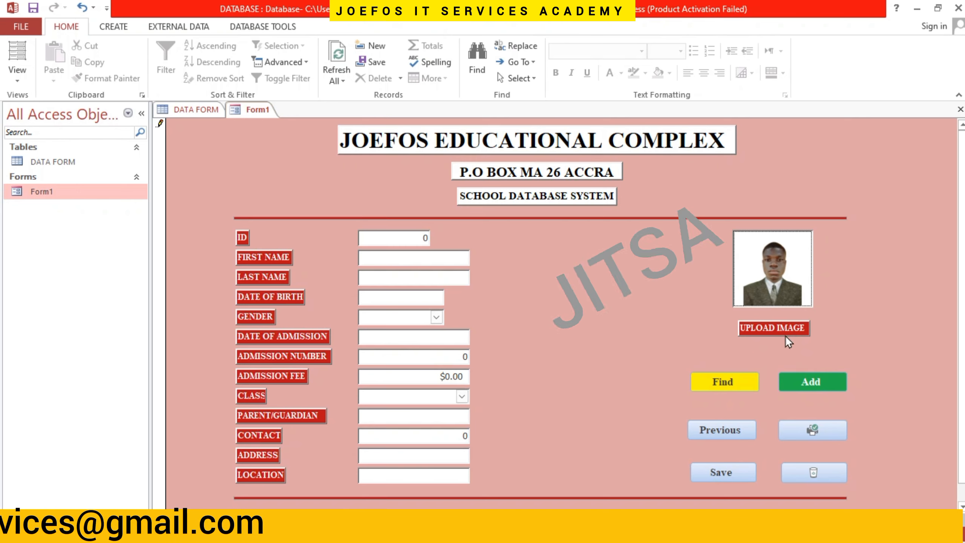
click(811, 389)
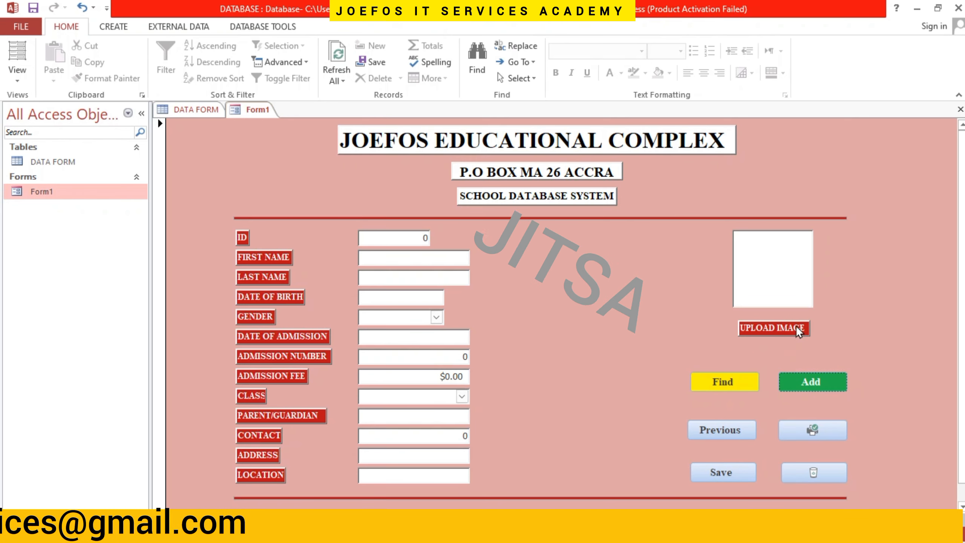